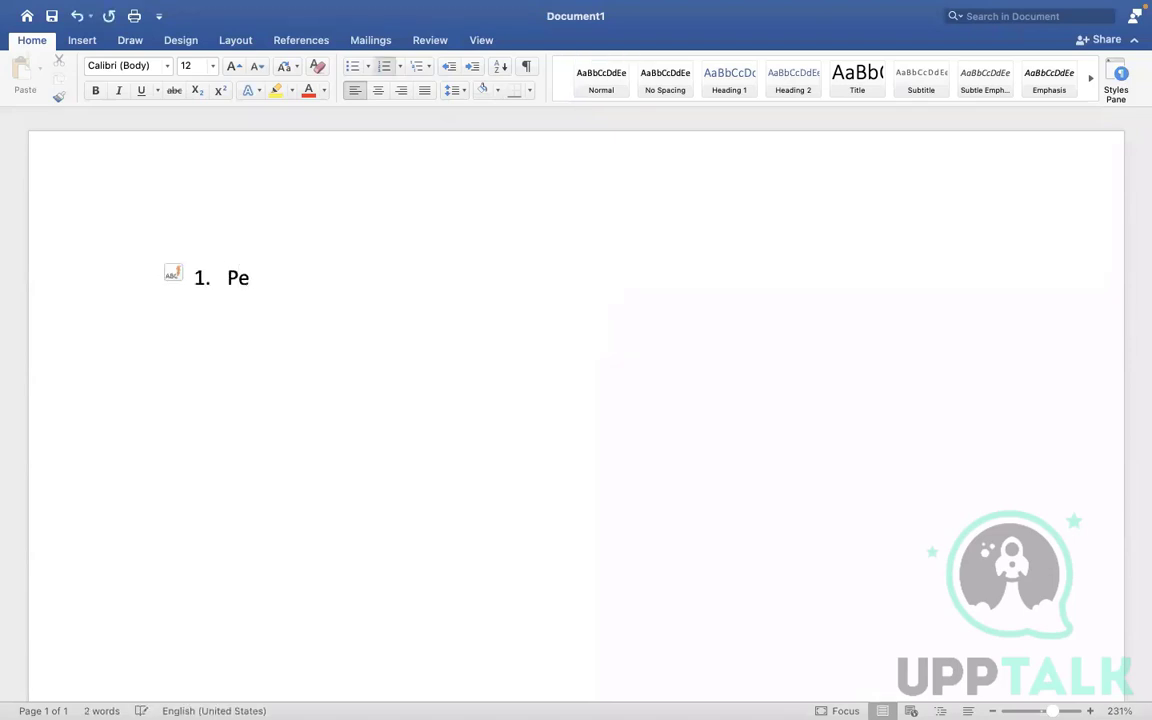
- Complete the numbered list items Period Schedule and Run category
type("riod Schedule")
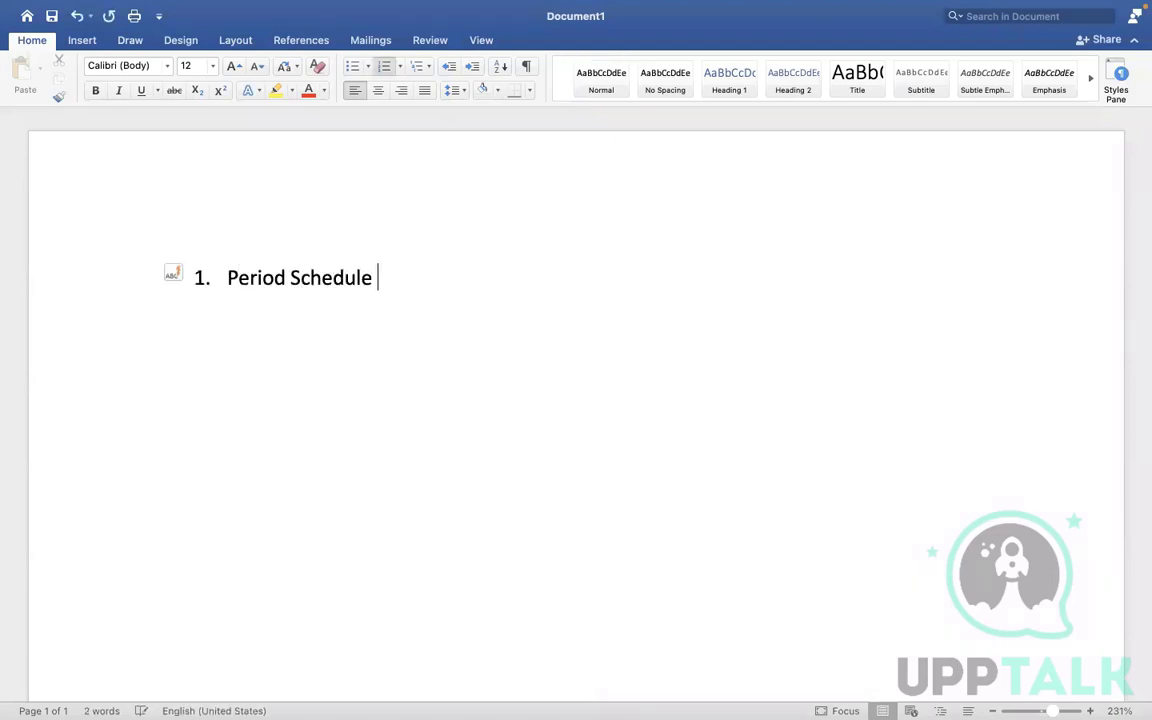
key("Return")
type("R")
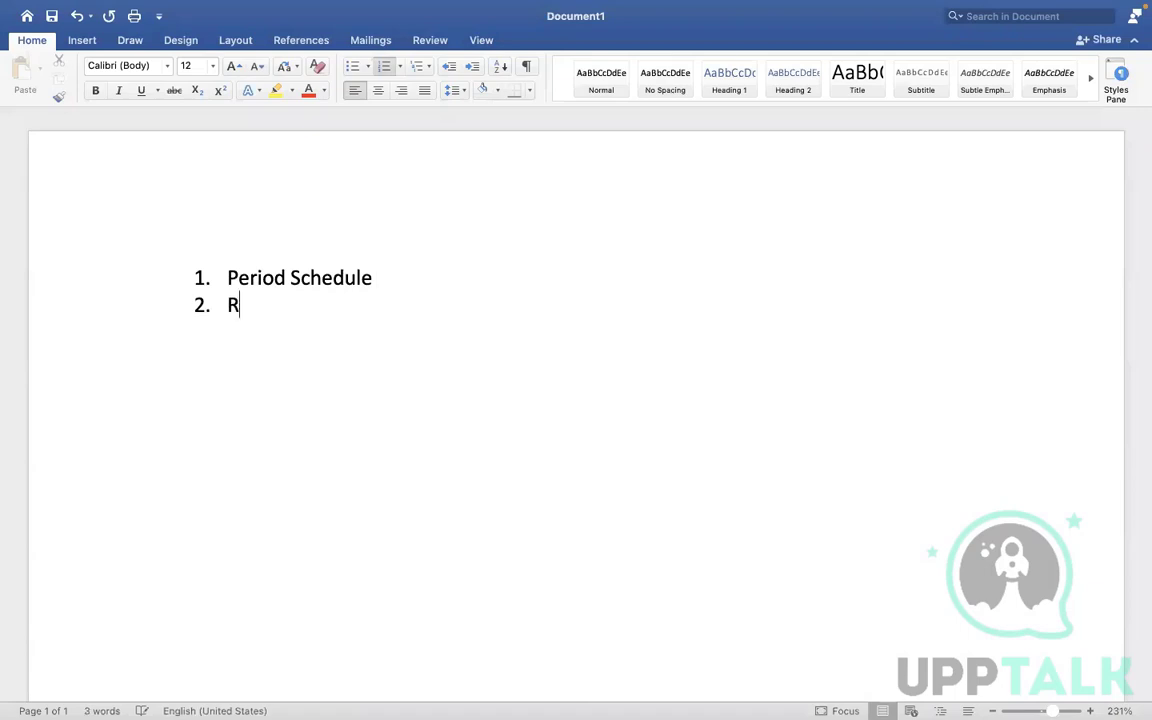
type("un category")
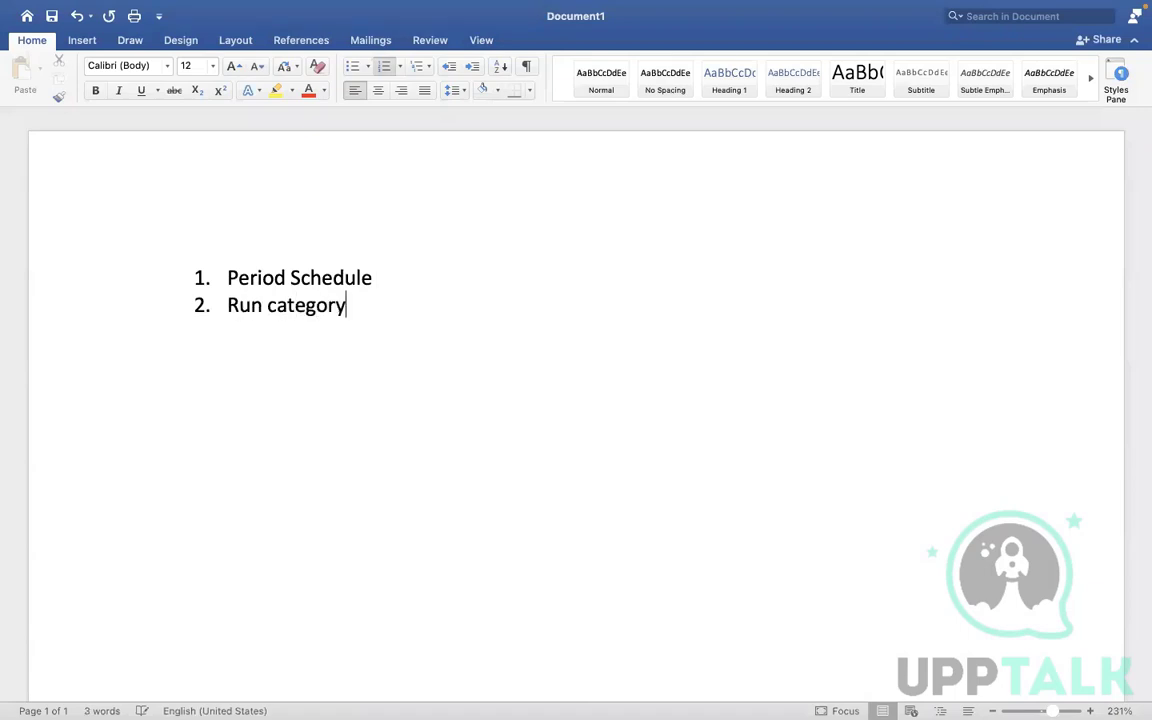
- Add the list items Pay accumulations, Pay Group and Payment election rules
key("Return")
type("Pay accumulations")
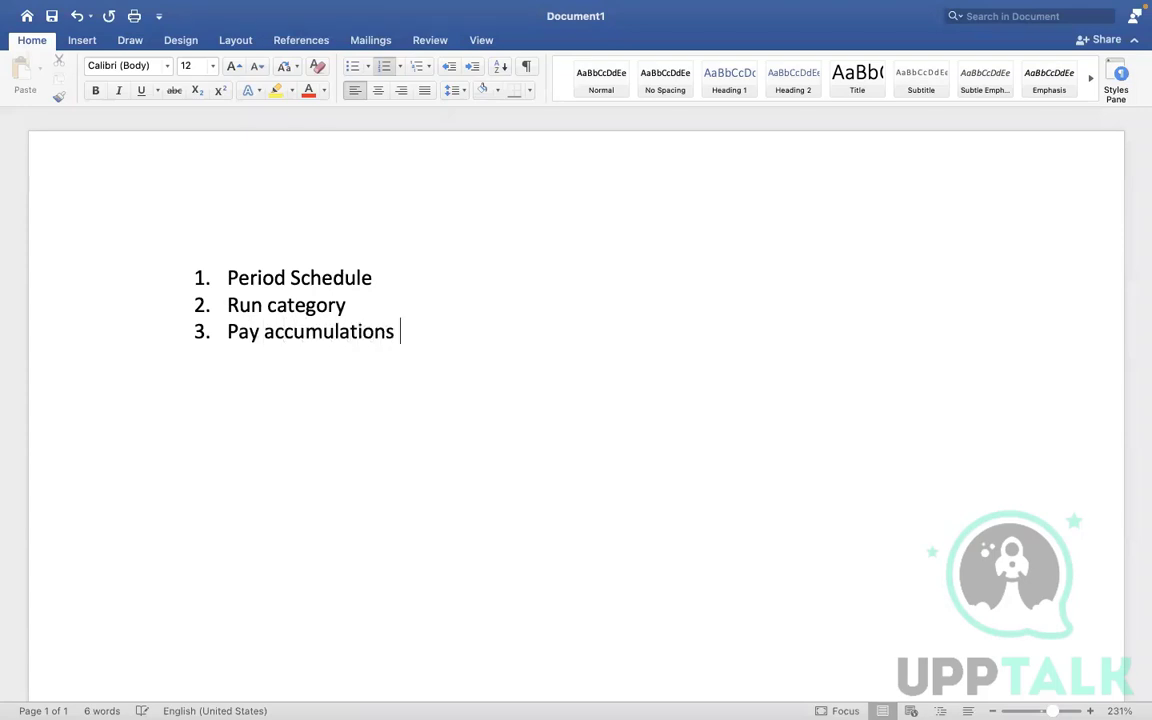
key("Return")
type("Pay Group")
key("Return")
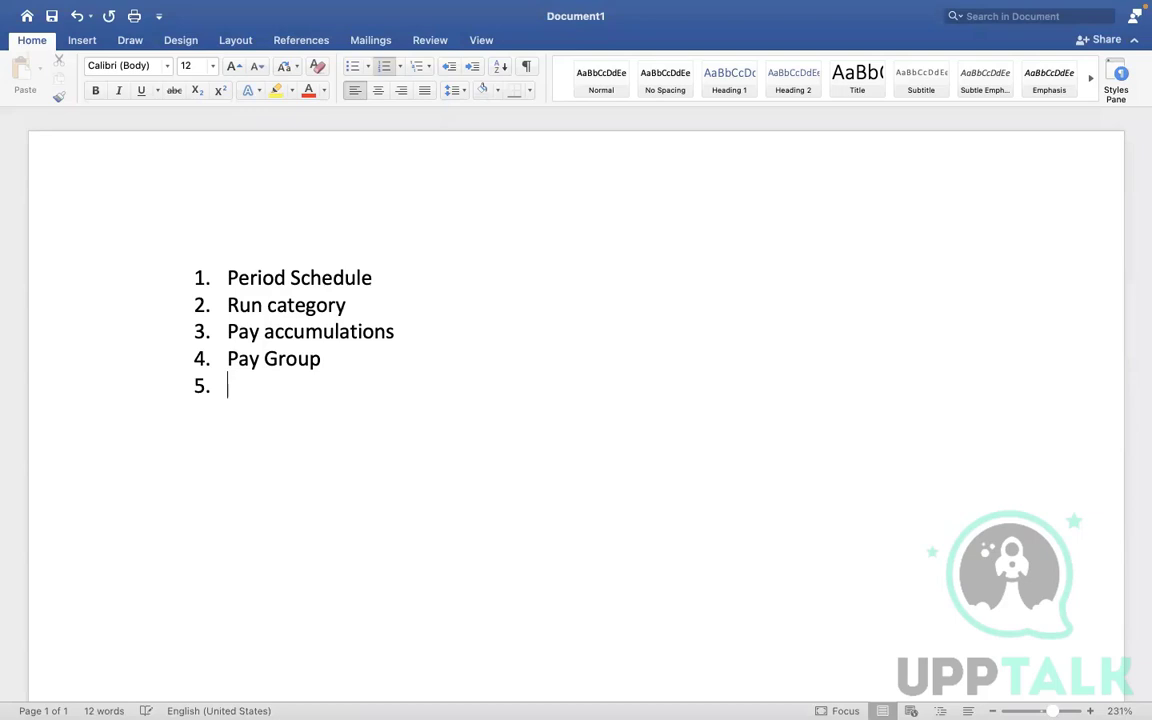
type("Payment electi")
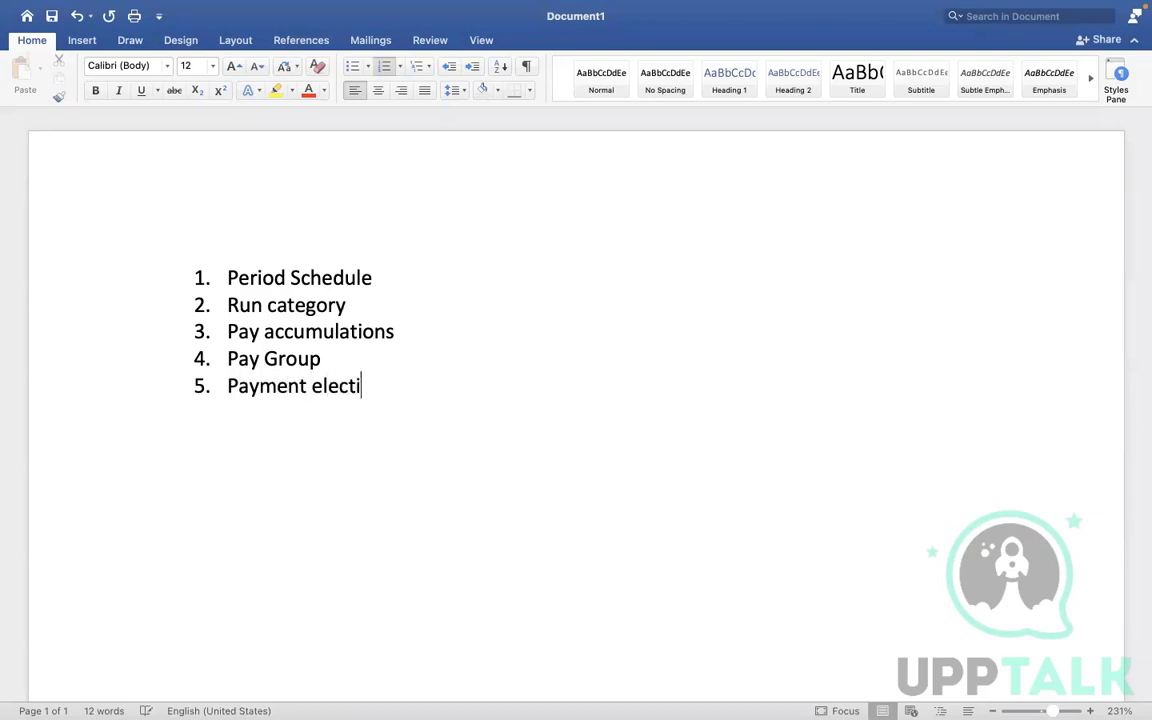
type("on rules")
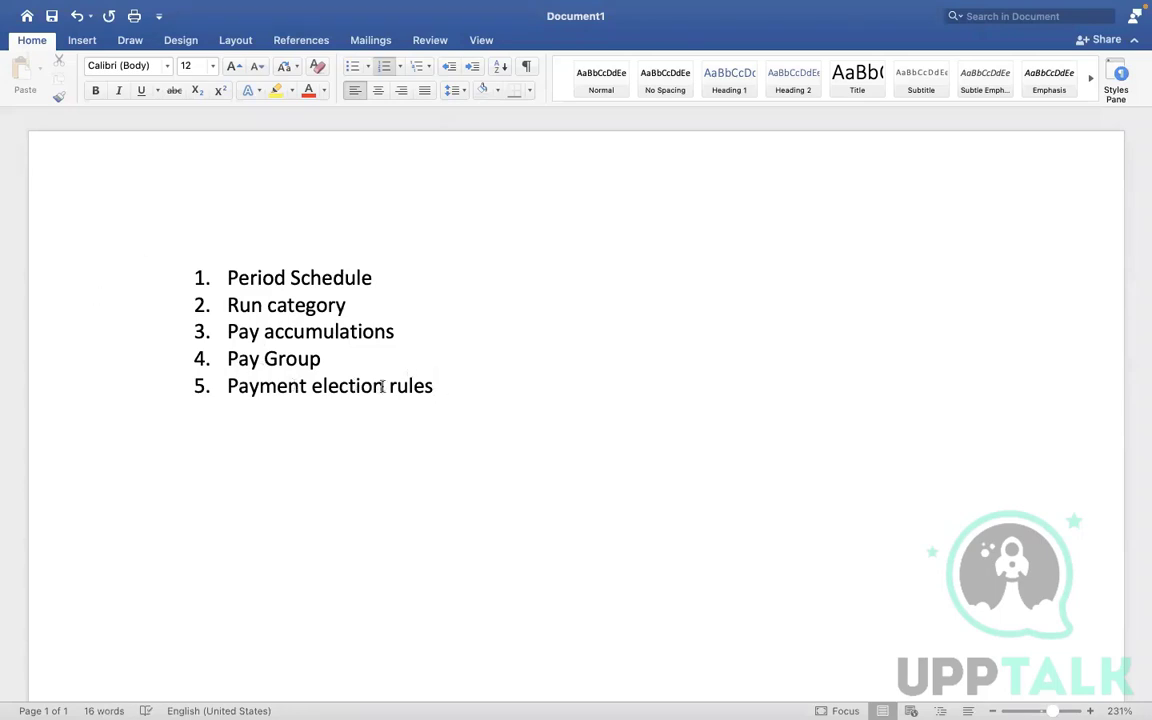
left_click_drag(440, 386, 231, 361)
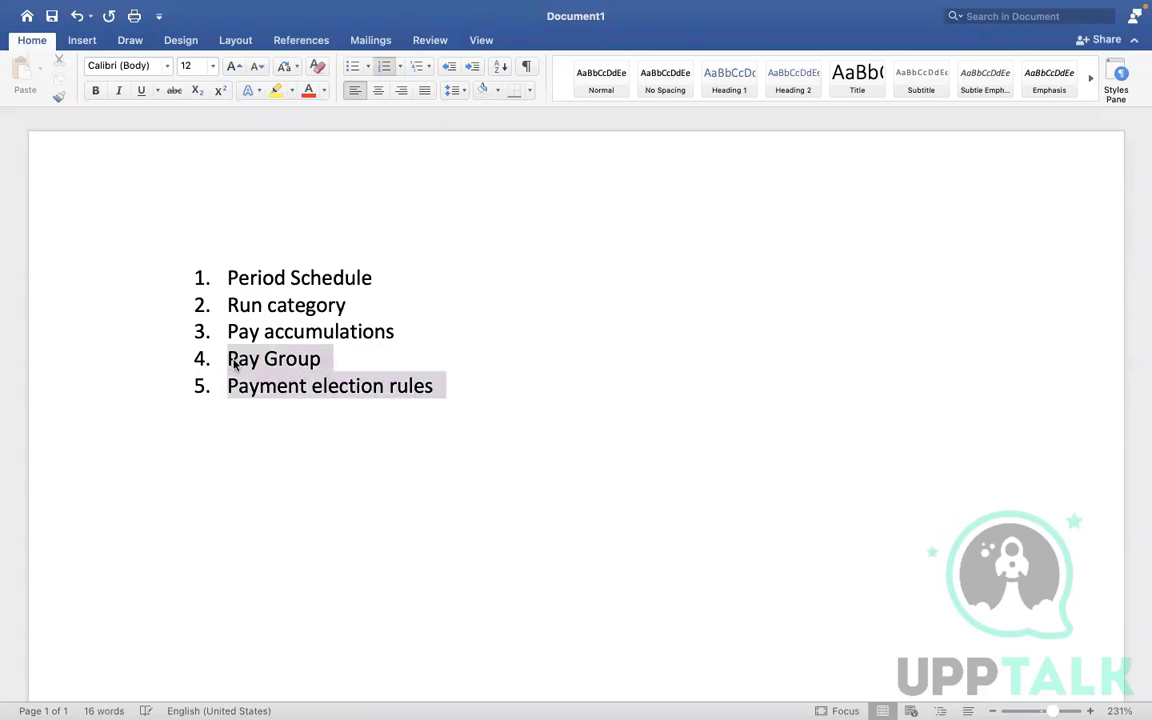
left_click(395, 392)
left_click(334, 362)
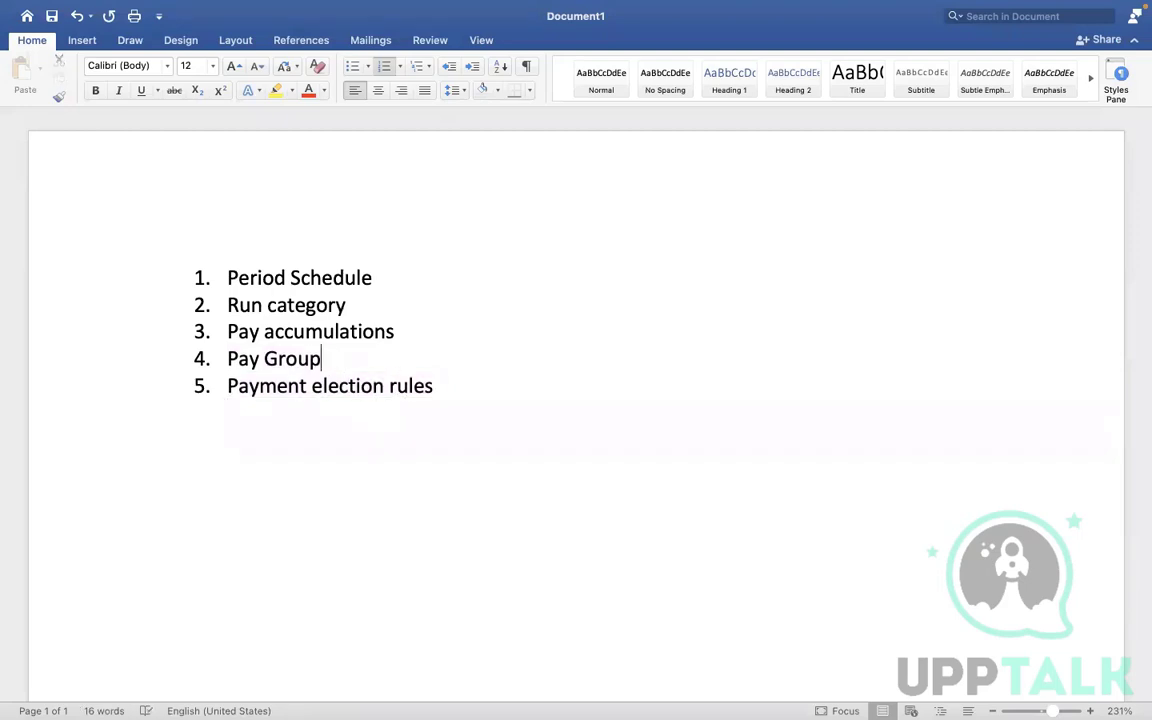
type("-")
left_click_drag(333, 358, 258, 358)
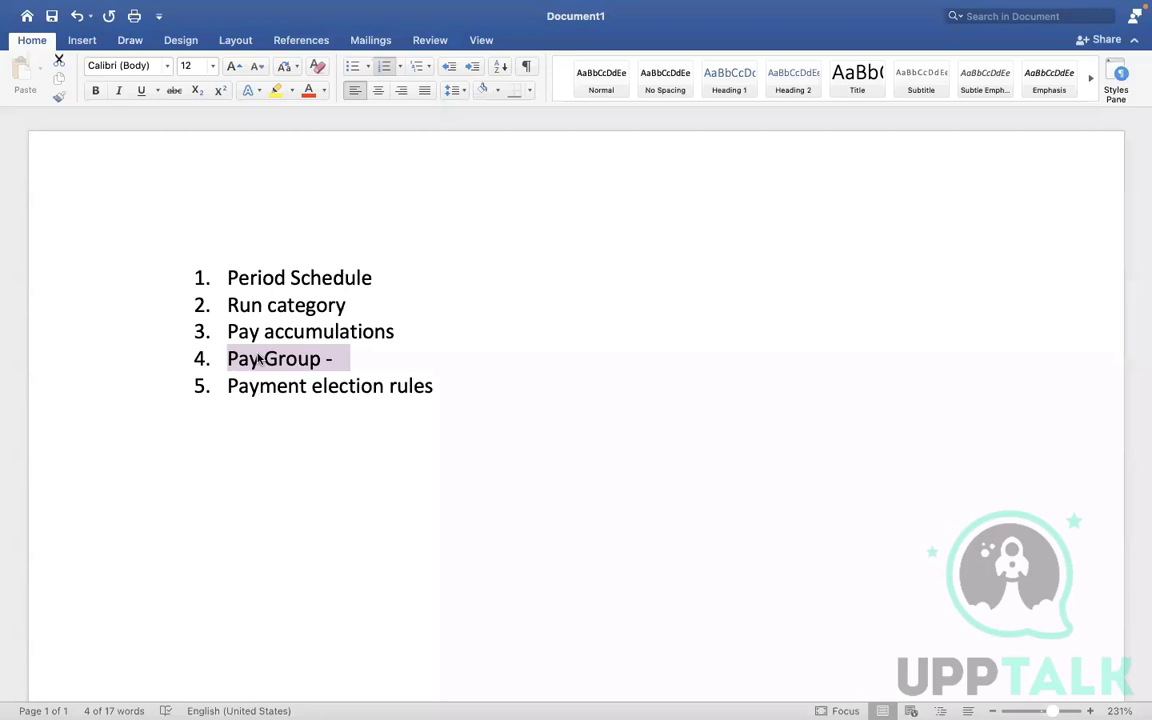
left_click(352, 361)
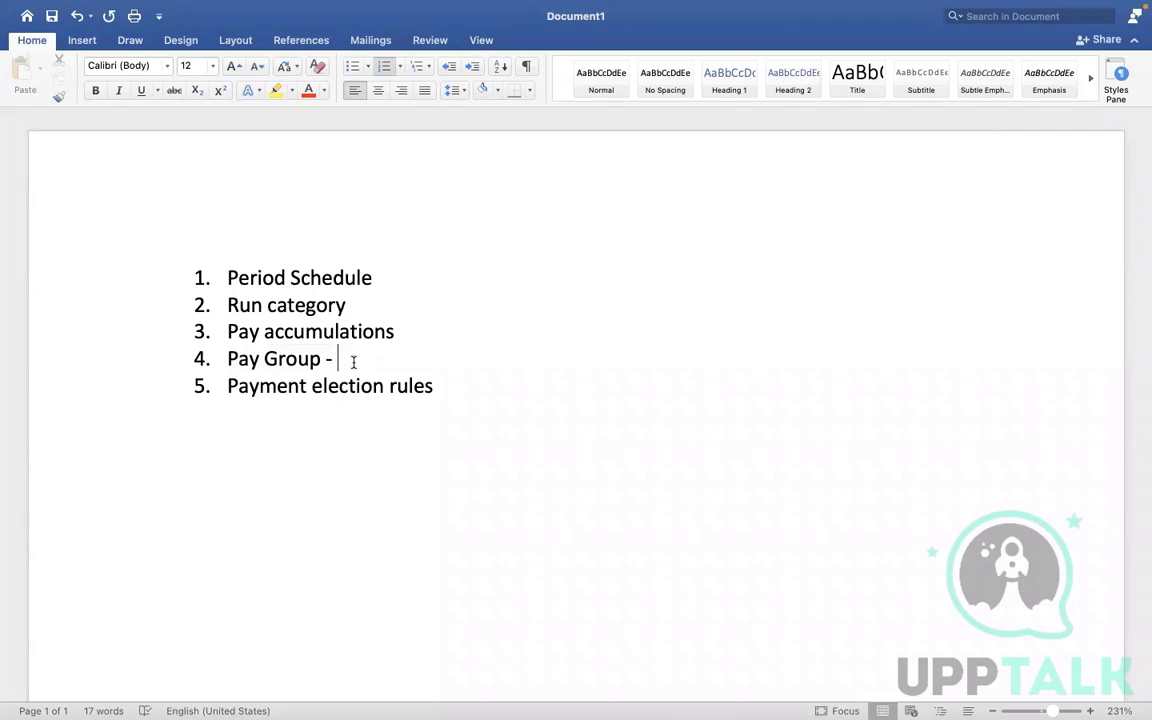
key("BackSpace")
key("BackSpace")
key("BackSpace")
- Mark the Period Schedule and Run category items with an asterisk
left_click(376, 277)
type("*")
left_click(352, 304)
type("*")
key("ctrl+Right")
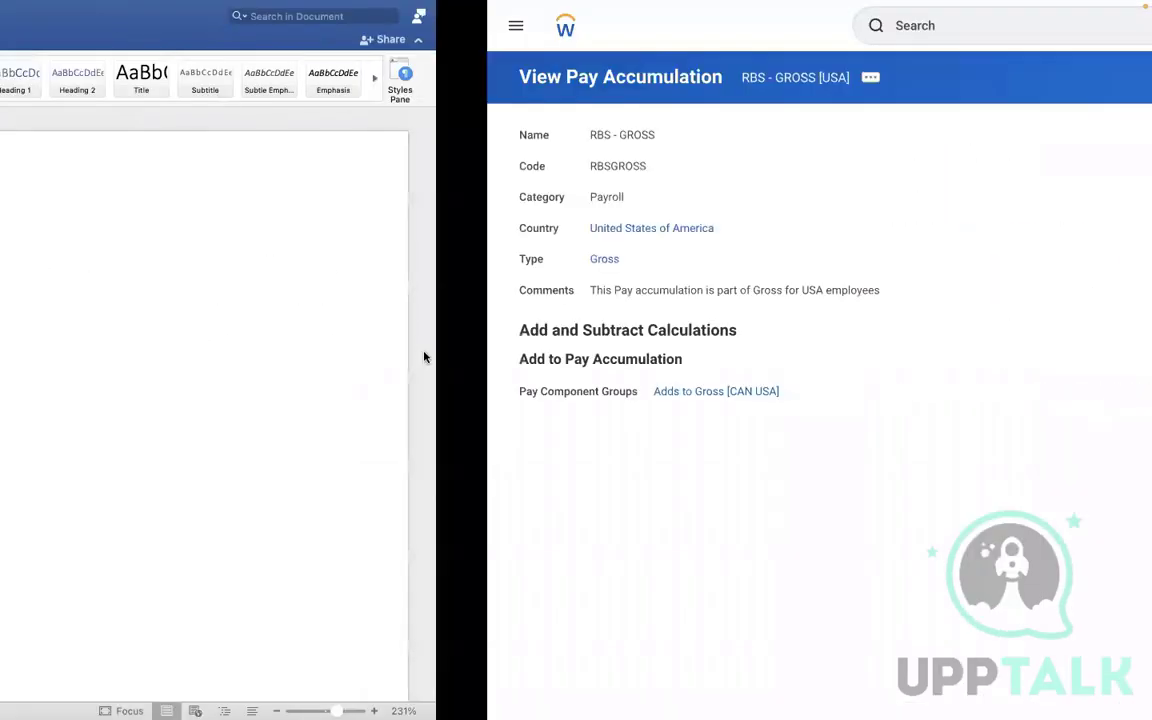
- Switch to Workday and open the Create Pay Group task by searching for create pay group
left_click(503, 28)
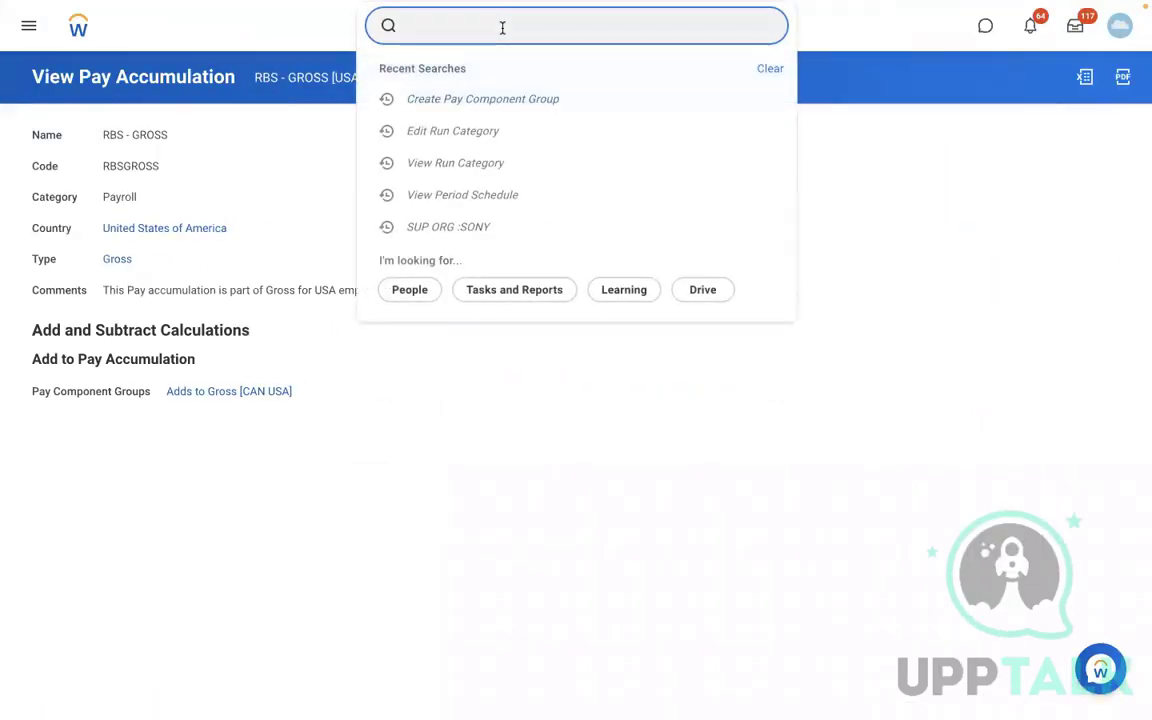
type("create pay group")
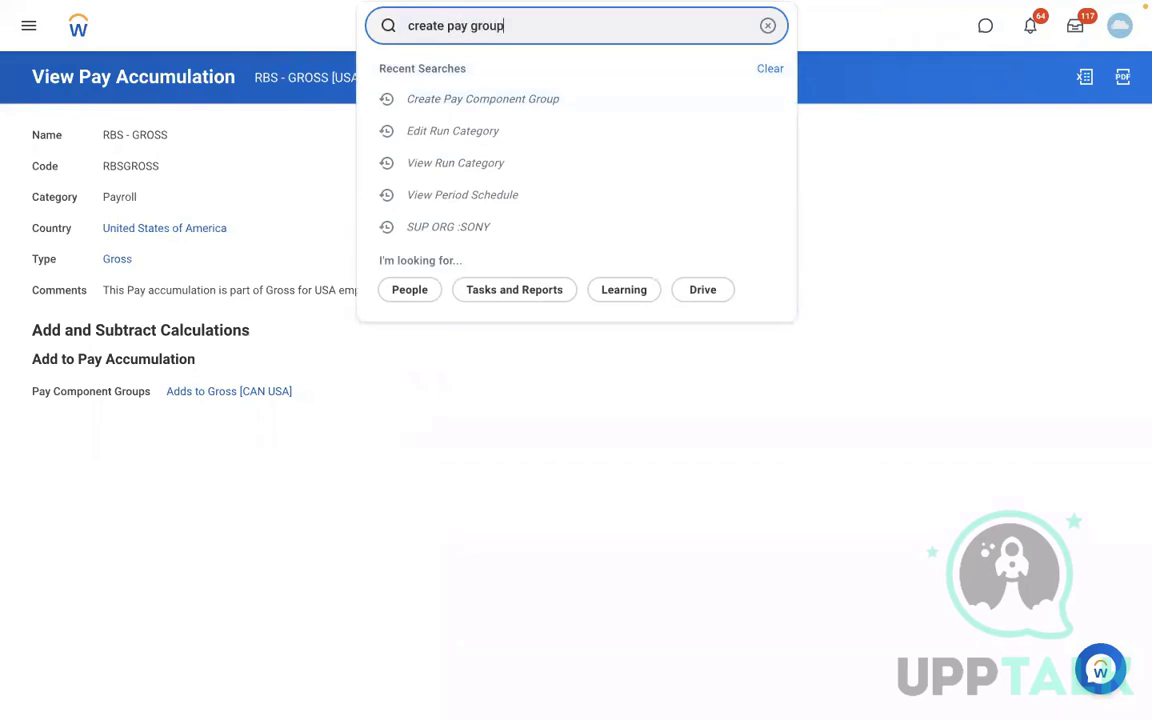
left_click(473, 76)
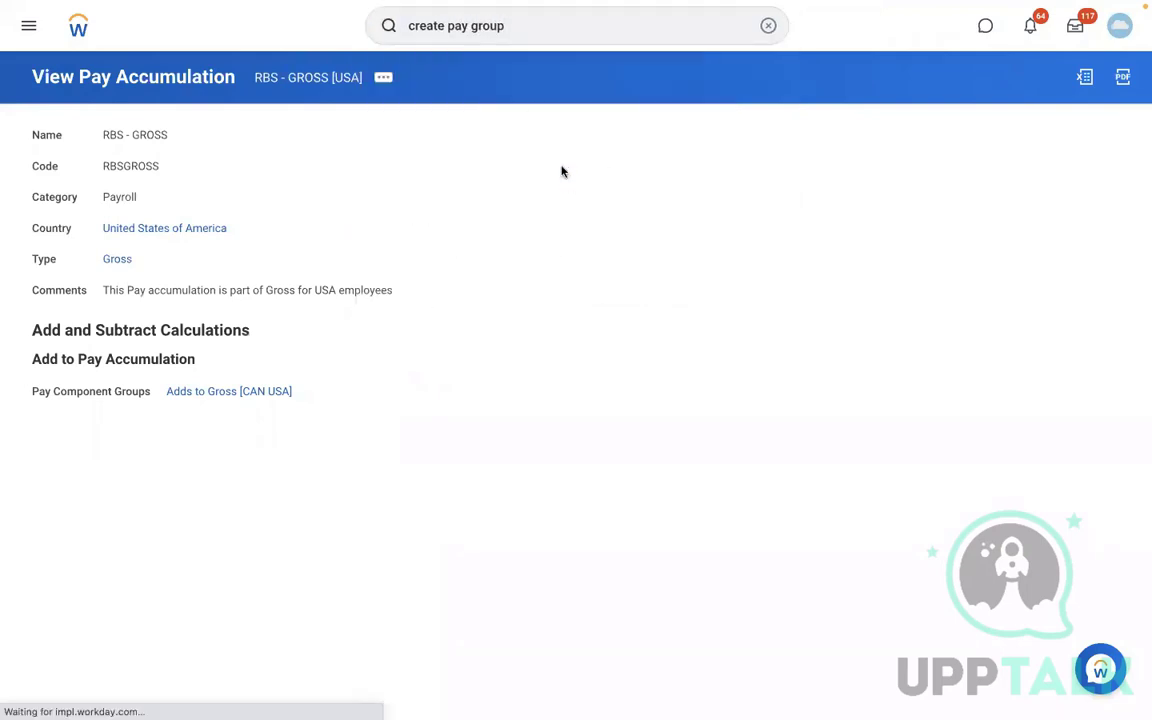
- Set the availability date to 01/01/2022 and the name to DMD - Monthly PYG
left_click(172, 143)
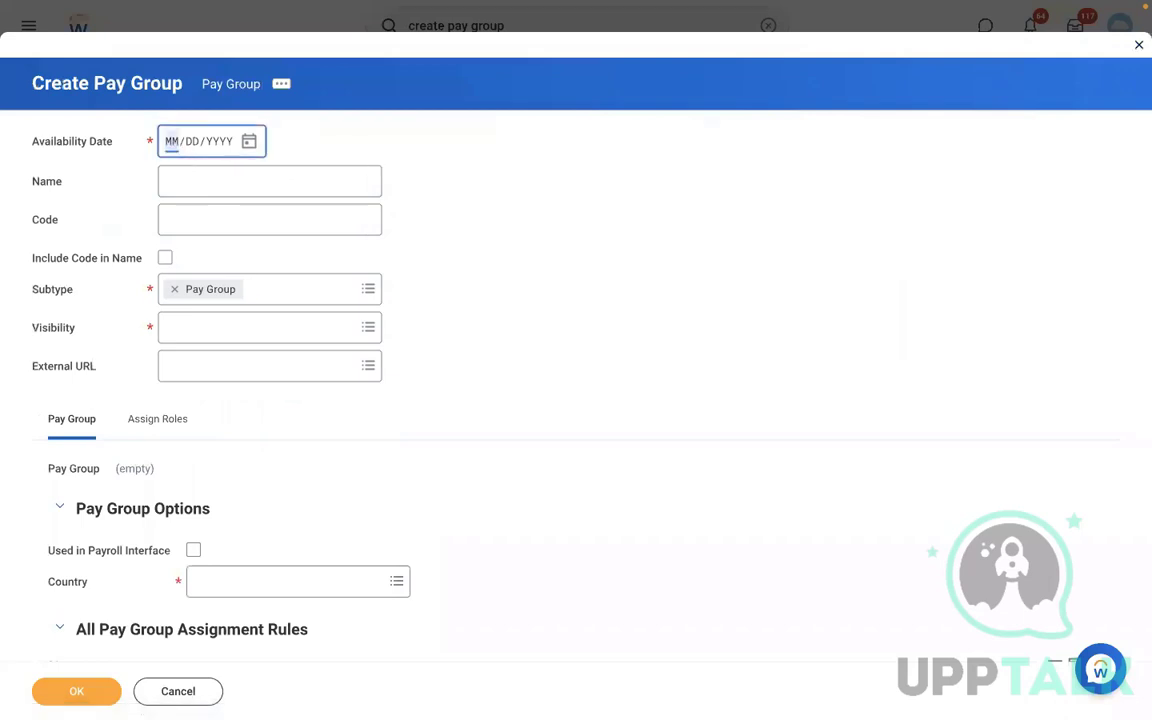
type("01012022")
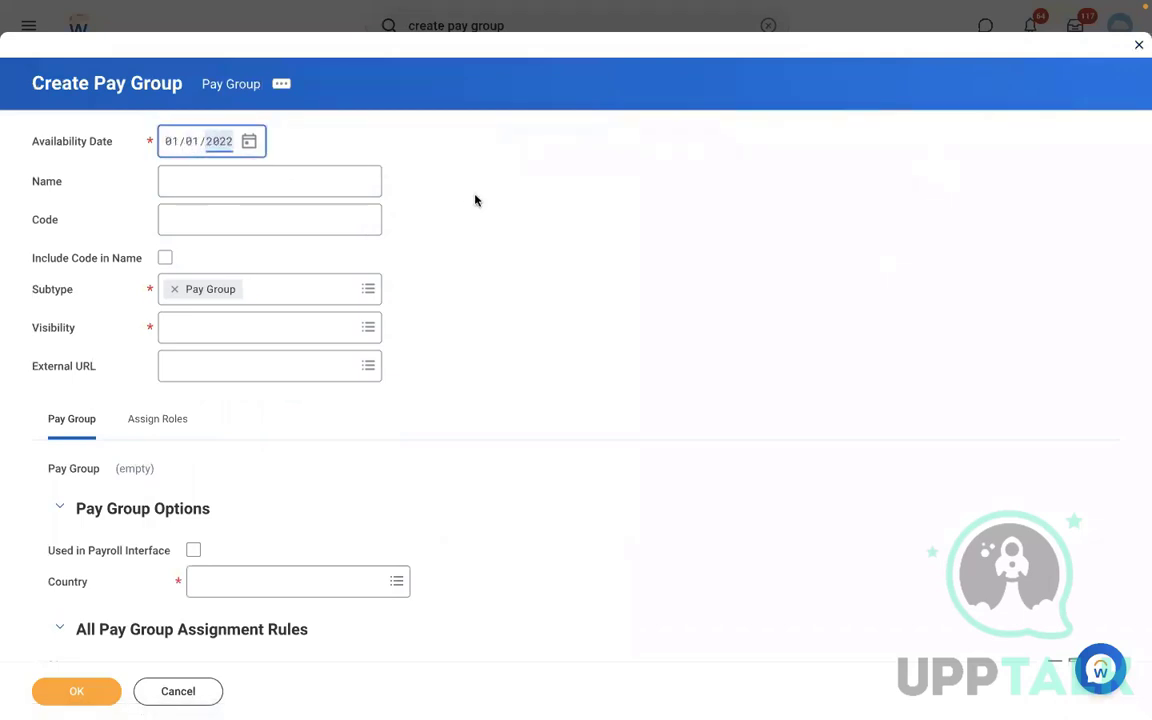
left_click(187, 191)
type("DMD")
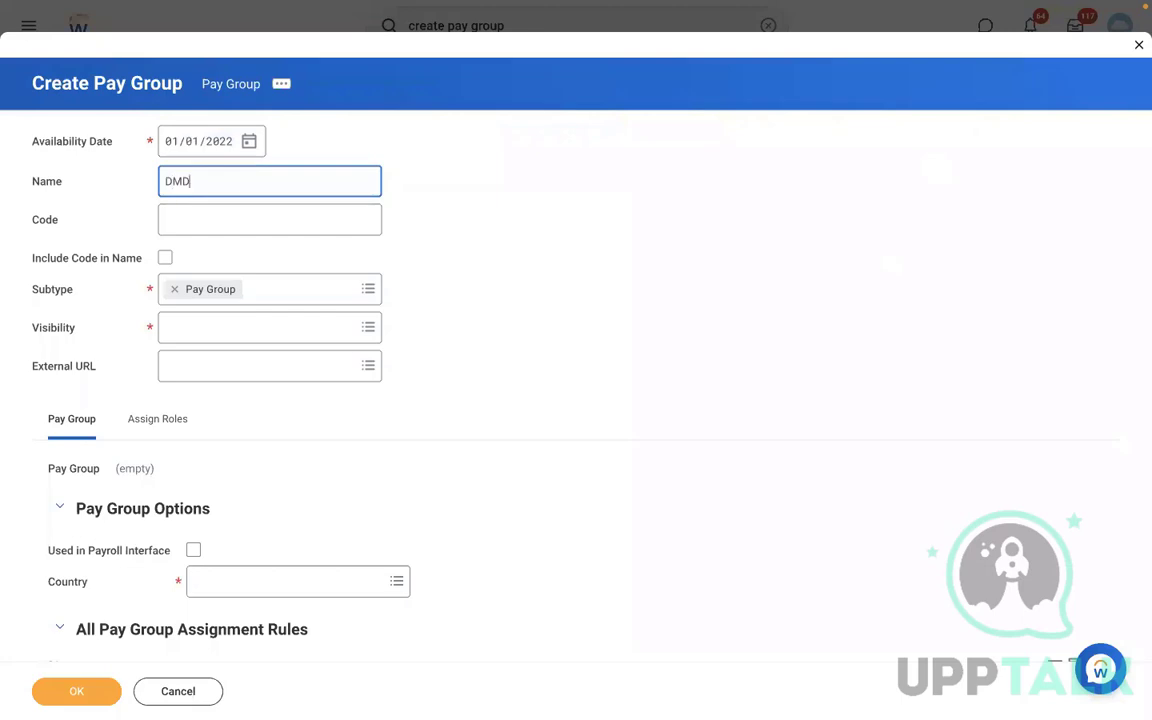
type(" - Monthly PYG")
left_click(187, 229)
type("DMD")
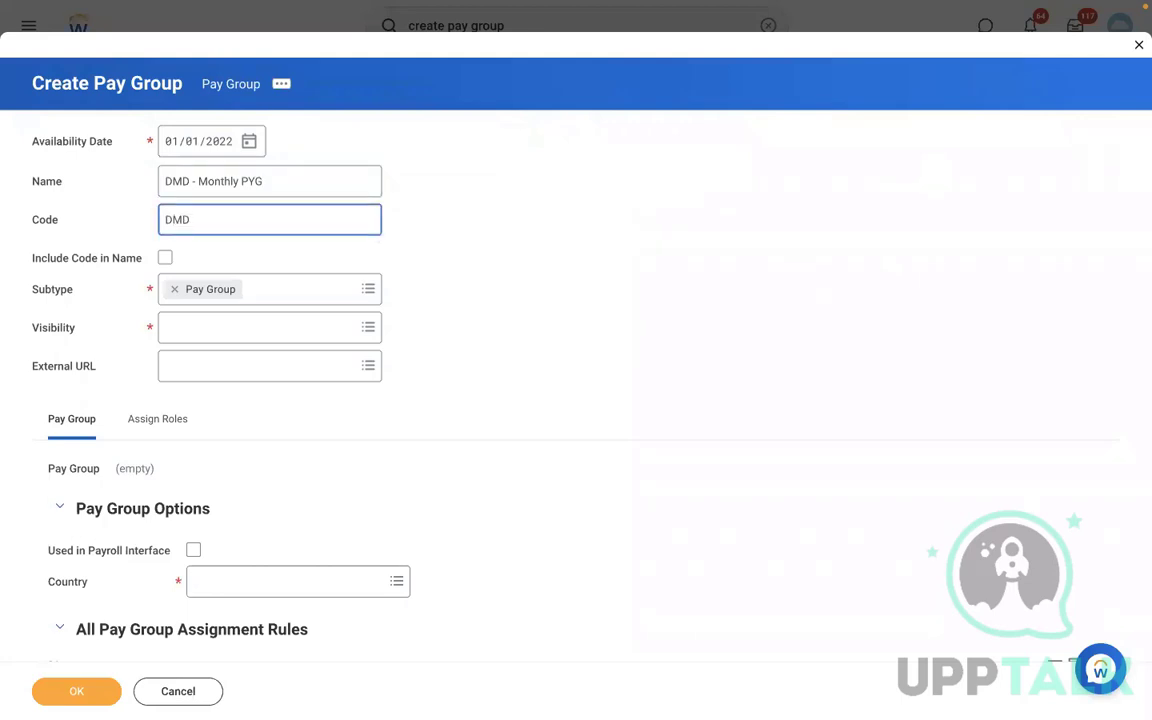
type("MPYG")
left_click(182, 328)
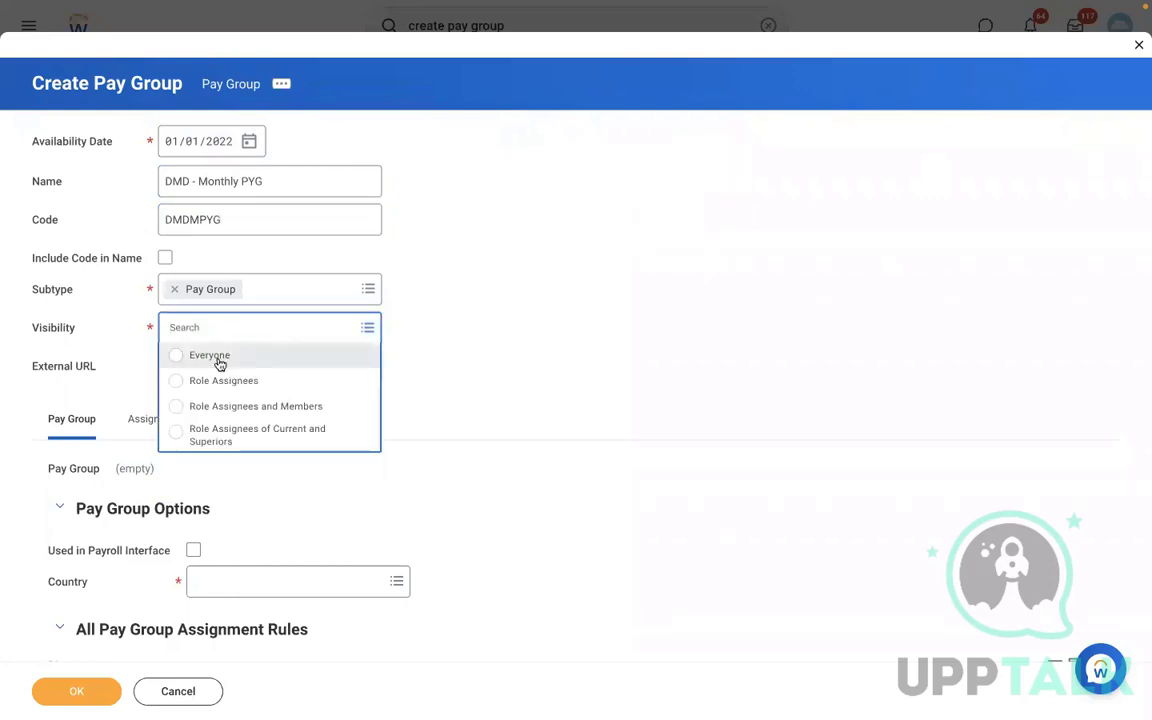
left_click(209, 356)
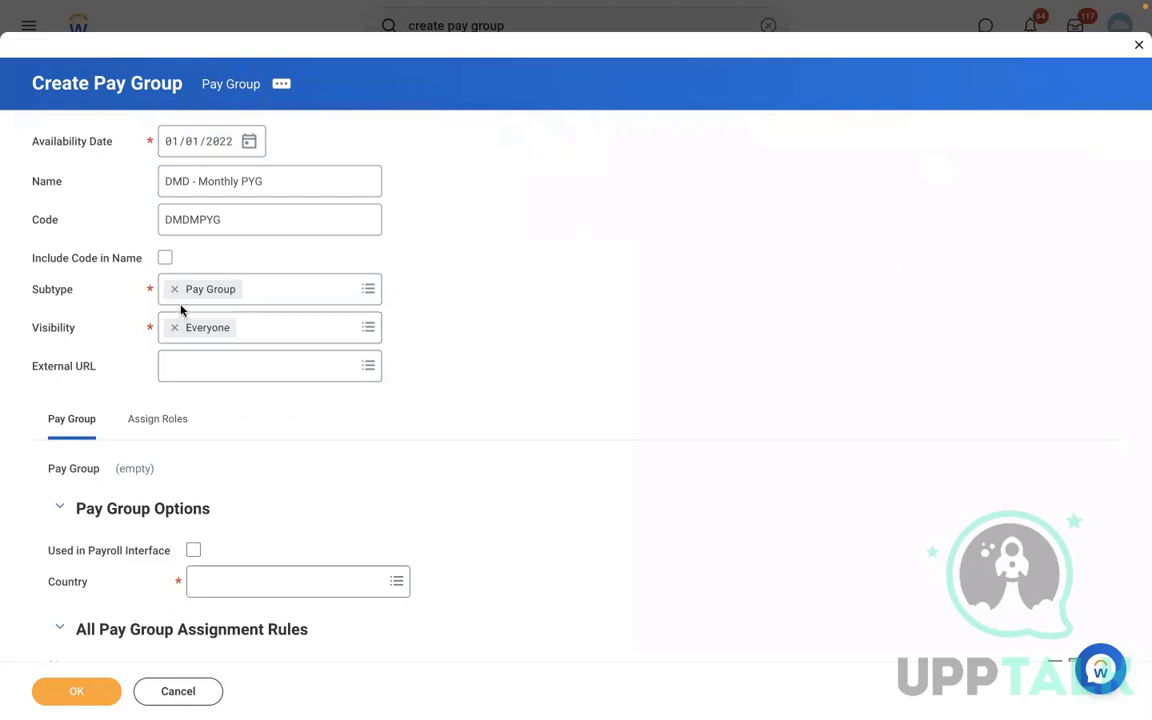
left_click(190, 184)
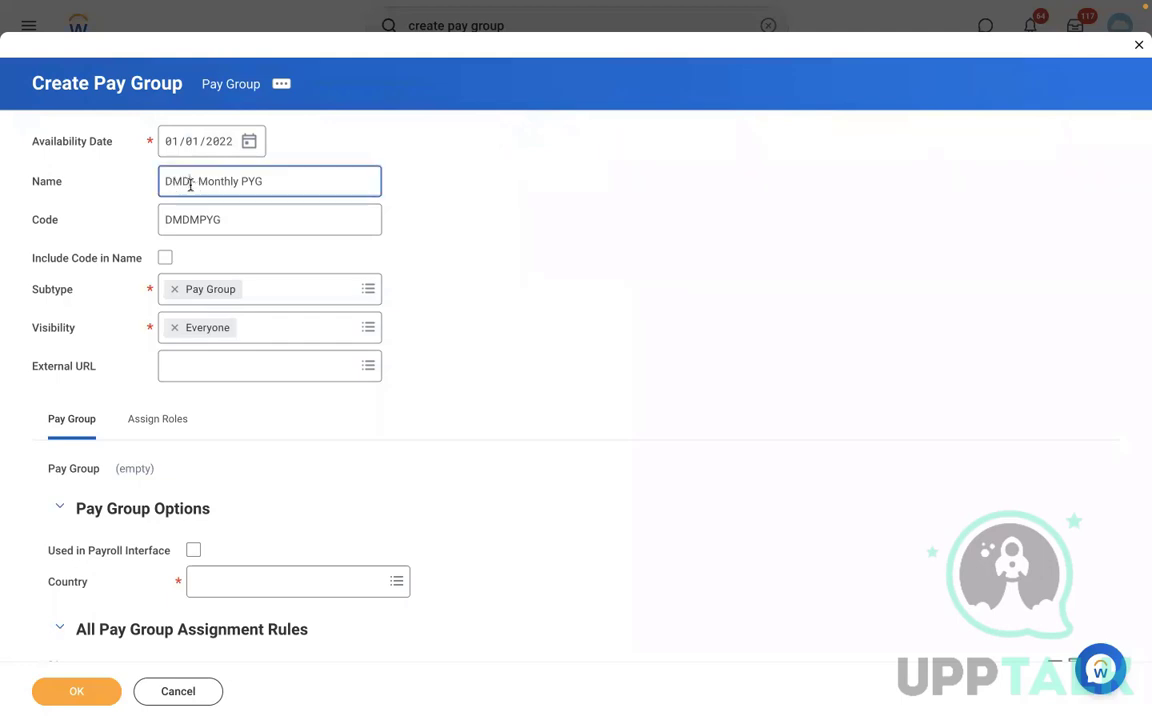
left_click(101, 340)
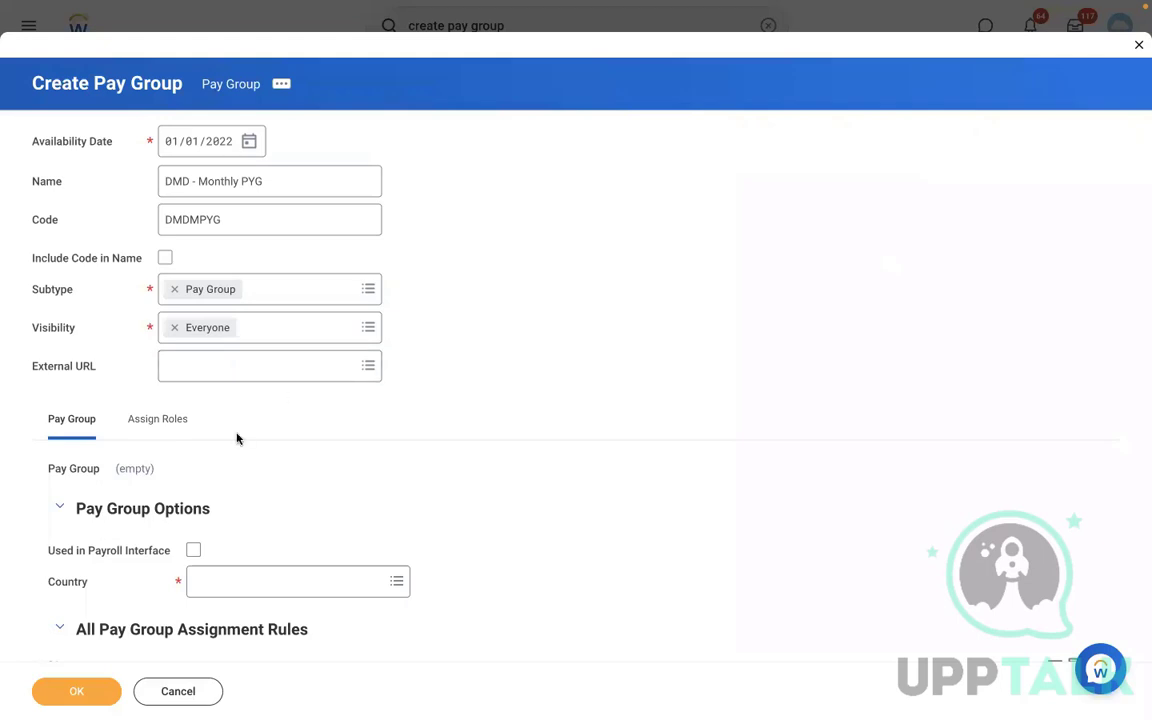
scroll(366, 437, "down", 5)
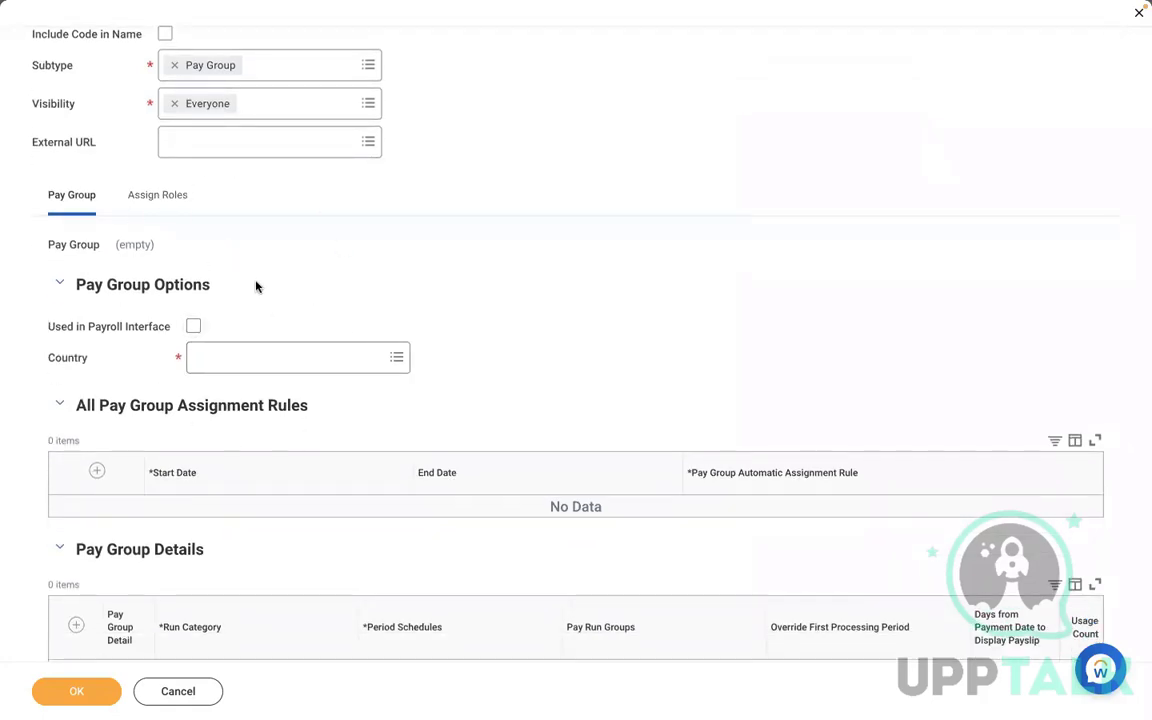
left_click(194, 327)
left_click(278, 358)
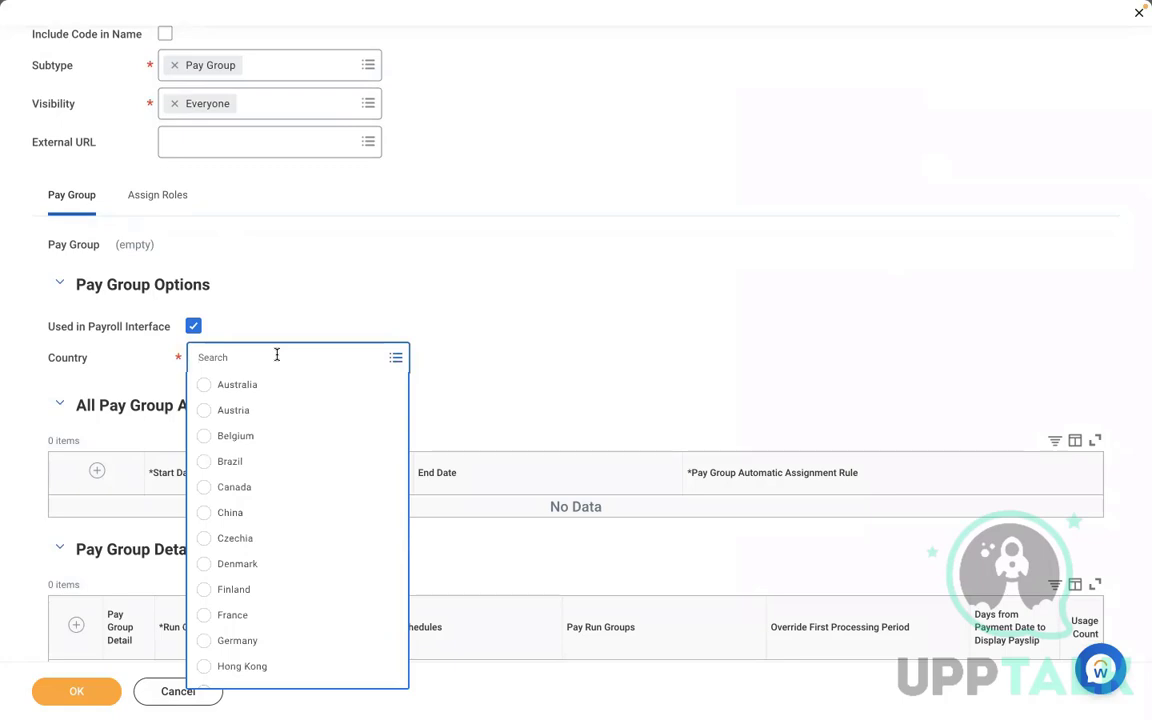
left_click(252, 289)
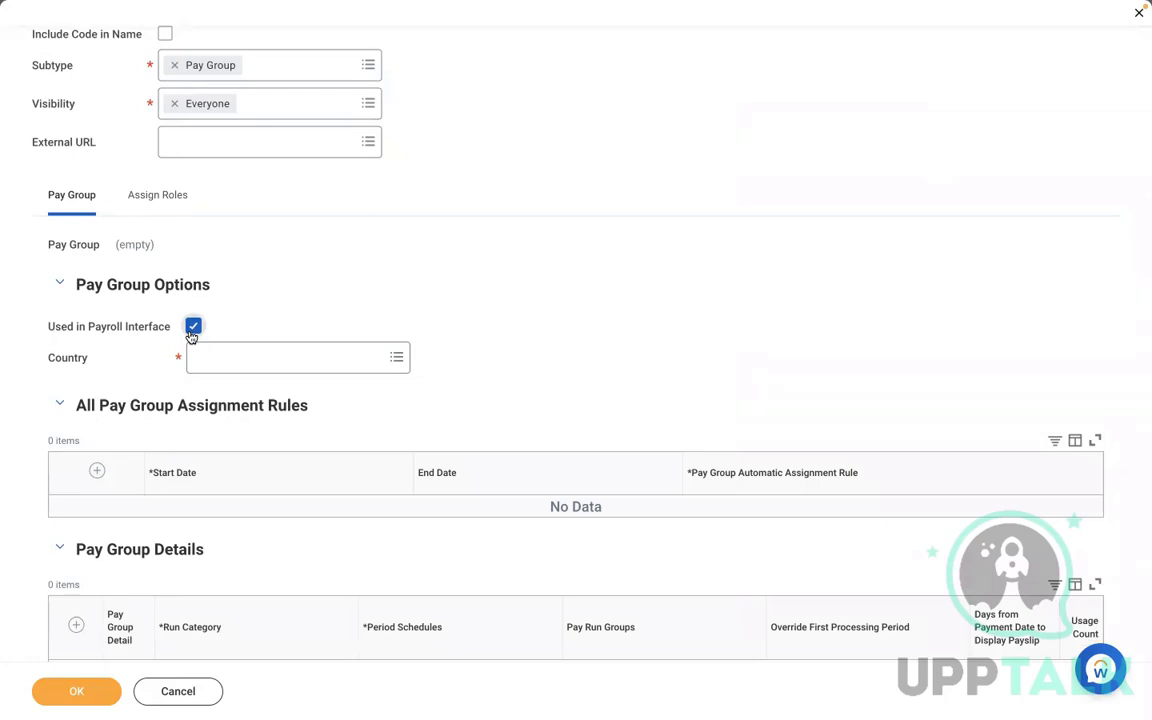
left_click(192, 332)
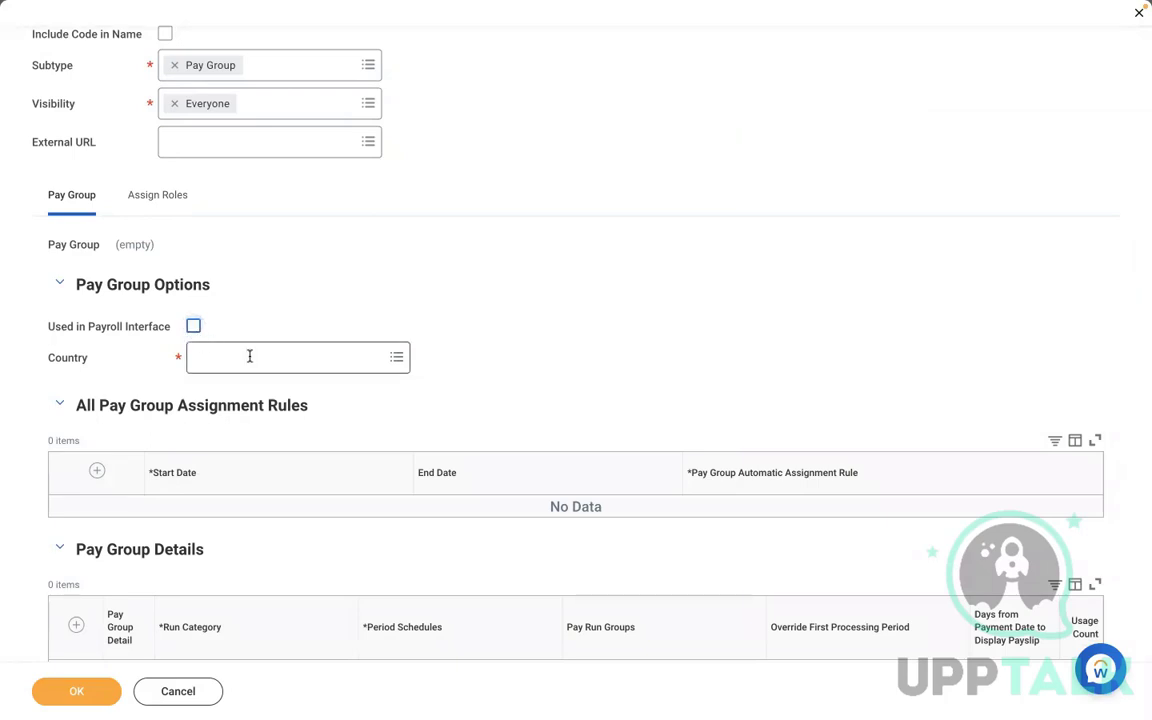
- Set the pay group's country to United States of America
left_click(249, 357)
left_click(256, 462)
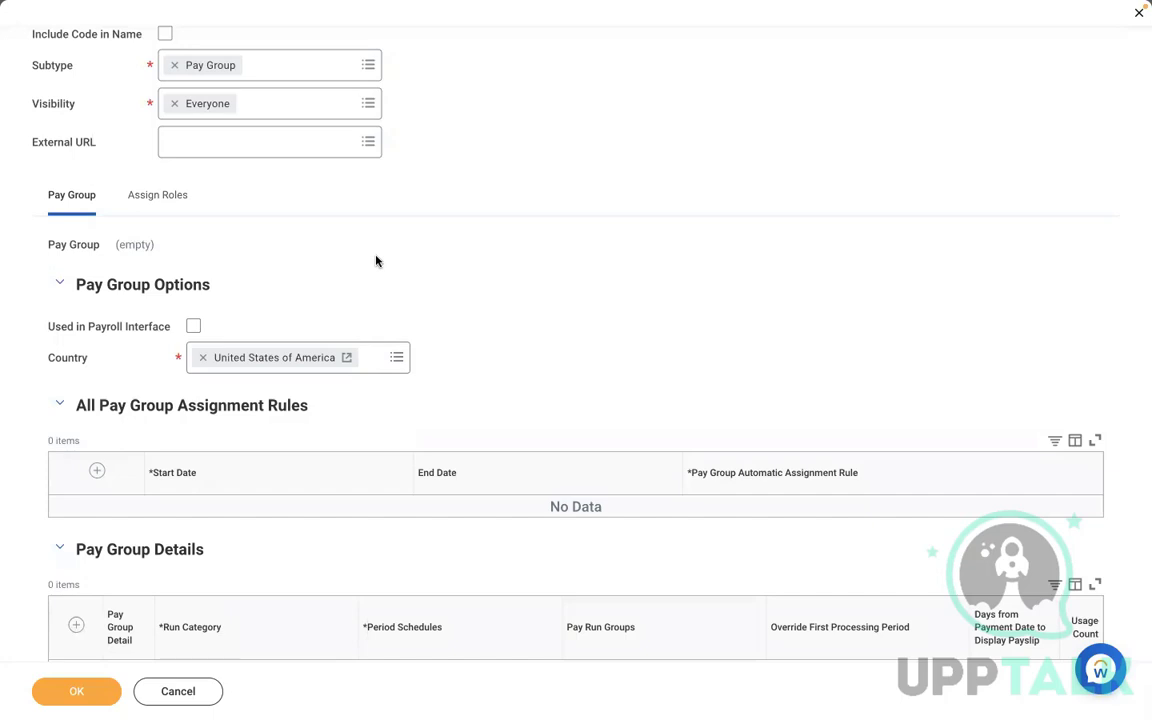
- Add a pay group detail row and set its run category to RBS - Regular Run Category
scroll(376, 261, "down", 1)
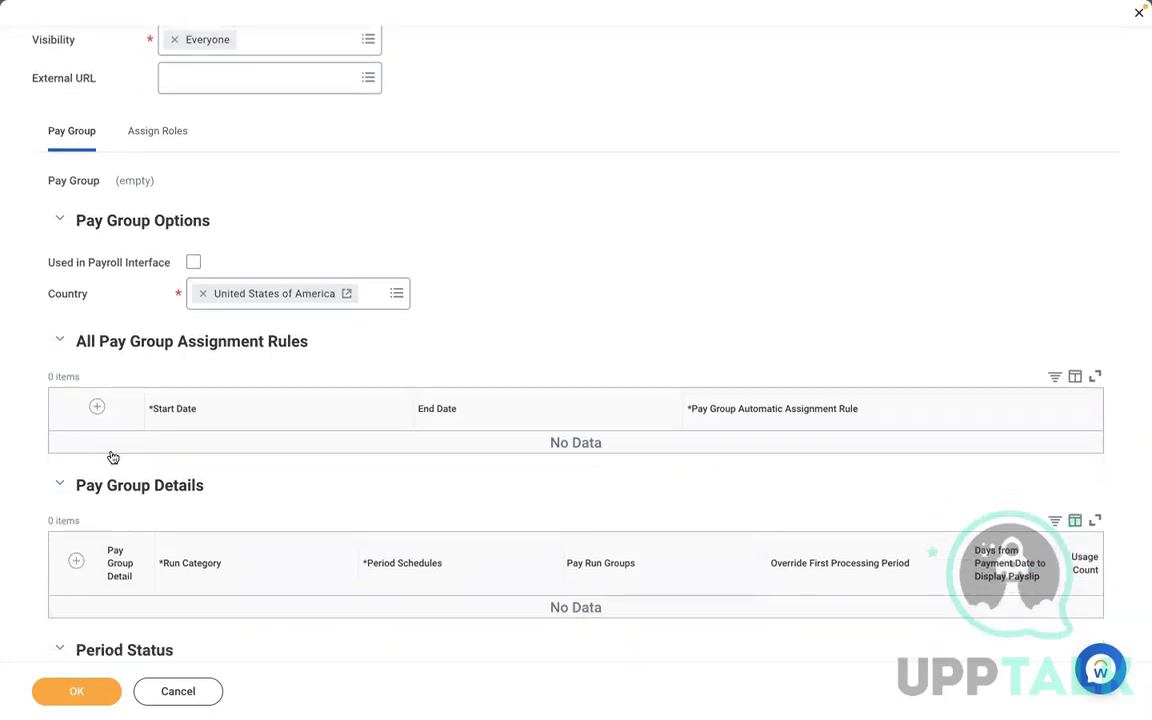
scroll(435, 363, "down", 3)
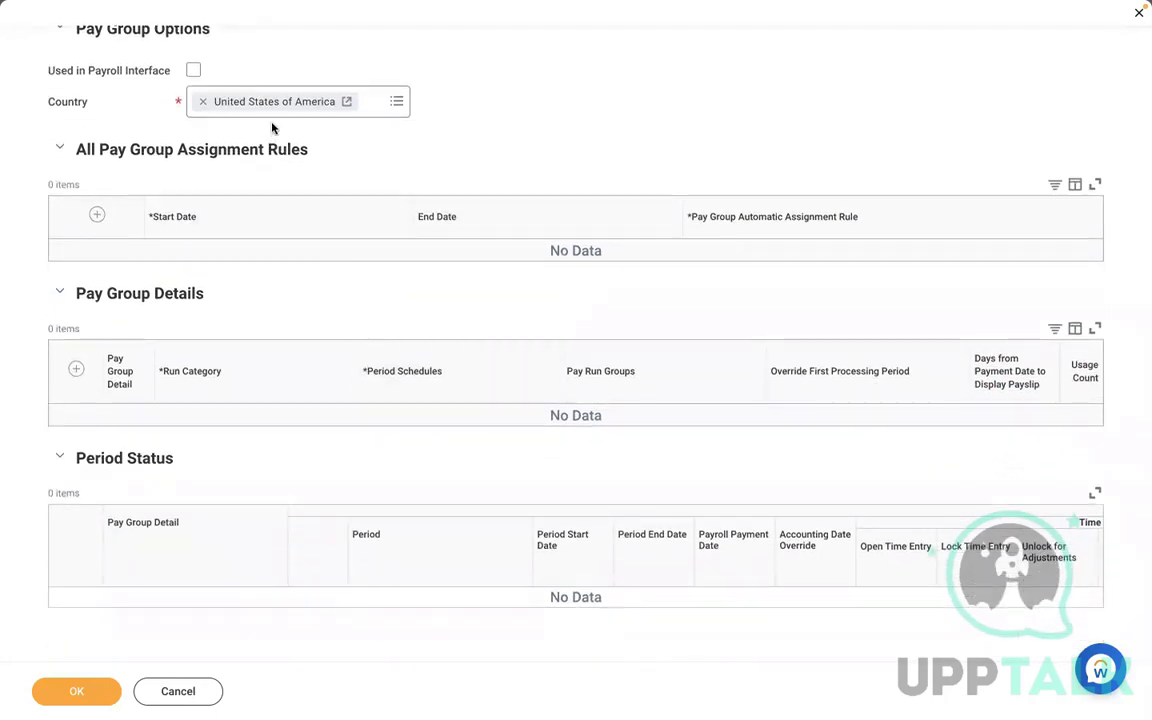
scroll(519, 132, "down", 1)
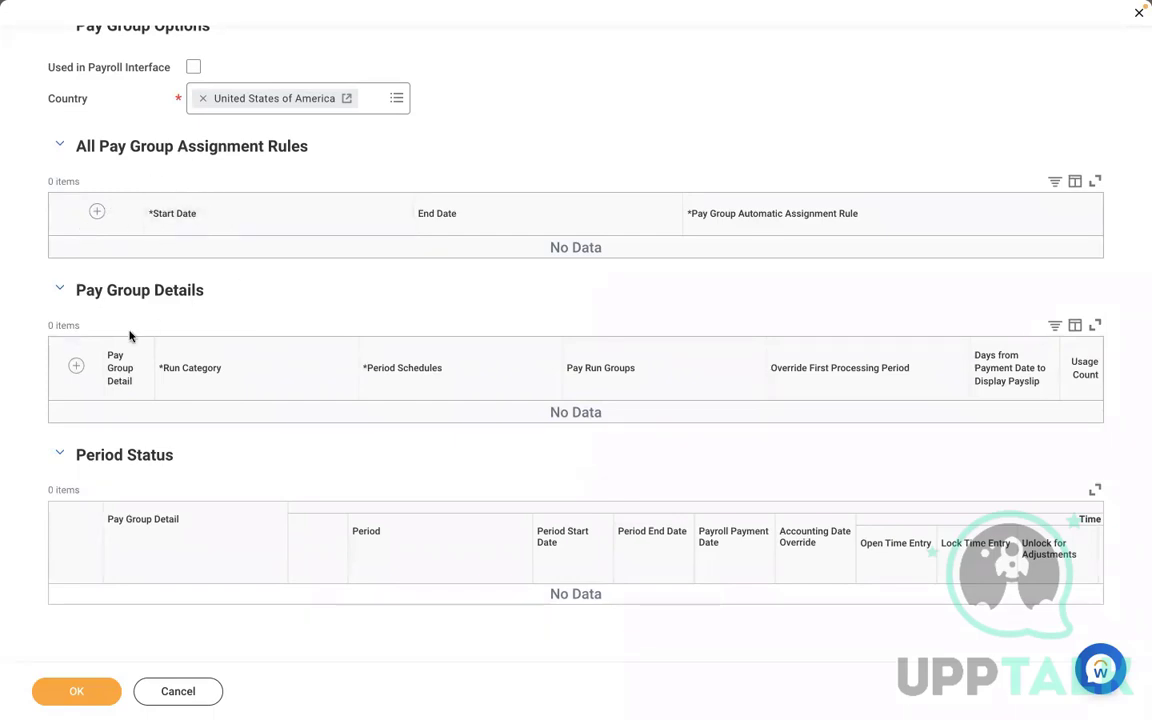
left_click(76, 368)
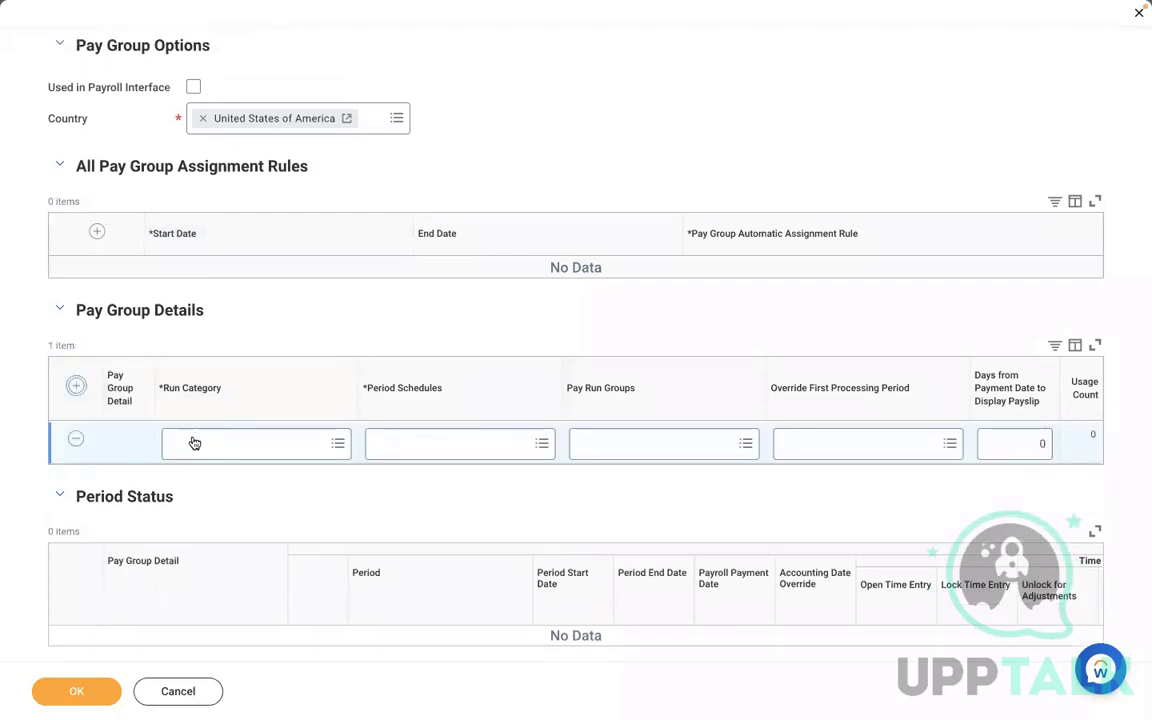
left_click(194, 443)
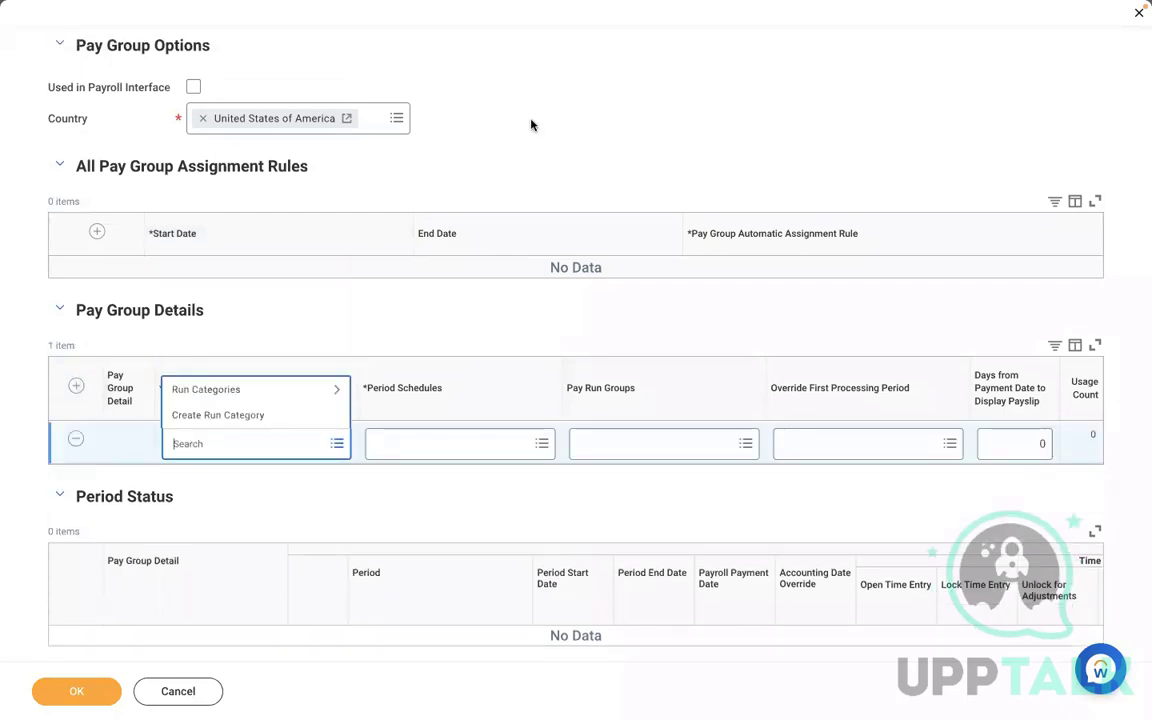
left_click(261, 467)
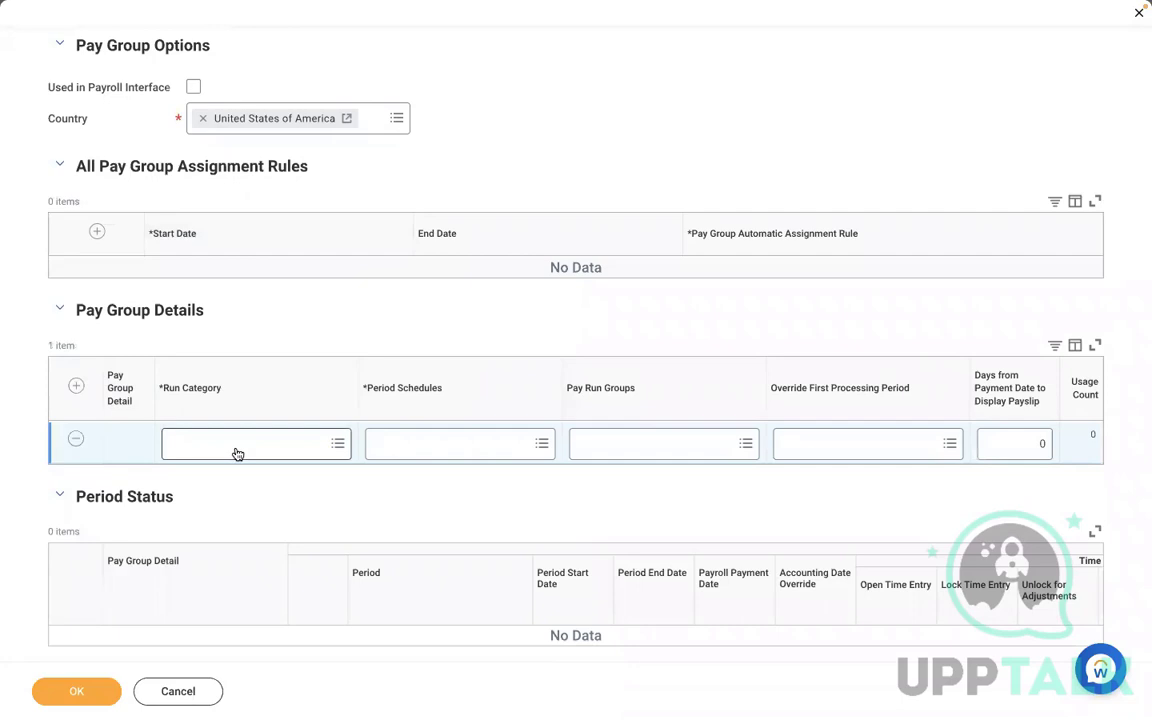
left_click(236, 451)
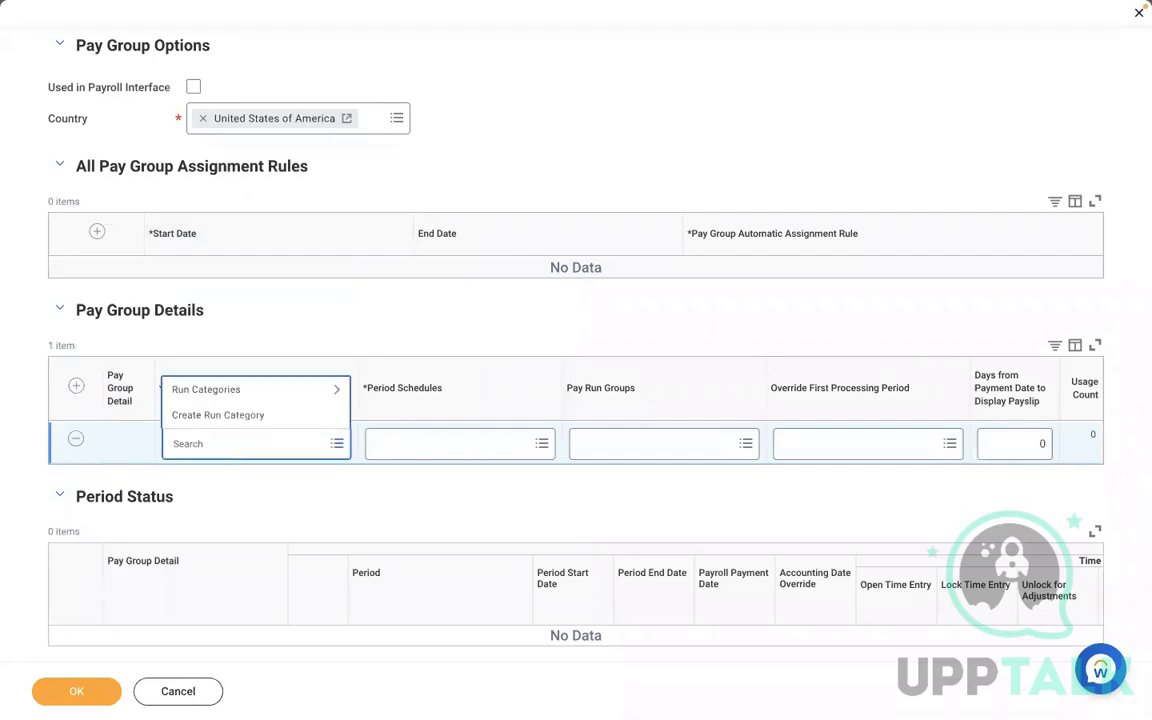
type("RBS")
key("Return")
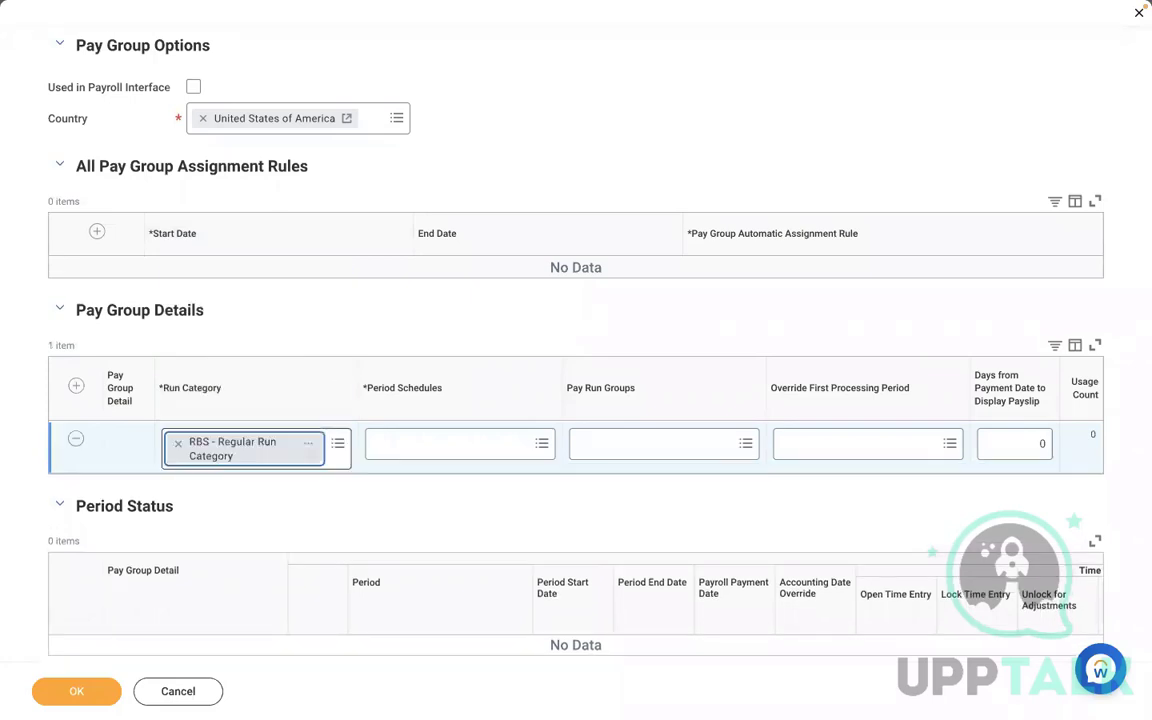
- Set the row's period schedule to RBS - Monthly PS and open the pay run groups choices
left_click(401, 456)
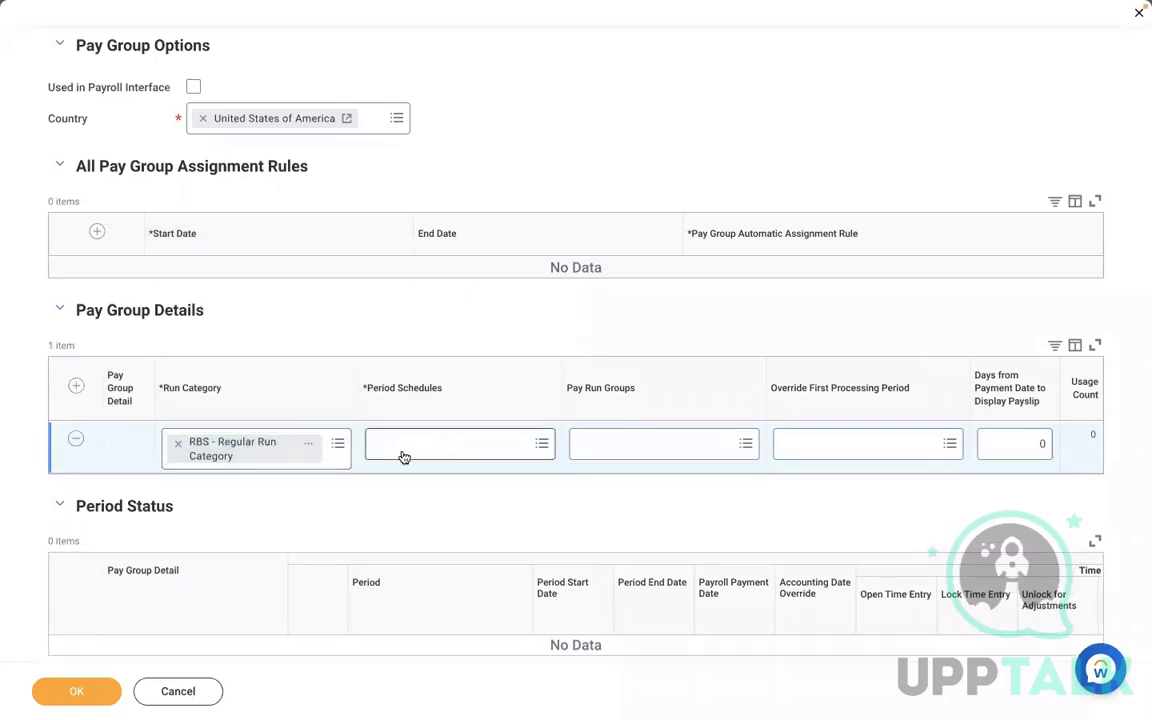
type("RBS")
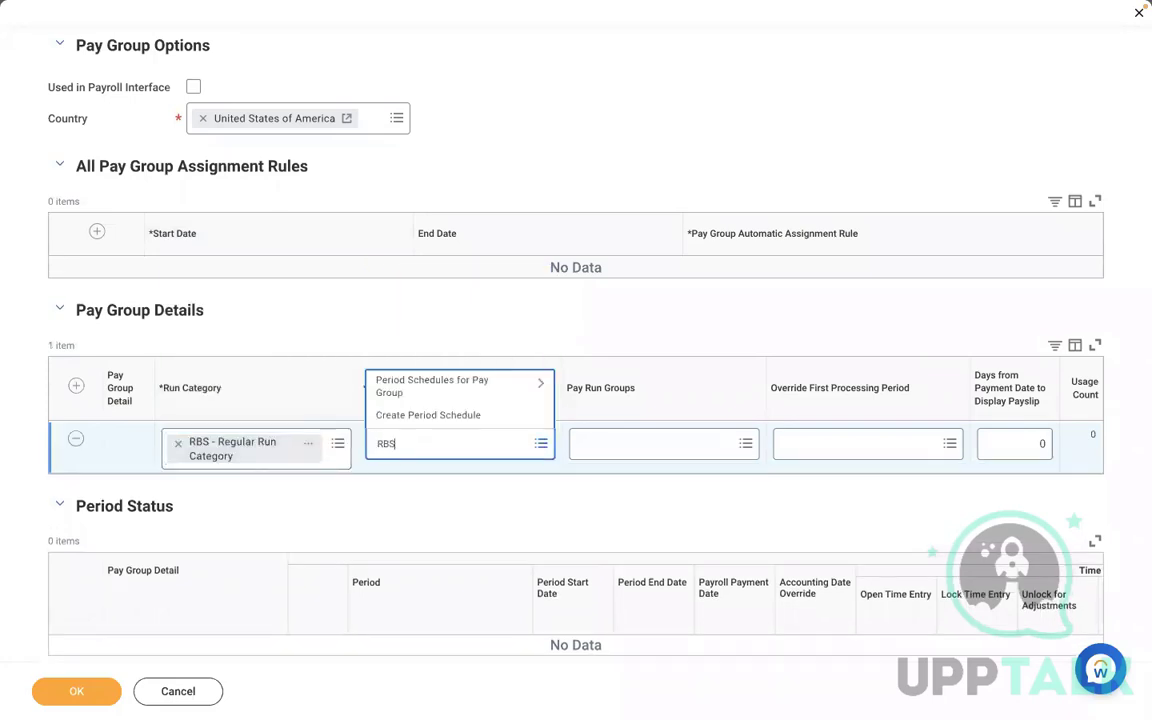
key("Return")
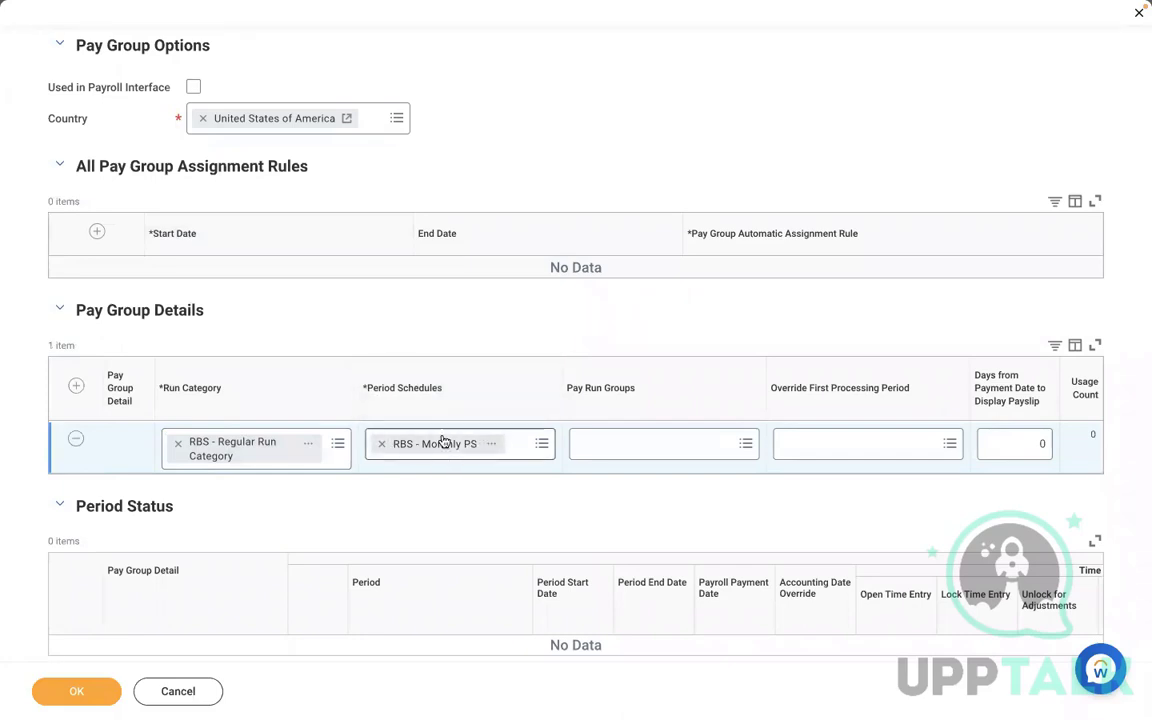
left_click(595, 455)
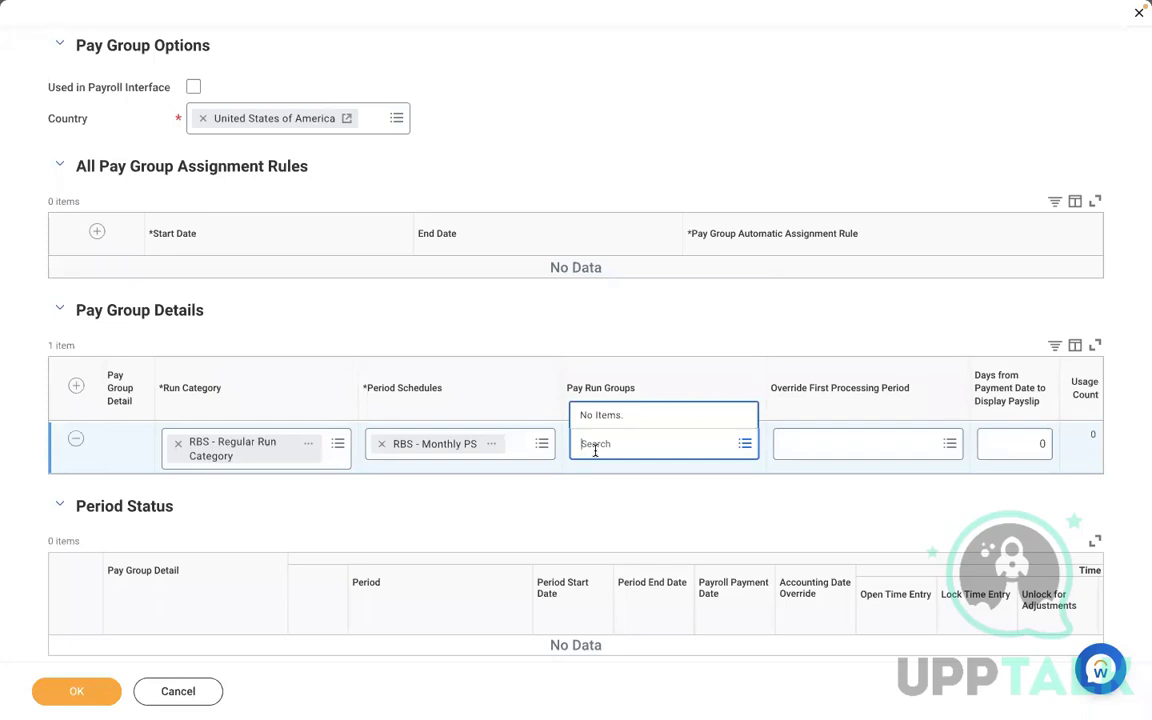
left_click(560, 499)
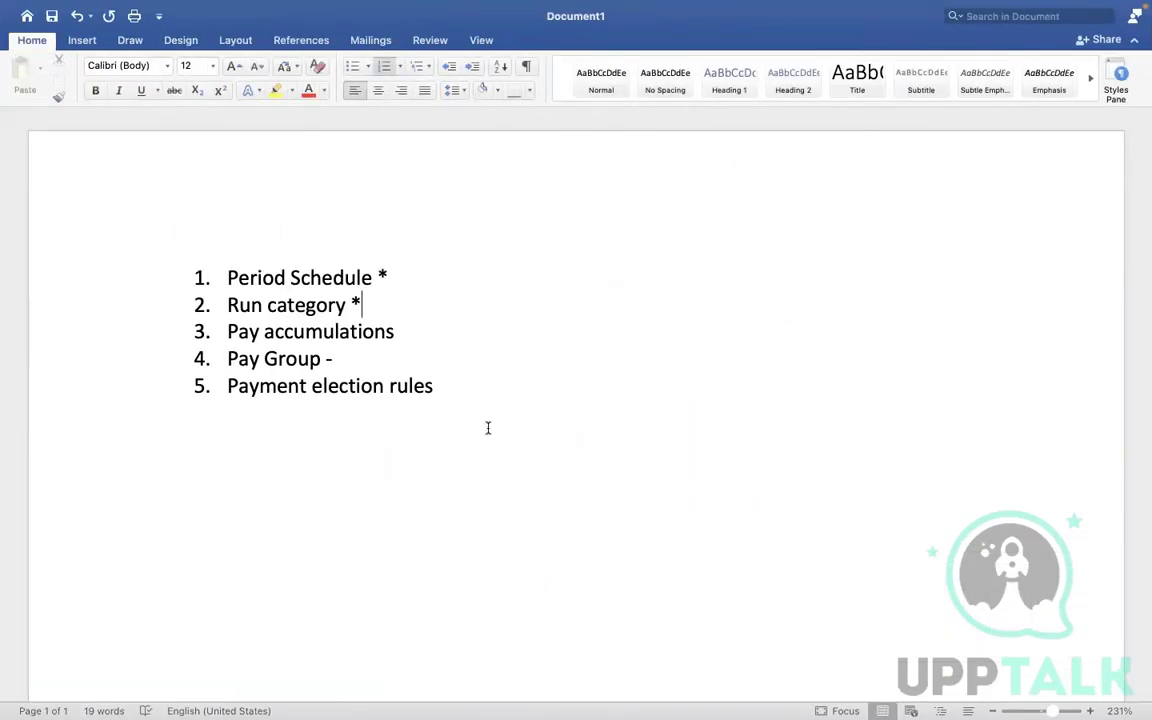
- Switch to Word and add unnumbered lines EXECUTIVE, MANAGEMENT and NON MANAGEMENT below the list
left_click(489, 427)
key("Return")
key("Return")
key("Return")
key("Return")
key("Return")
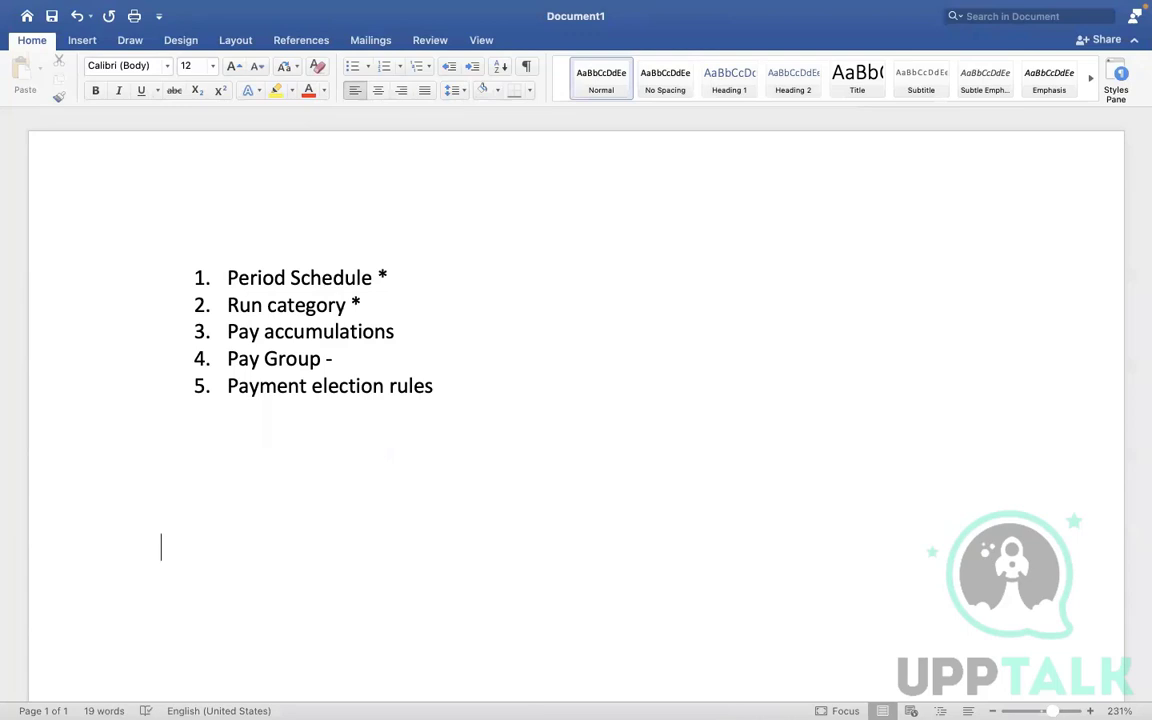
type("EXECUTI")
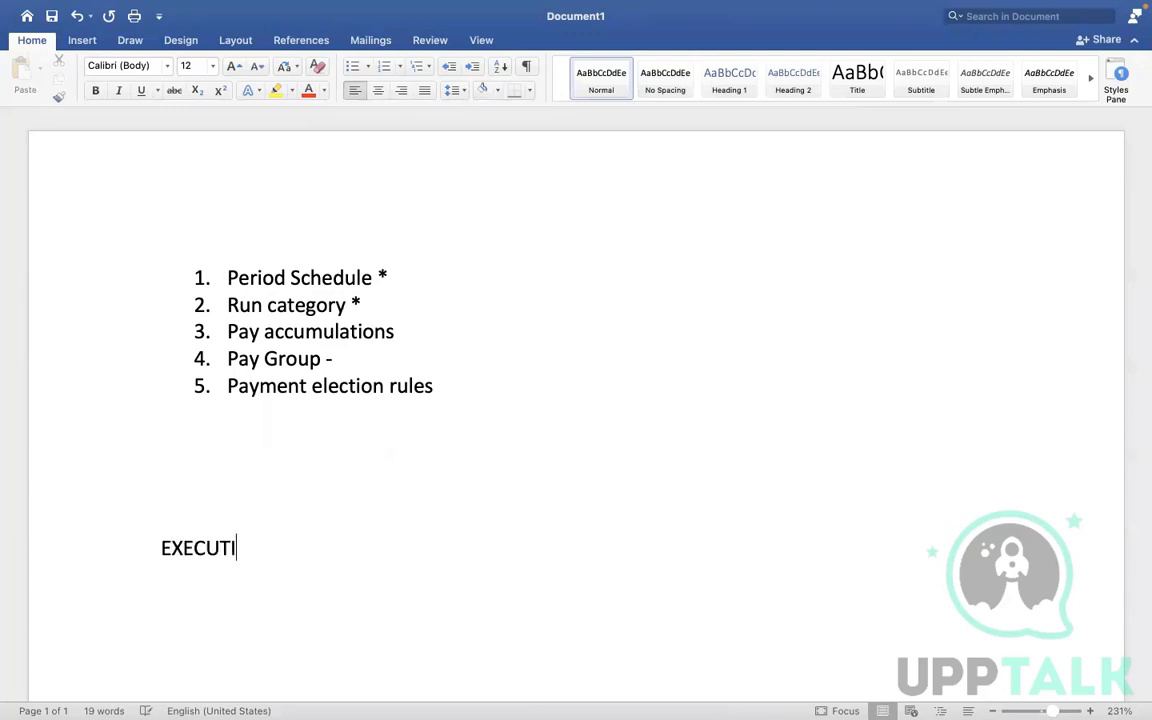
type("VE")
key("Return")
key("Return")
type("MANA")
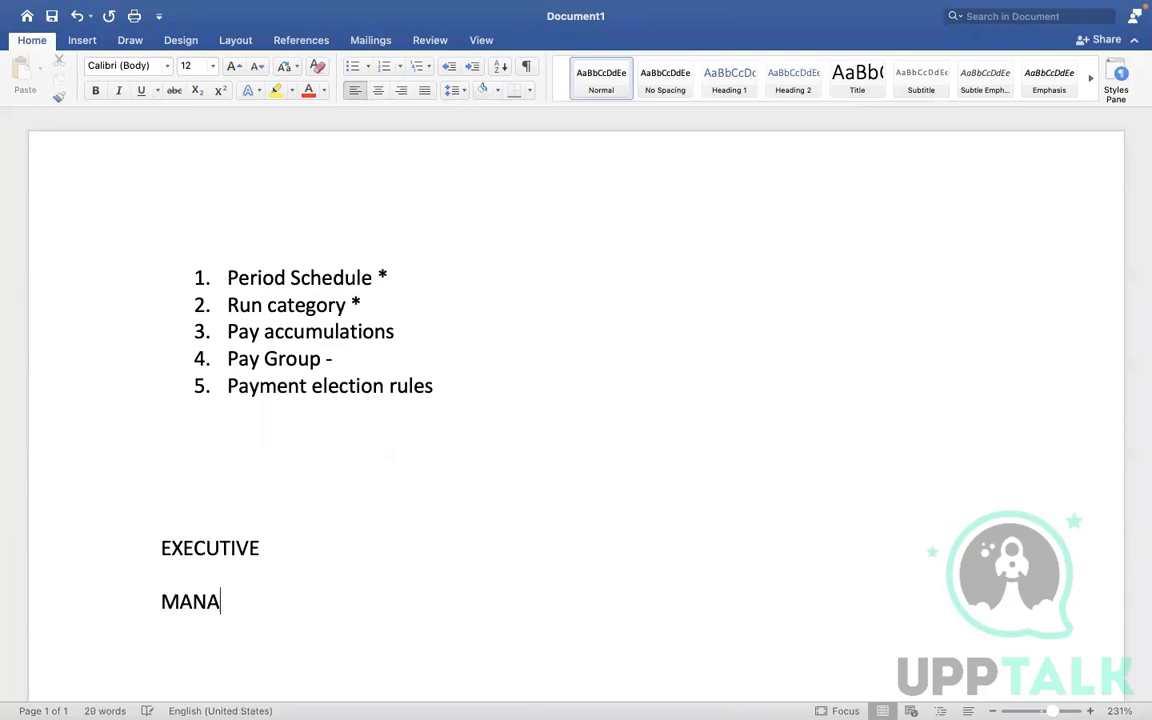
type("GEMENT  NO")
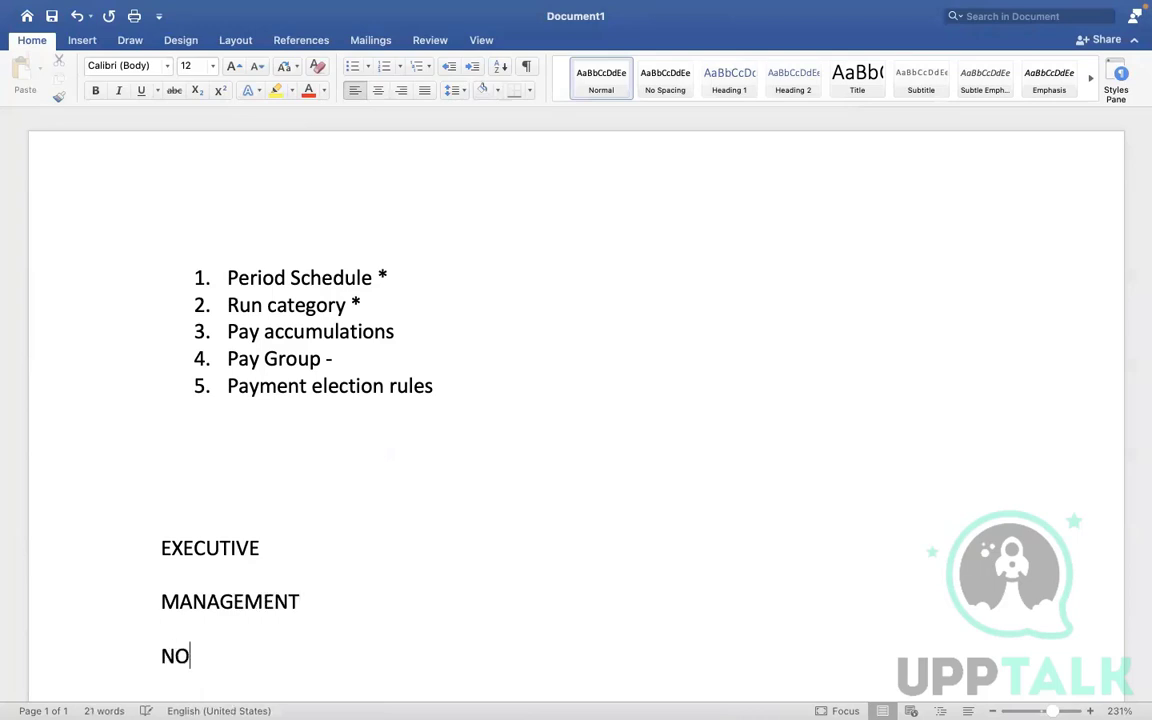
type("N MANAGEMENT")
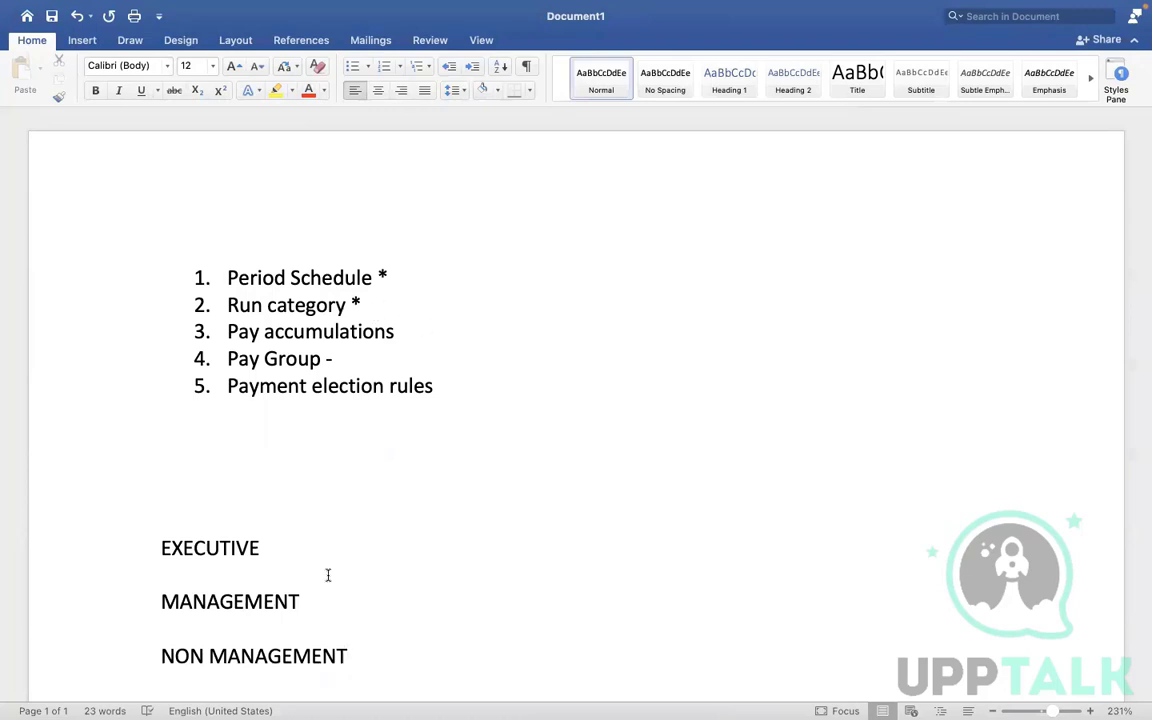
left_click(269, 541)
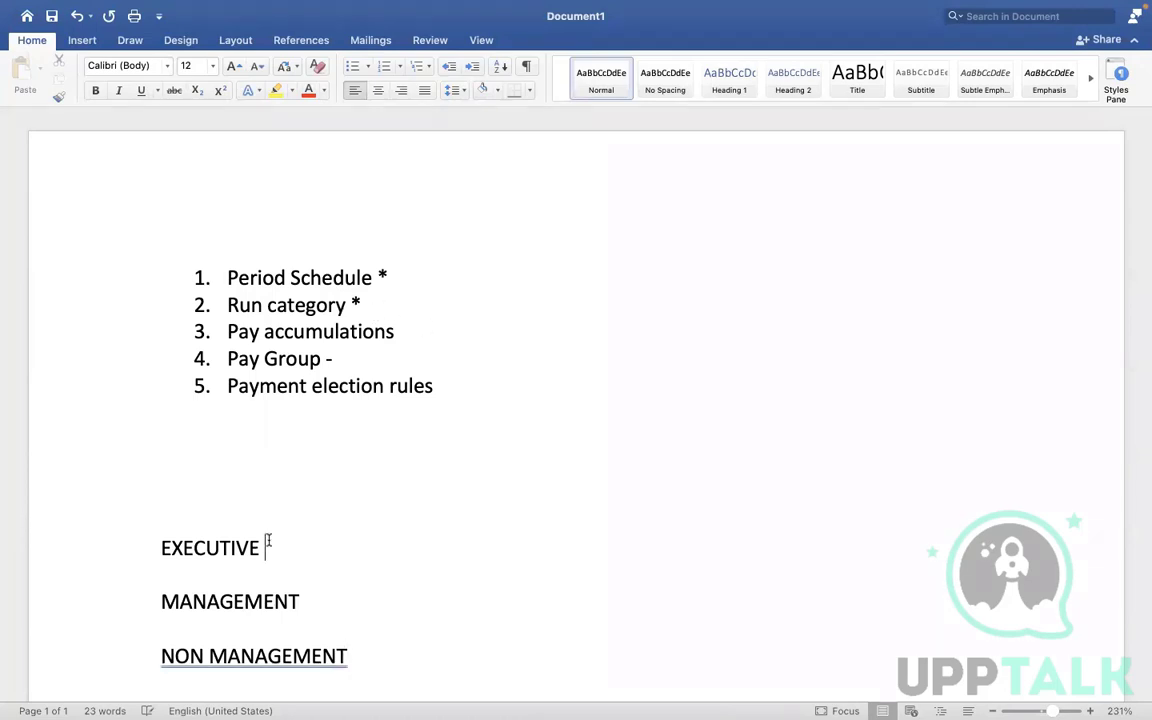
left_click(290, 587)
left_click(347, 625)
left_click(401, 643)
left_click(351, 622)
key("ctrl+Right")
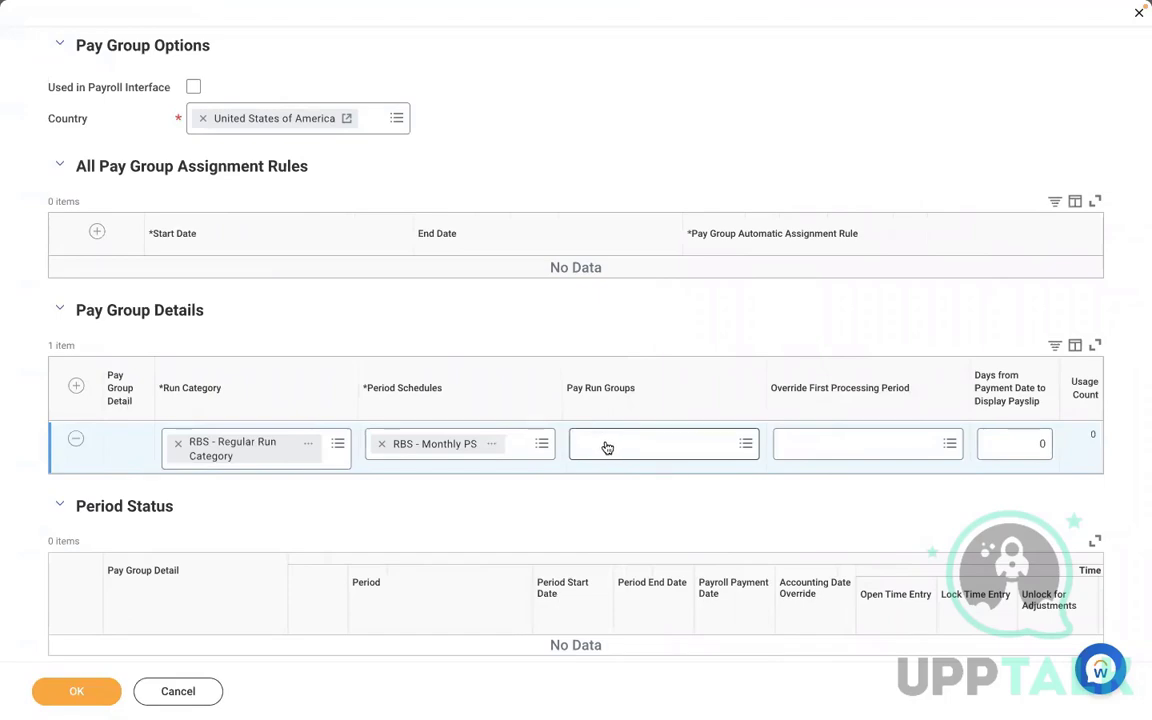
key("ctrl+Left")
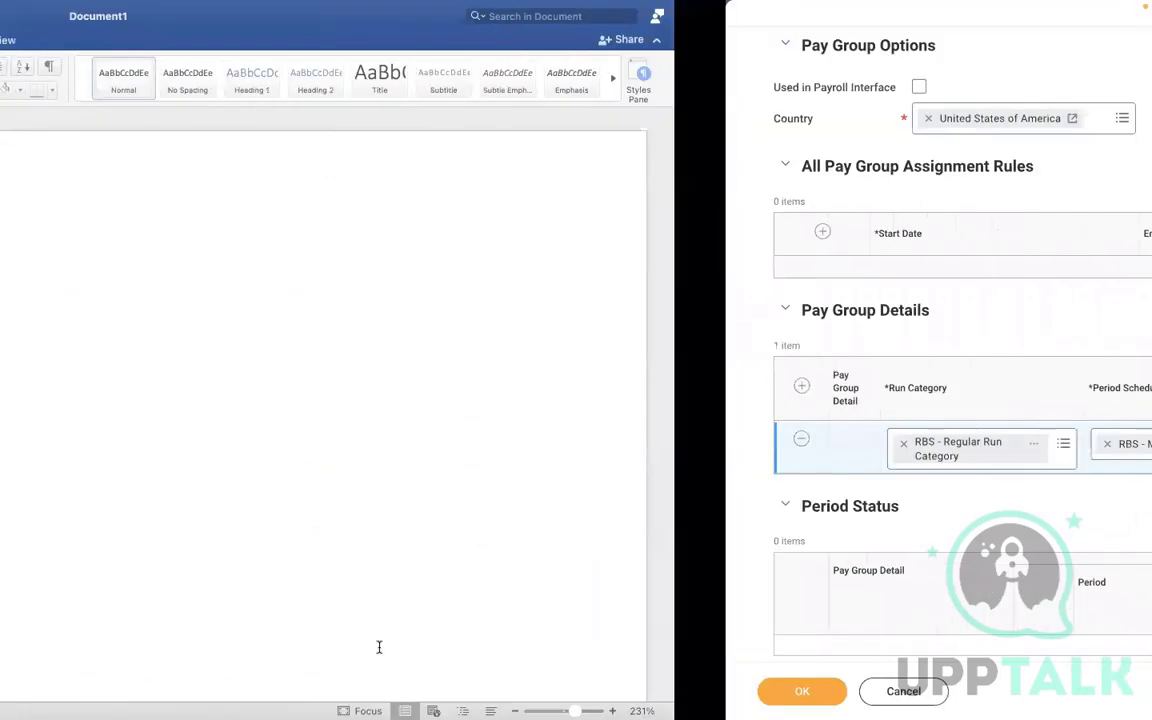
left_click_drag(379, 655, 149, 516)
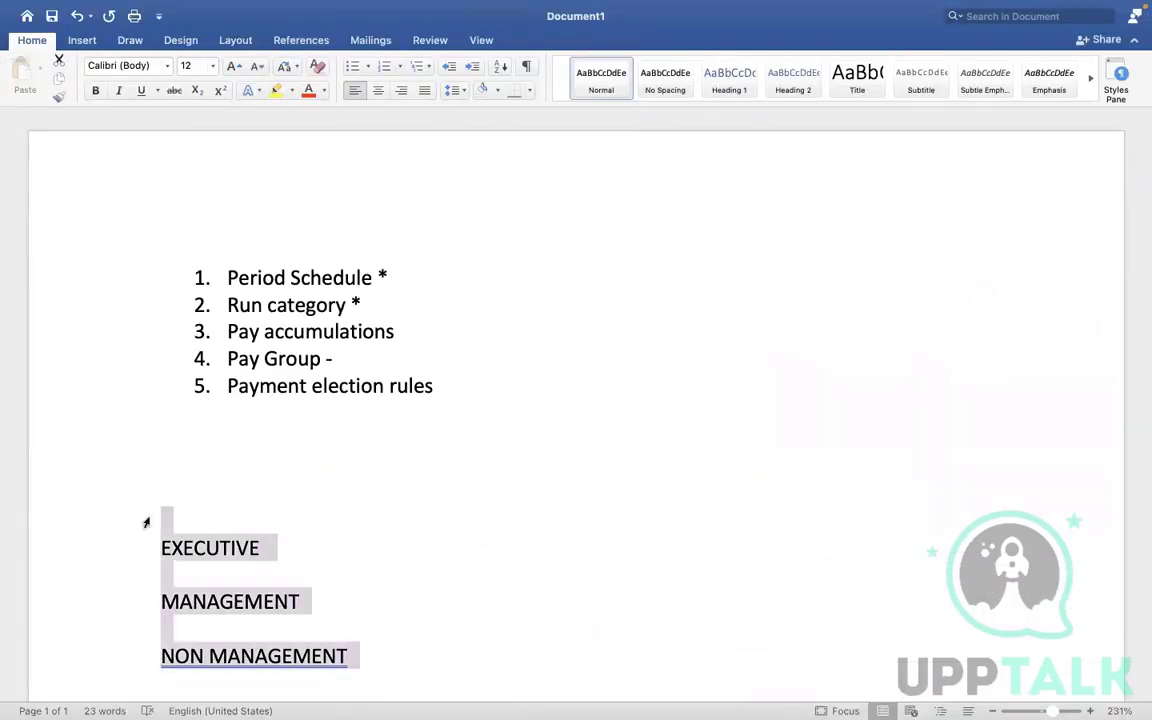
key("ctrl+Right")
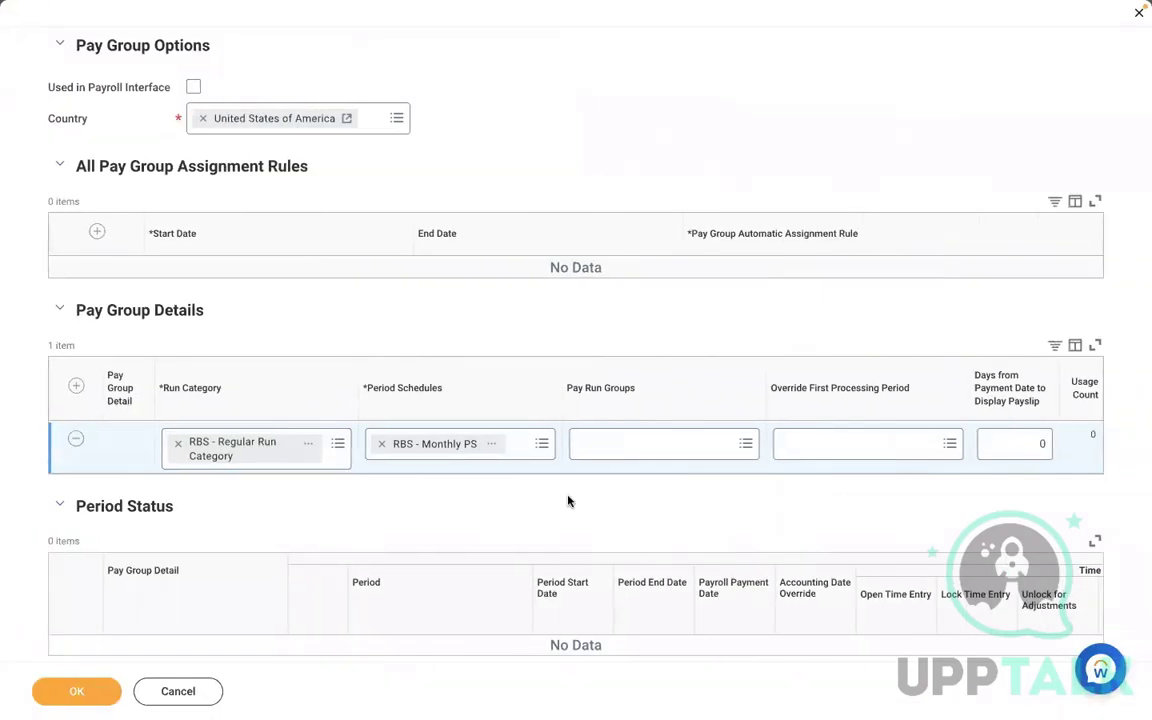
key("ctrl+Left")
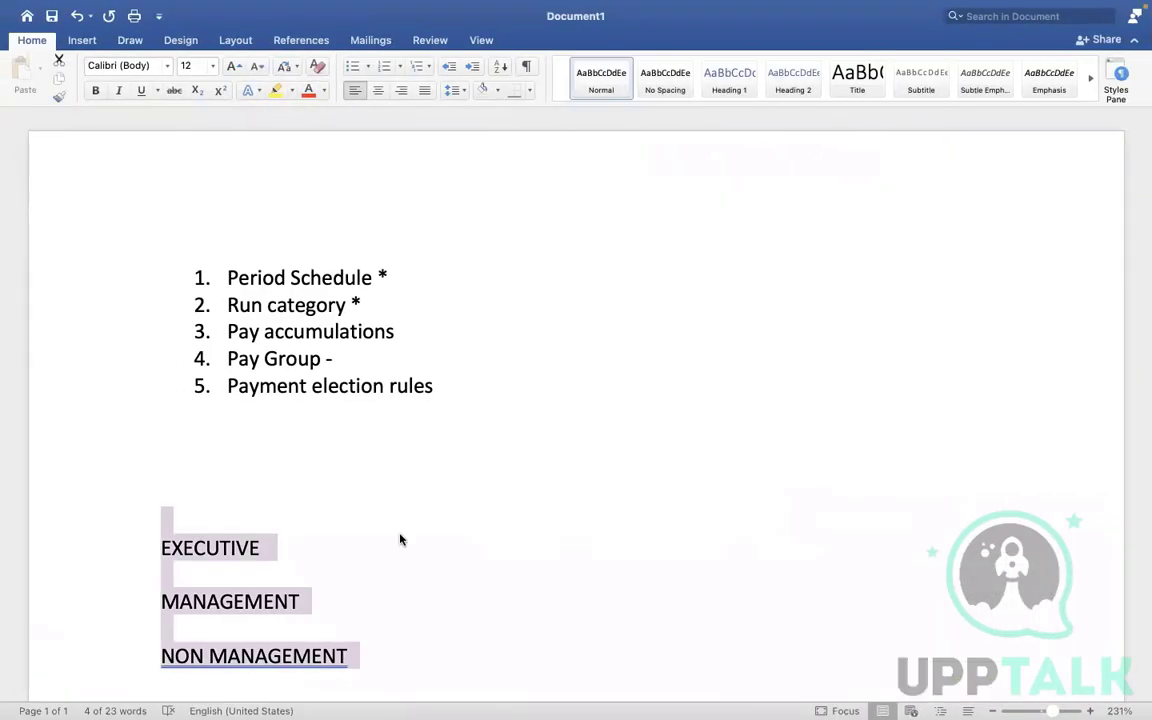
left_click(400, 540)
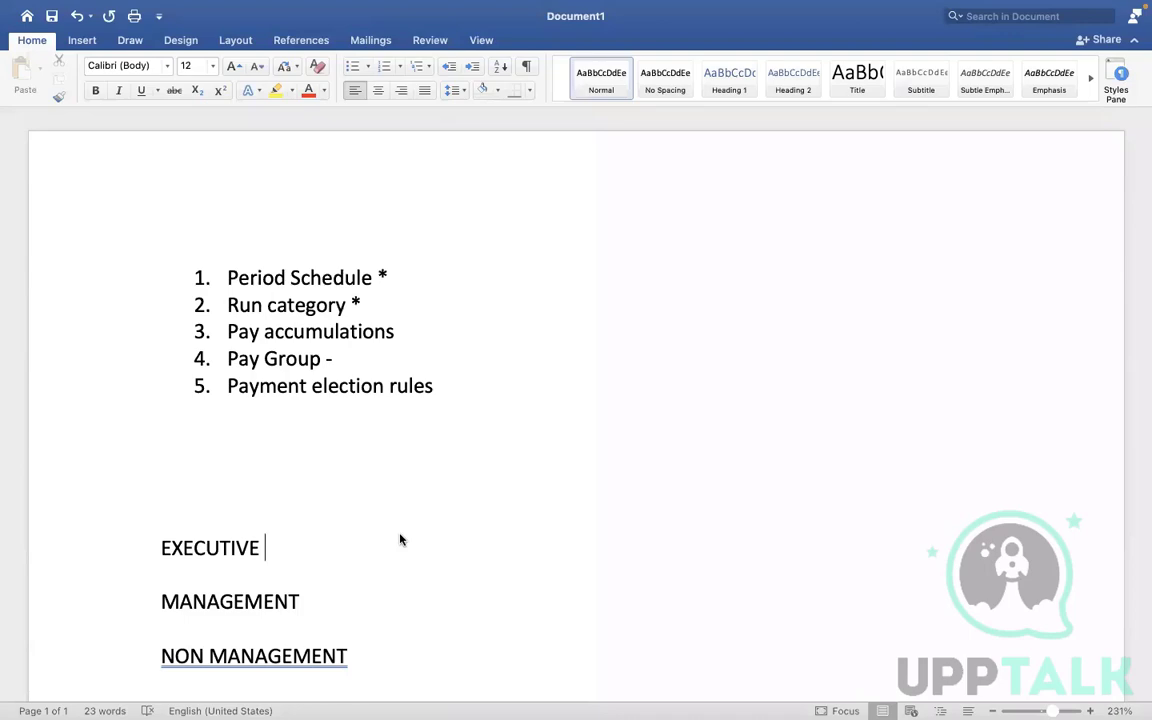
- Switch back to the pay group and review the pay run groups choices for the detail row
key("ctrl+Right")
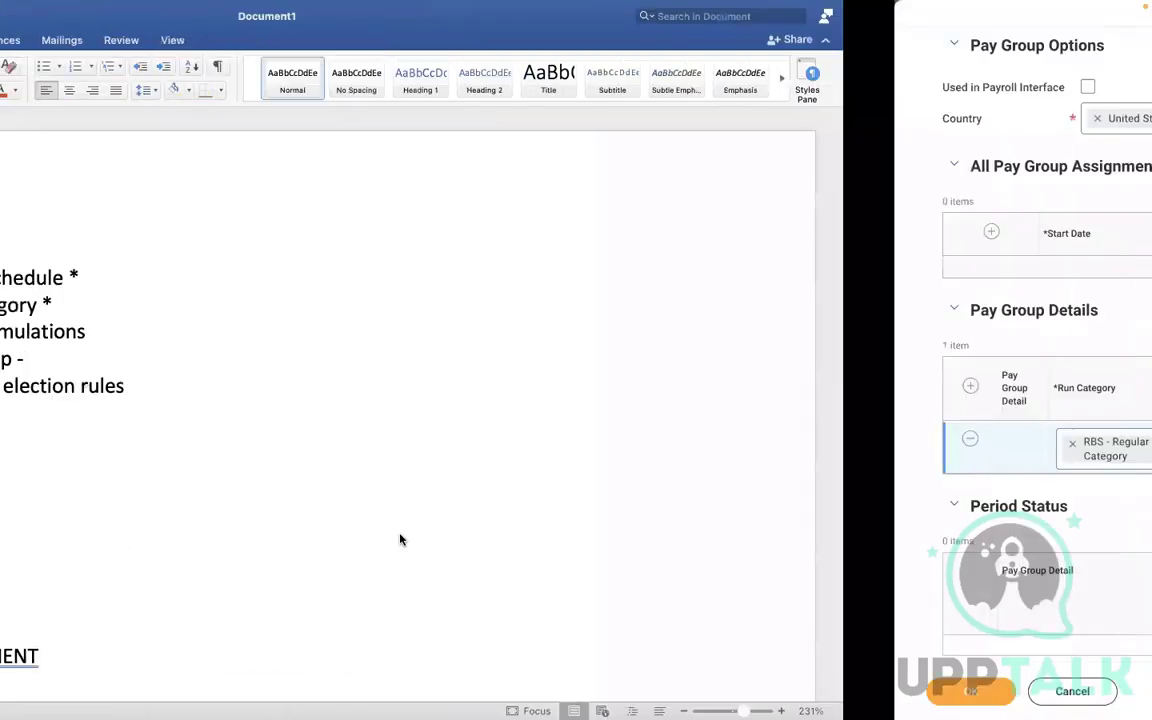
key("ctrl+Left")
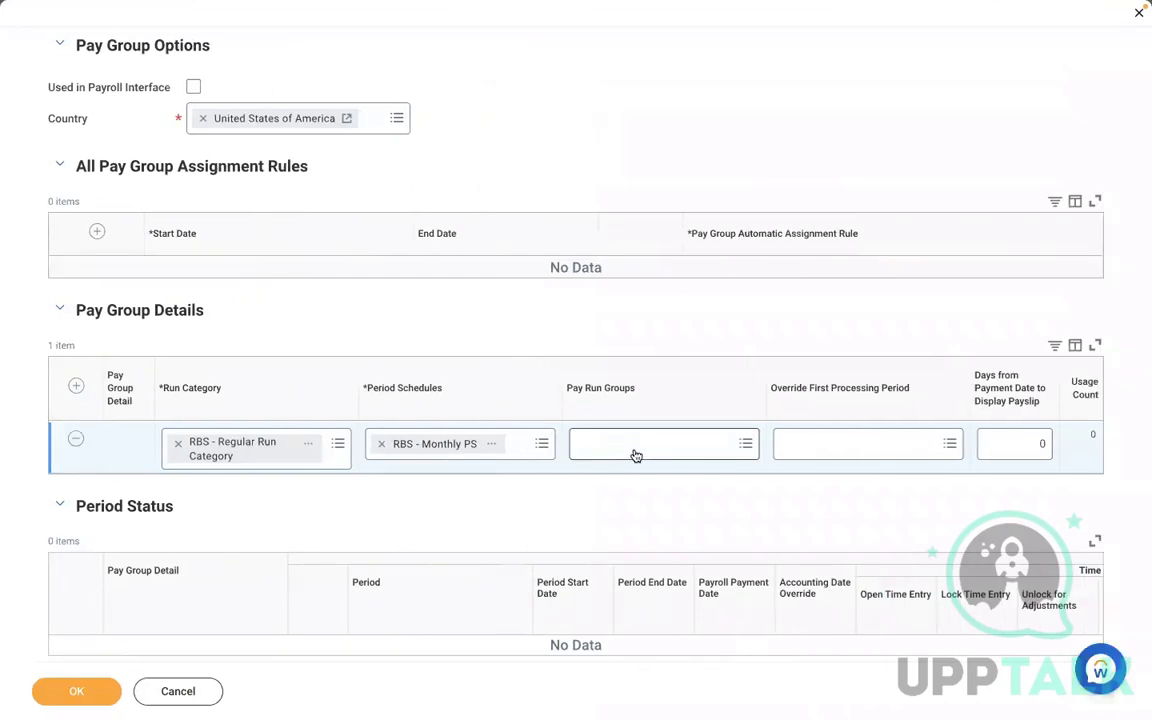
left_click(634, 450)
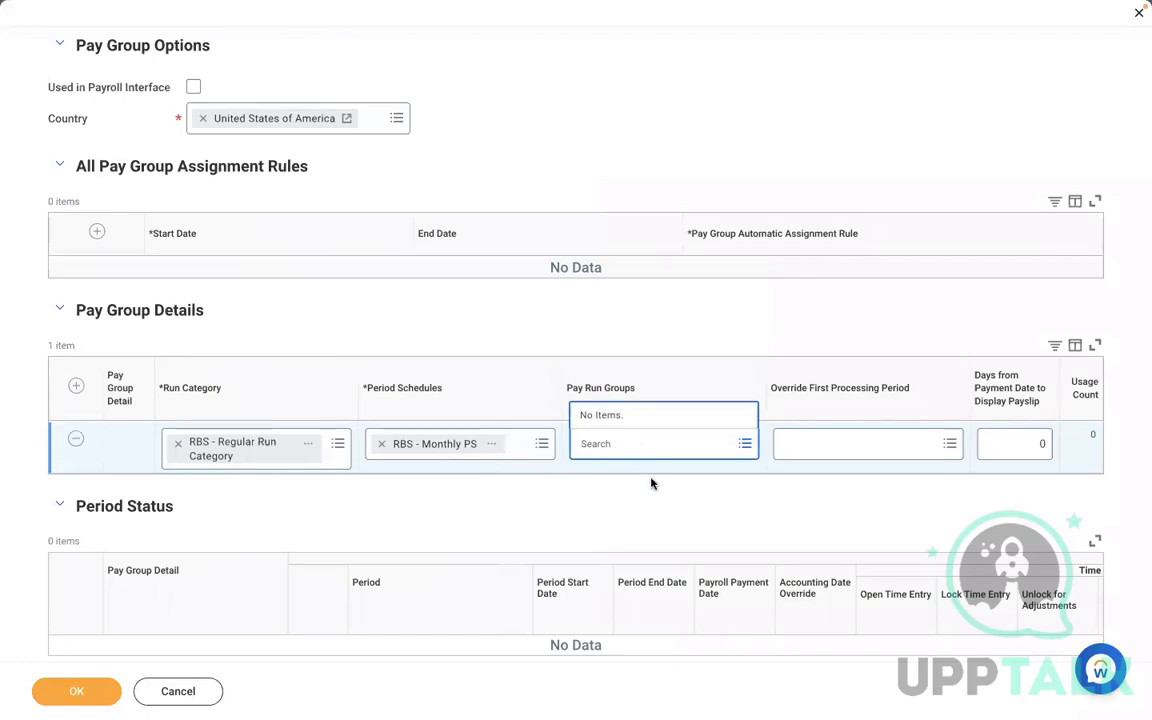
left_click(560, 502)
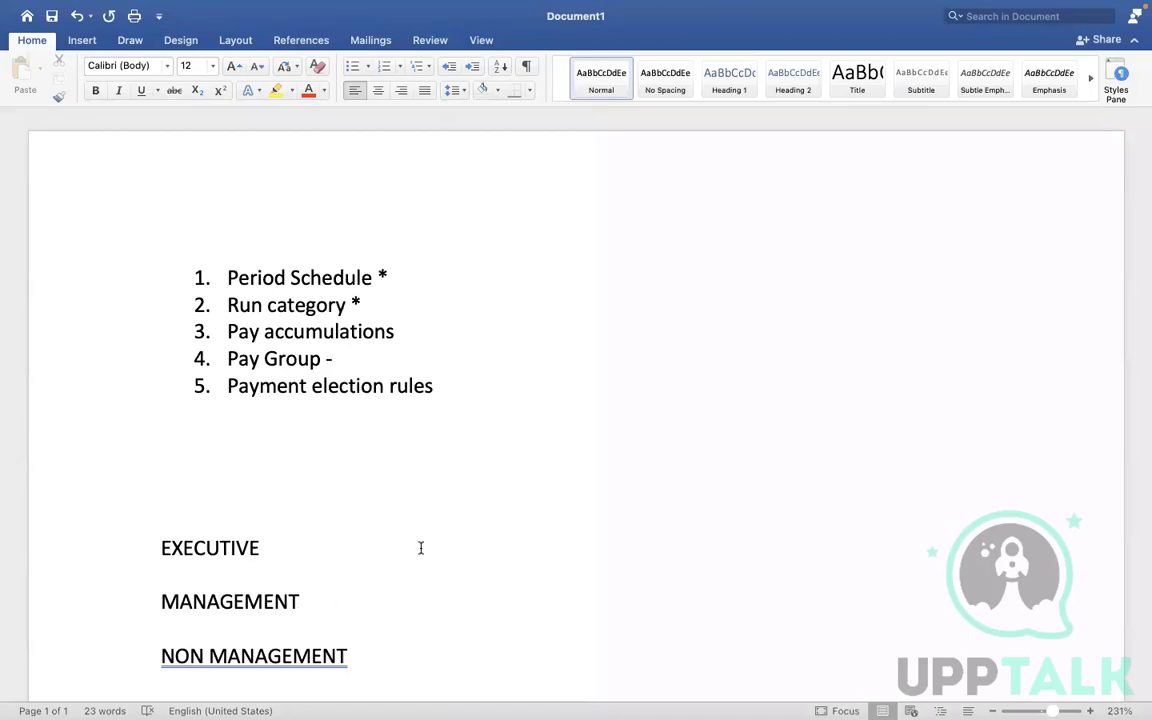
key("ctrl+Right")
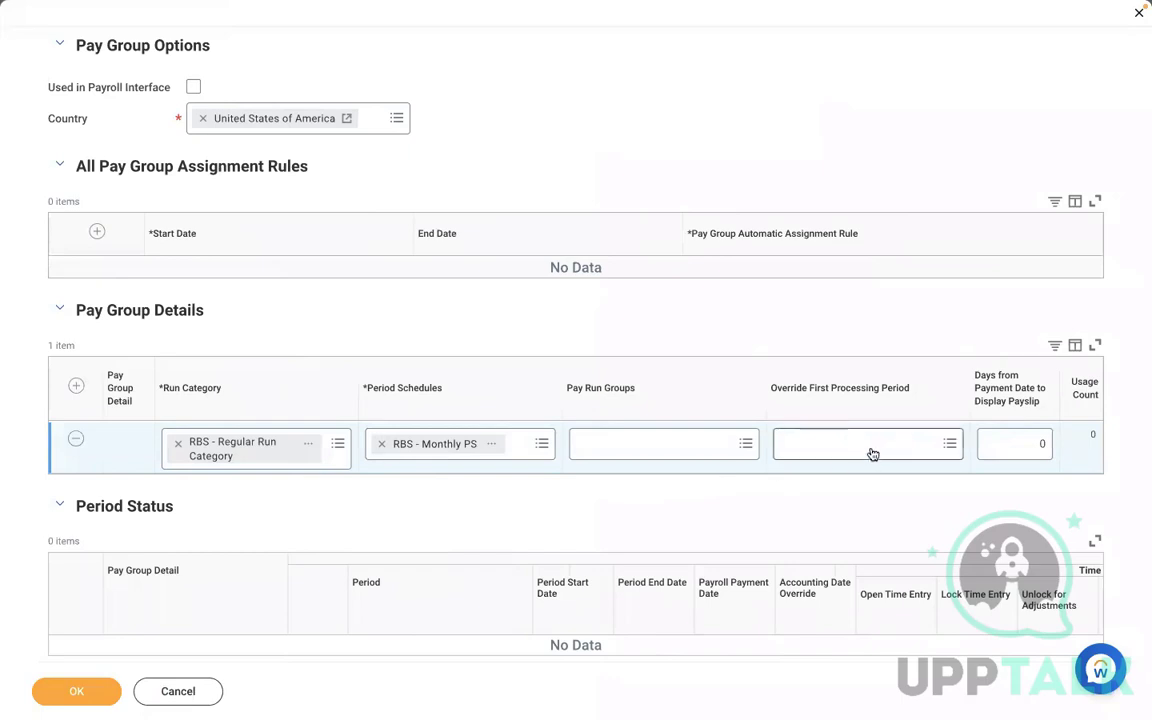
- Set the override first processing period to 02/01/2022 - 02/28/2022 (RBS - Monthly PS)
left_click(493, 444)
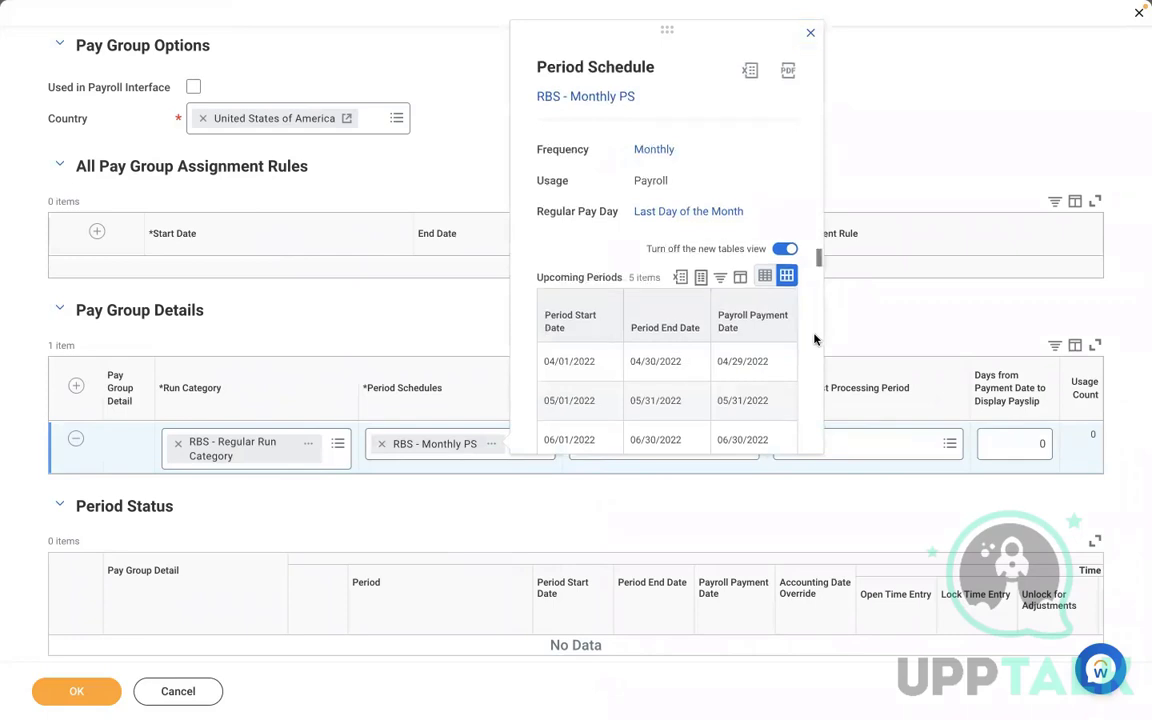
scroll(814, 340, "down", 2)
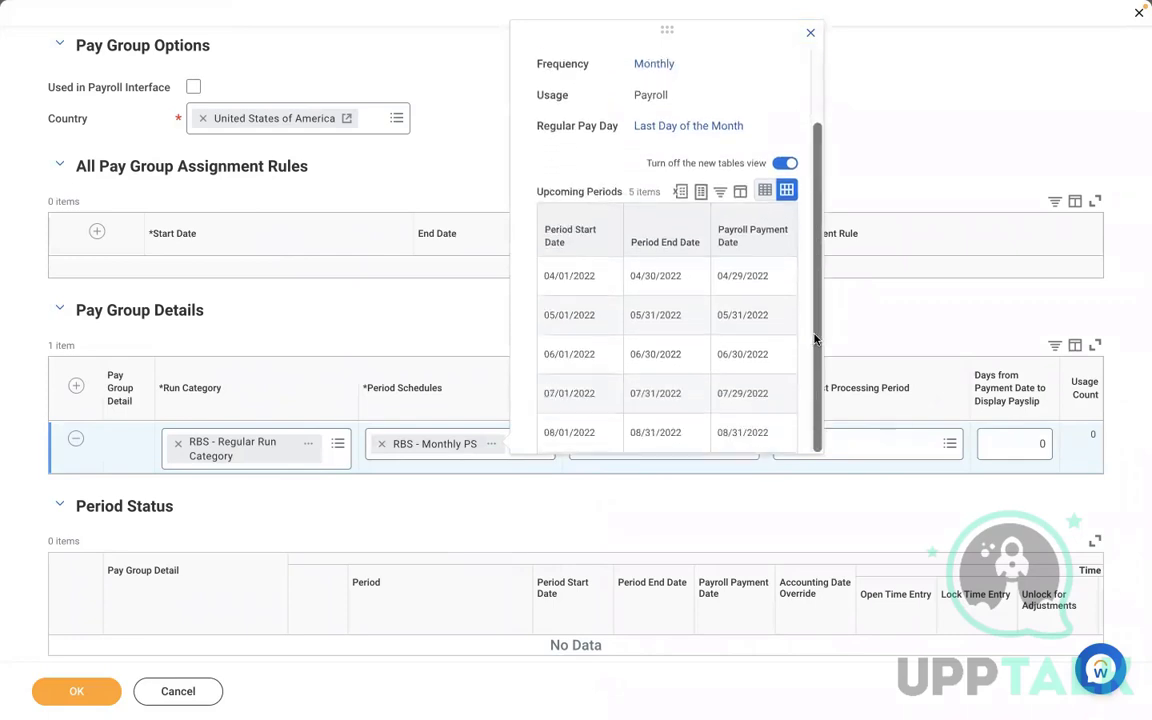
left_click(900, 443)
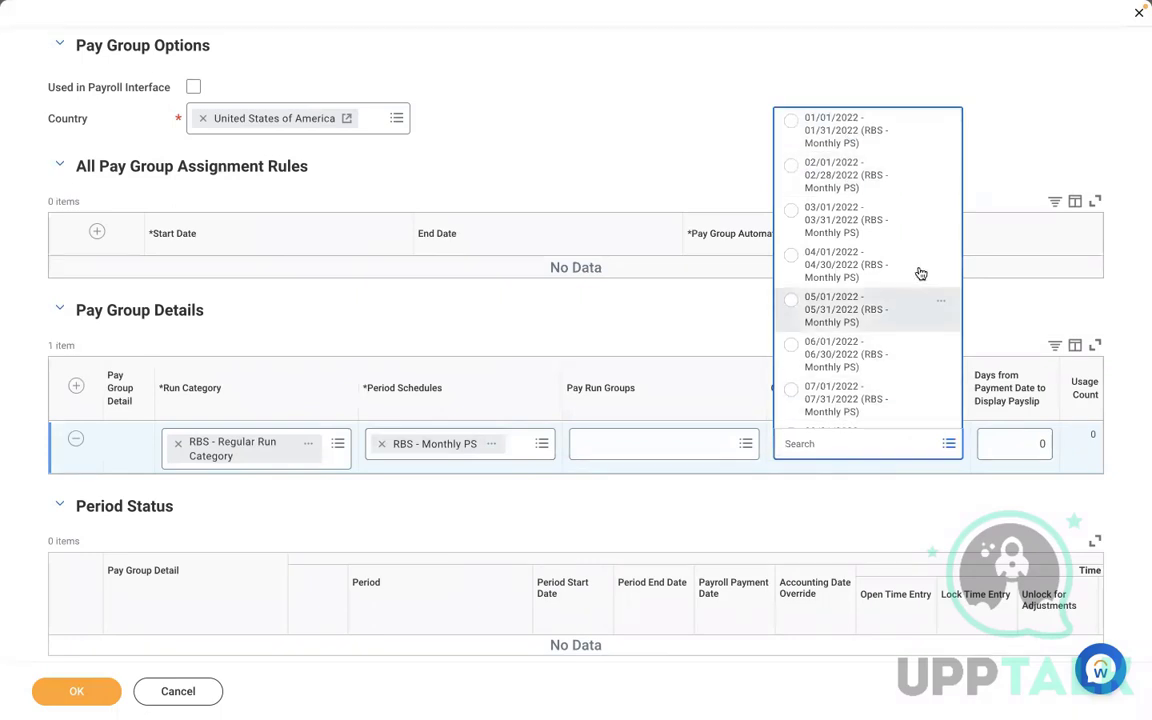
left_click(802, 181)
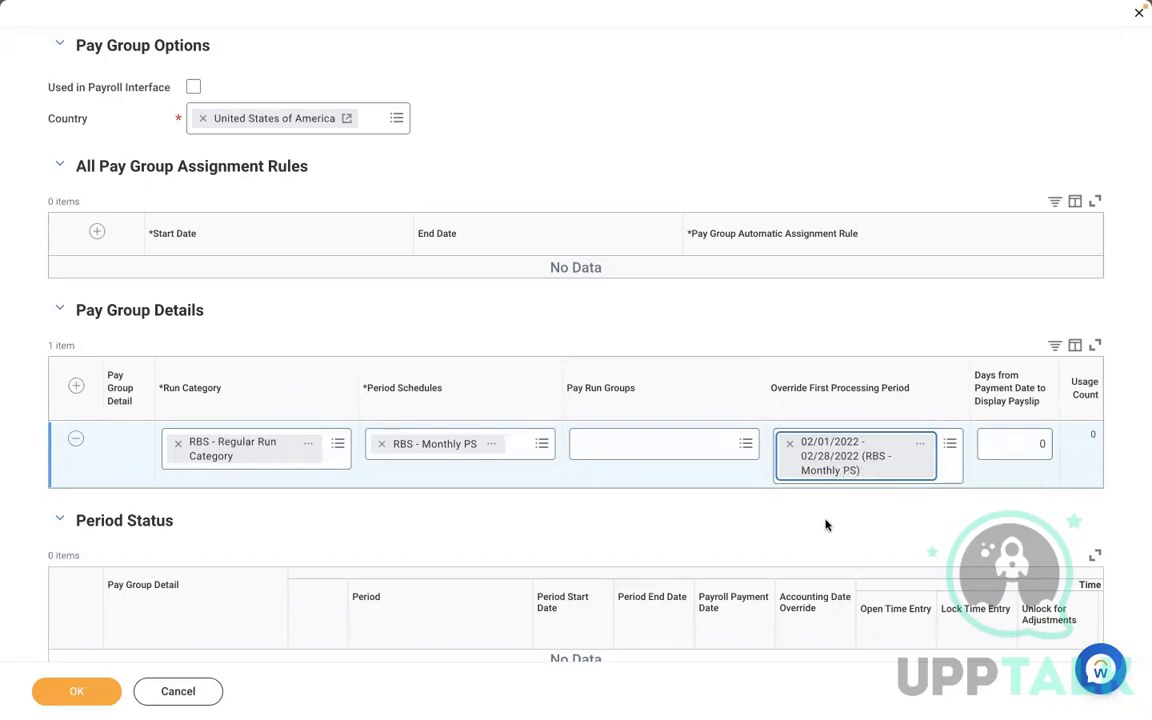
- Clear the override first processing period for the pay group detail row
left_click(786, 441)
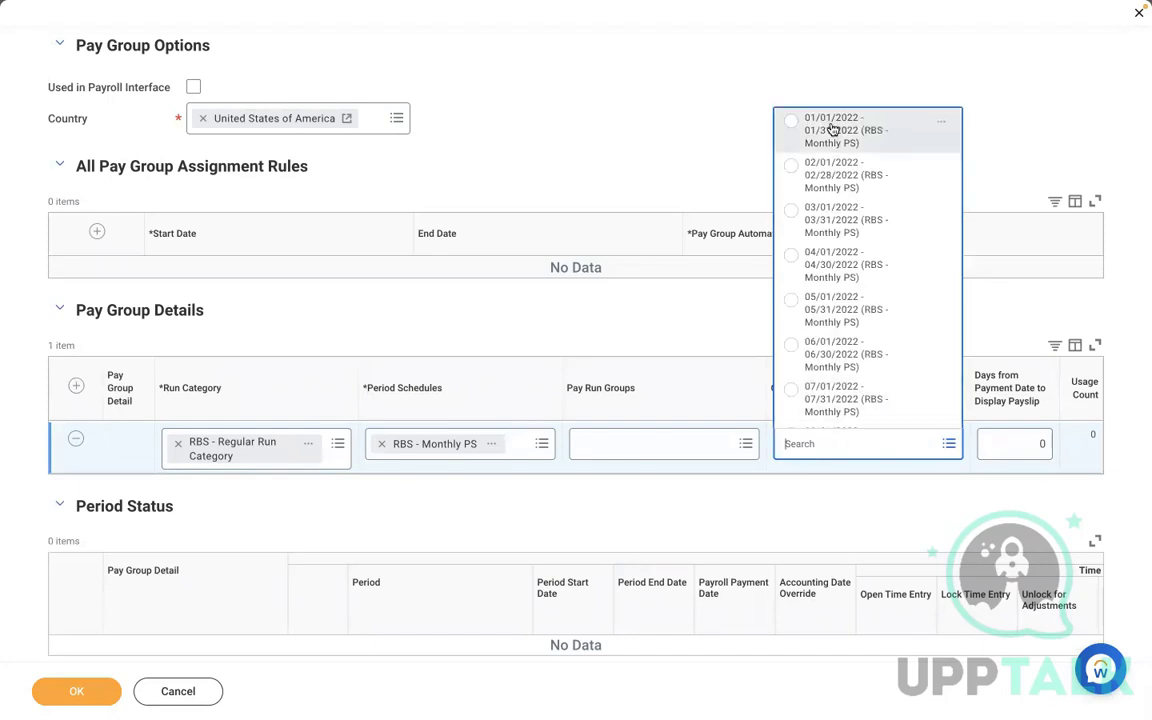
left_click(678, 316)
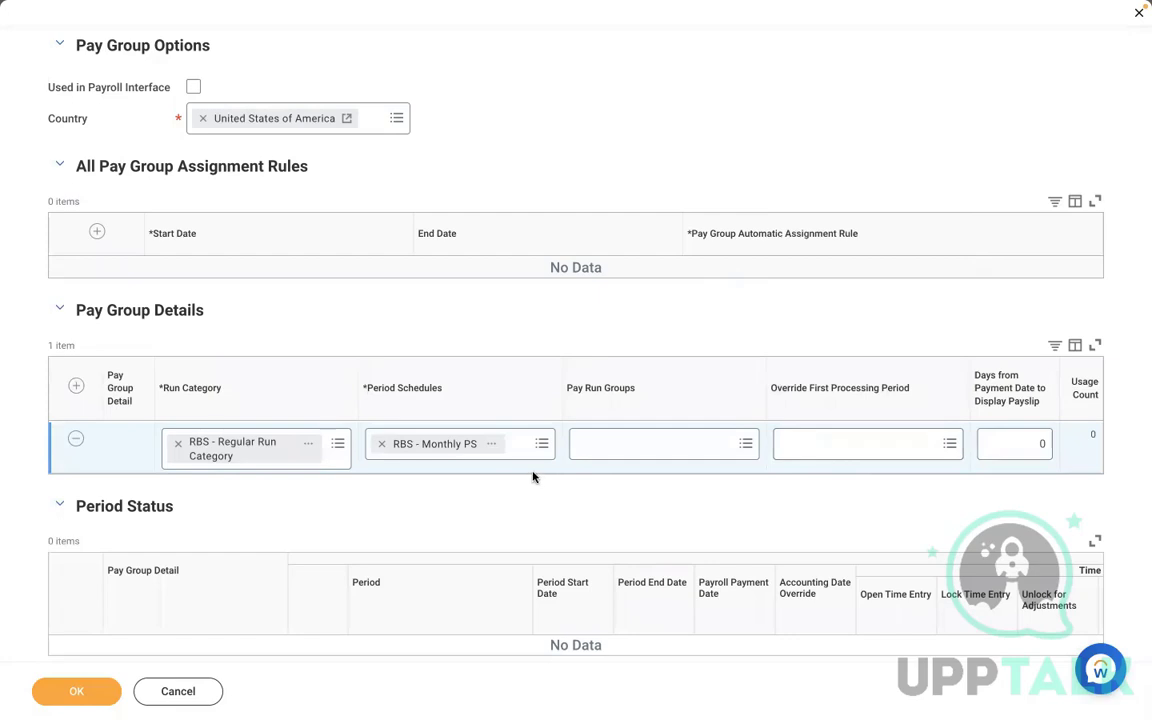
left_click(834, 450)
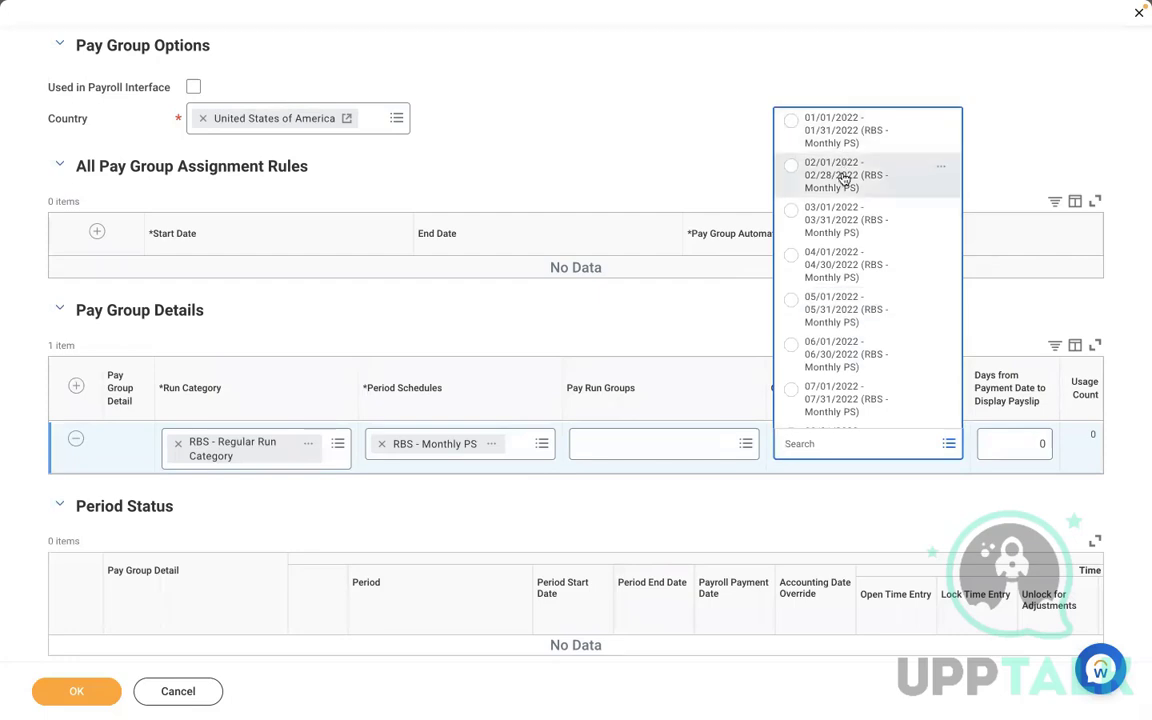
left_click(836, 186)
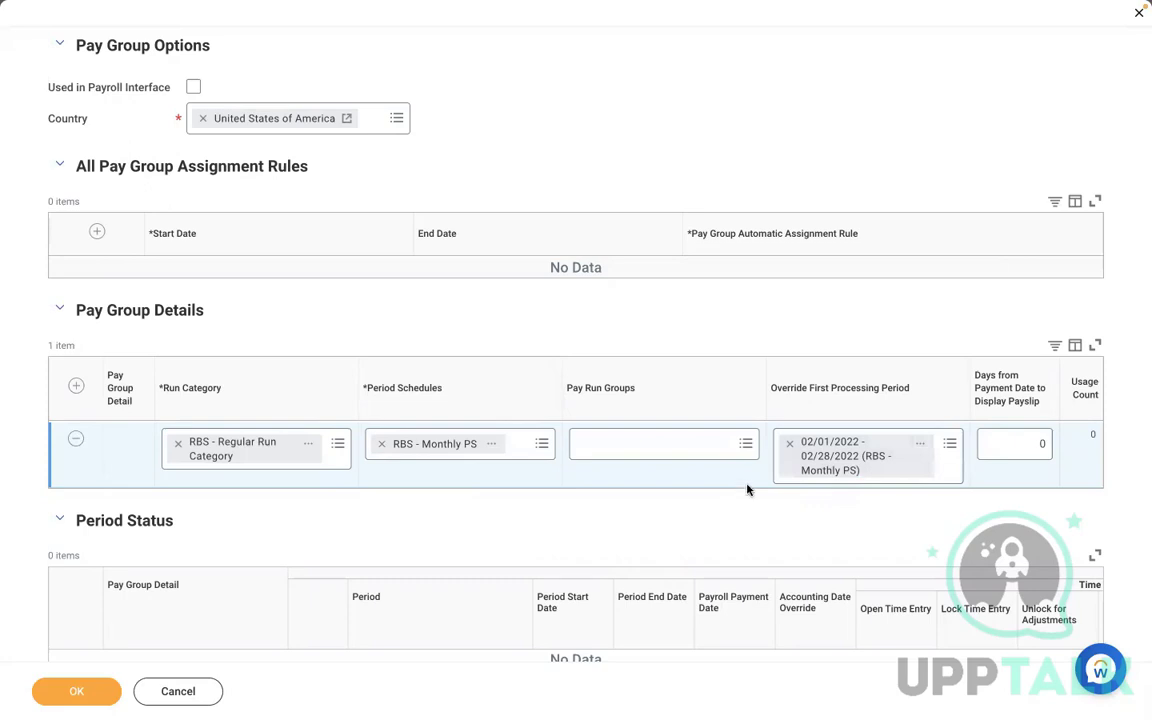
left_click(790, 446)
left_click(846, 440)
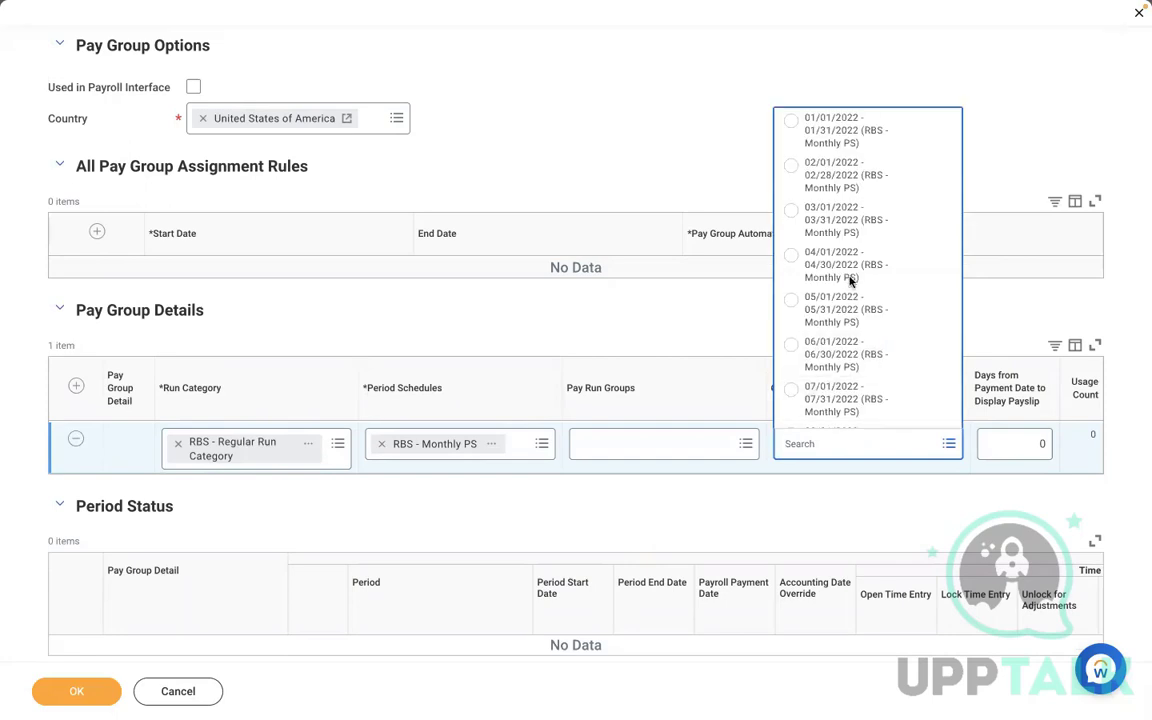
left_click(800, 517)
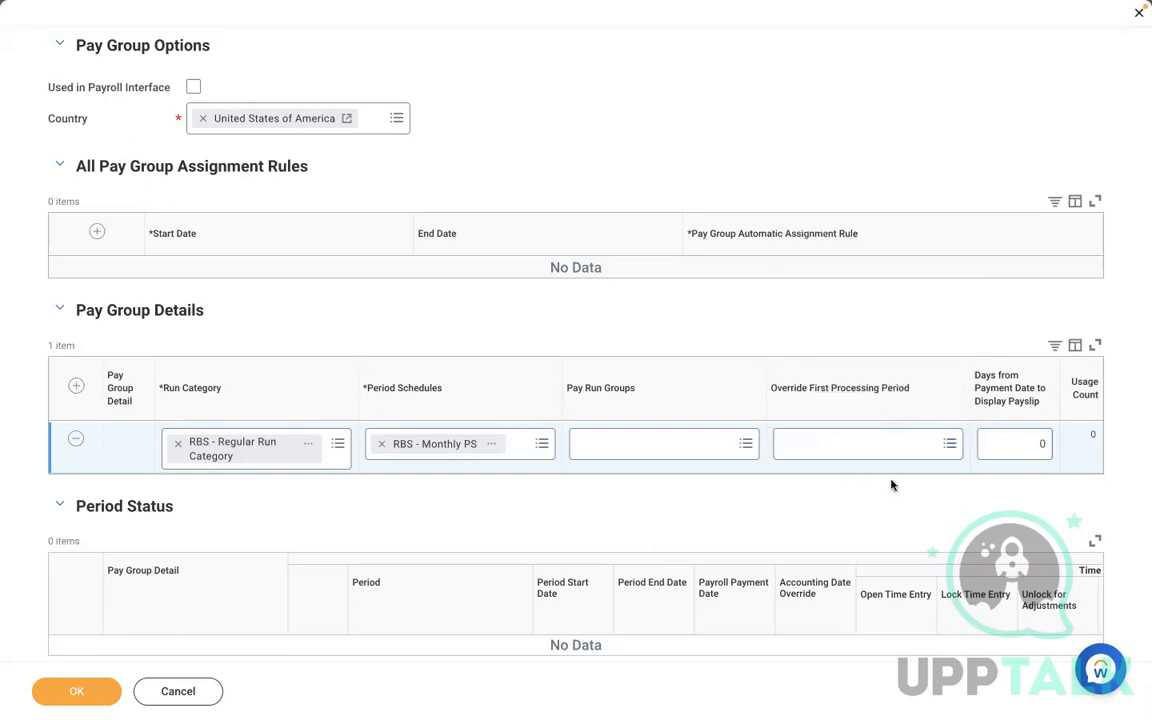
- Open the RBS - Monthly PS period schedule details and review its frequency and upcoming periods
left_click(1001, 441)
left_click(497, 445)
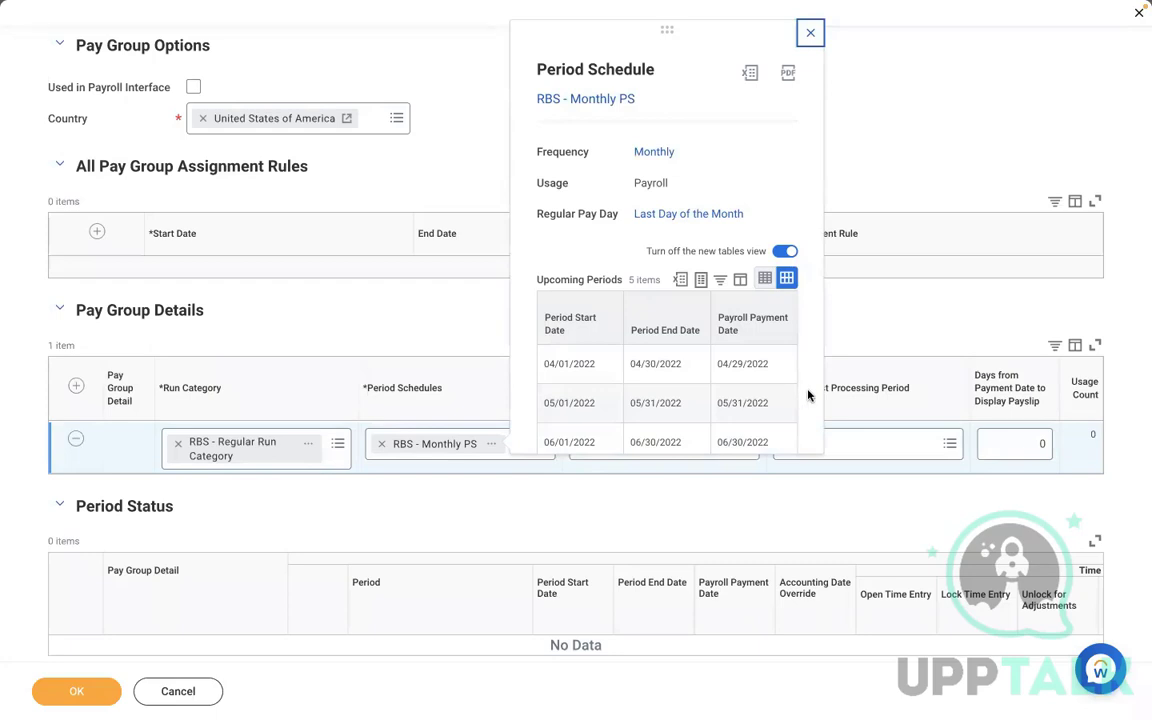
scroll(808, 395, "down", 1)
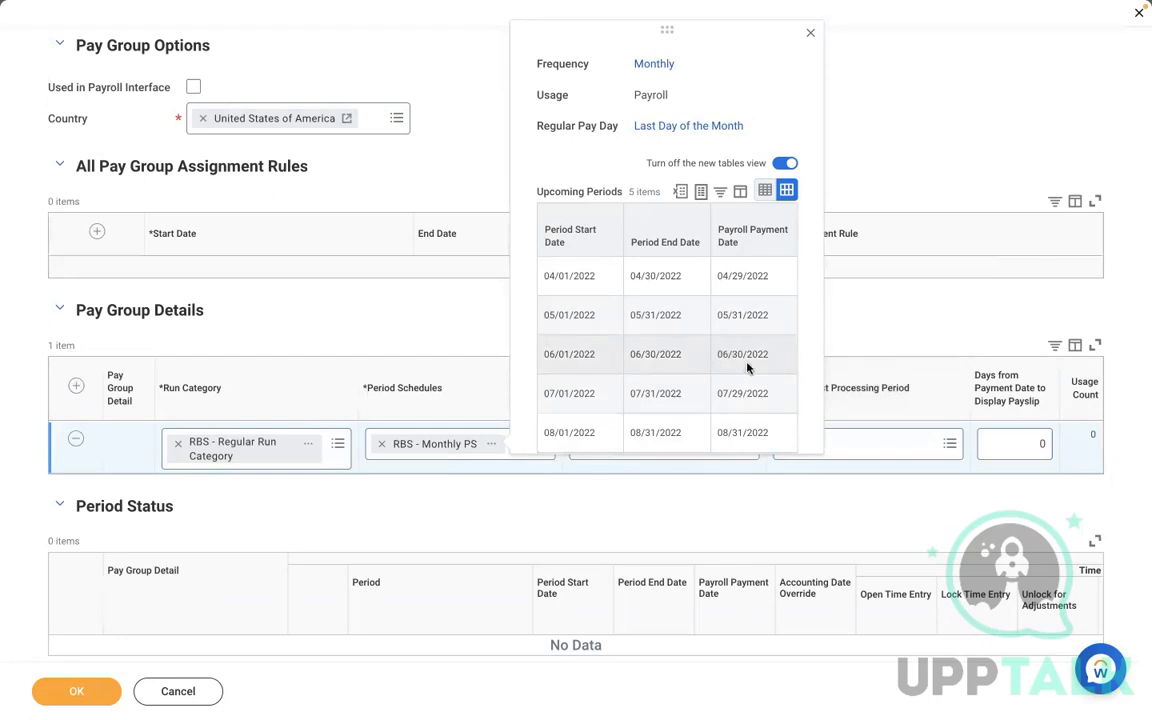
- Try -1 as the days from payment date to display payslip, then restore the value to 0
left_click(1016, 443)
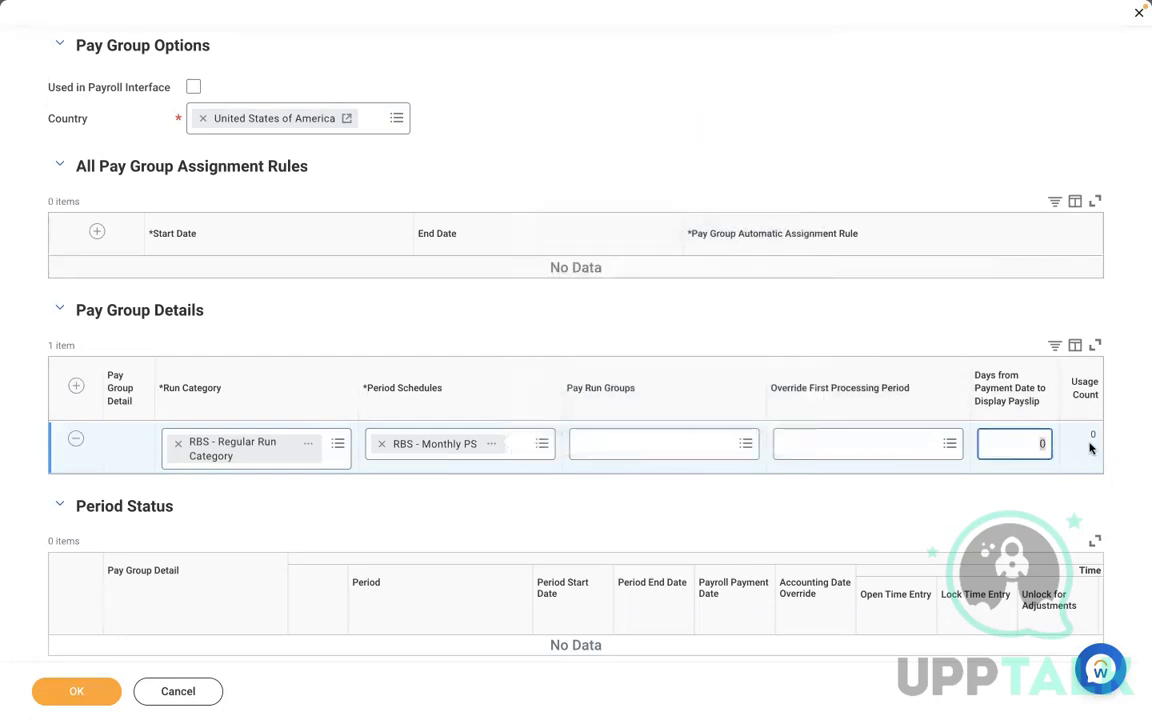
key("BackSpace")
type("-1")
left_click(492, 444)
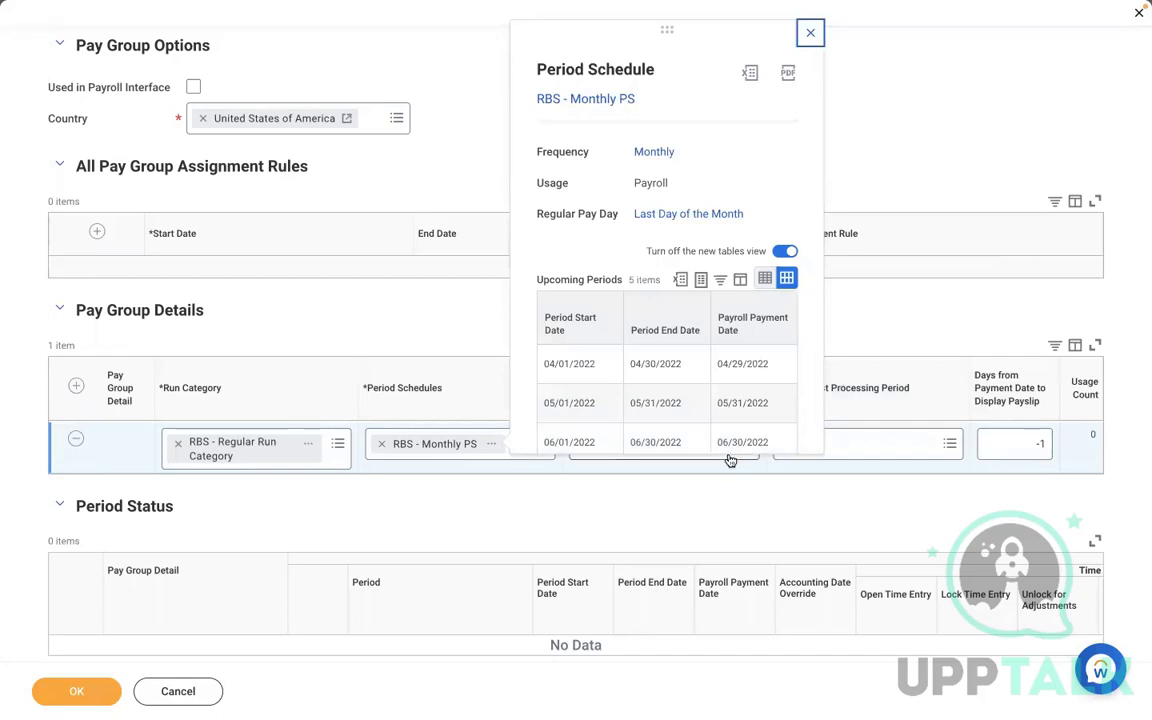
left_click(1021, 443)
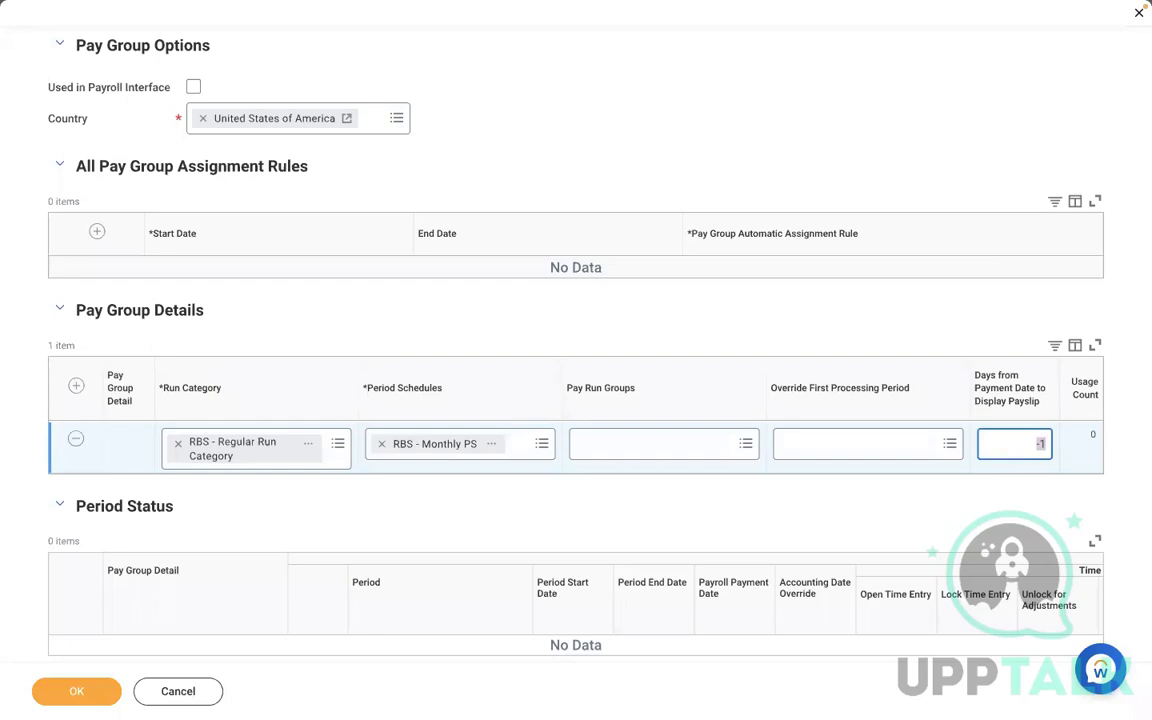
key("BackSpace")
type("1")
key("BackSpace")
type("0")
left_click(659, 104)
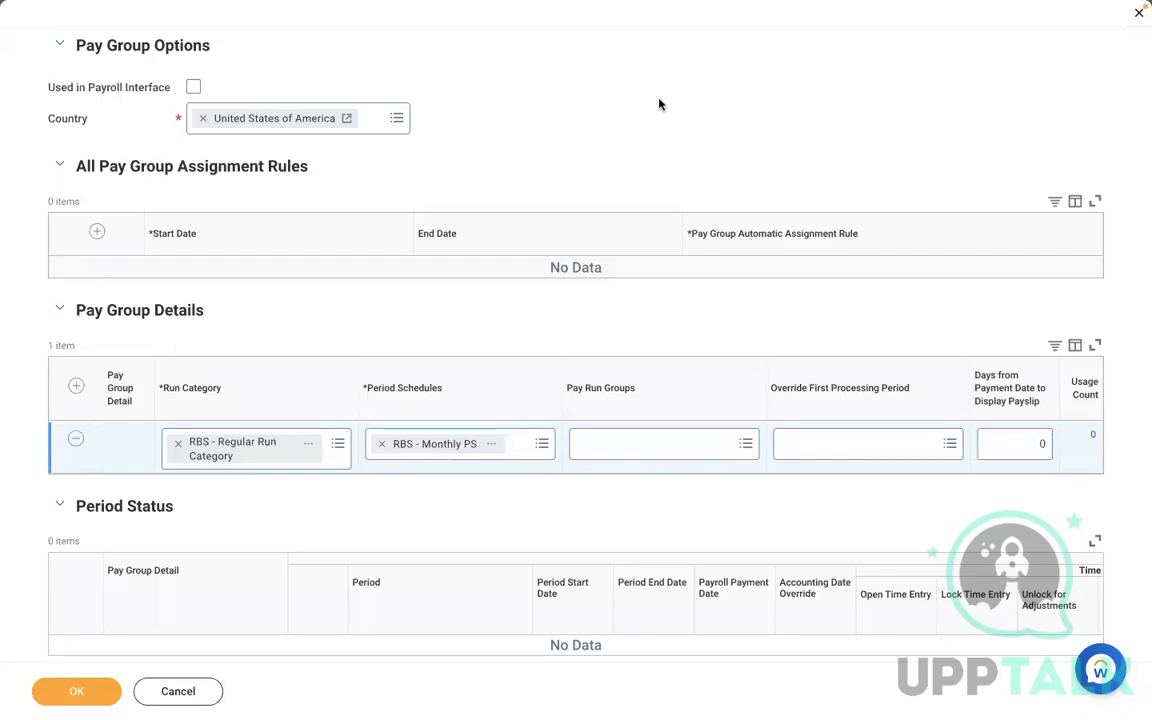
left_click(1017, 440)
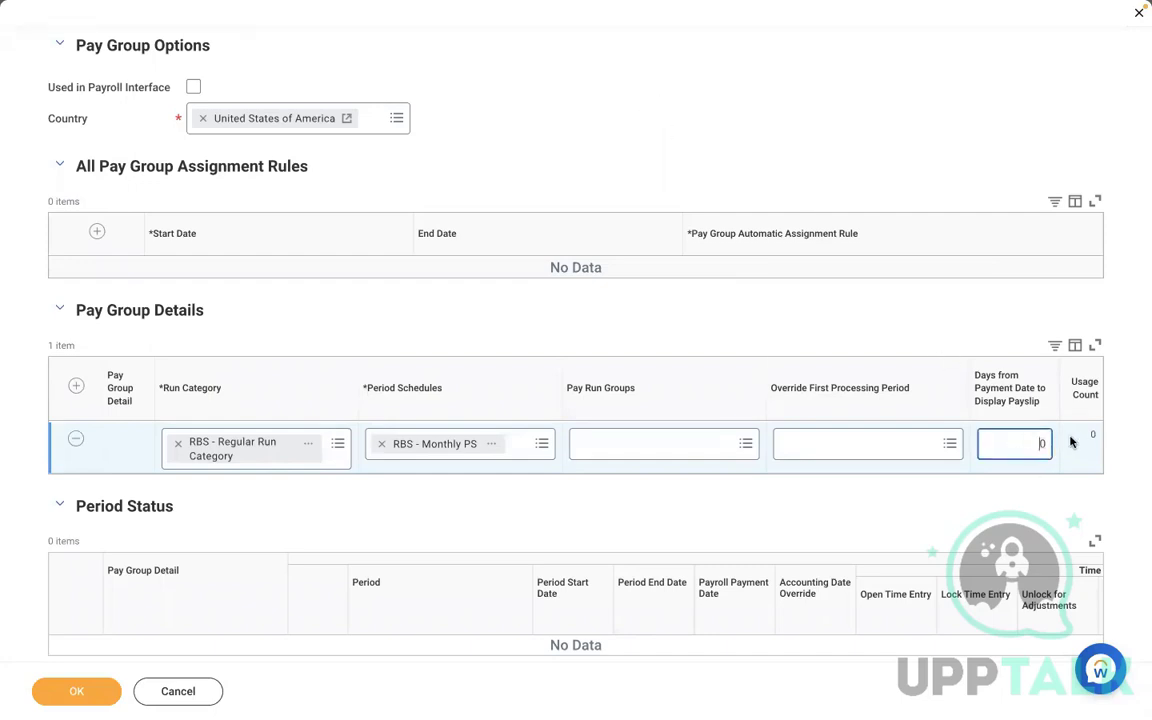
type("-1")
key("BackSpace")
left_click(617, 321)
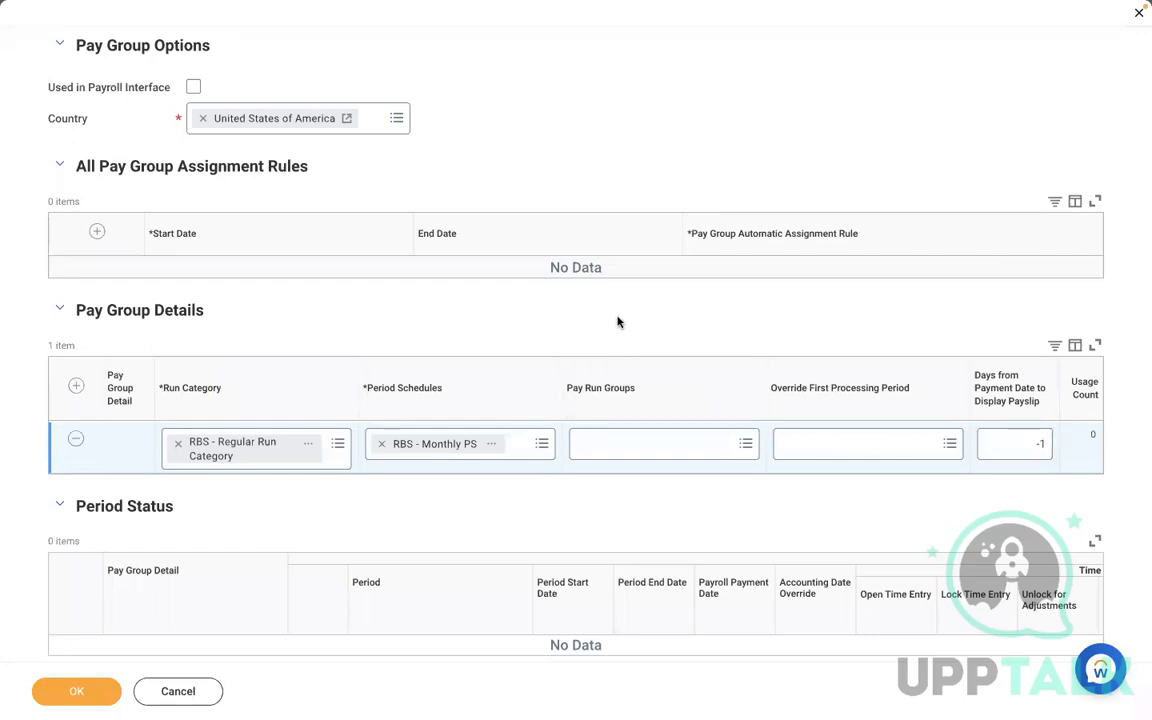
left_click(1039, 441)
key("BackSpace")
key("BackSpace")
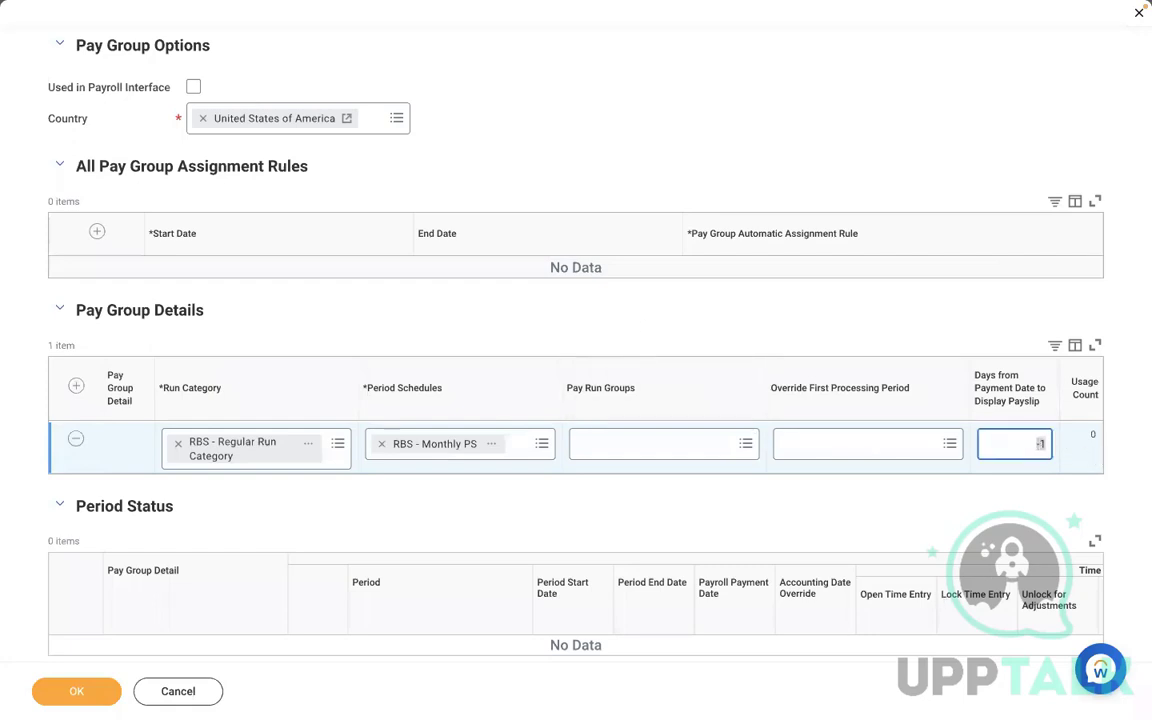
type("0")
left_click(690, 99)
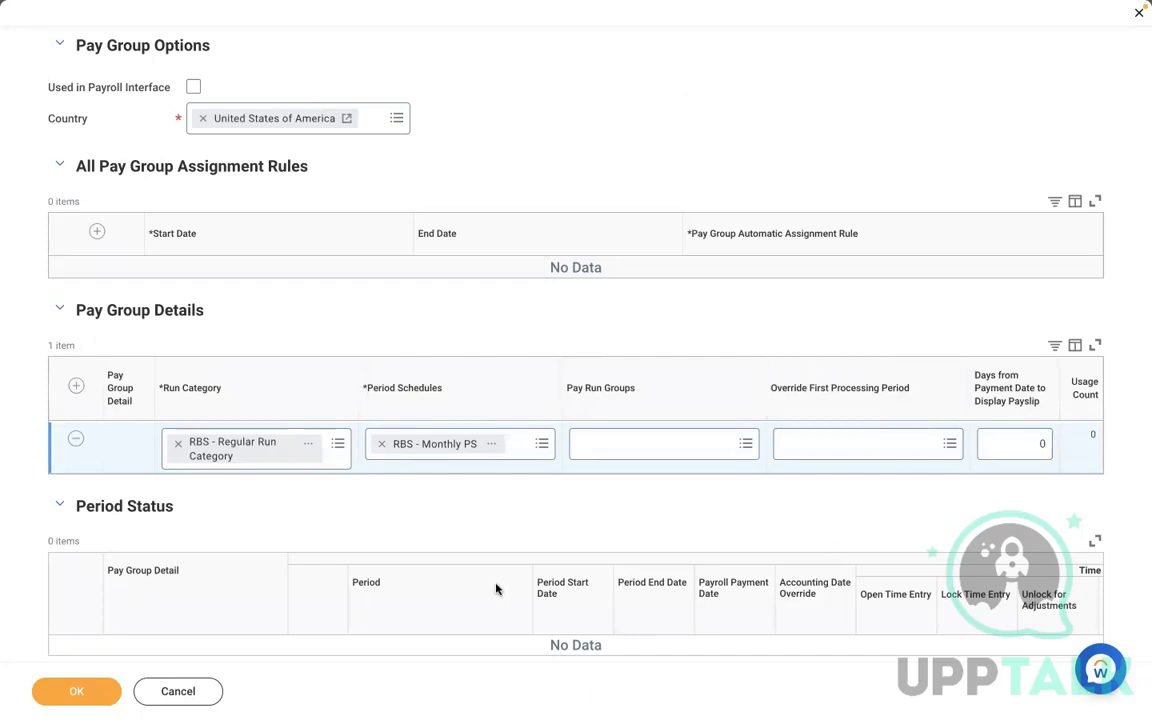
- Submit the new DMD - Monthly PYG pay group
left_click(72, 694)
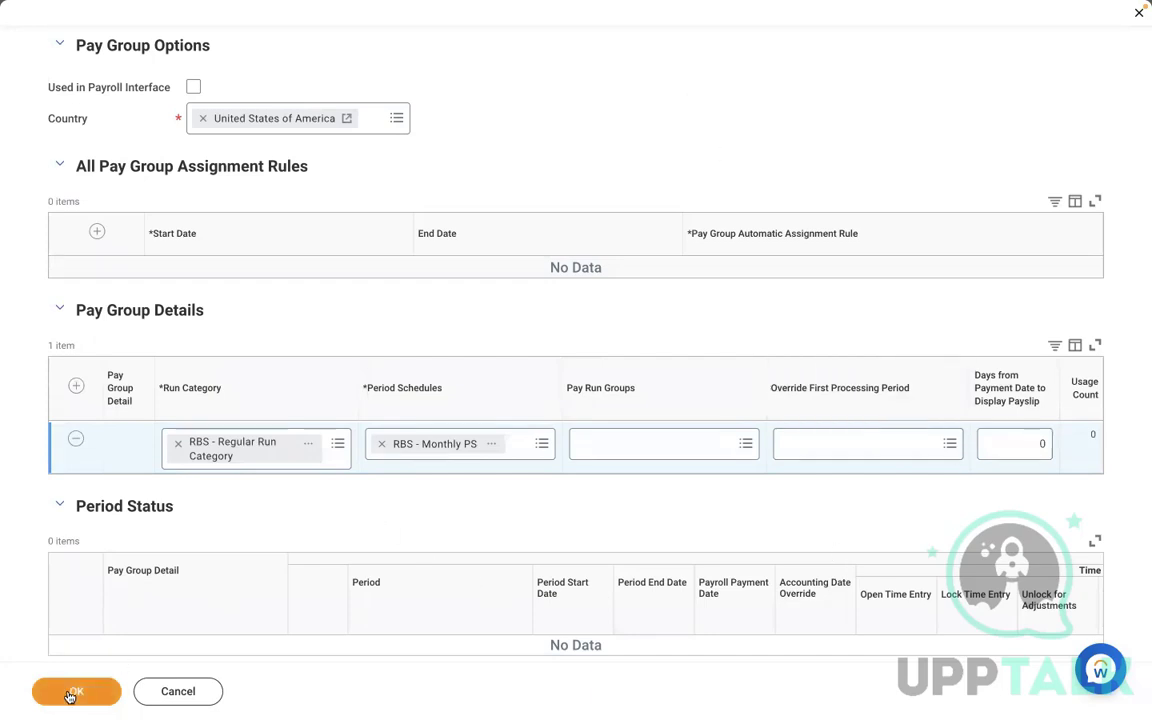
scroll(300, 533, "down", 1)
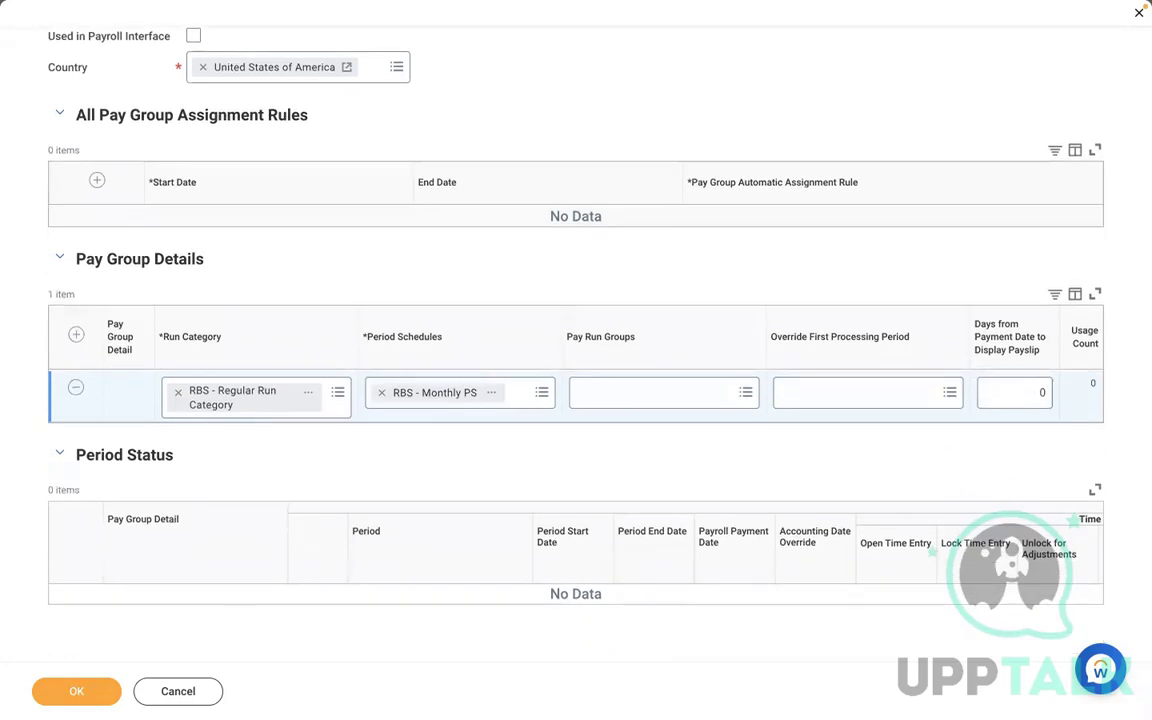
left_click(66, 695)
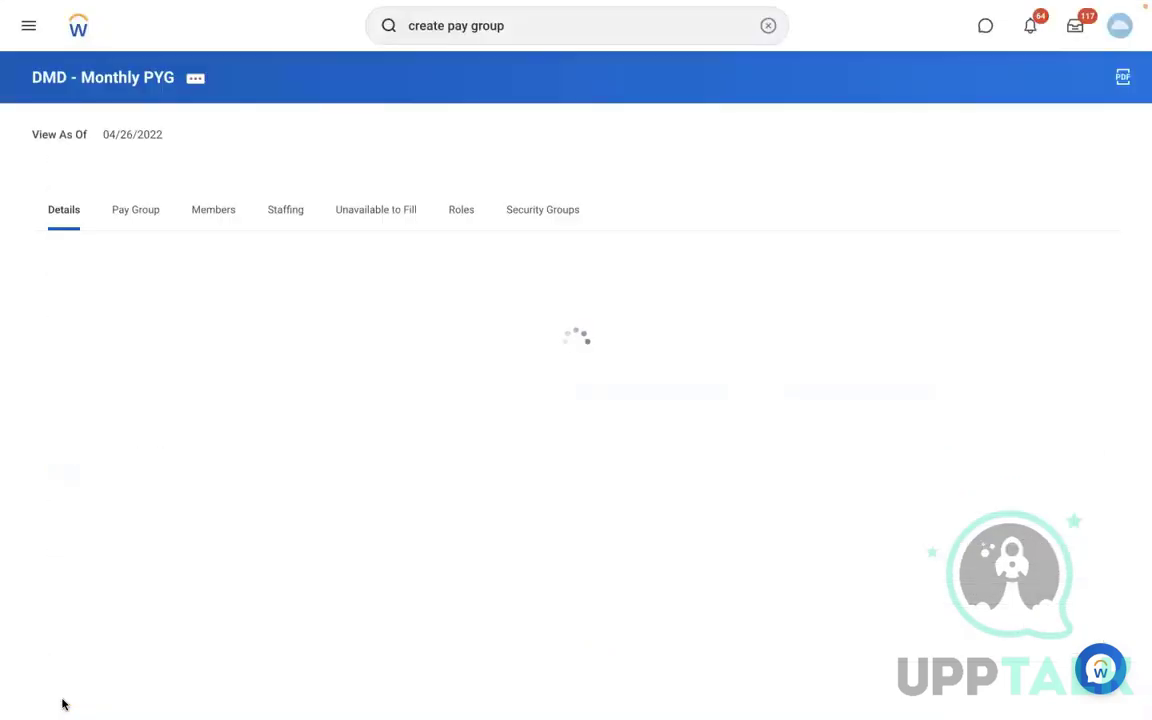
- Review the pay group's options, details, period details and period status for the created pay group
left_click(132, 207)
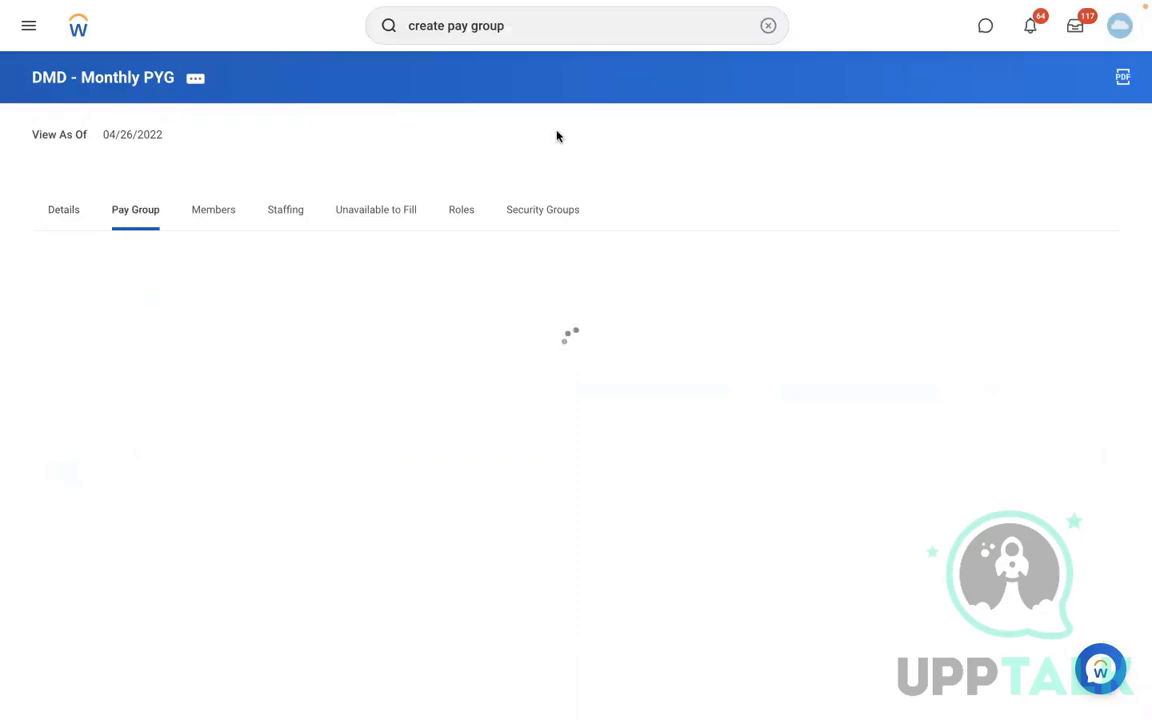
scroll(850, 138, "down", 5)
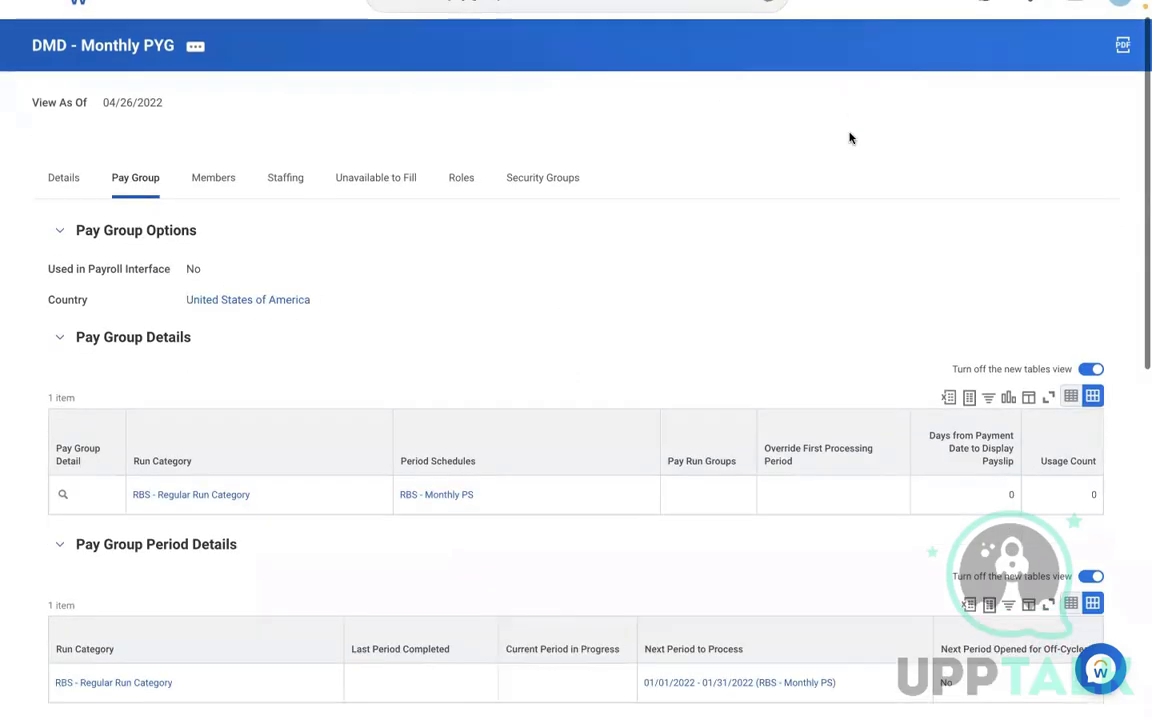
scroll(850, 138, "down", 3)
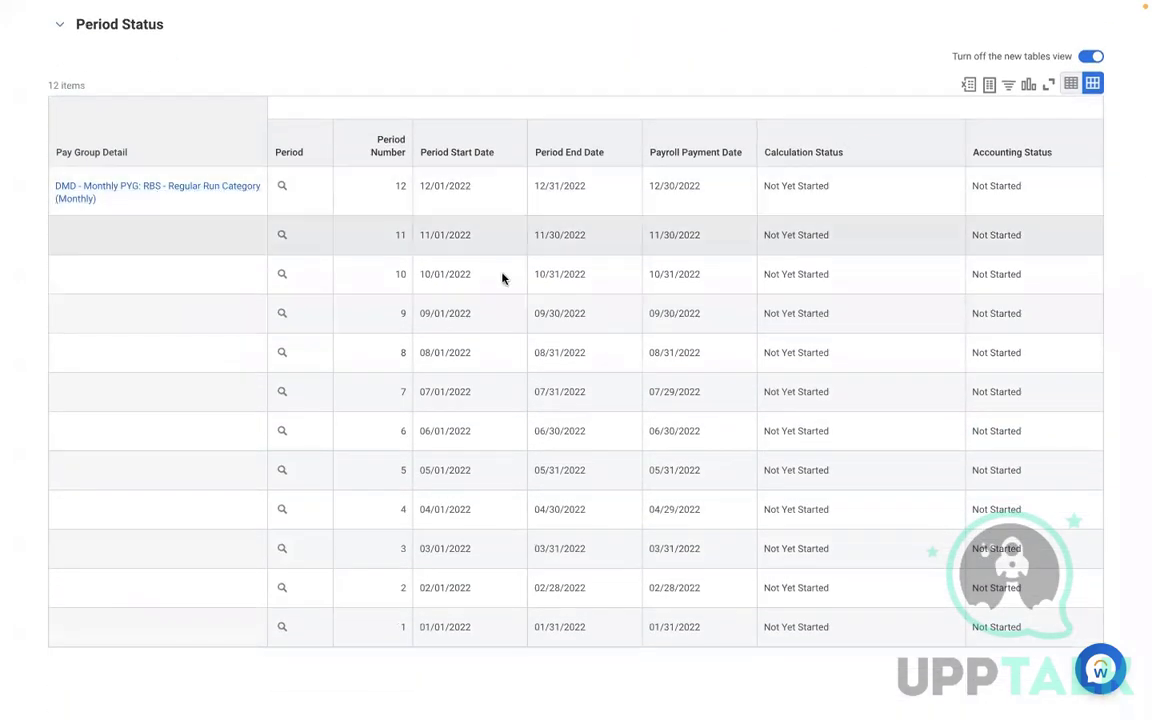
scroll(398, 304, "up", 3)
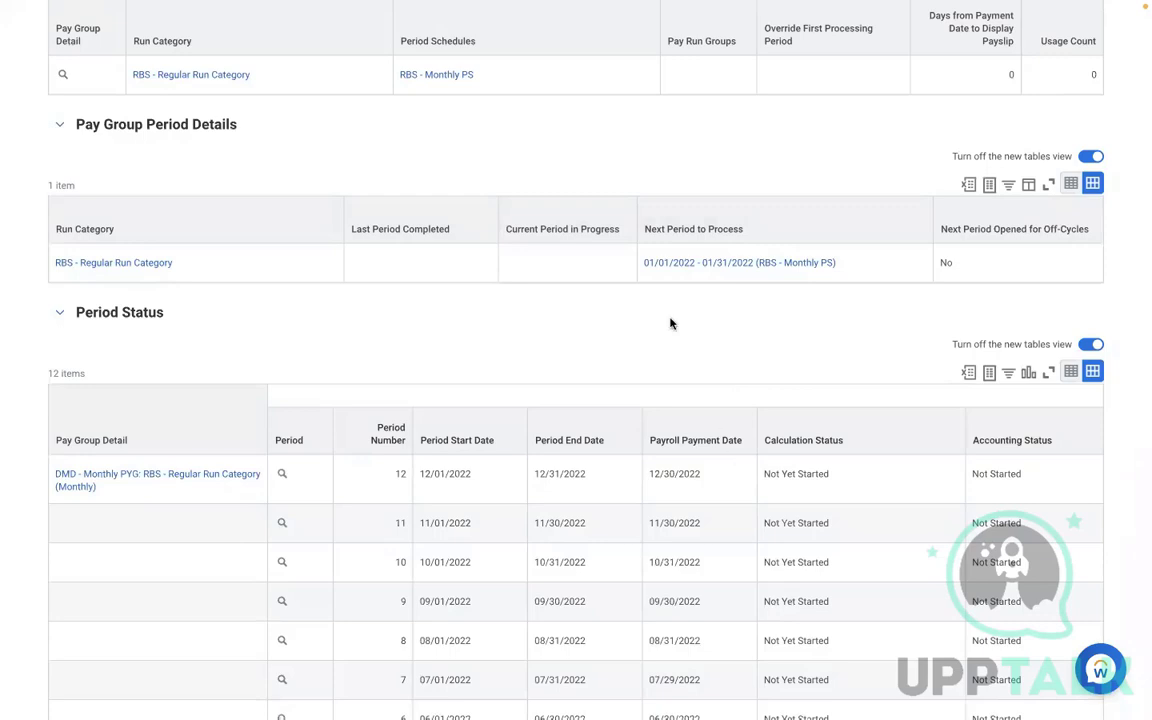
left_click(883, 273)
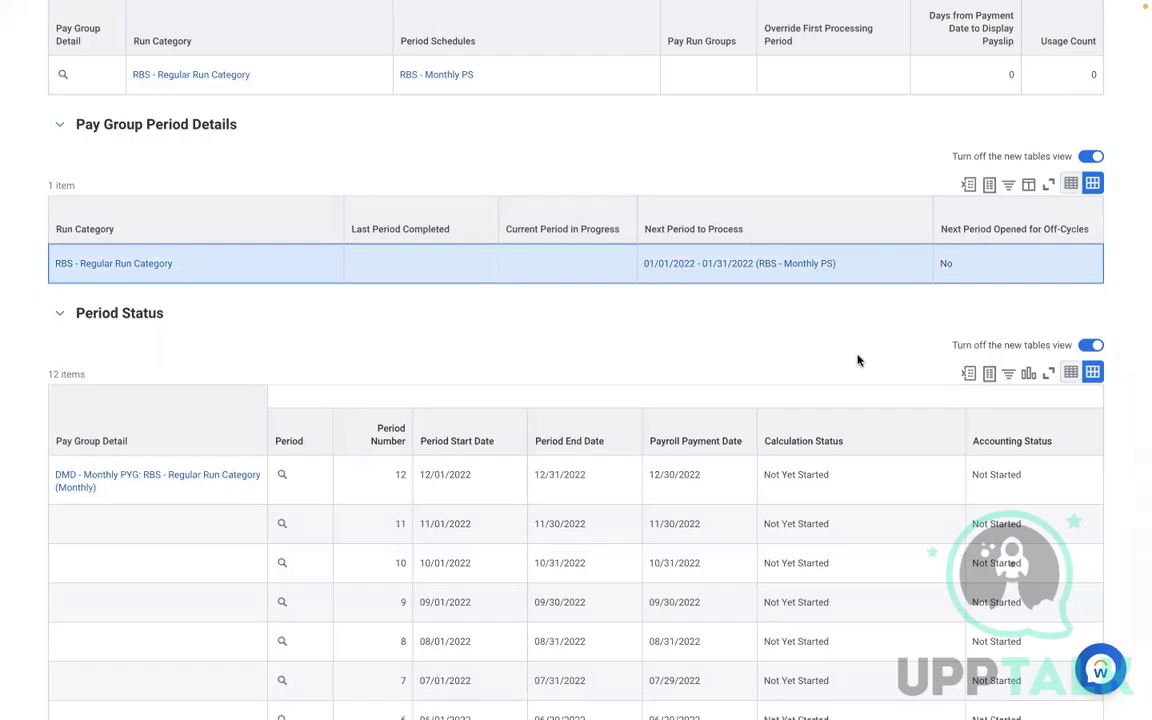
scroll(857, 360, "down", 3)
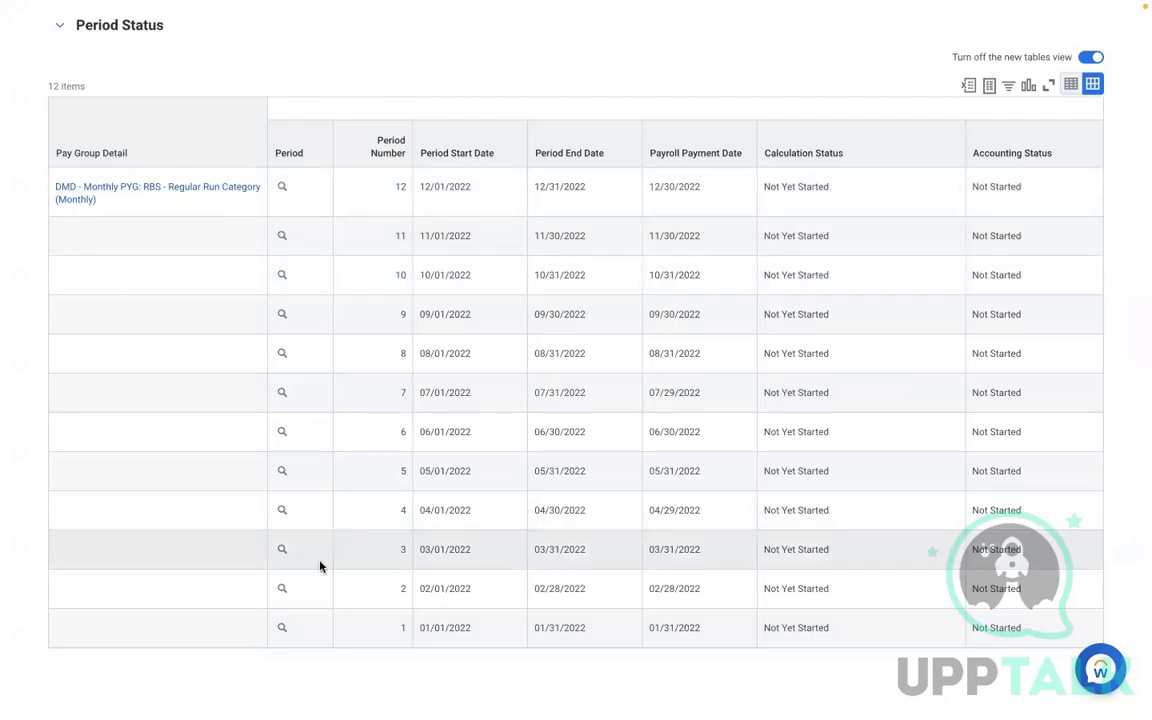
left_click(320, 566)
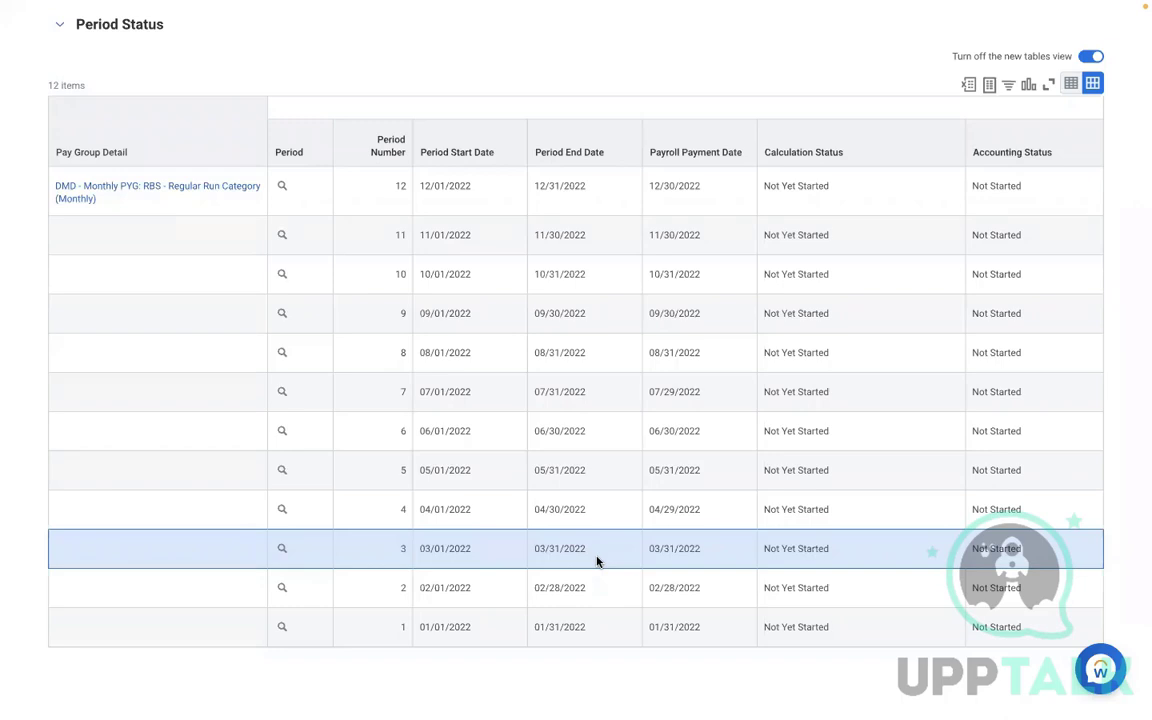
scroll(597, 562, "up", 5)
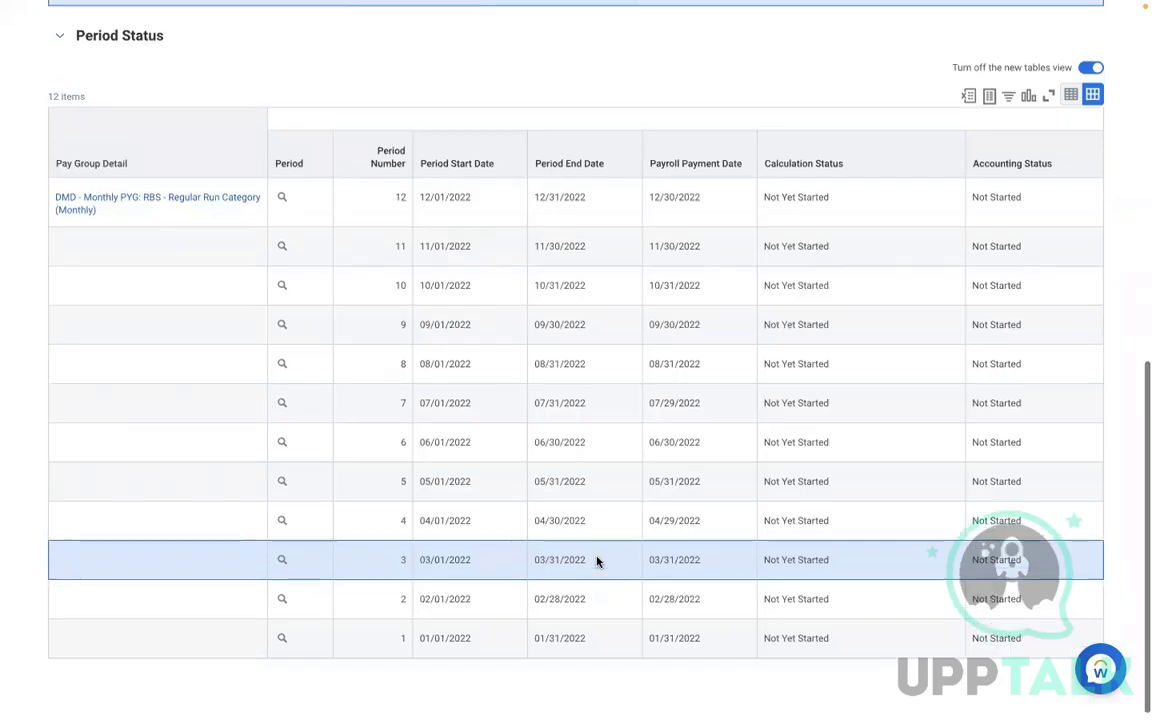
scroll(597, 562, "up", 5)
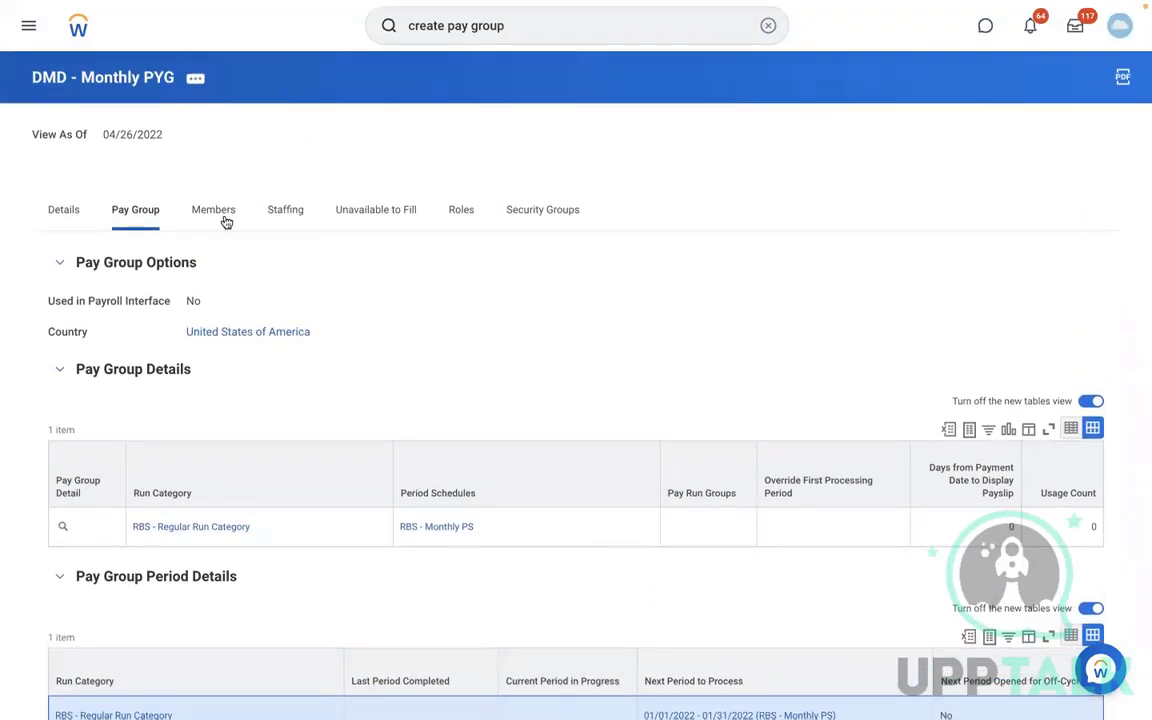
- Check the pay group's members, then review its pay group details and period status again
left_click(218, 214)
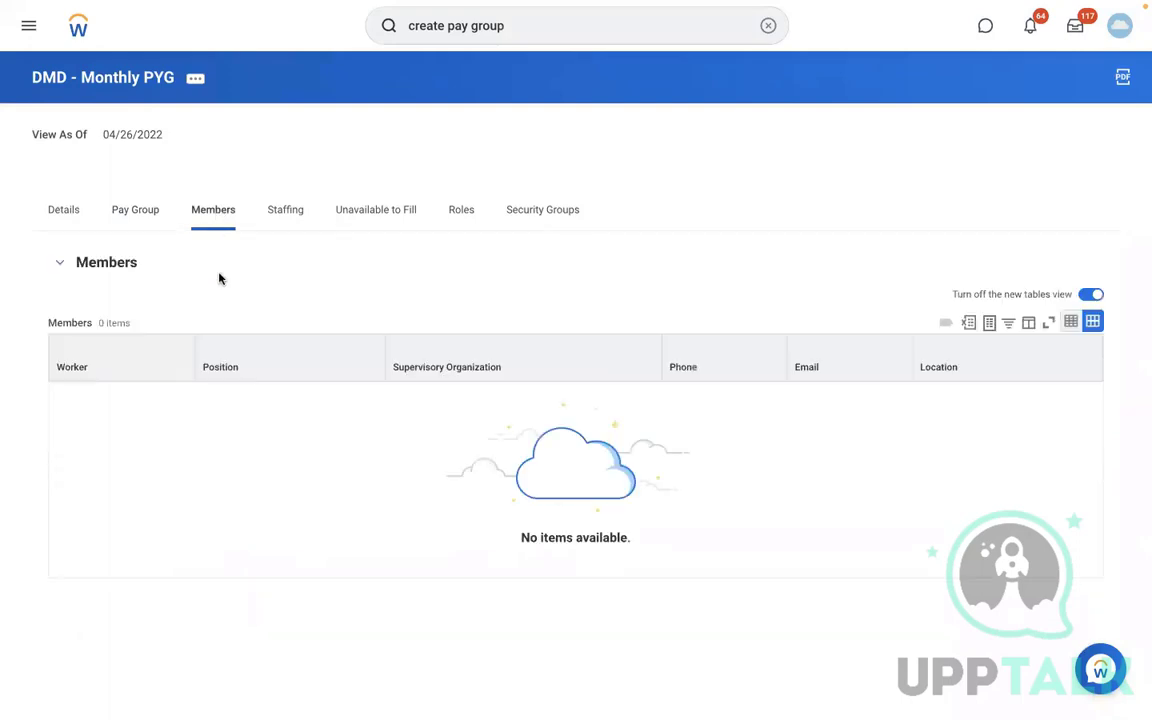
left_click(134, 220)
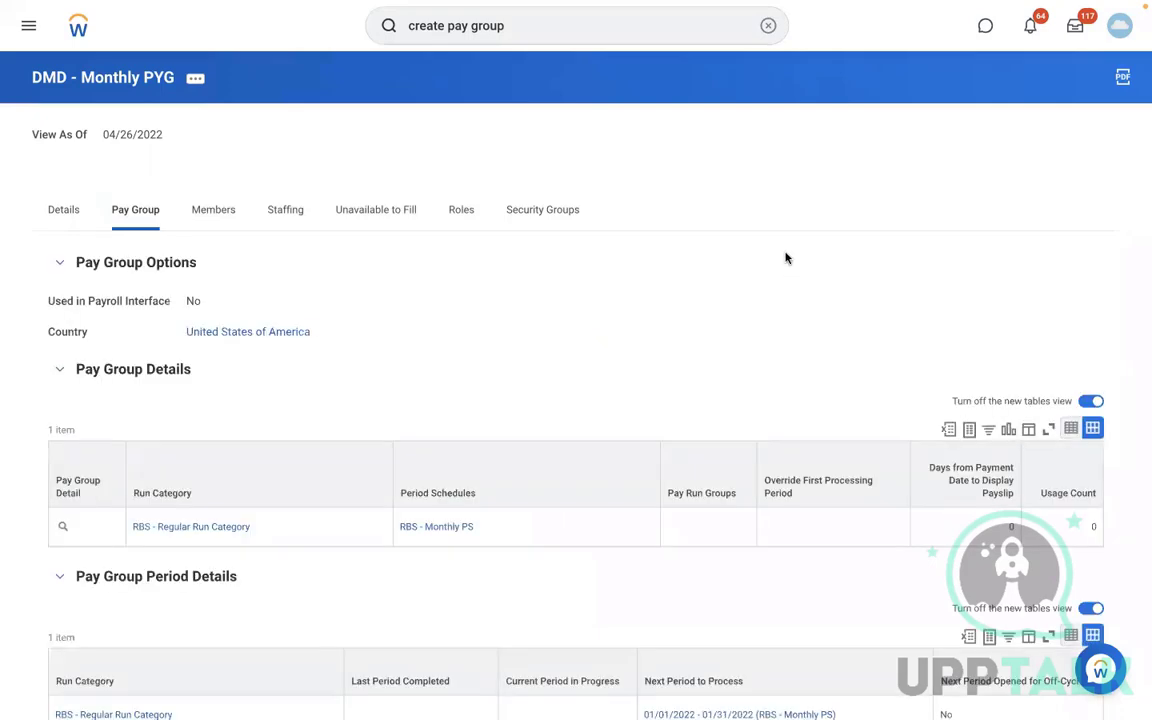
scroll(786, 258, "down", 5)
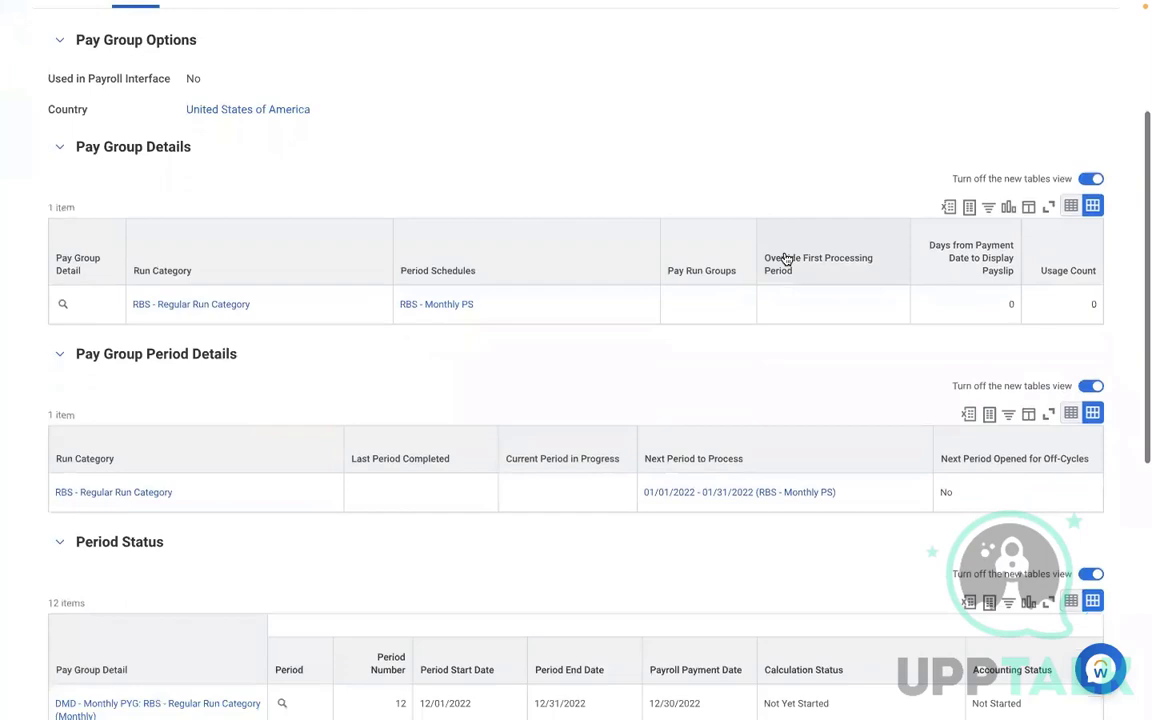
scroll(786, 258, "down", 2)
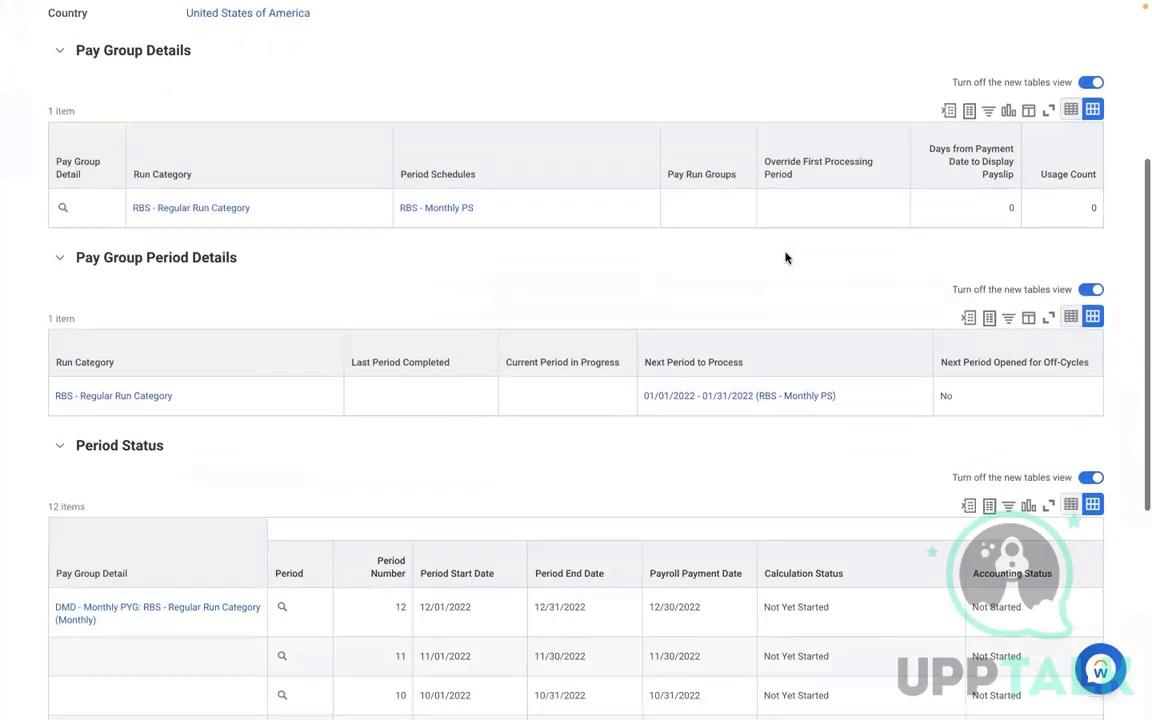
scroll(786, 258, "down", 8)
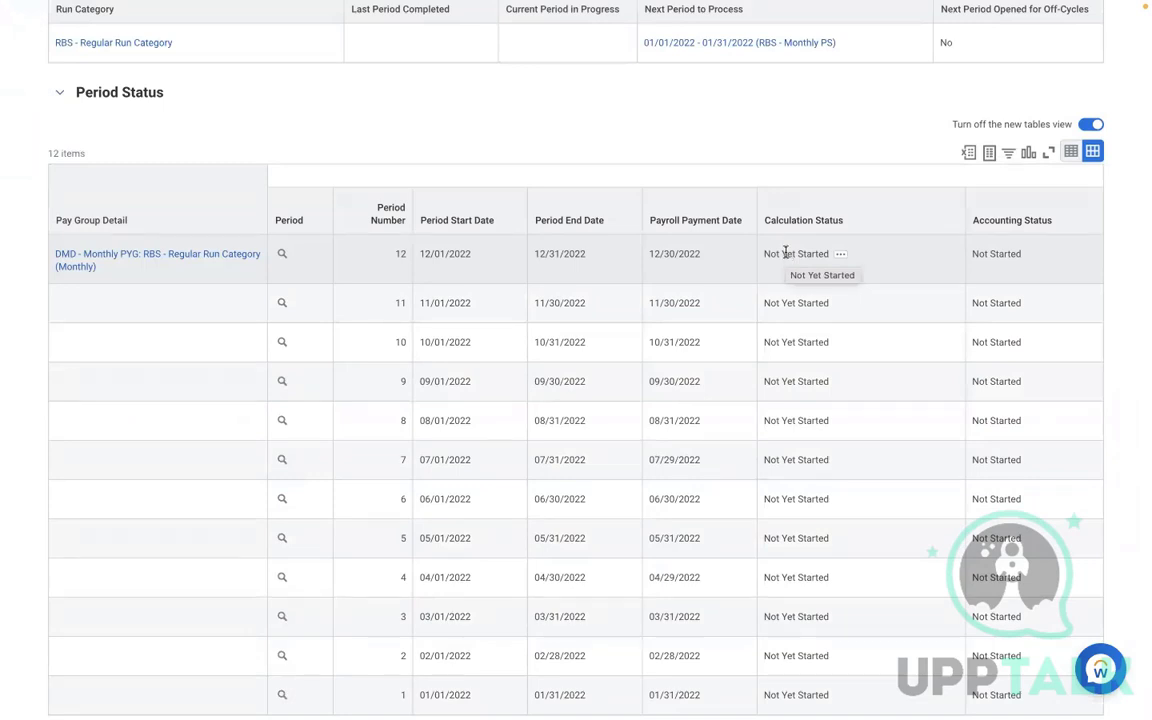
scroll(786, 254, "up", 12)
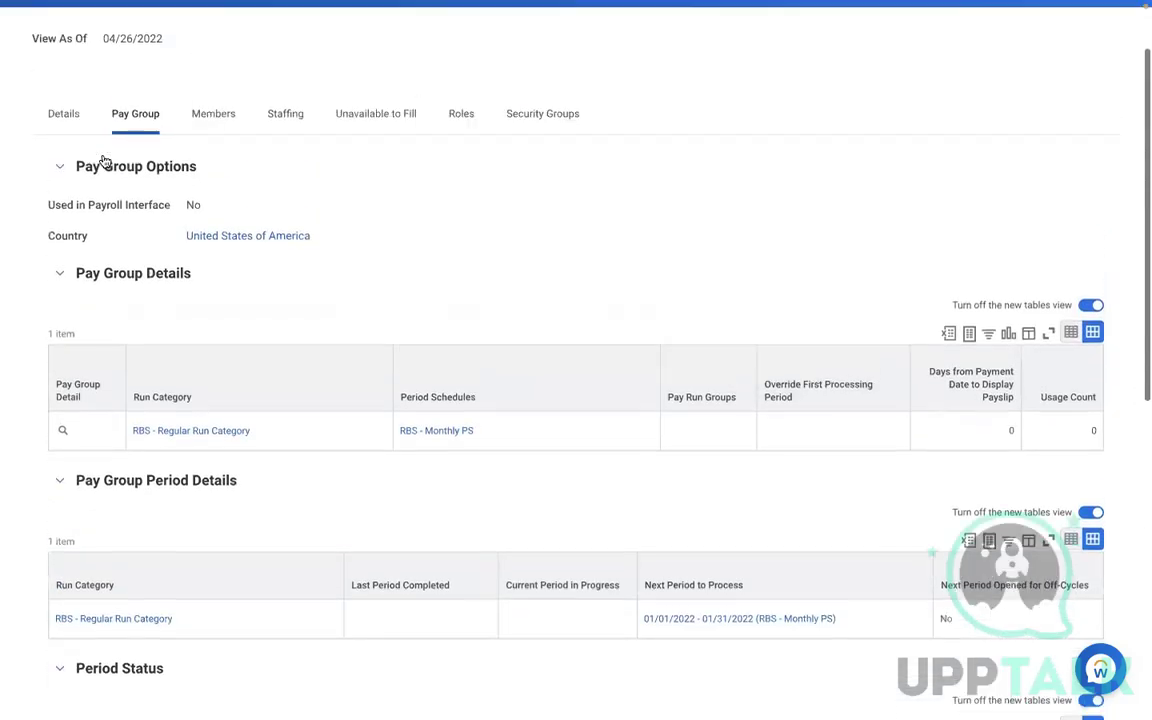
- Check the pay group's members, then search for a staff payroll specialist worker and browse the worker's profile
left_click(213, 116)
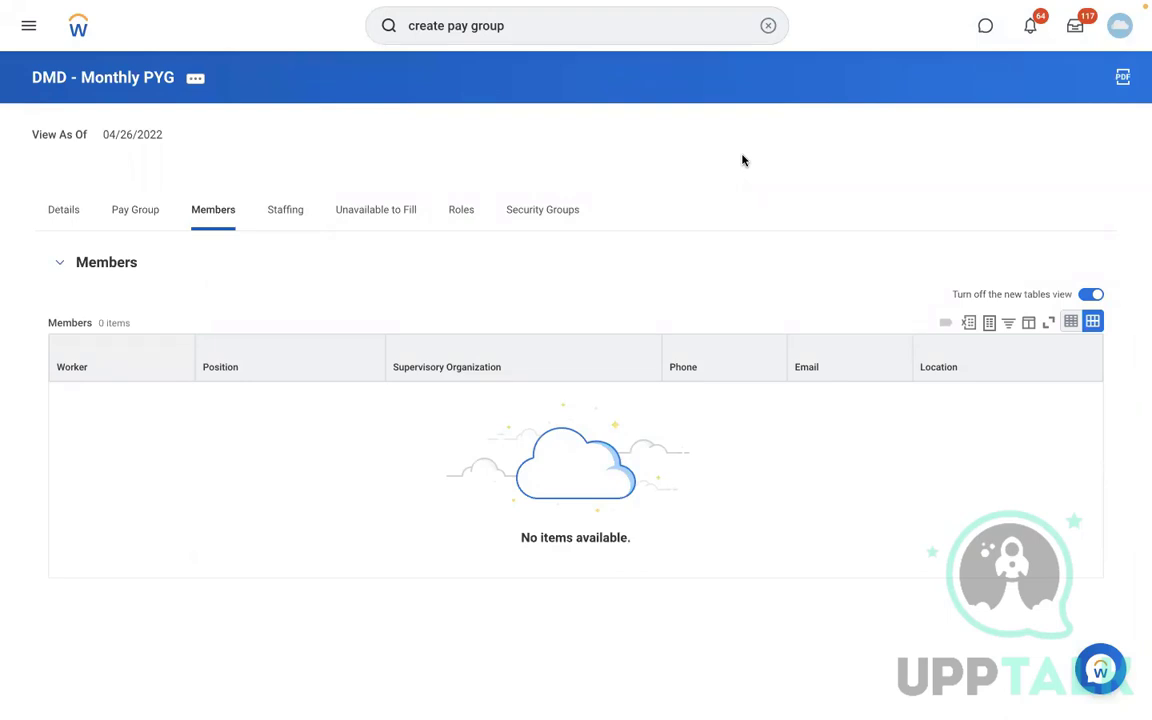
left_click(767, 25)
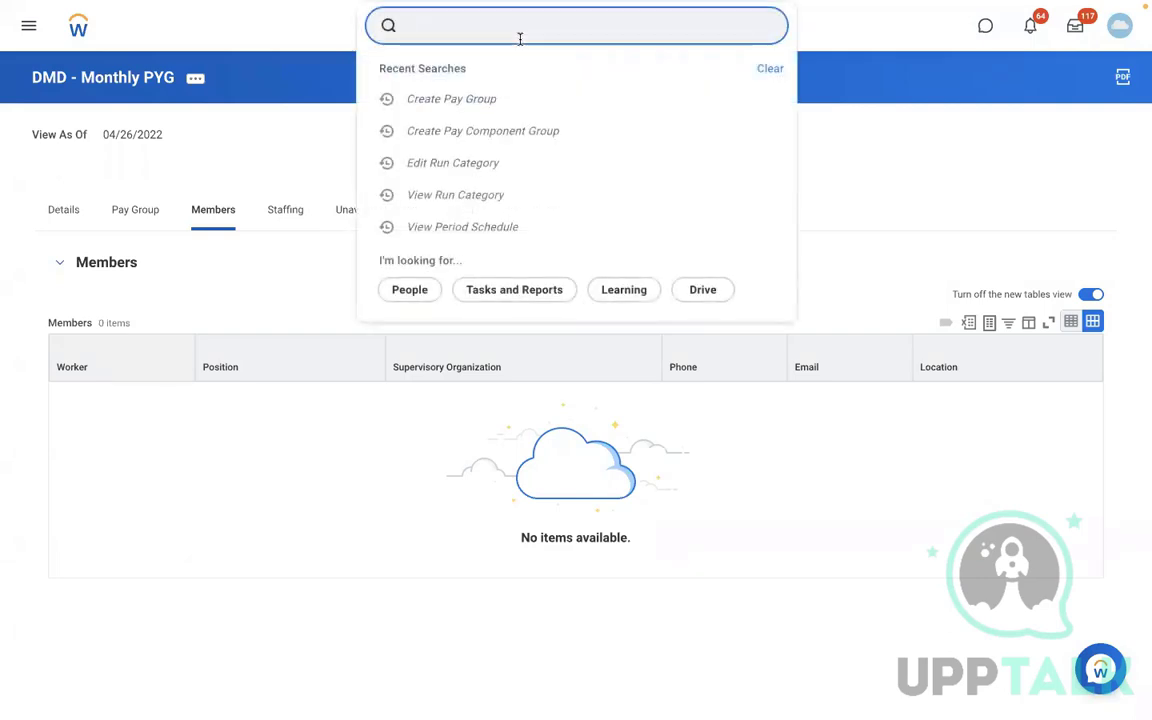
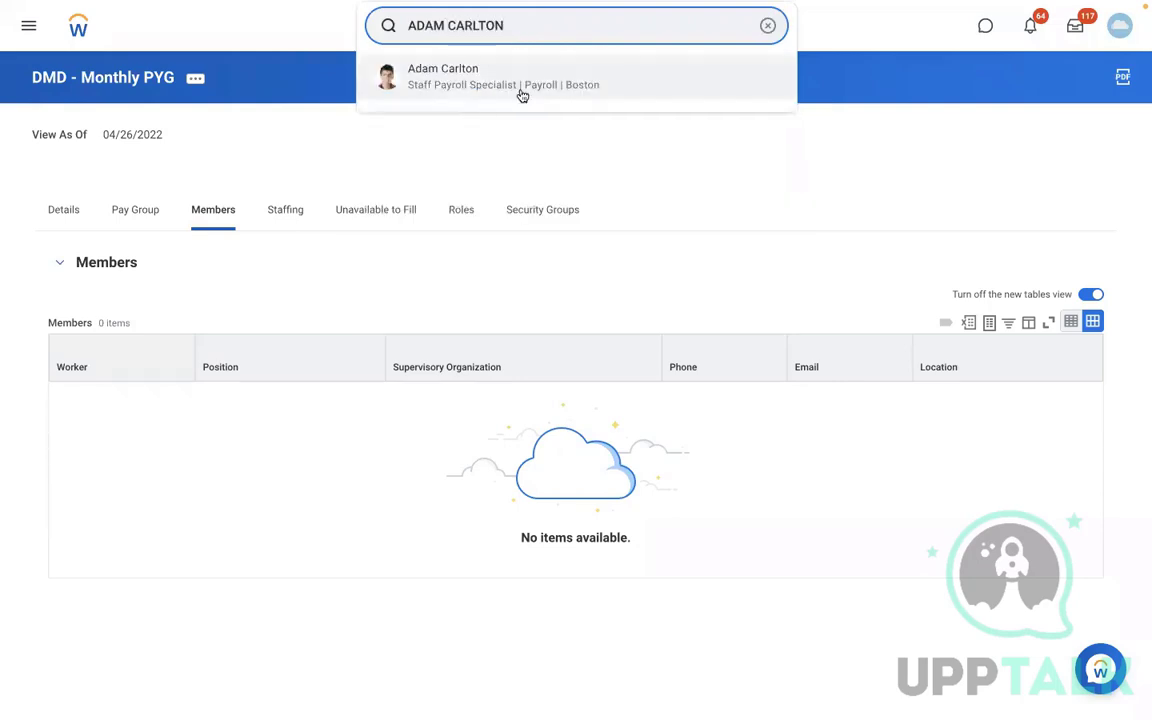
left_click(521, 95)
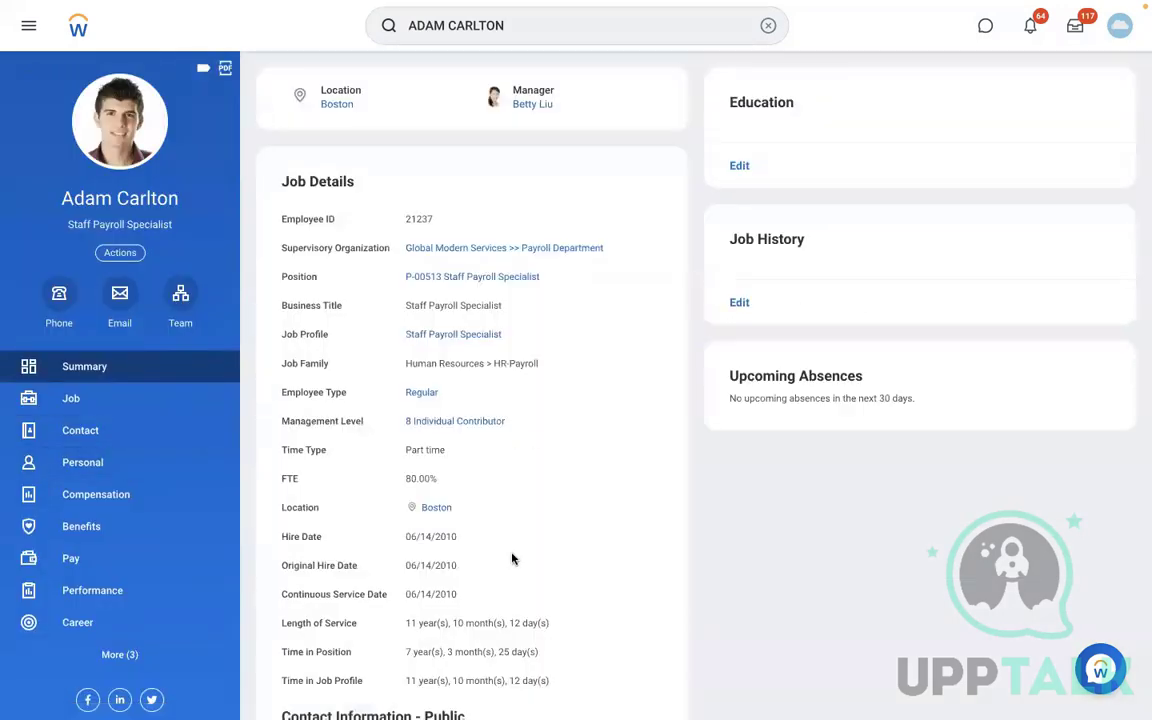
scroll(511, 558, "down", 2)
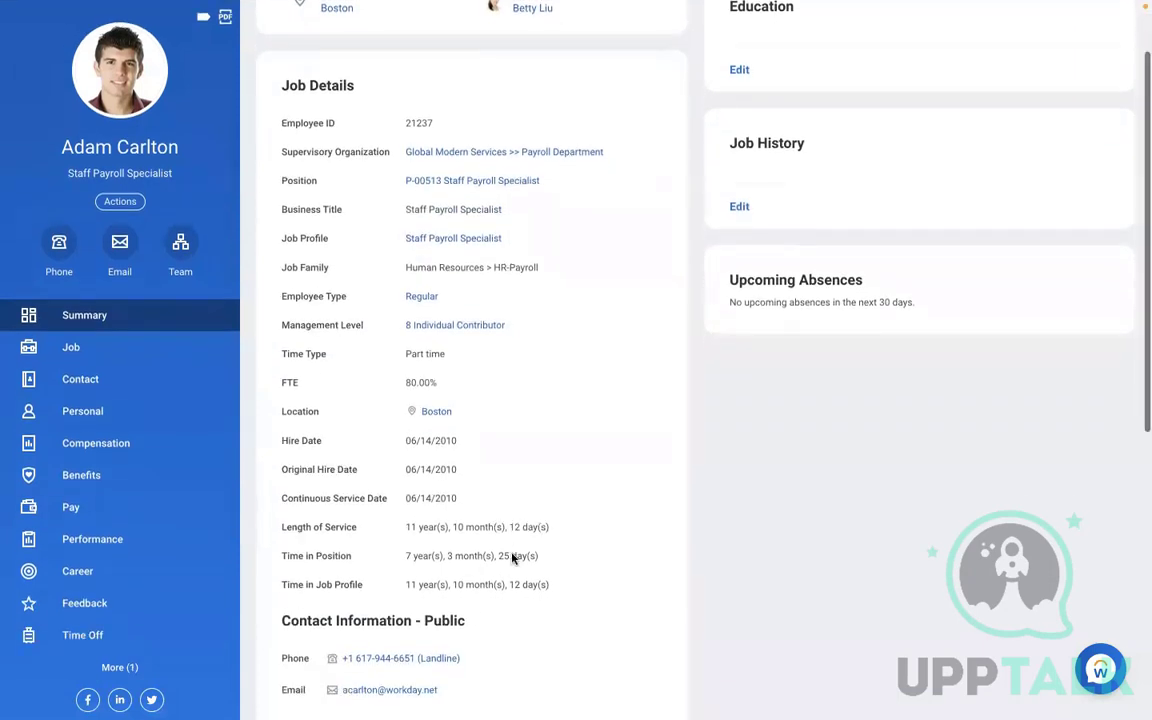
scroll(511, 555, "up", 2)
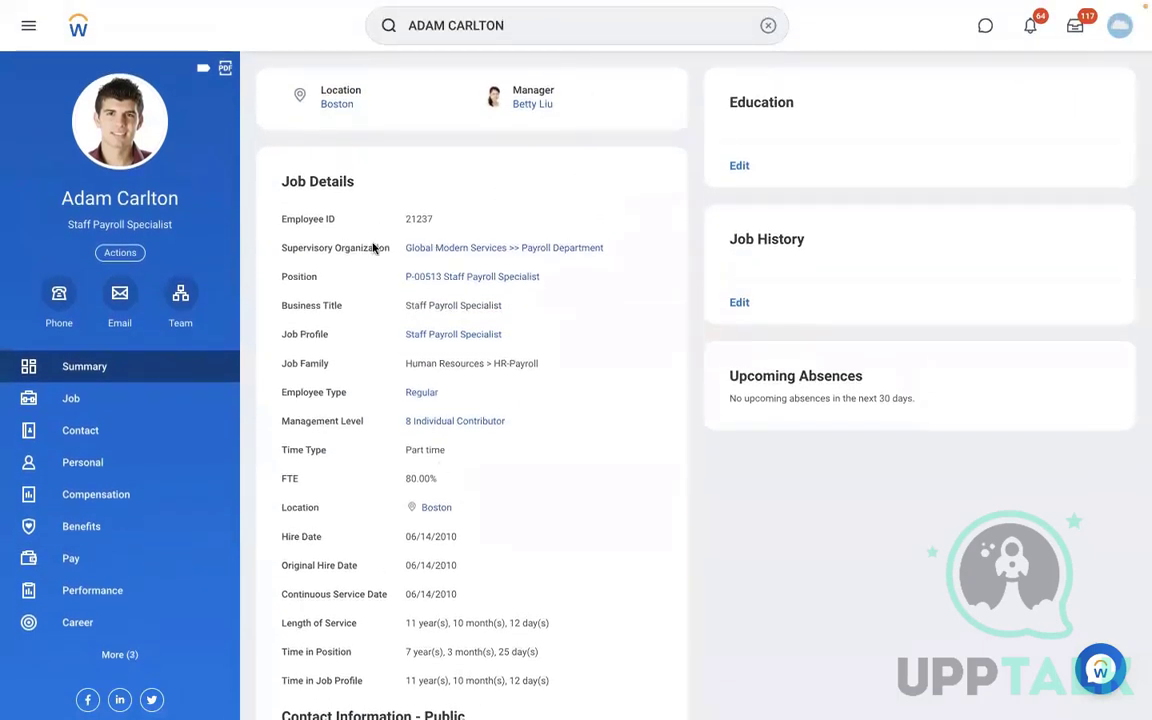
- Open the worker's team org chart and browse another staff payroll specialist's profile
left_click(180, 293)
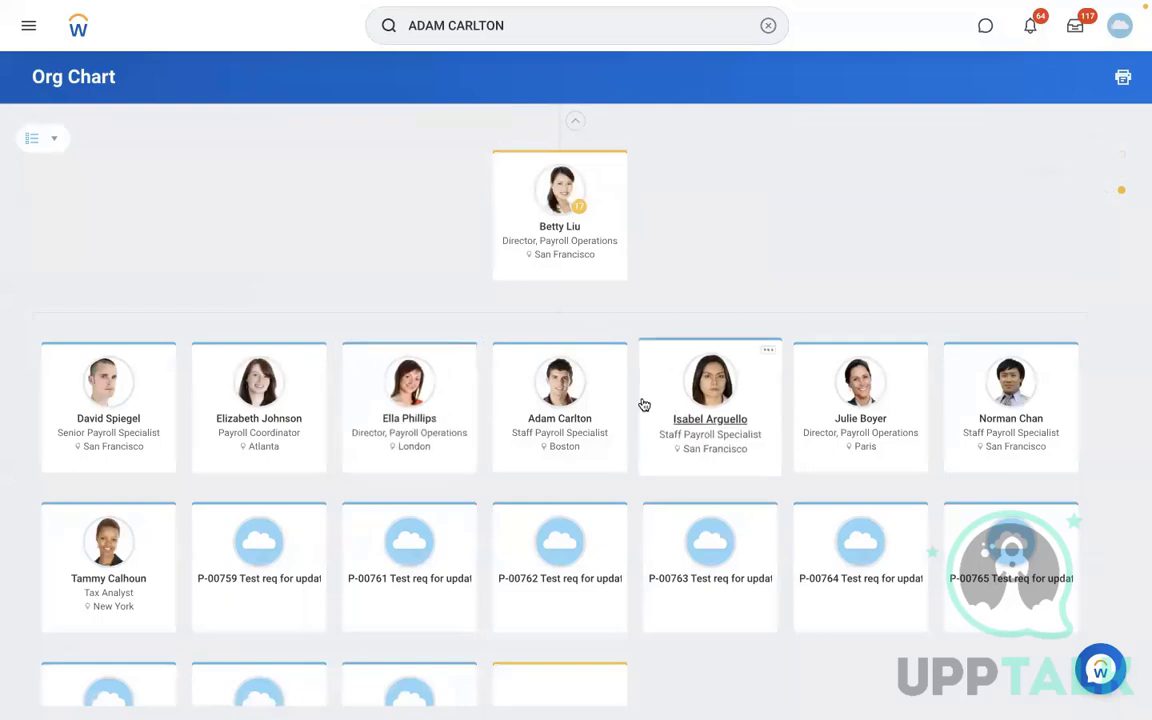
left_click(725, 416)
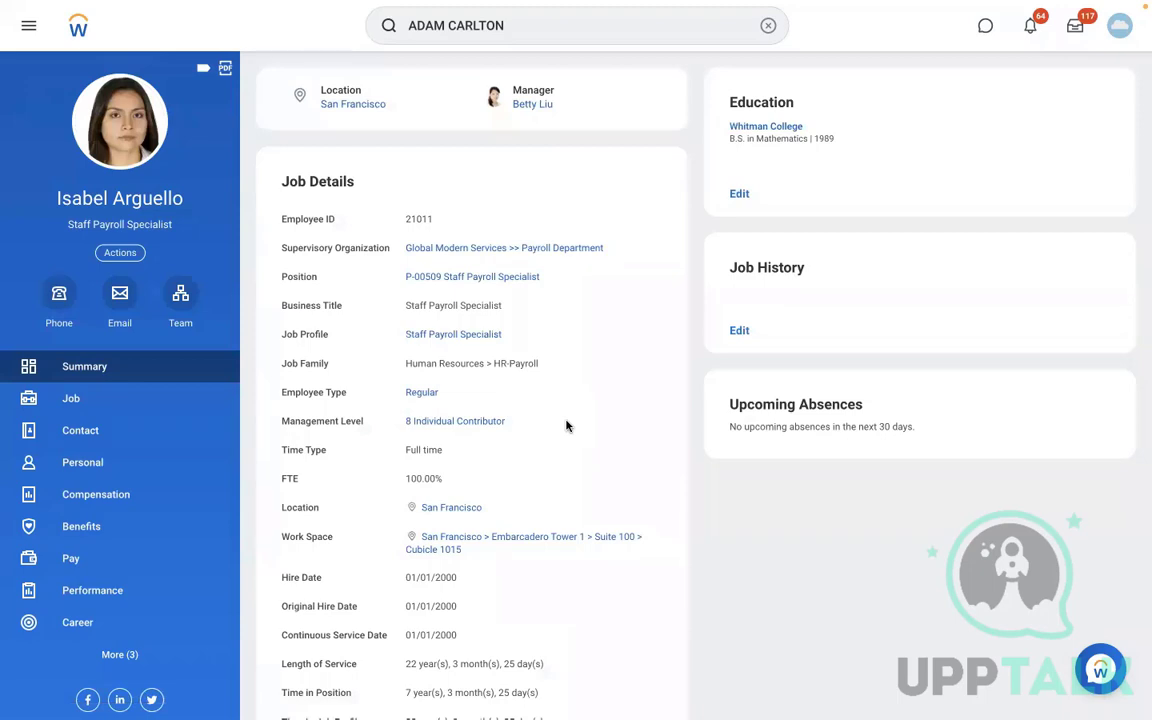
scroll(566, 426, "down", 1)
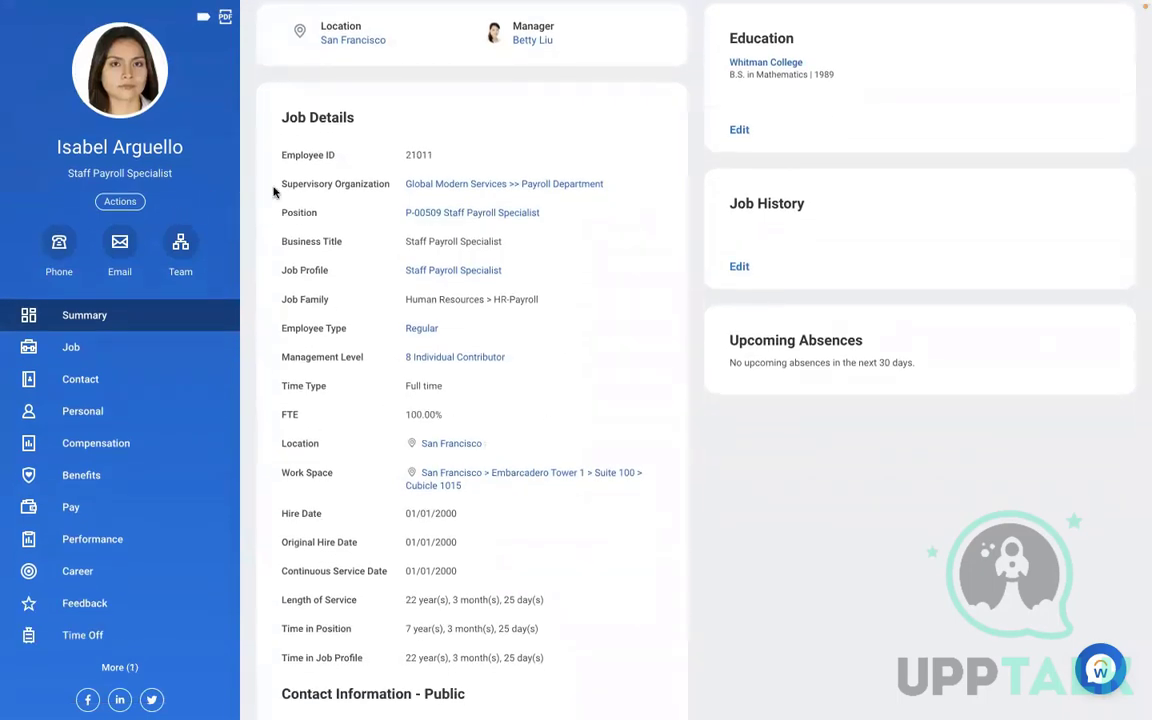
- Start the Assign Pay Group action for this worker with effective date 01/01/2022
left_click(119, 202)
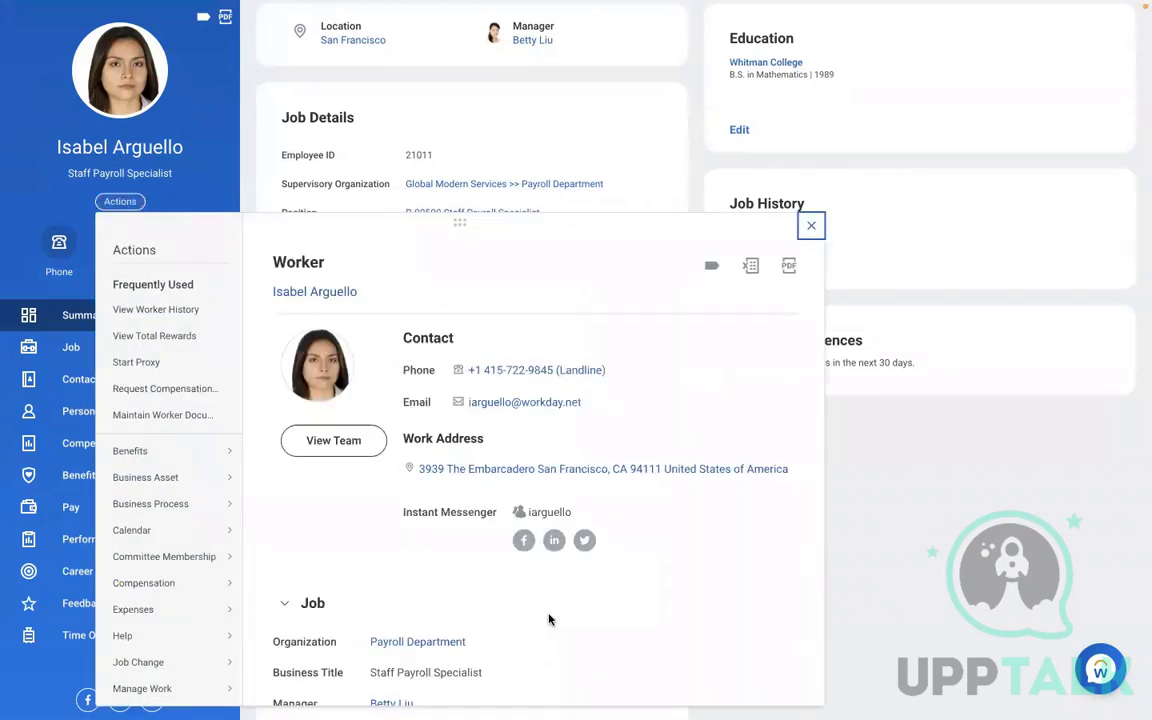
scroll(548, 619, "down", 5)
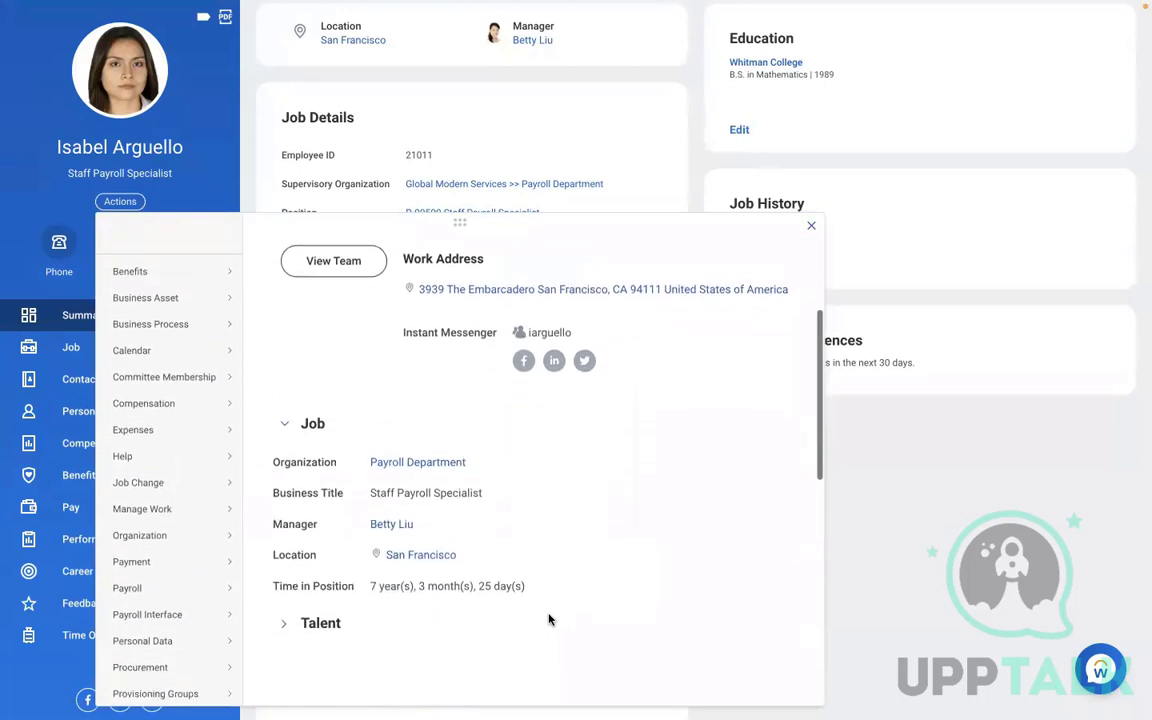
mouse_move(140, 511)
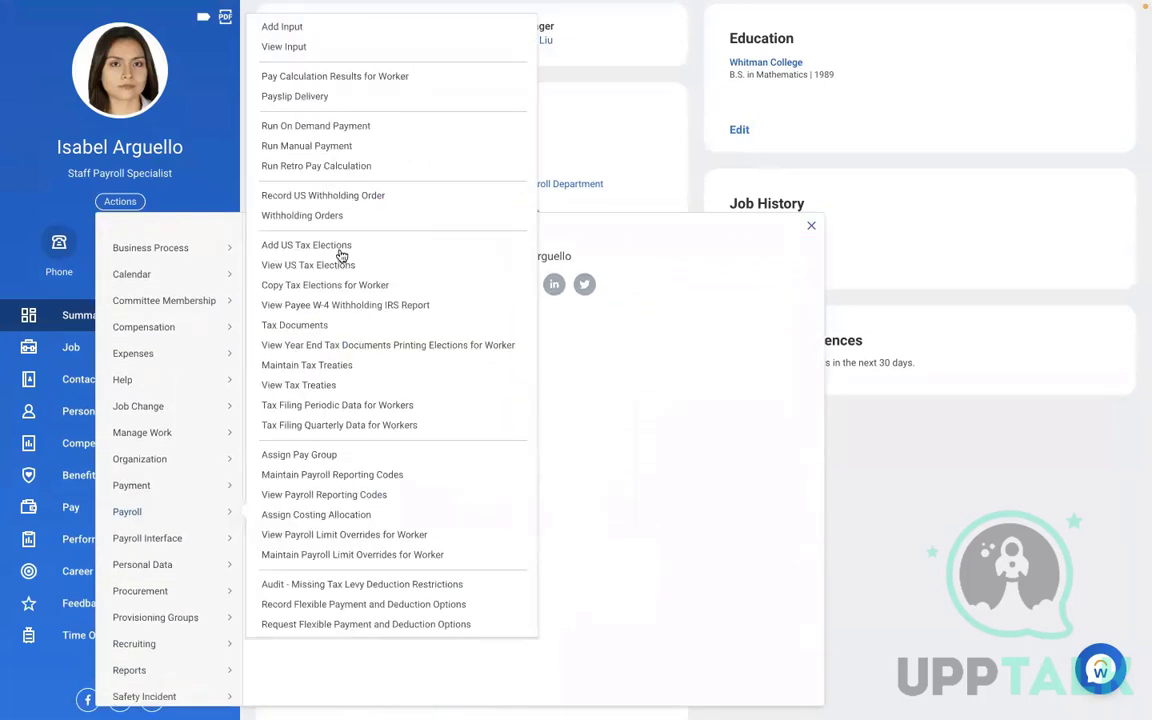
left_click(287, 456)
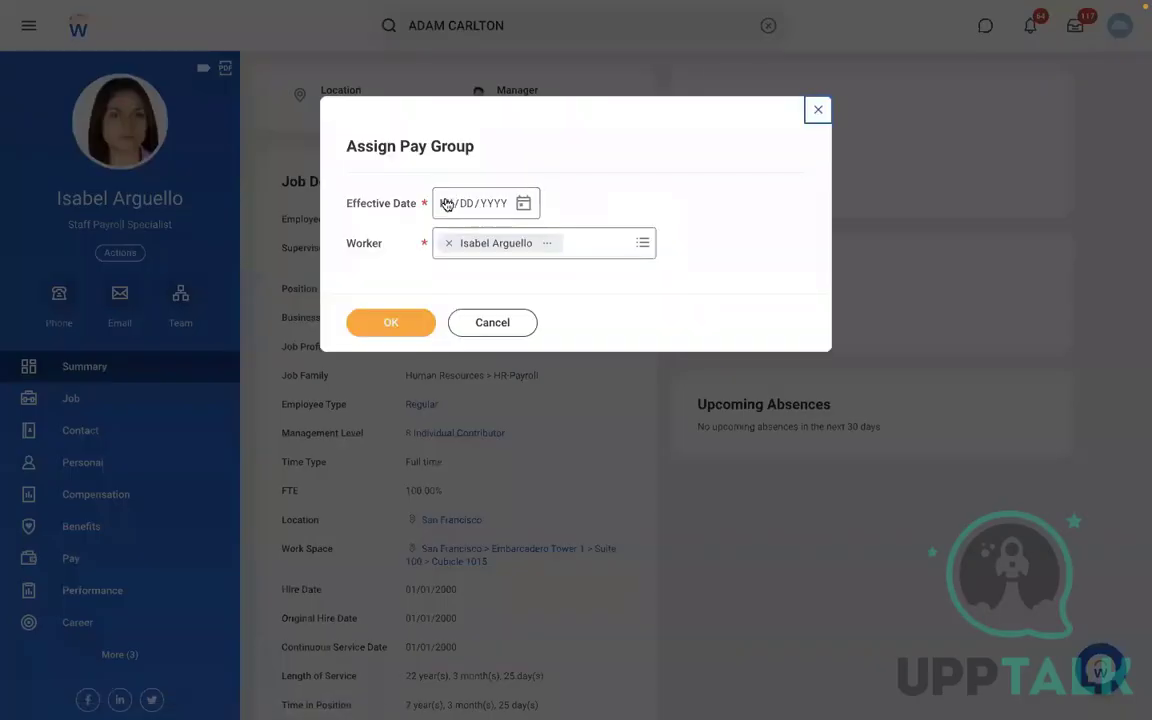
left_click(443, 204)
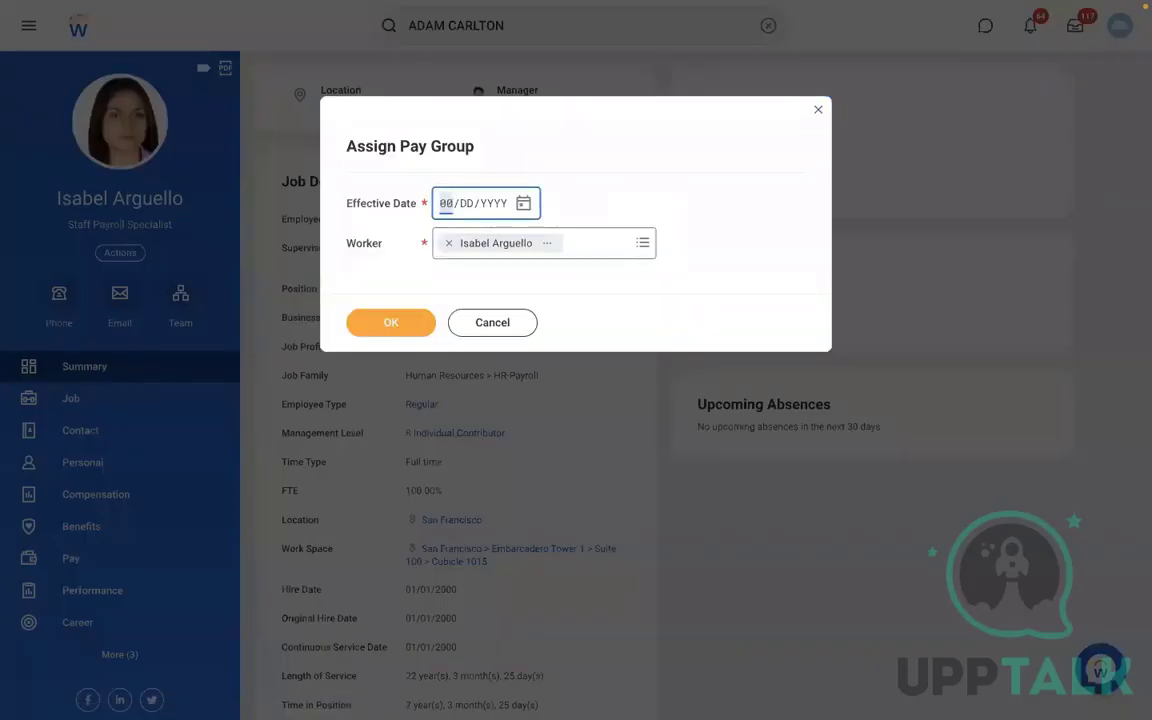
type("01/01/2022")
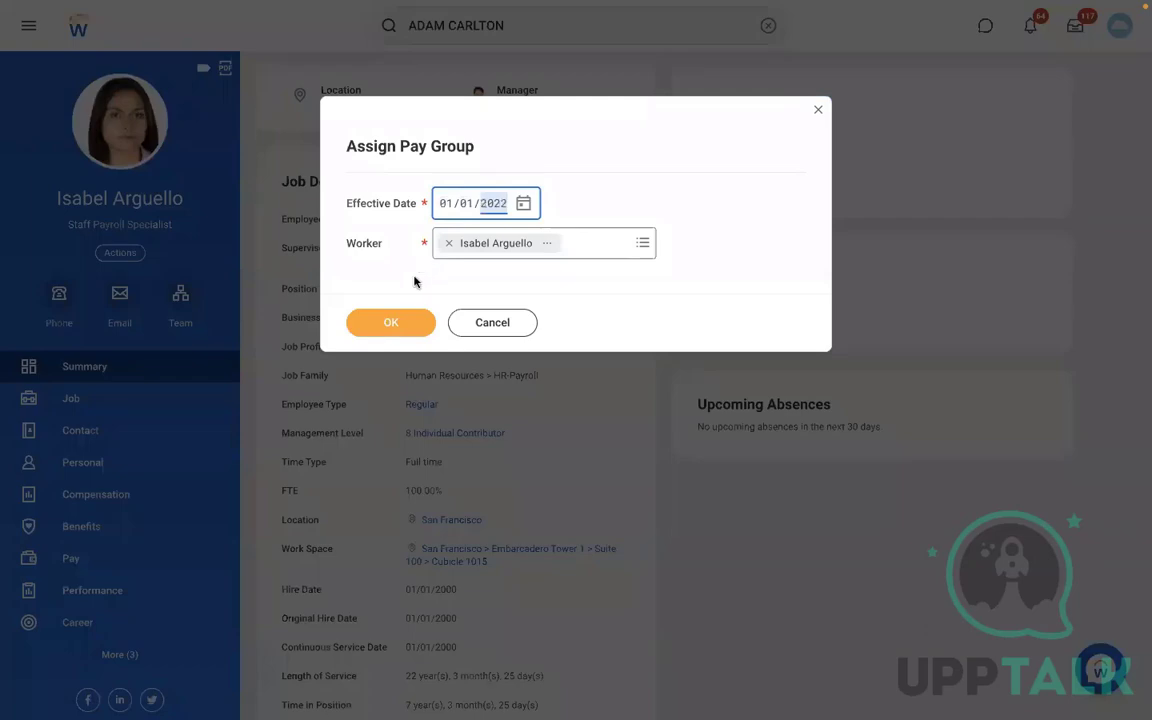
left_click(391, 324)
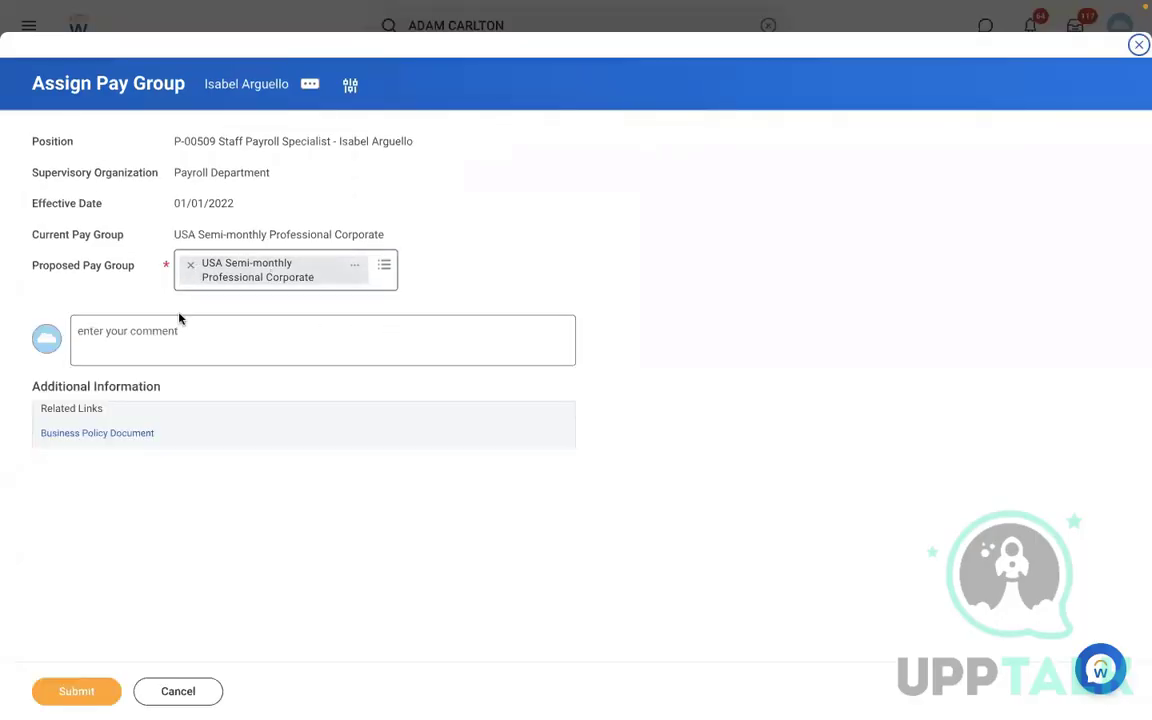
- Try to set the proposed pay group by searching RBS, then cancel and discard the changes
left_click(188, 266)
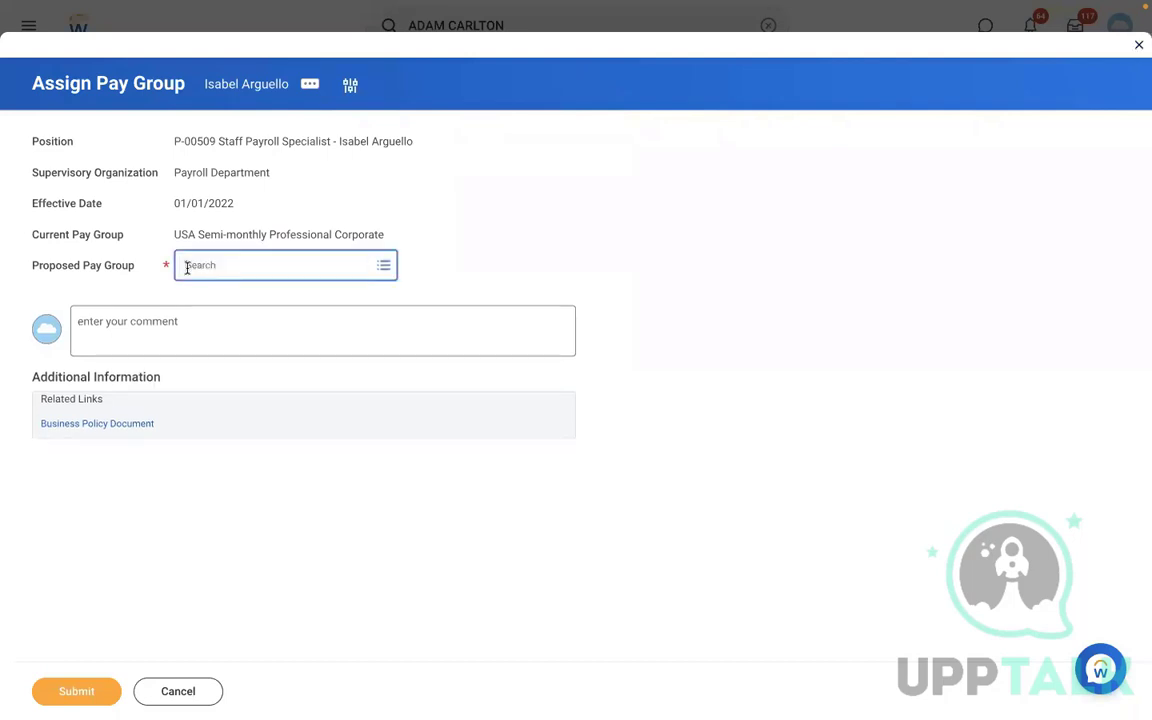
type("RBS")
key("Return")
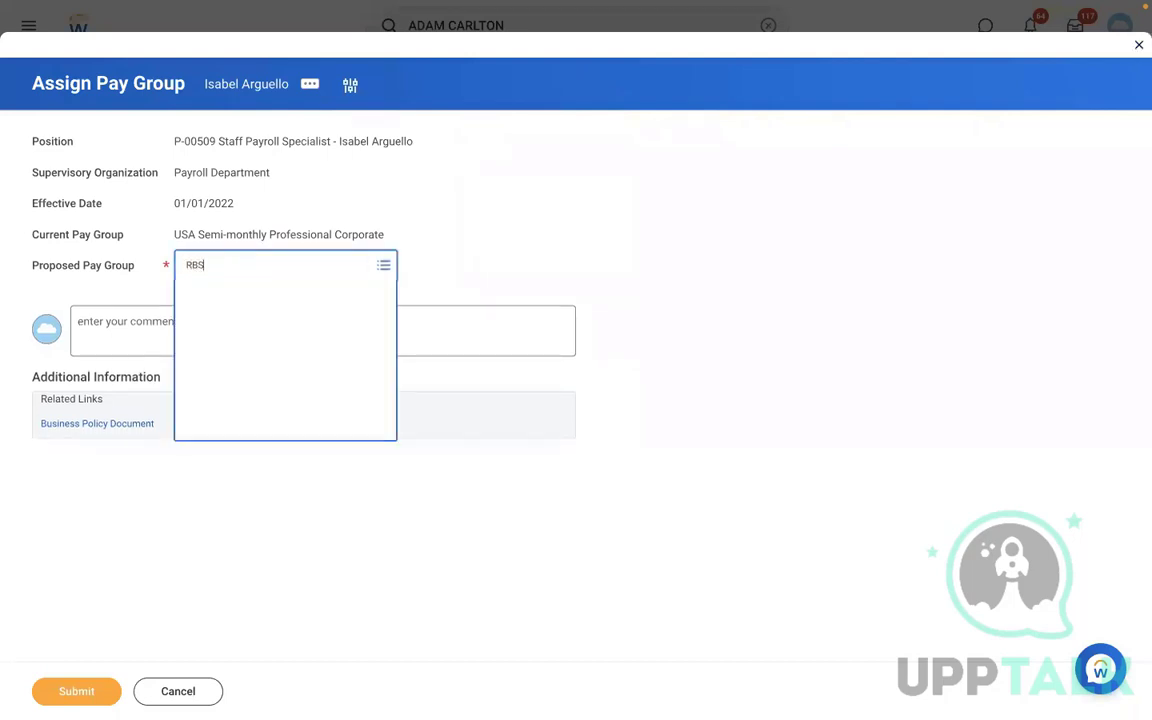
left_click(244, 268)
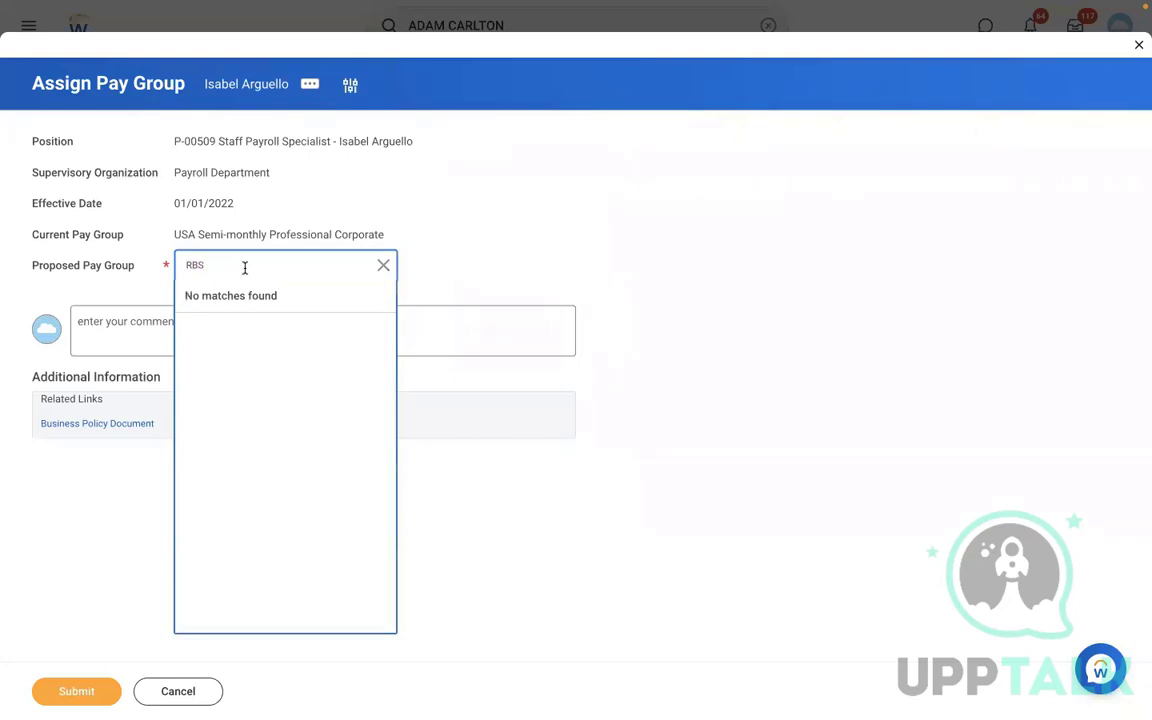
key("Return")
left_click(190, 691)
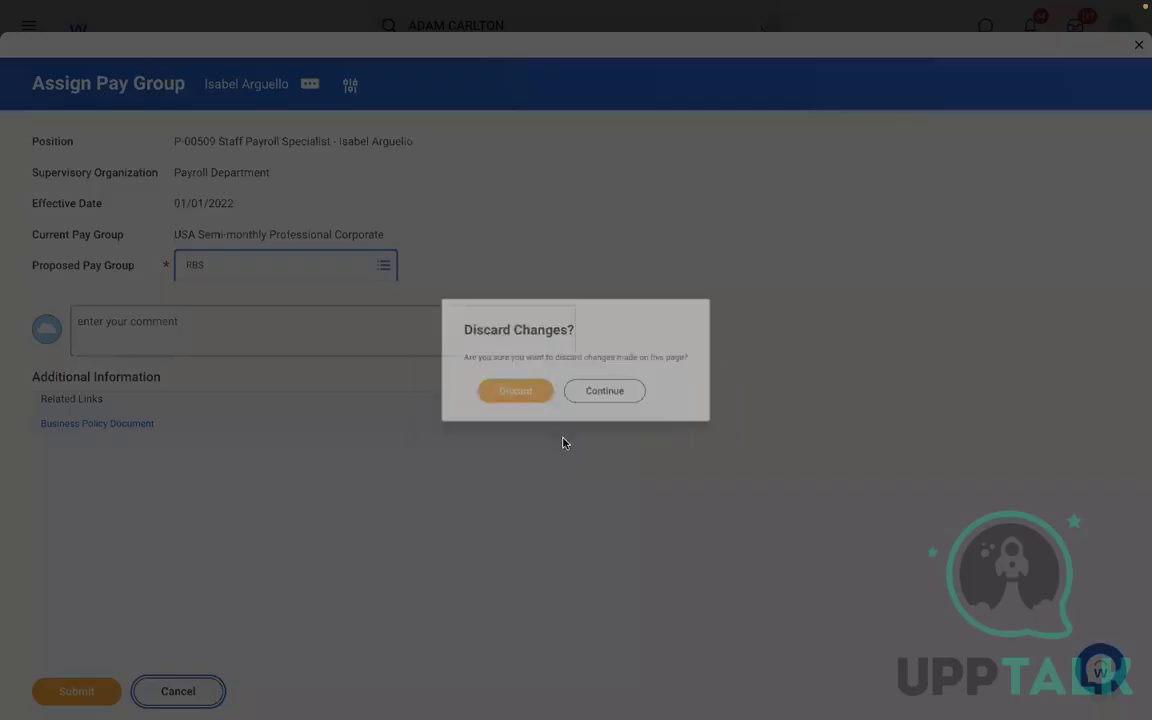
left_click(500, 393)
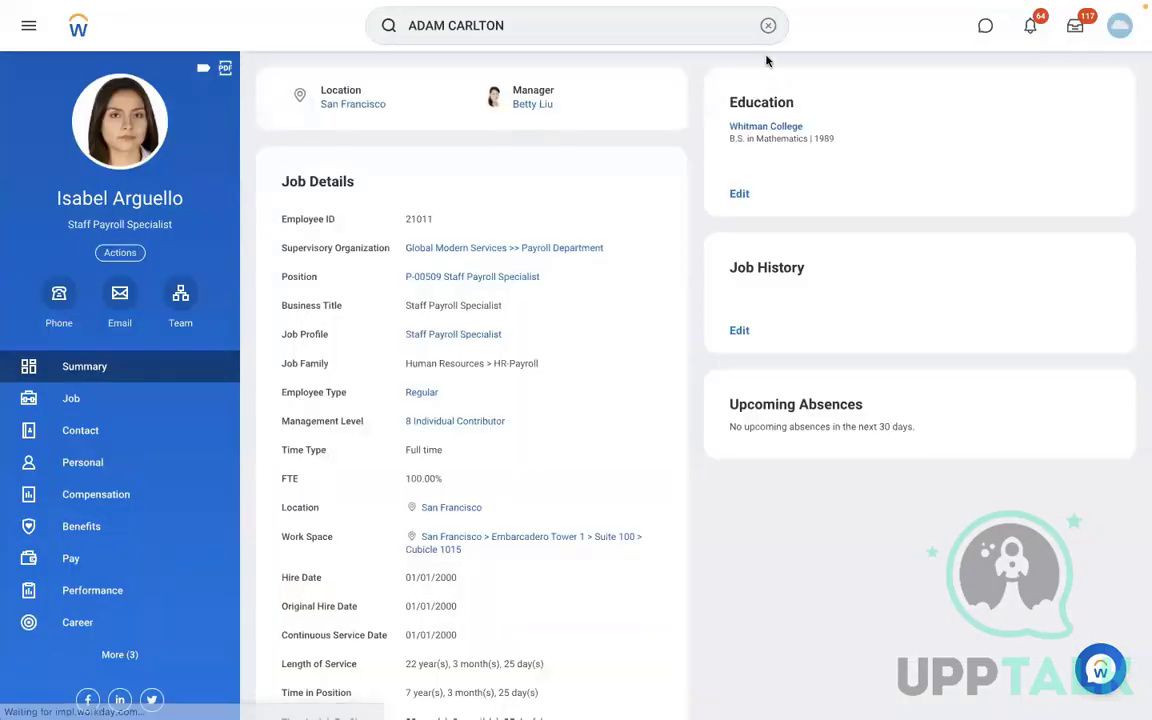
- Run the View Pay Group report for DMD - Monthly PYG
left_click(767, 25)
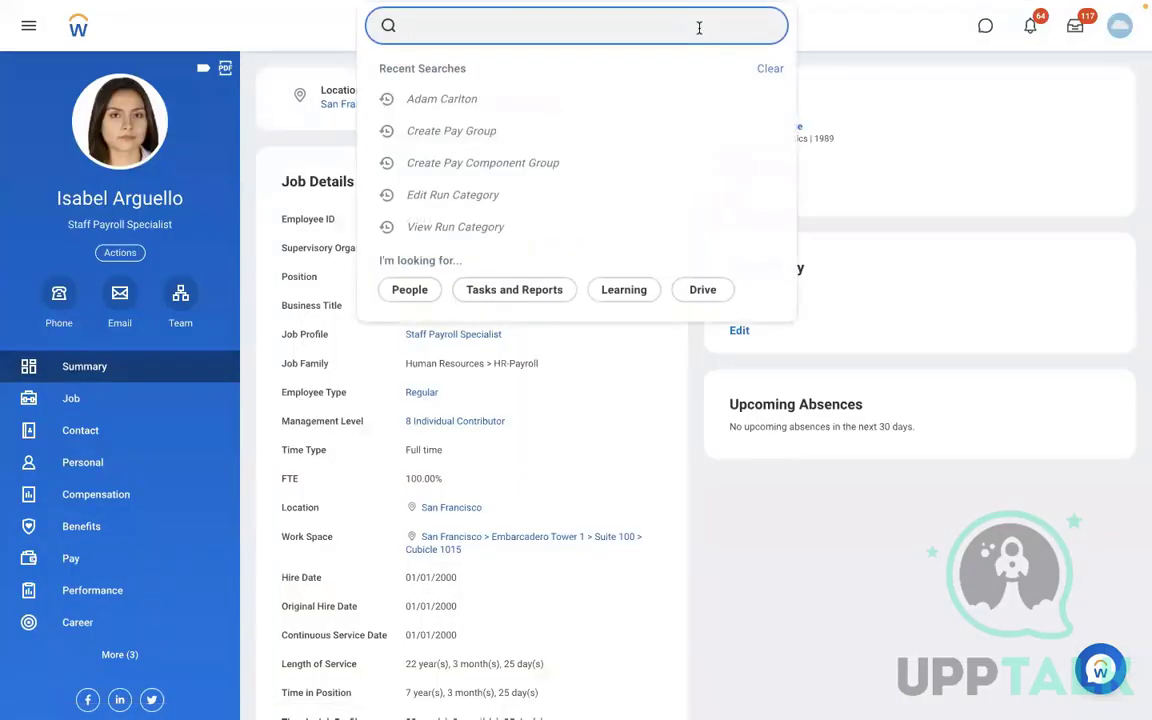
type("VIEW PAY")
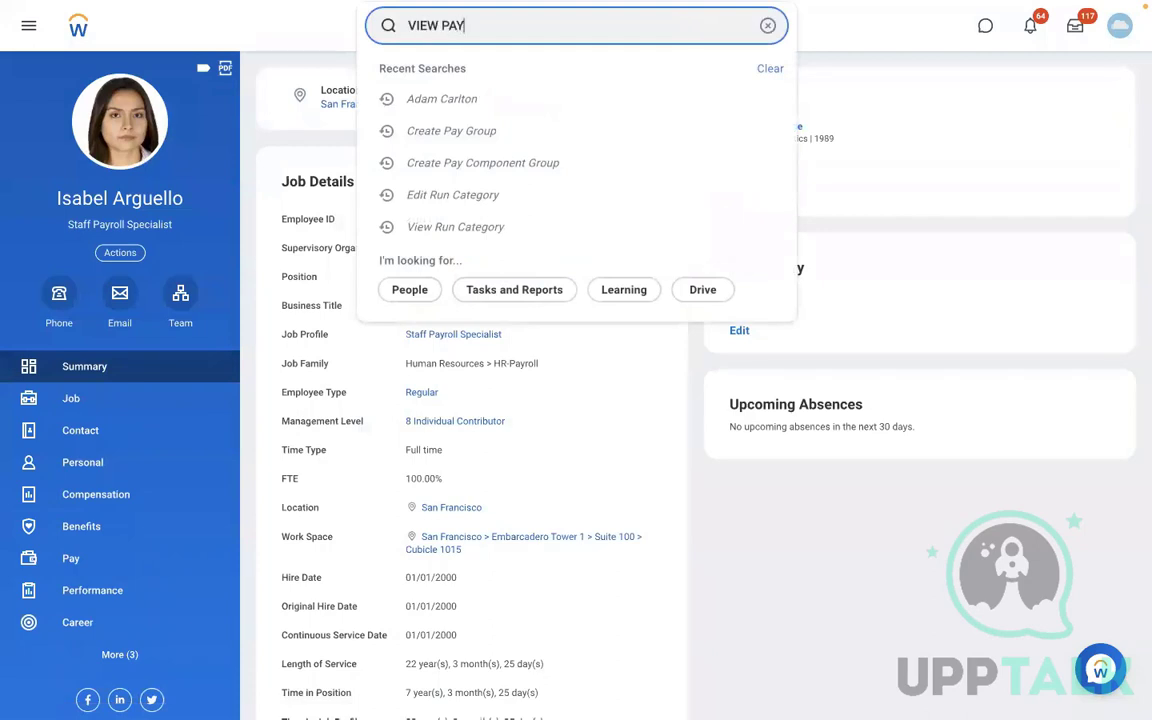
type(" GROUP")
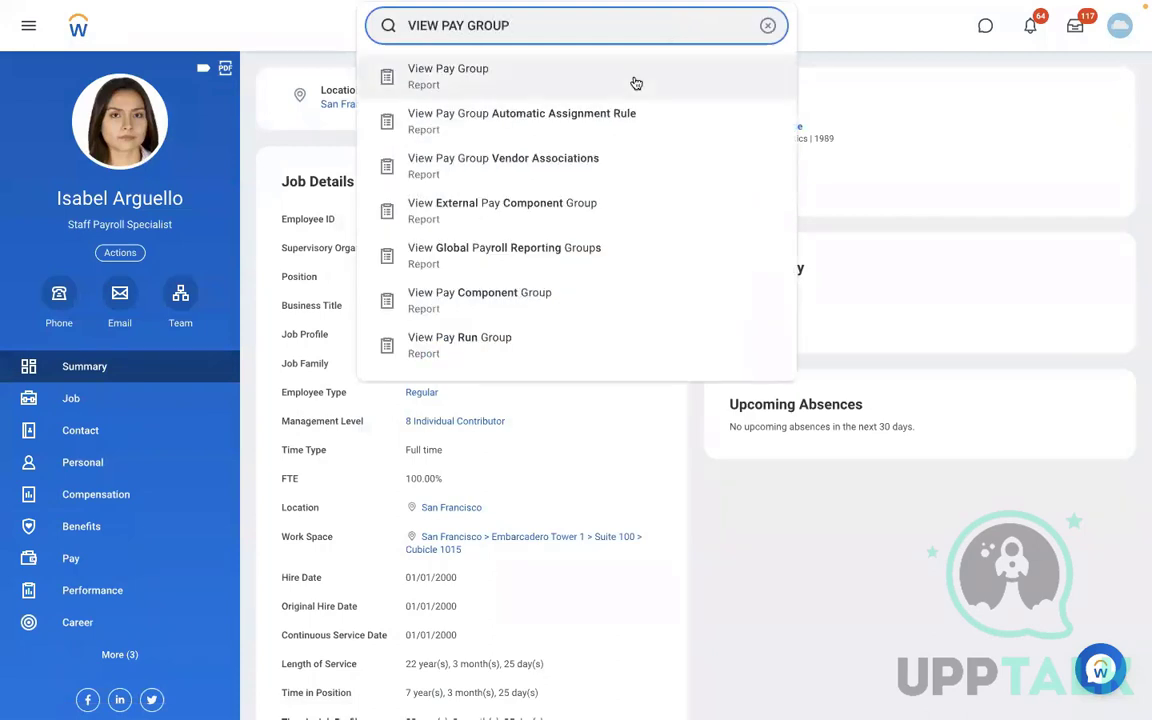
left_click(543, 81)
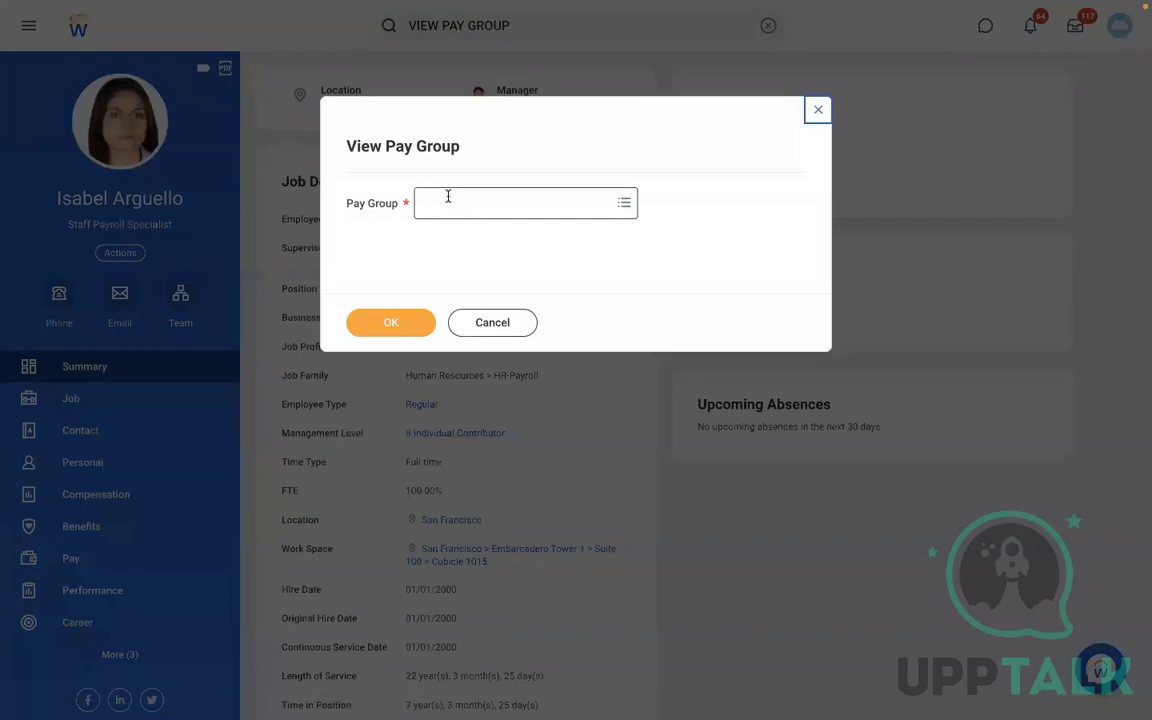
left_click(448, 202)
type("RBS")
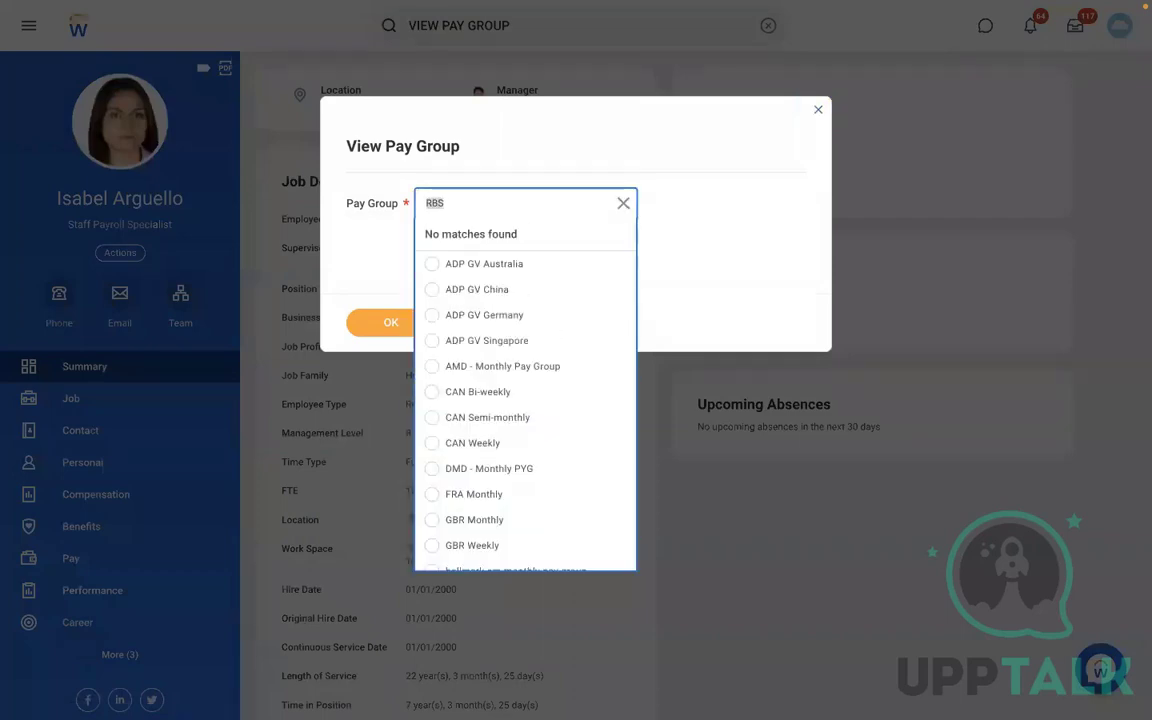
type("DB")
key("Return")
key("BackSpace")
type("D")
key("Return")
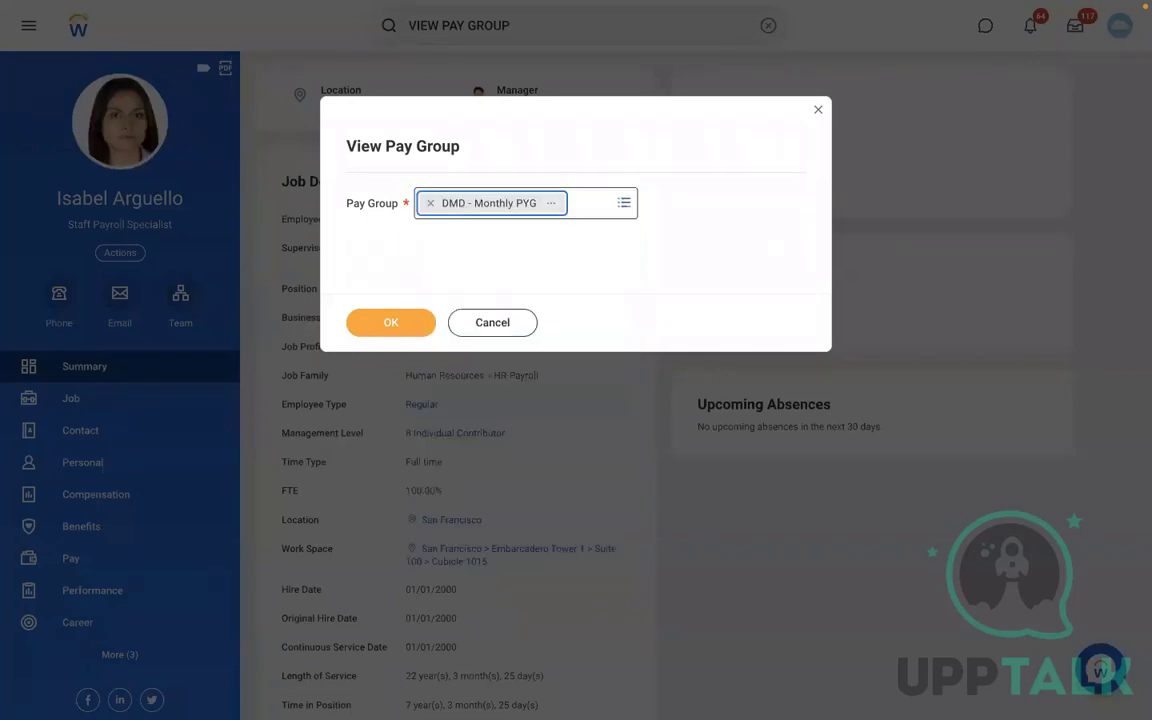
left_click(396, 320)
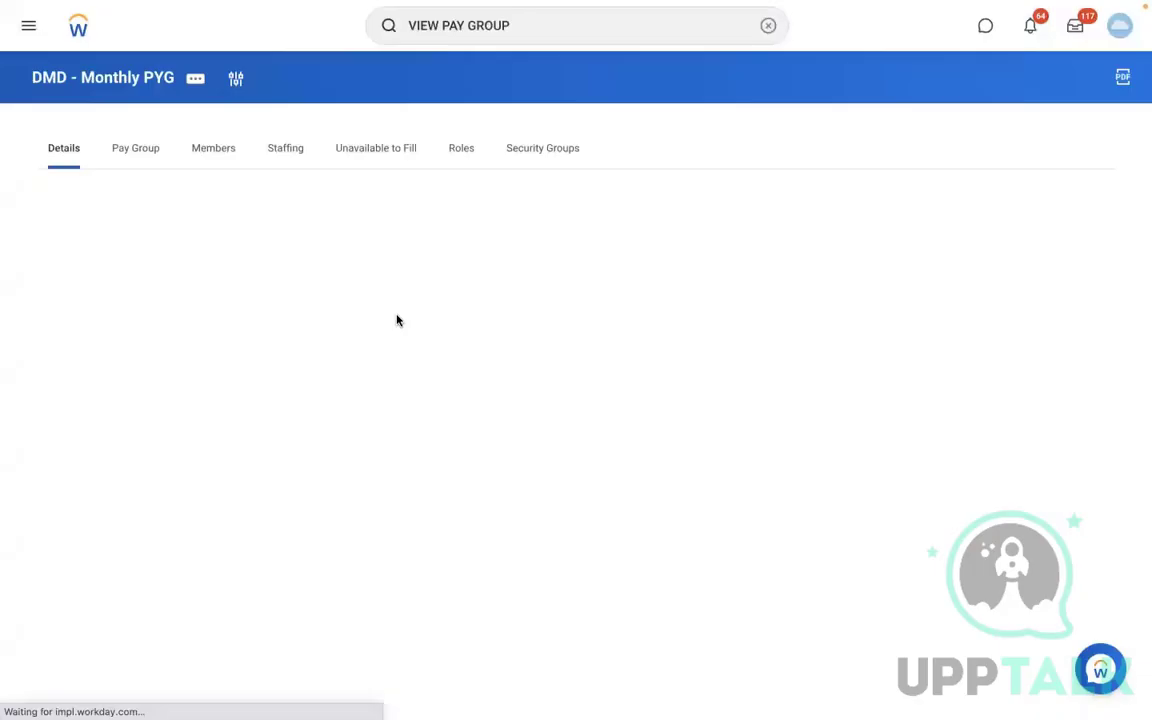
- Edit the pay group's organization name to RBS - Monthly PYG, effective 01/01/2022
left_click(200, 80)
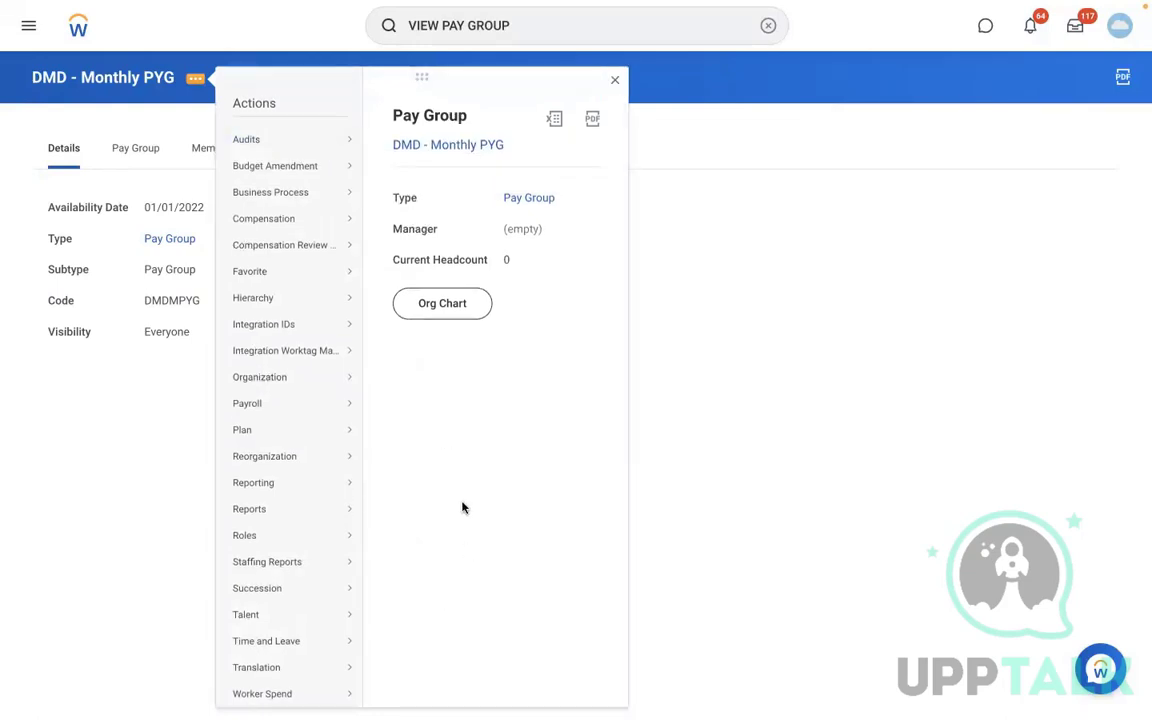
mouse_move(332, 380)
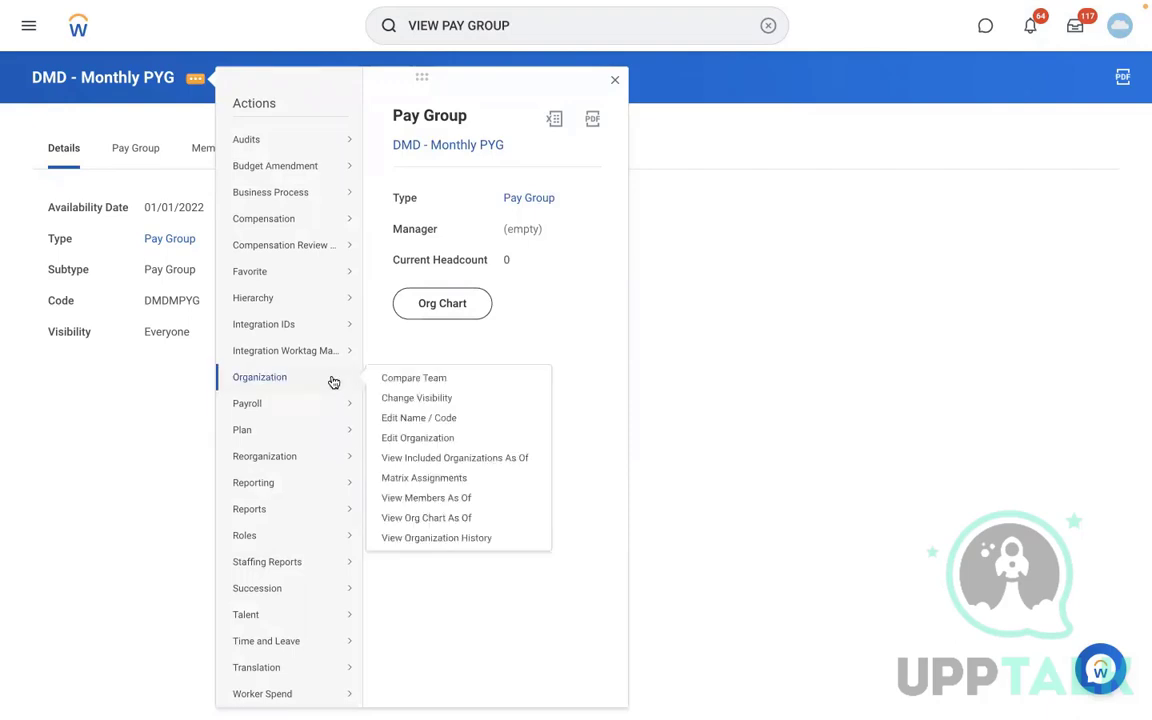
left_click(388, 438)
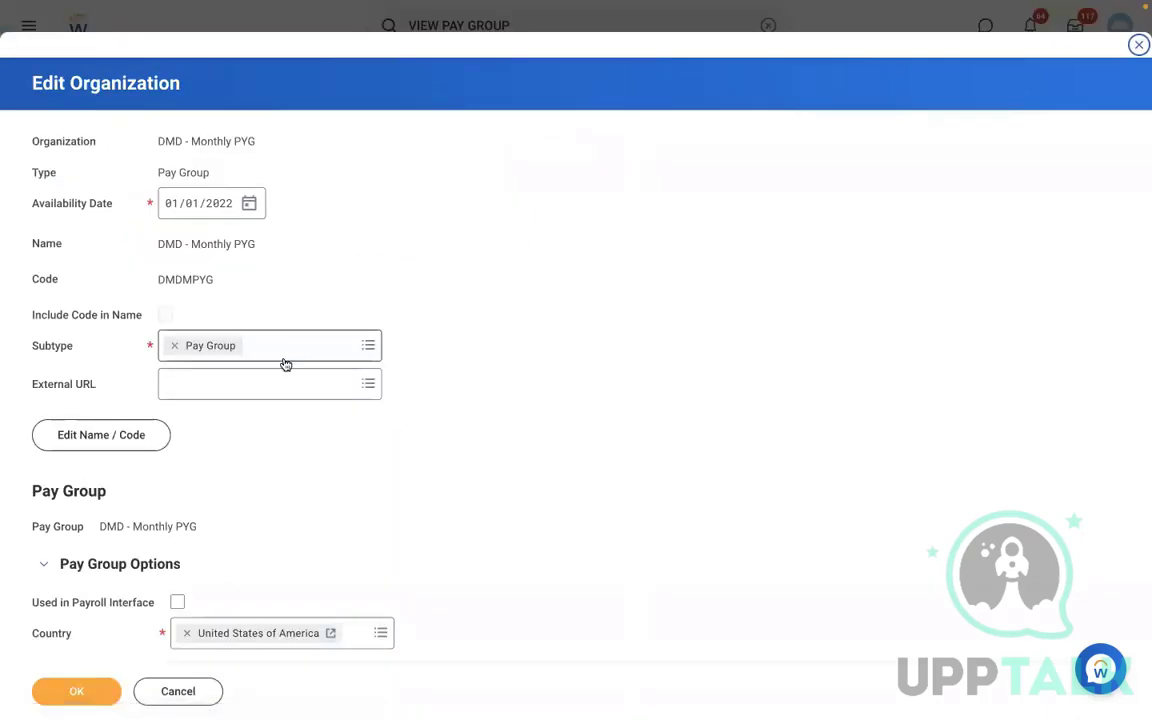
left_click(136, 426)
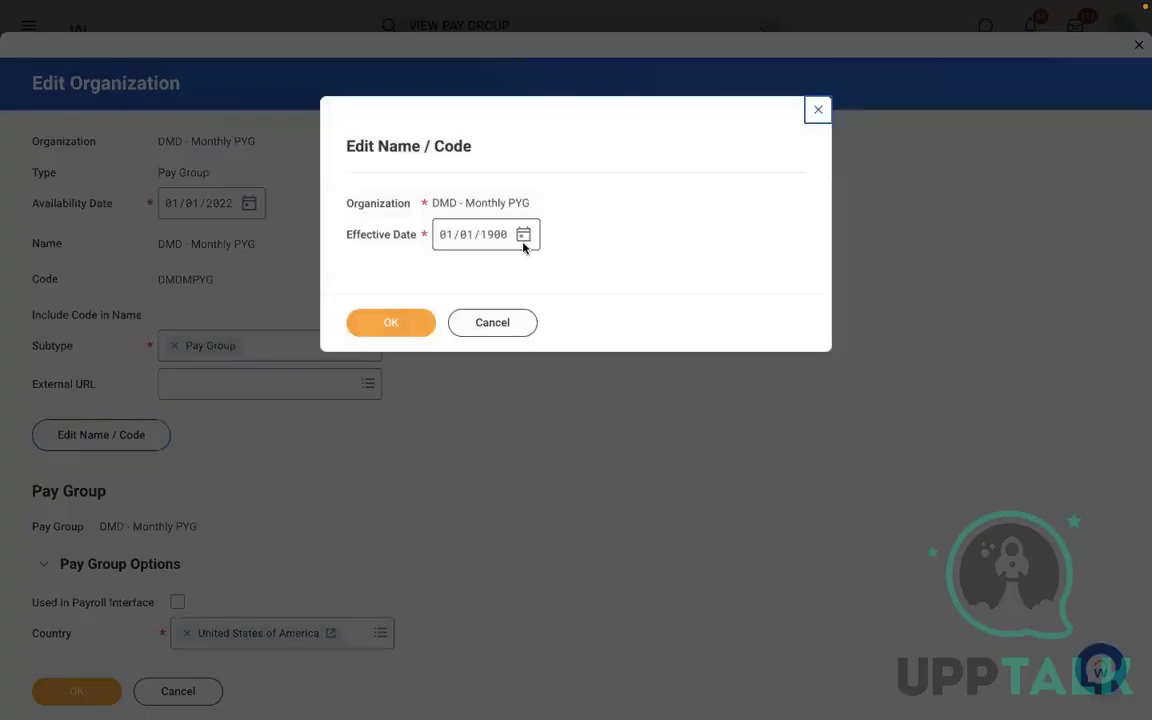
left_click(493, 240)
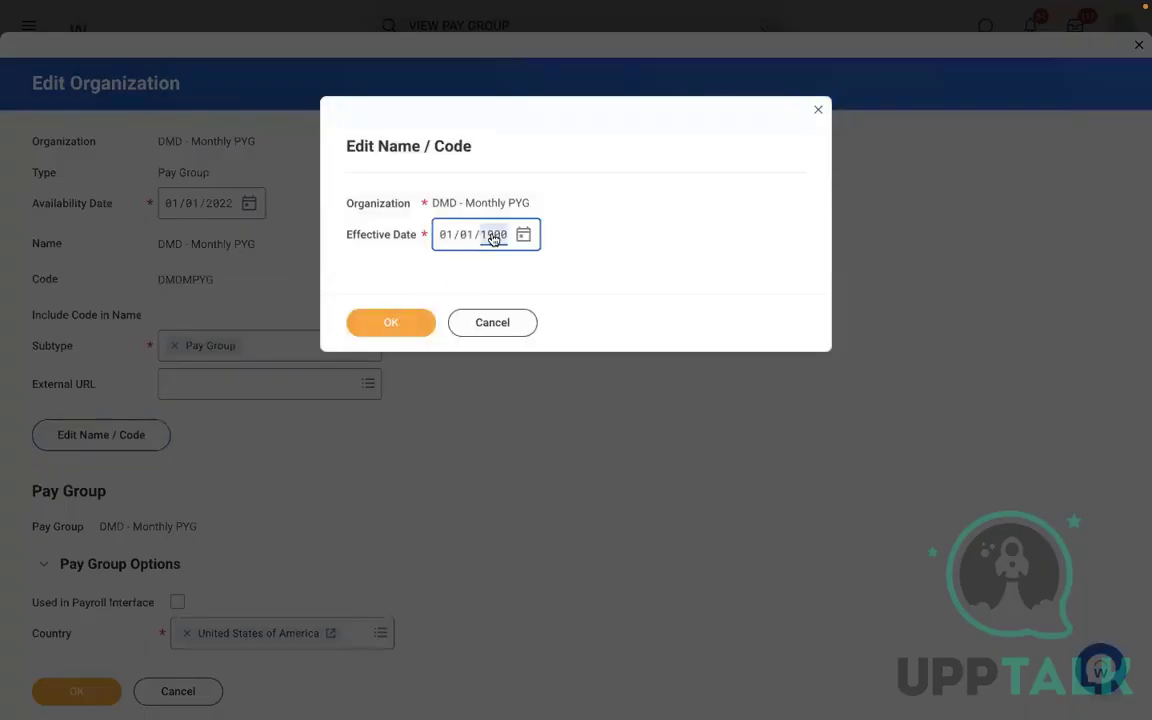
type("2022")
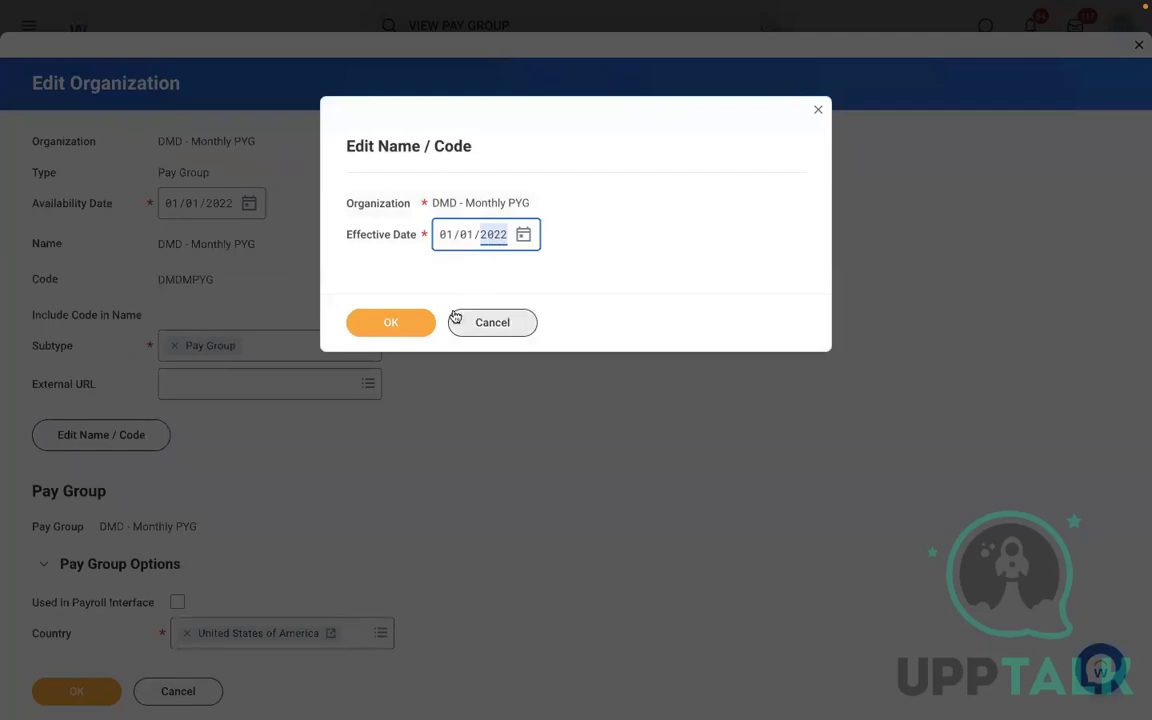
left_click(398, 321)
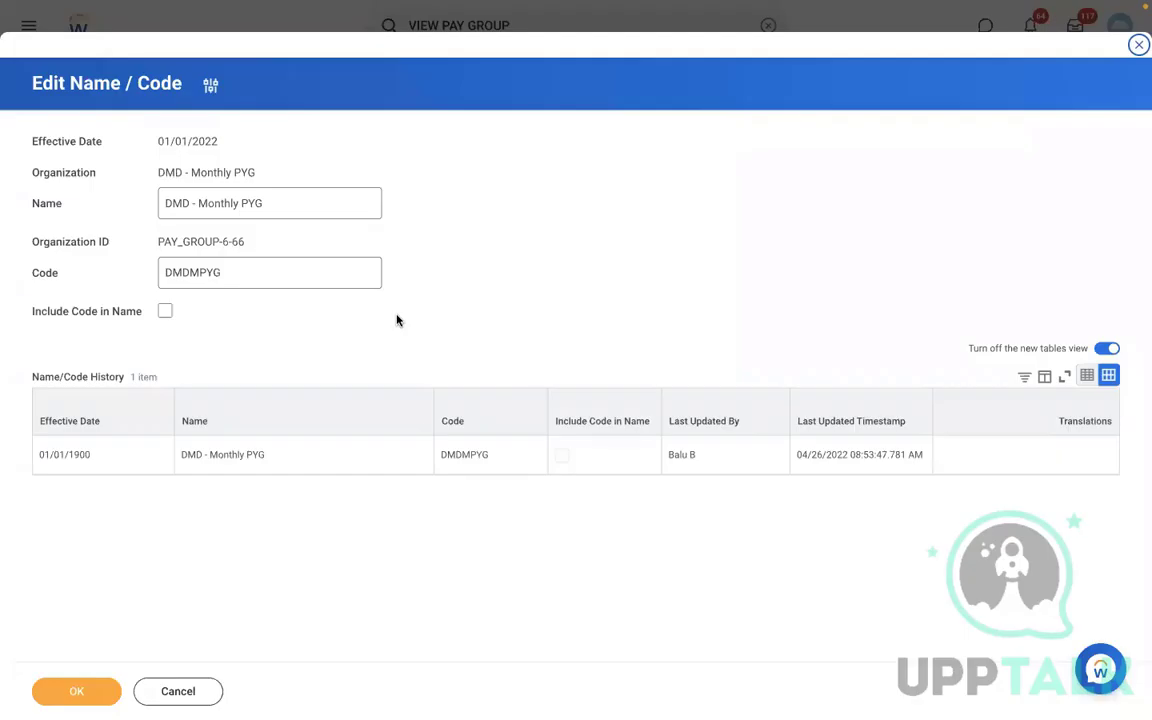
left_click(192, 200)
key("shift+Home")
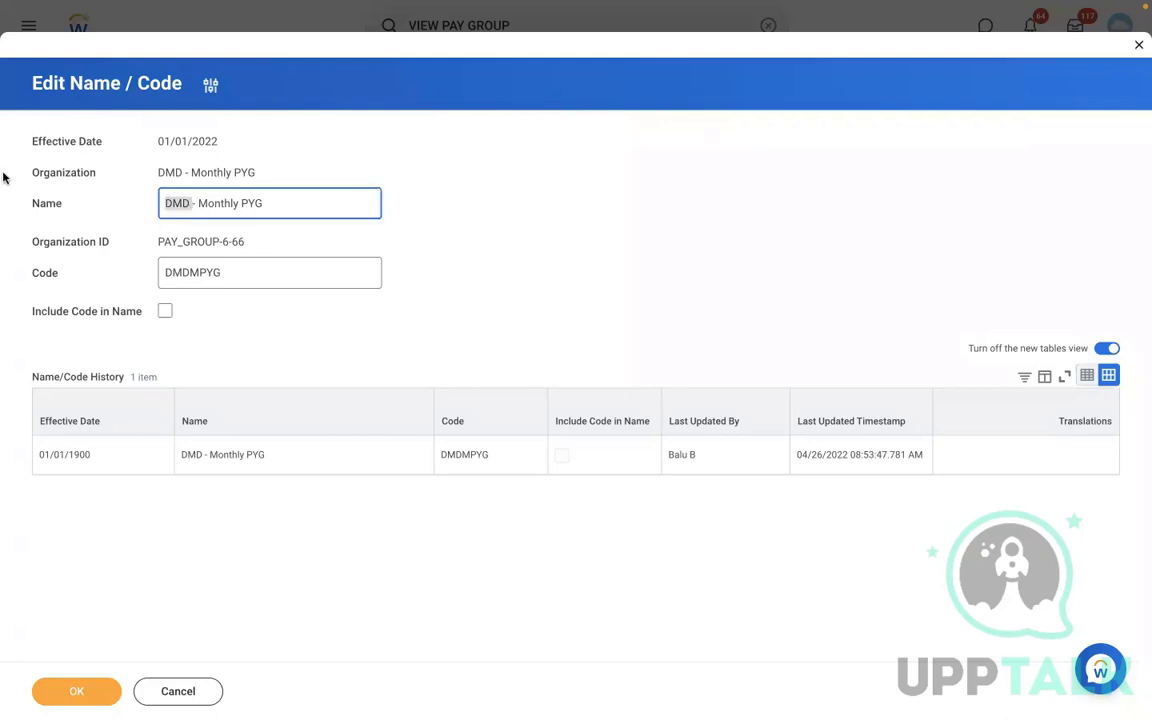
key("BackSpace")
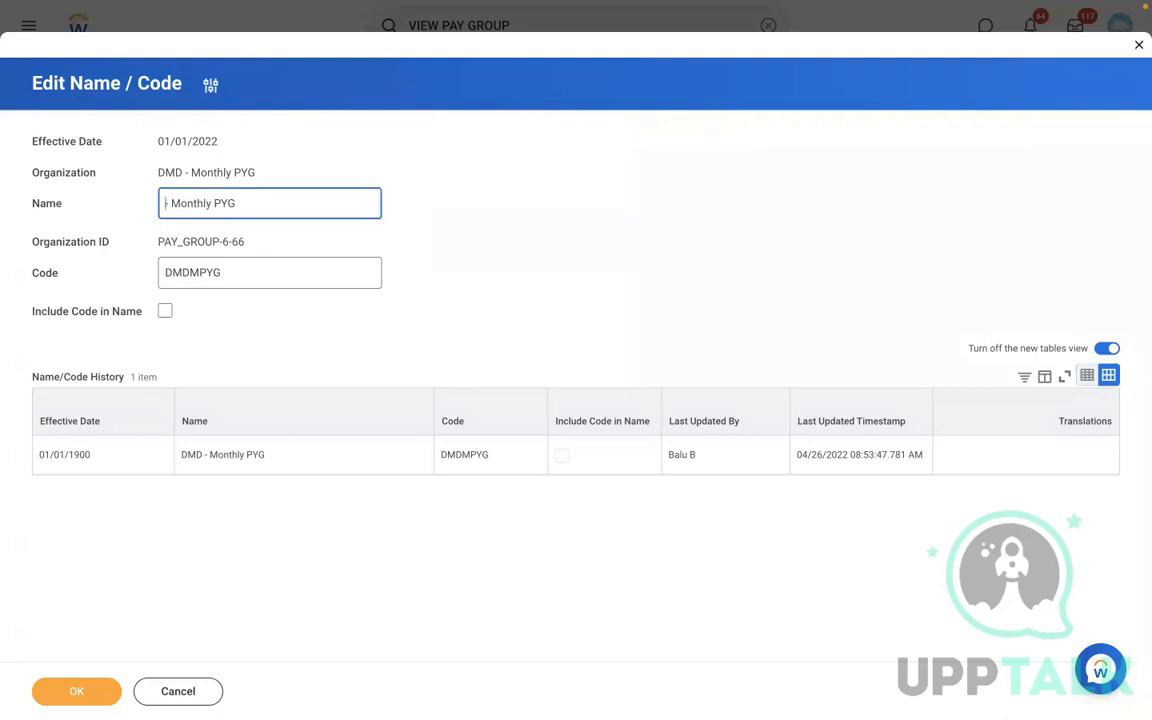
type("RBS")
left_click(72, 692)
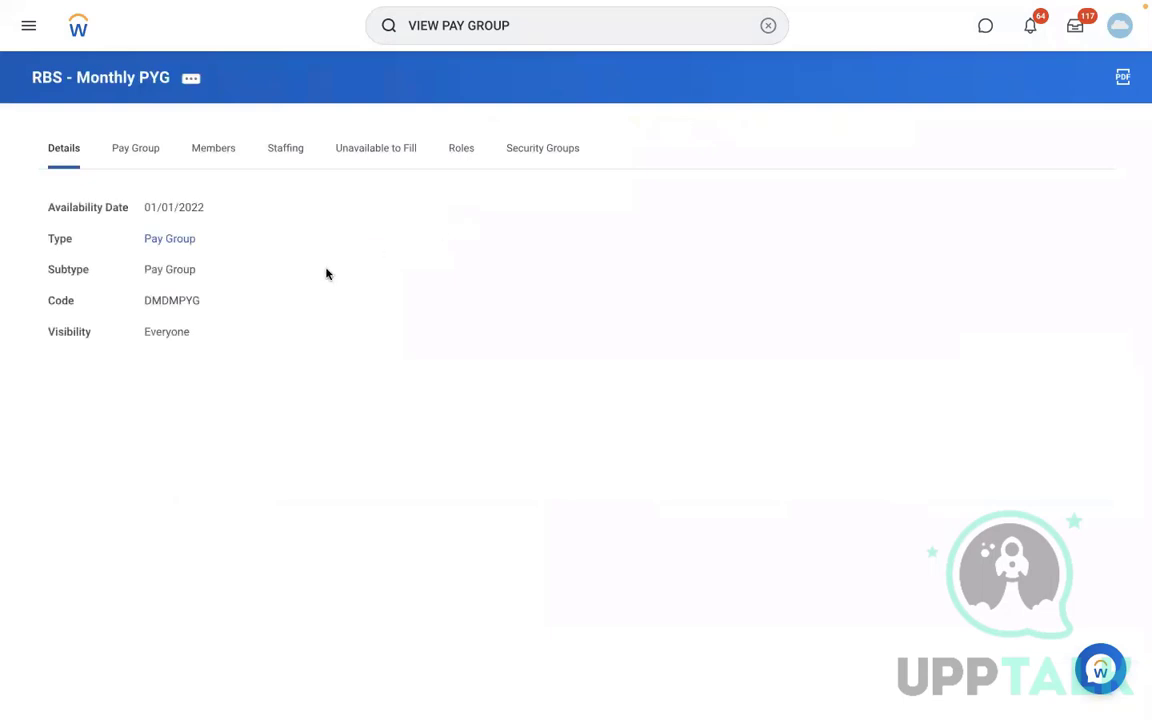
- Check the pay group's members, then search for and open a staff payroll specialist's worker profile
left_click(214, 158)
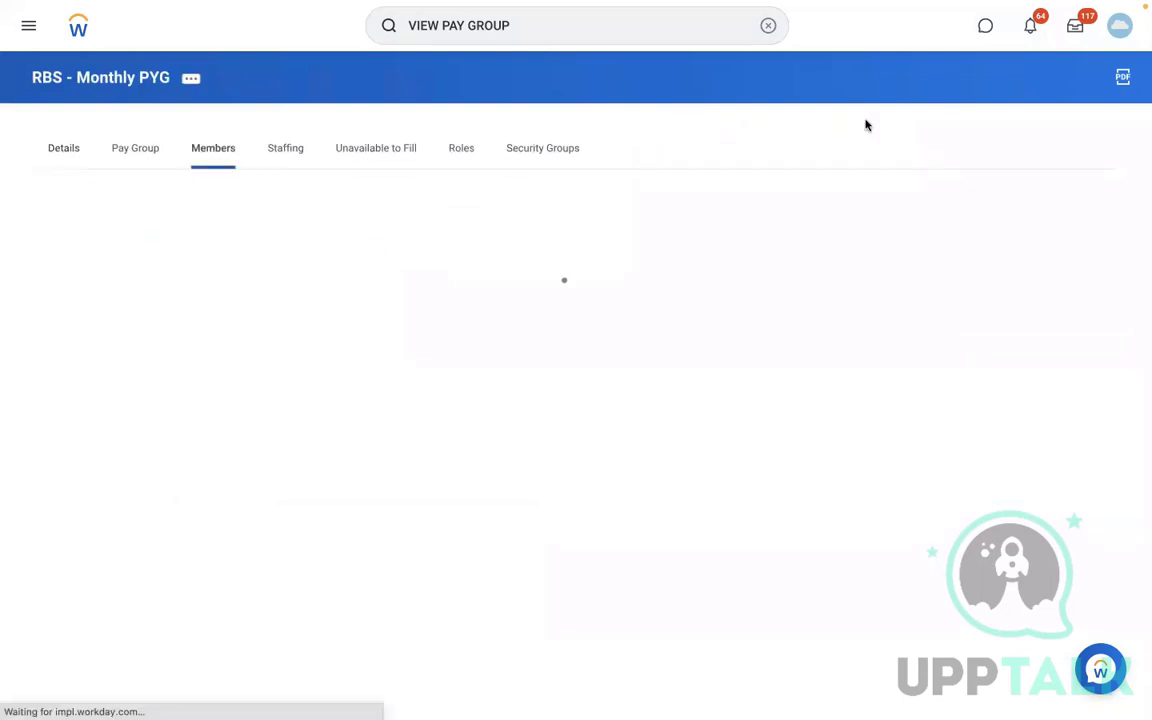
left_click(764, 26)
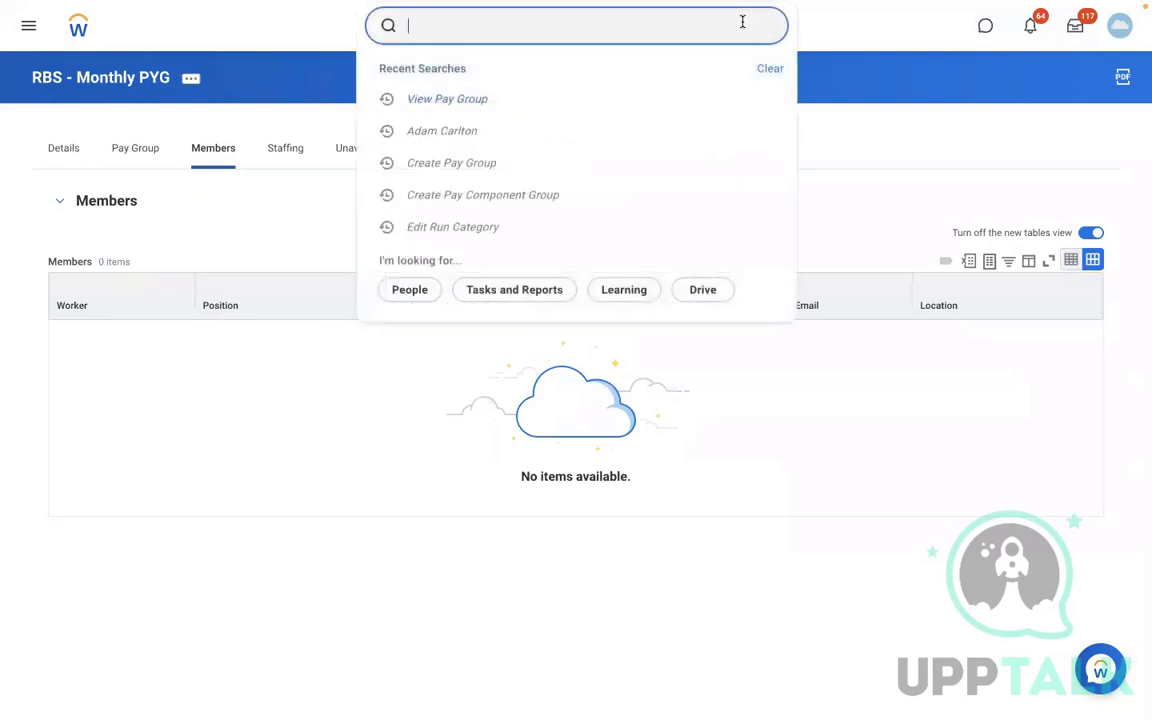
type("A")
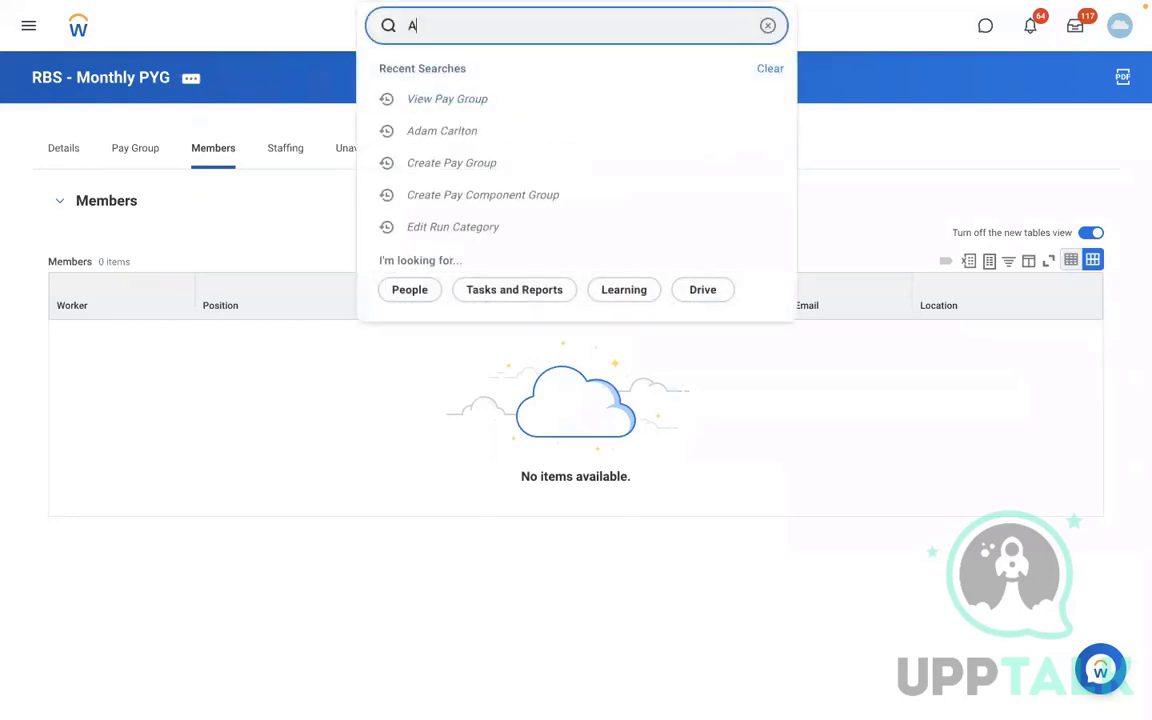
type("REG")
key("BackSpace")
key("BackSpace")
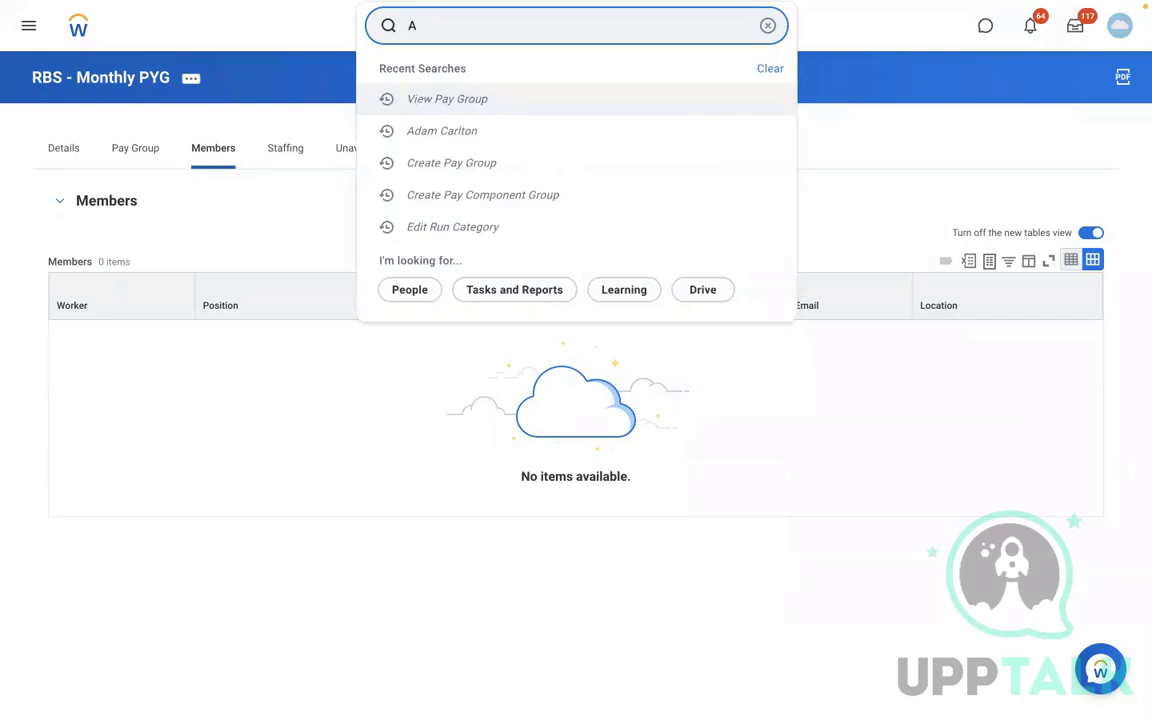
key("BackSpace")
type("ISAB")
left_click(597, 229)
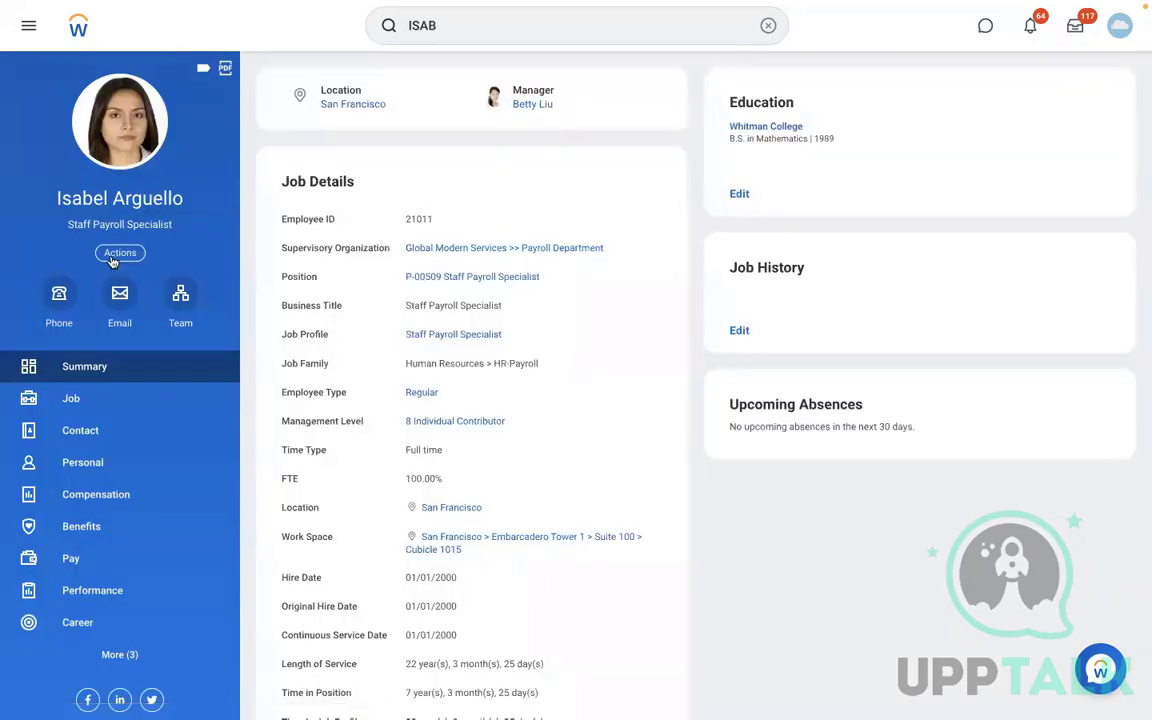
- Launch Assign Pay Group from this worker's payroll actions with effective date 01/01/2022
left_click(114, 255)
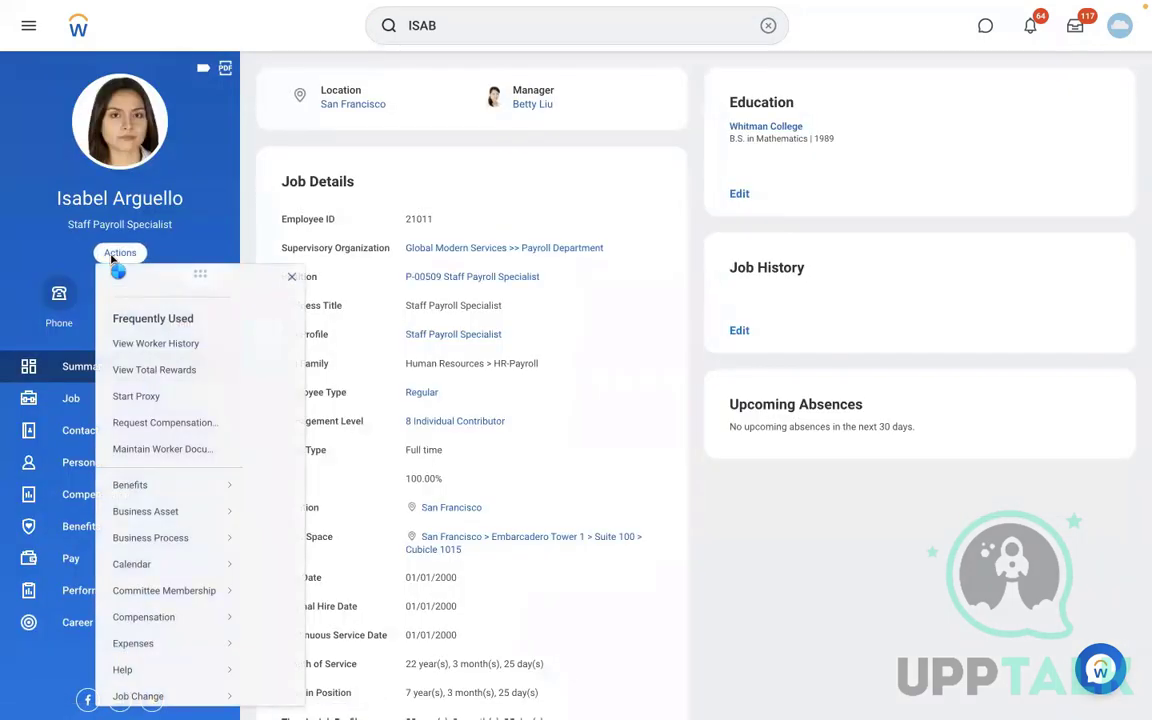
scroll(357, 563, "down", 4)
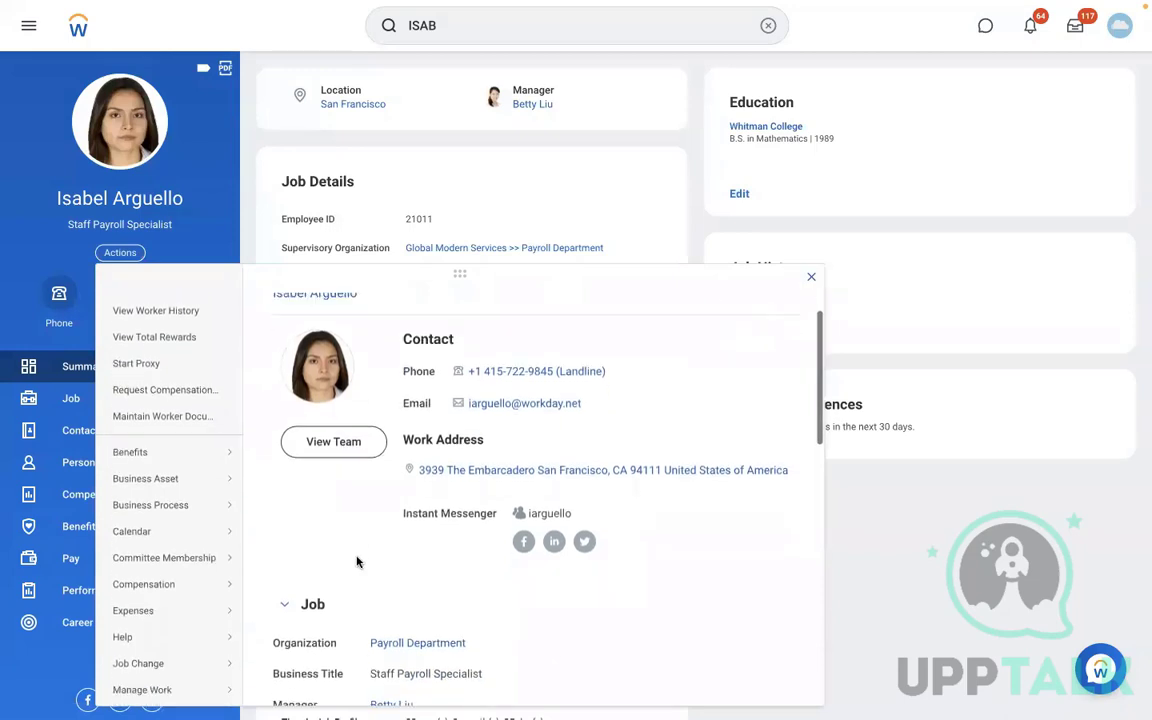
scroll(356, 562, "down", 1)
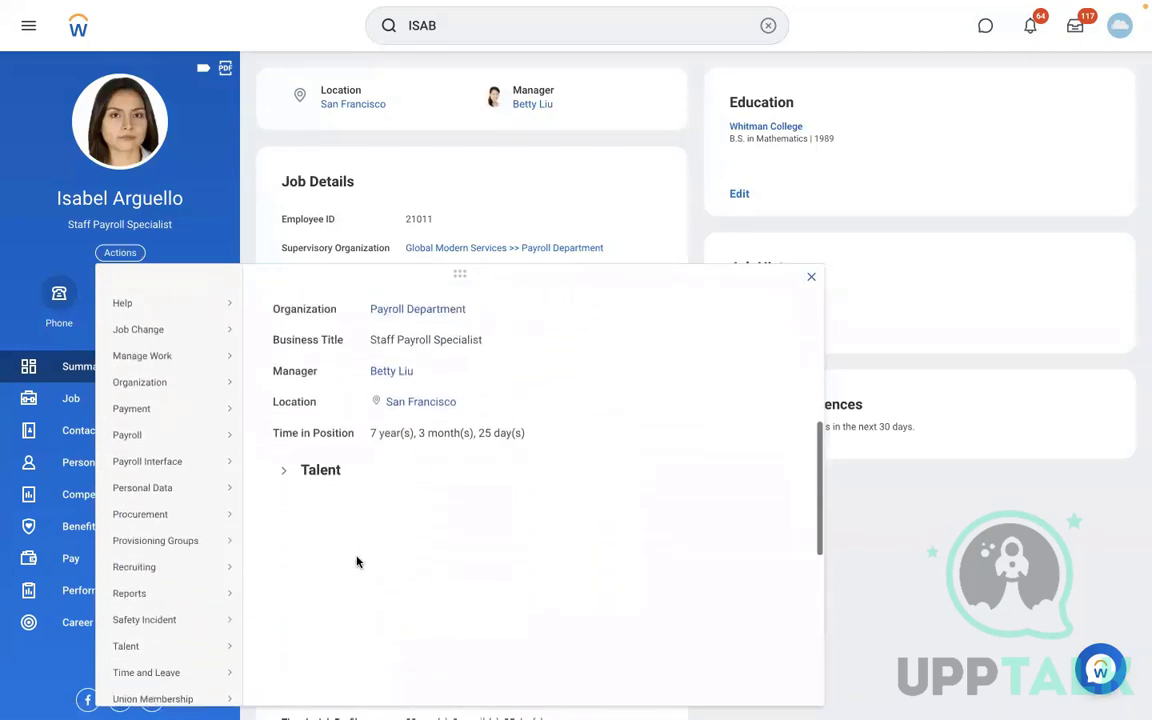
mouse_move(146, 440)
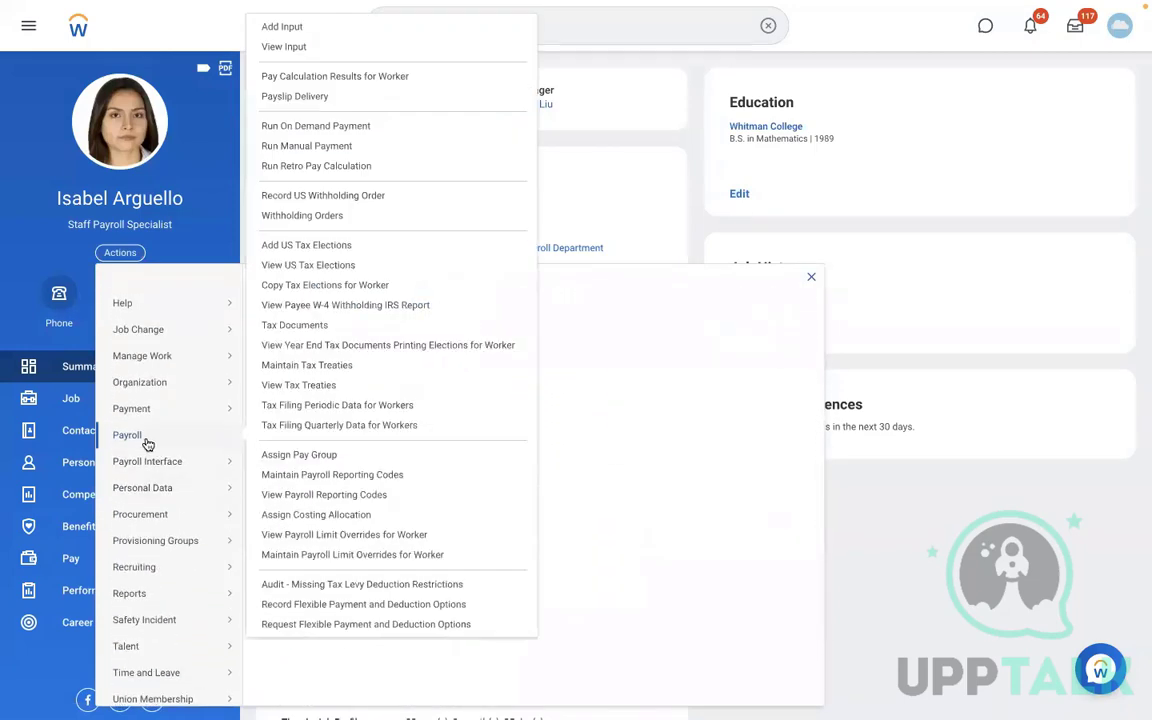
left_click(282, 454)
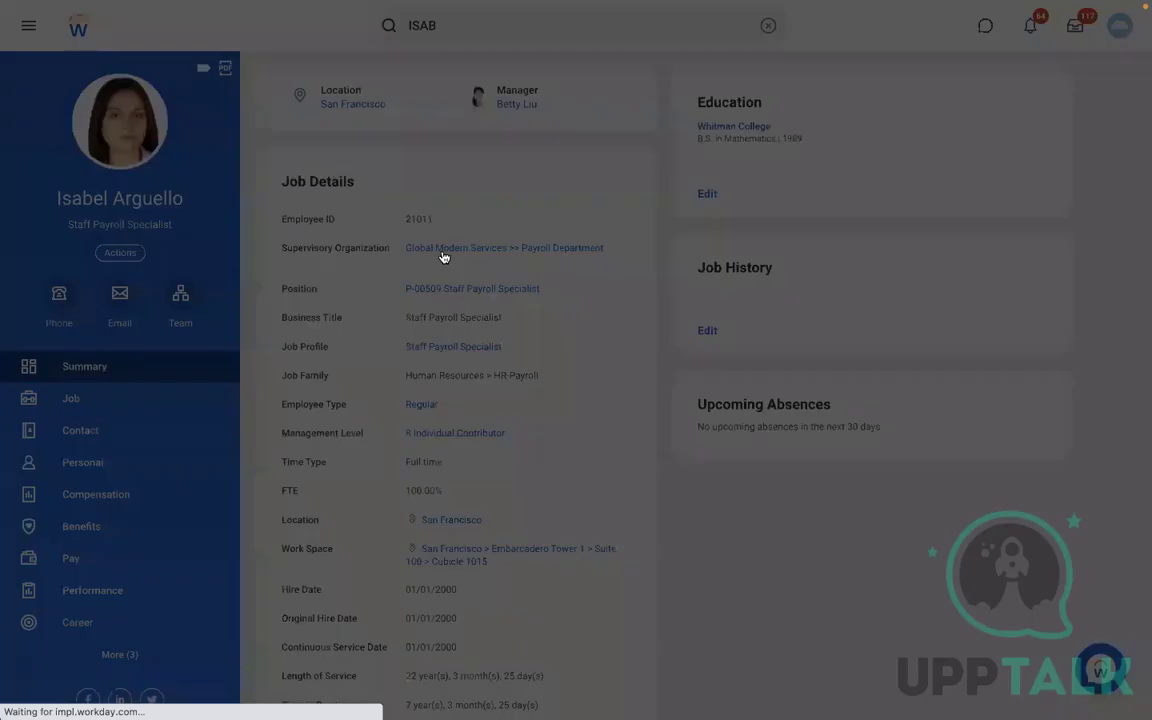
left_click(444, 206)
type("01/01/202")
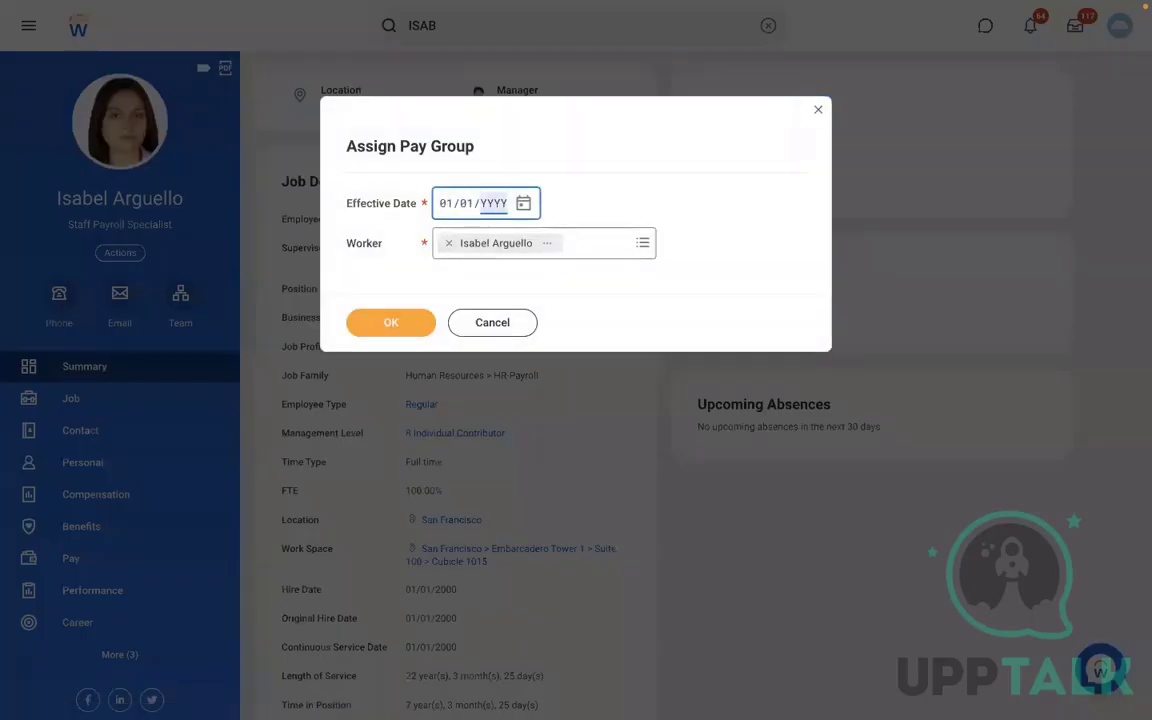
type("2")
left_click(381, 329)
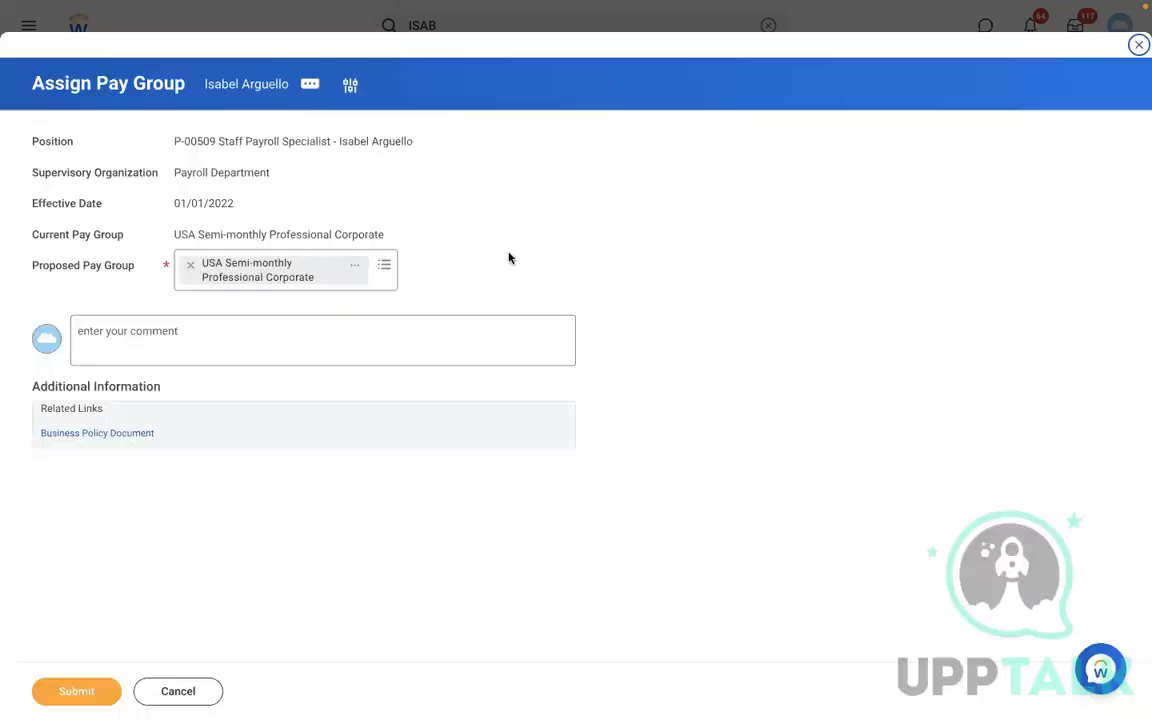
- Replace the proposed pay group with RBS - Monthly PYG and submit the assignment
left_click(188, 265)
left_click(187, 265)
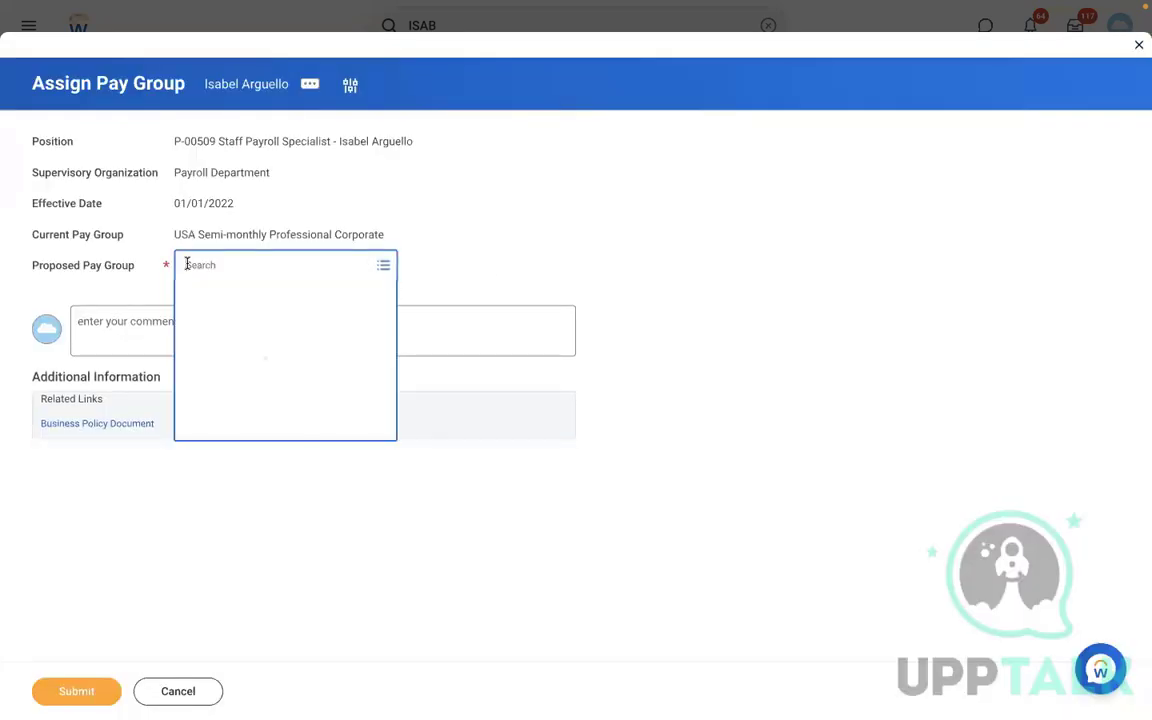
type("RBS")
key("Return")
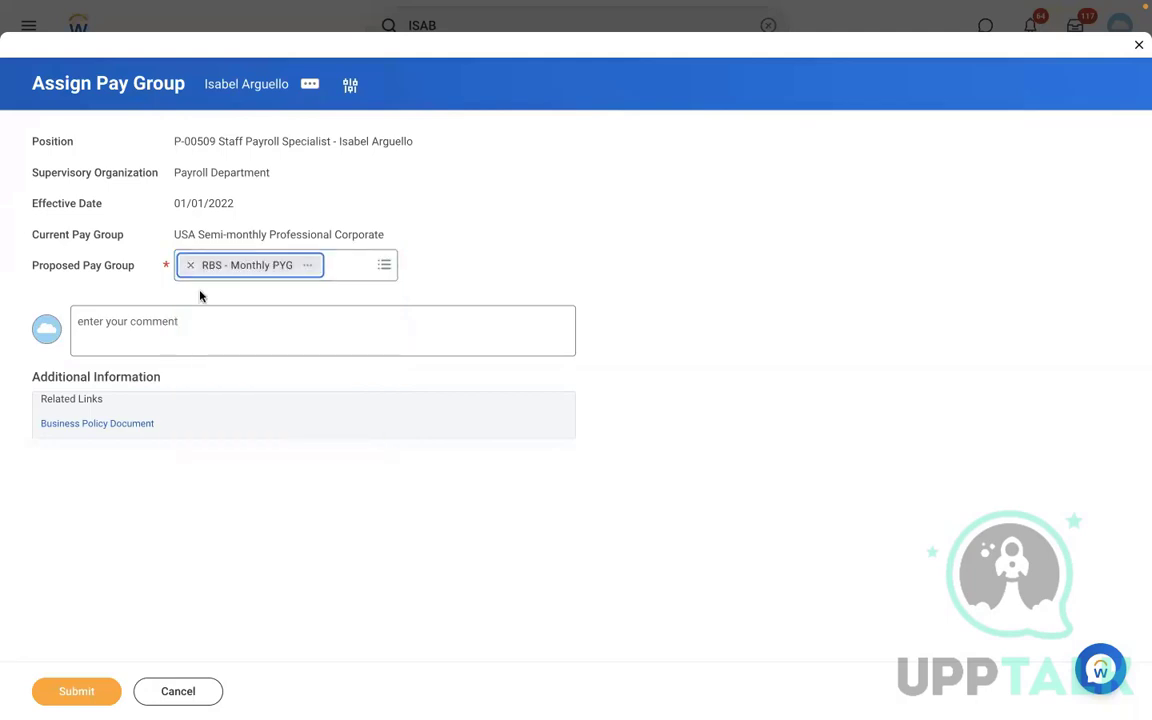
left_click(76, 688)
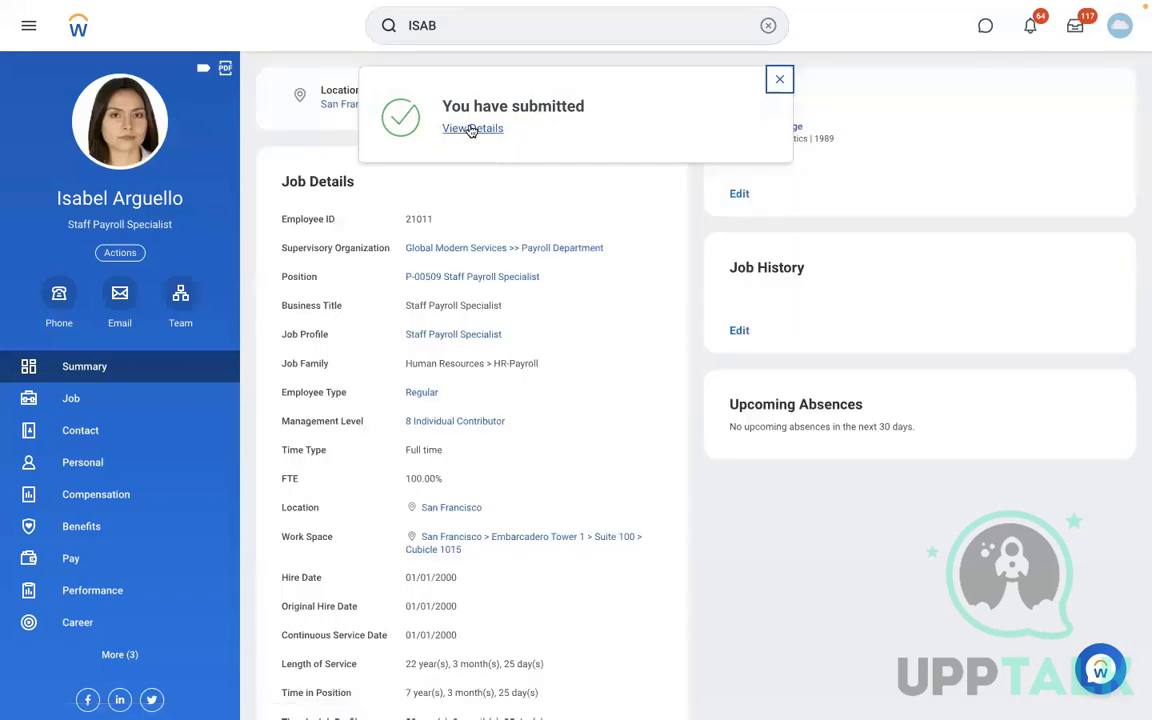
- Review the submitted assignment details and open the RBS - Monthly PYG members list
left_click(471, 130)
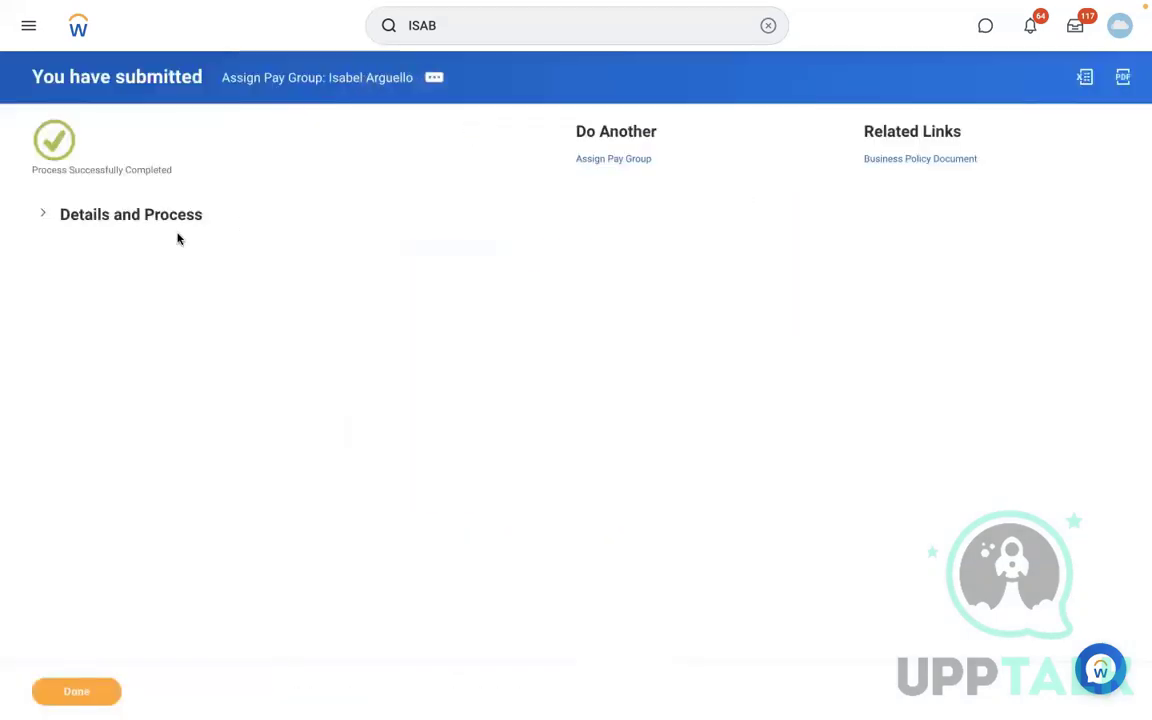
left_click(157, 216)
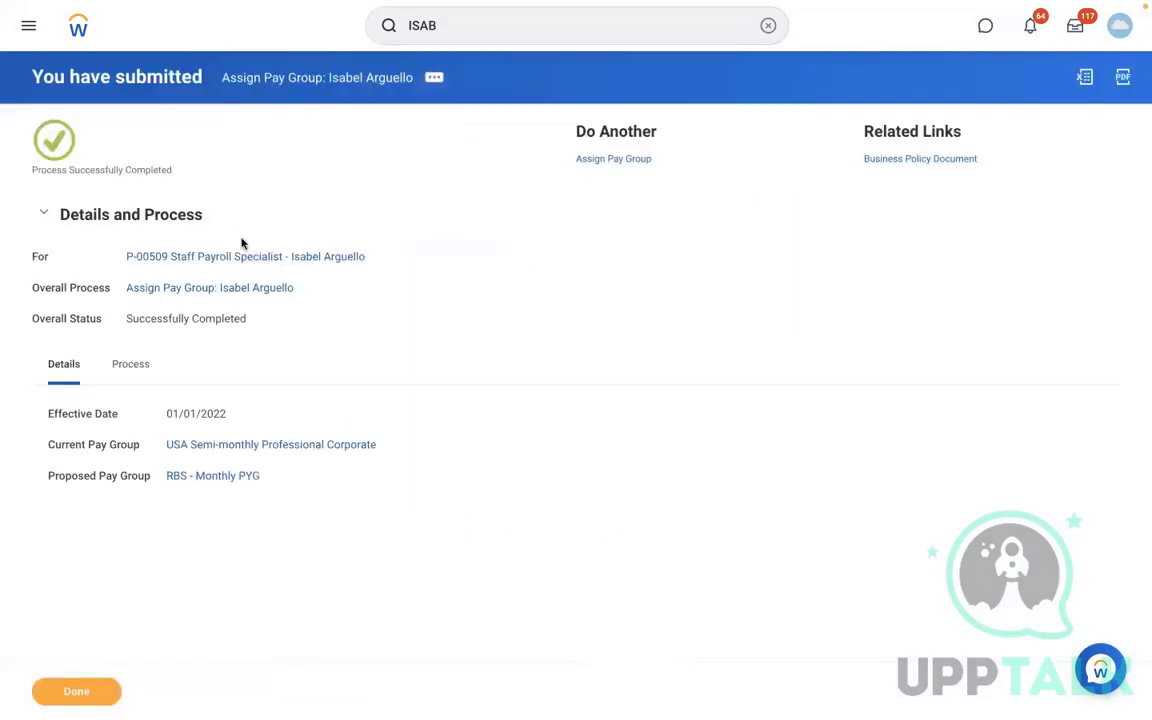
left_click(211, 477)
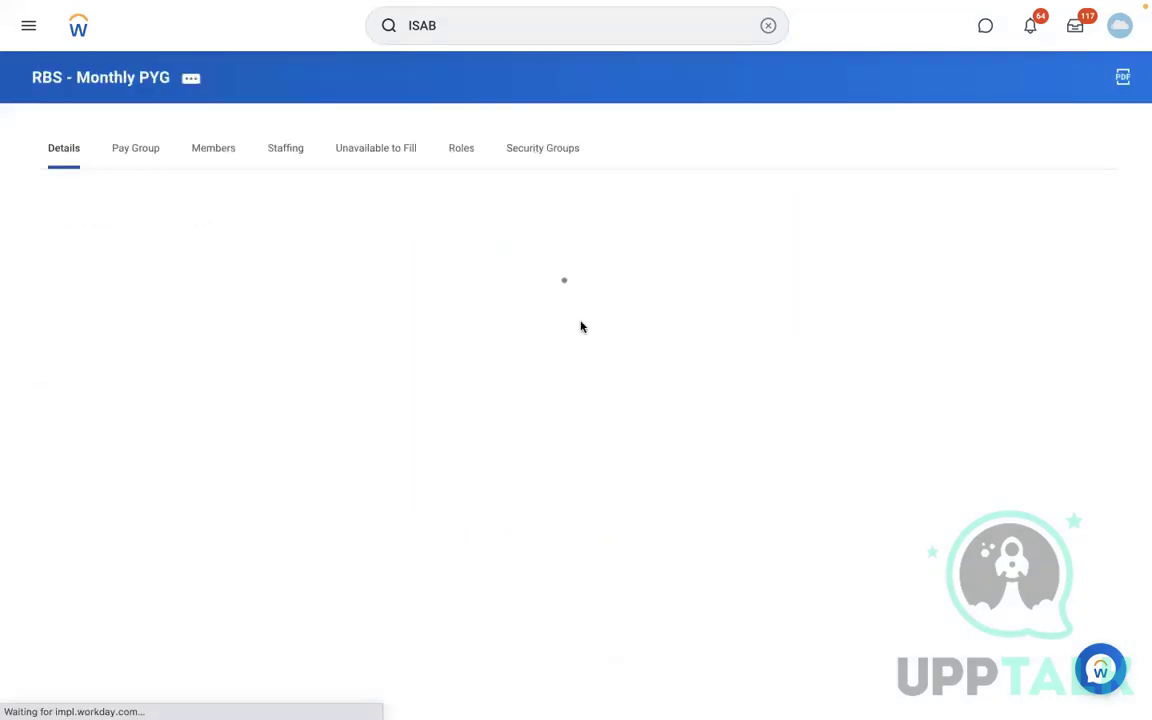
left_click(210, 149)
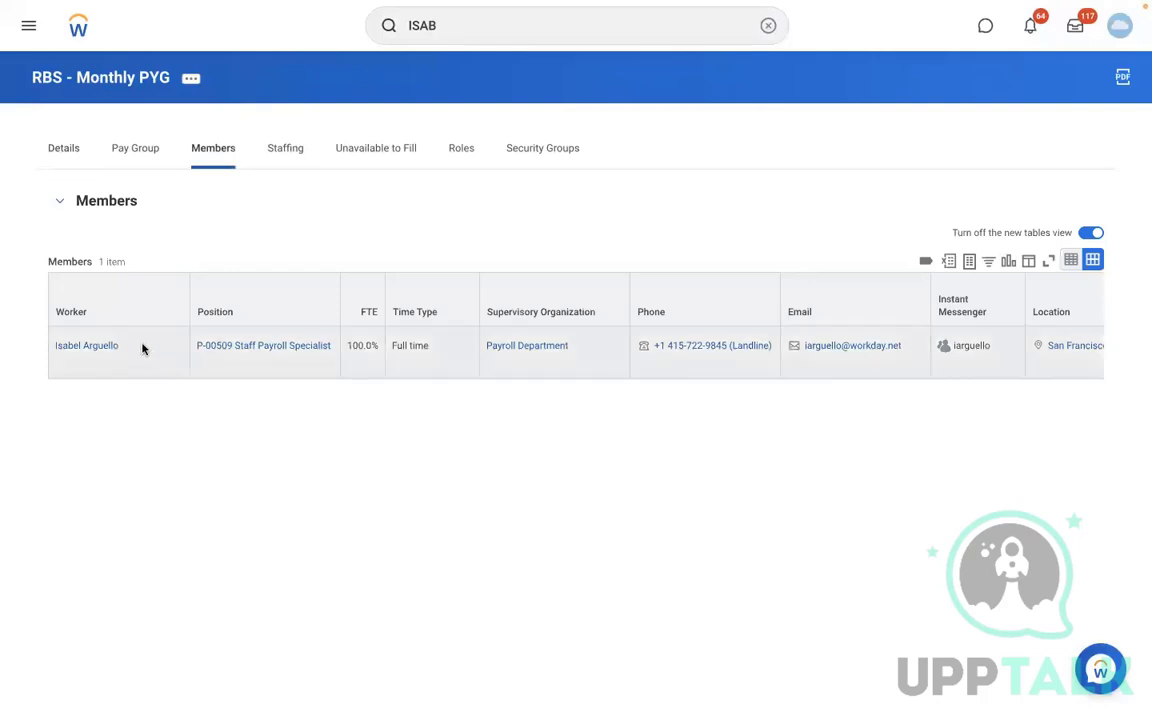
- Open the member's profile, view the team org chart, and open a payroll coordinator's profile
left_click(96, 346)
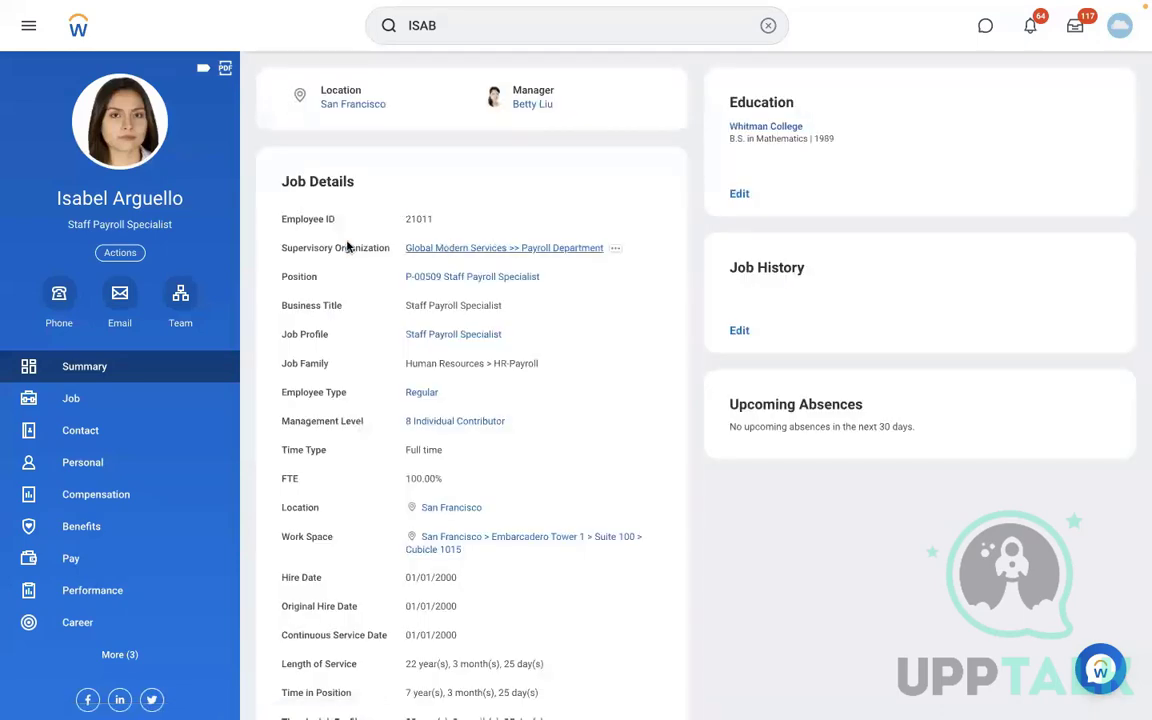
left_click(183, 312)
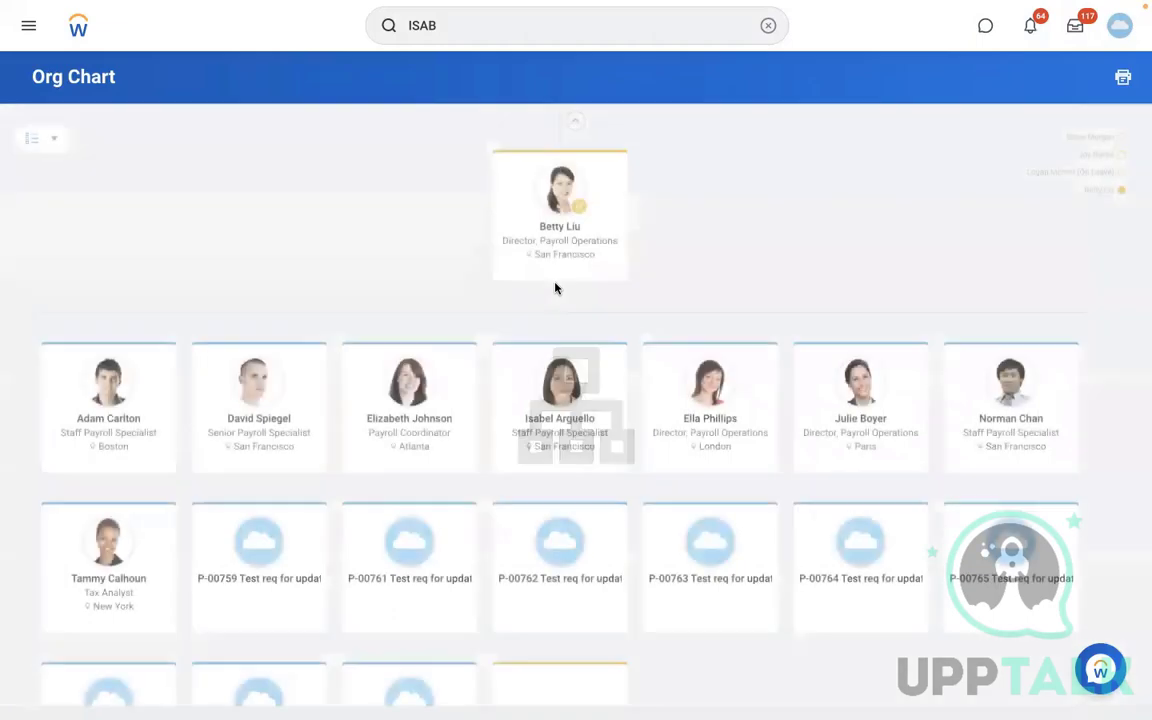
left_click(409, 423)
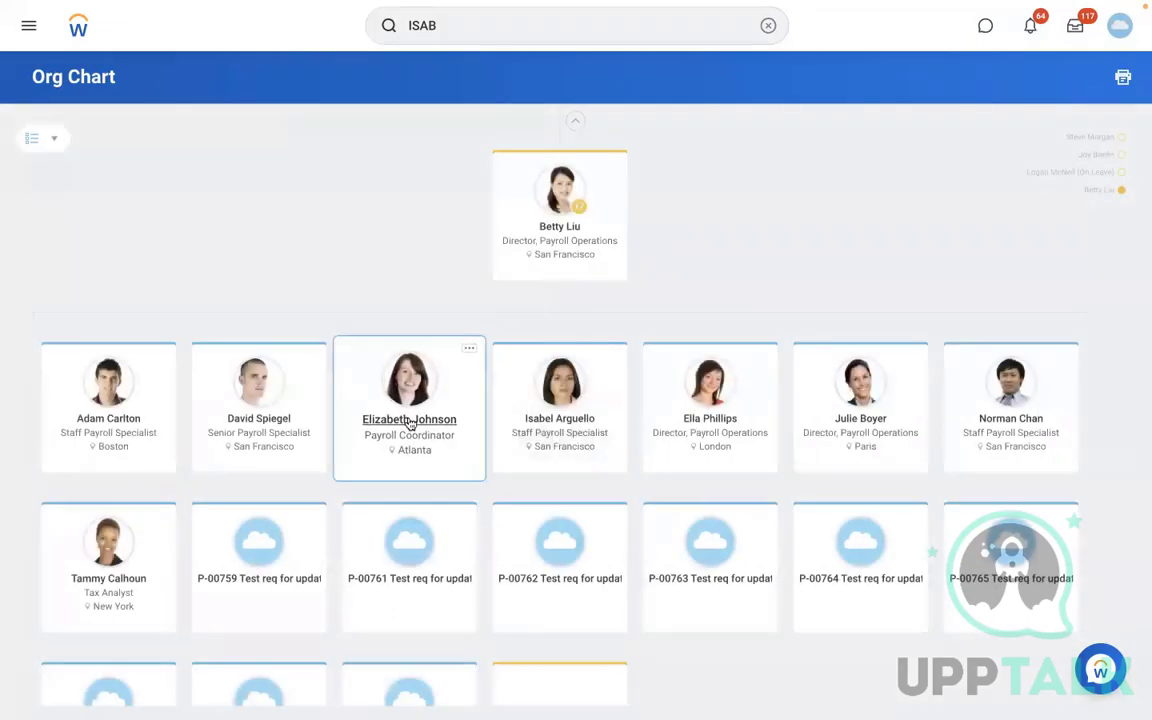
left_click(409, 420)
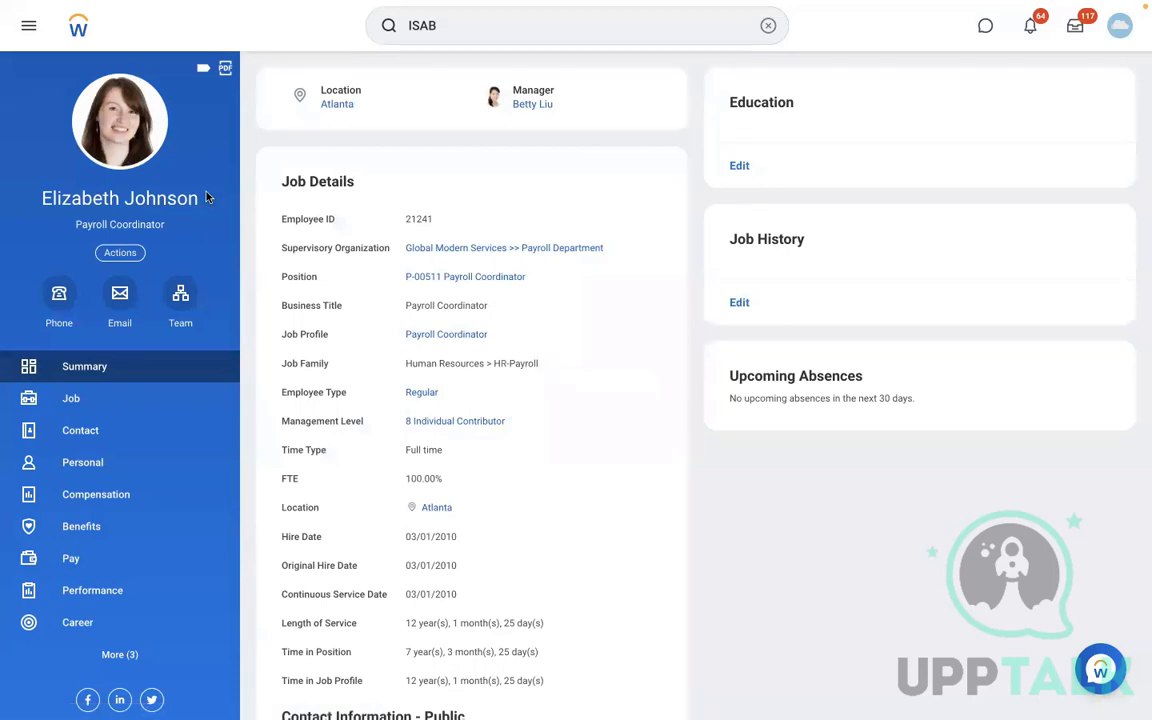
left_click_drag(205, 197, 39, 205)
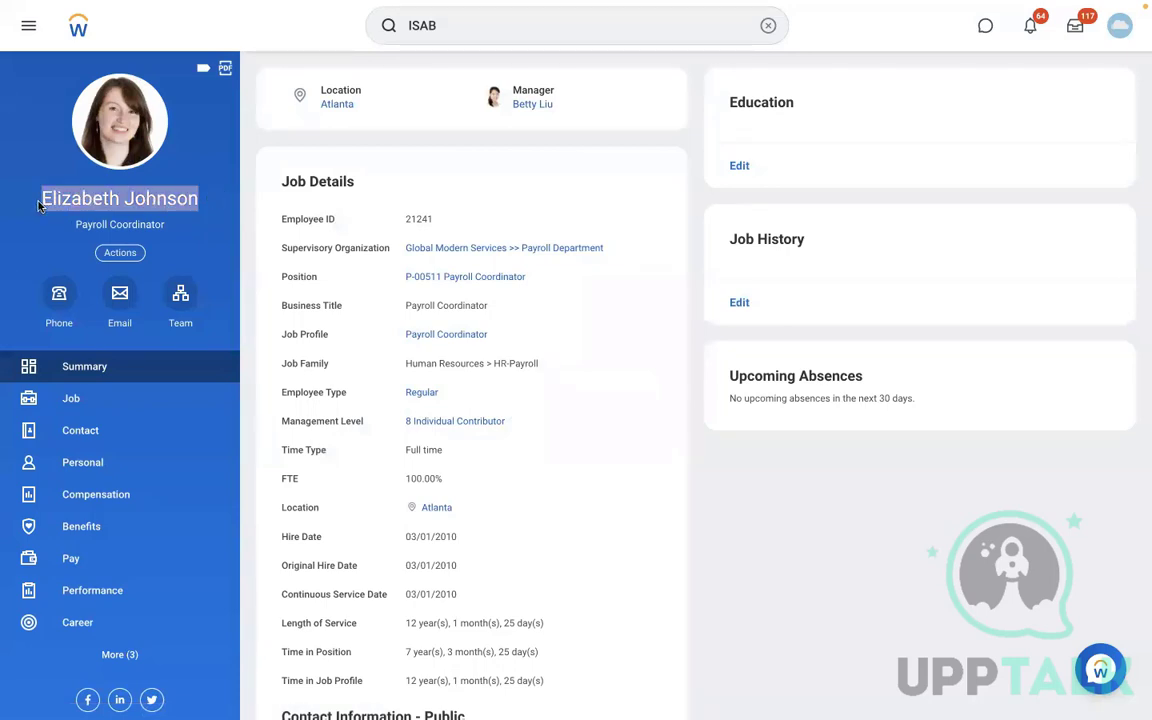
- Launch Assign Pay Group with effective date 01/01/2022 for the payroll coordinator whose profile is open
left_click(768, 25)
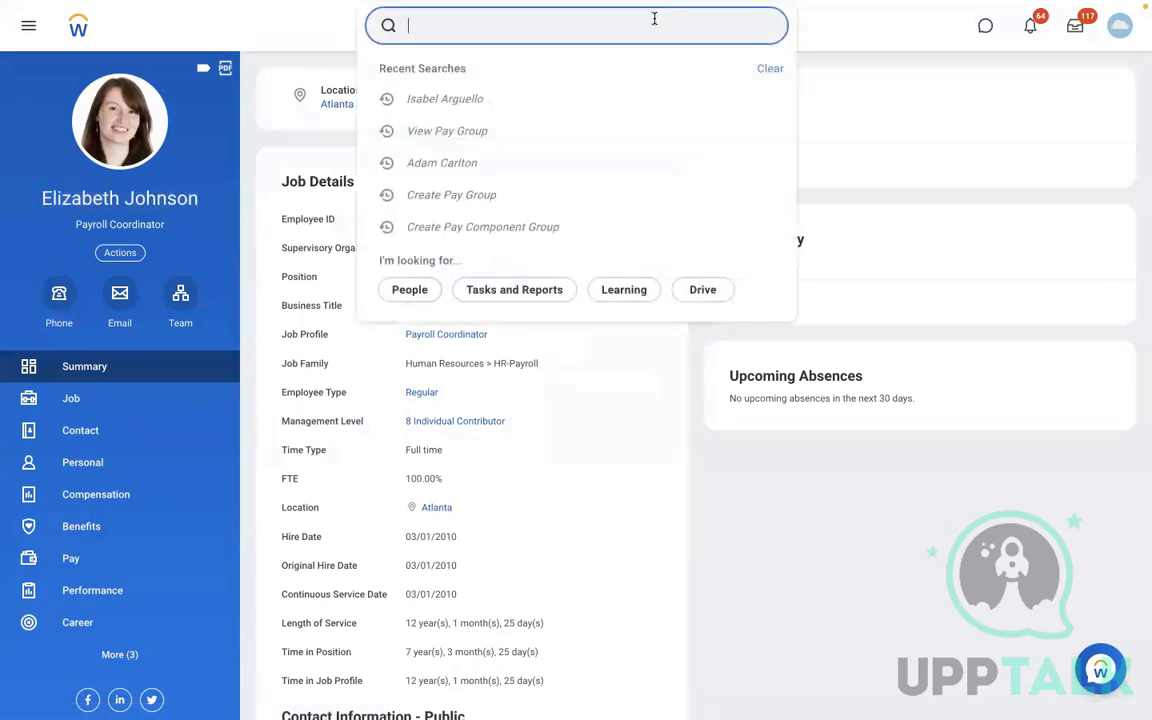
type("ASSIGN PAY ")
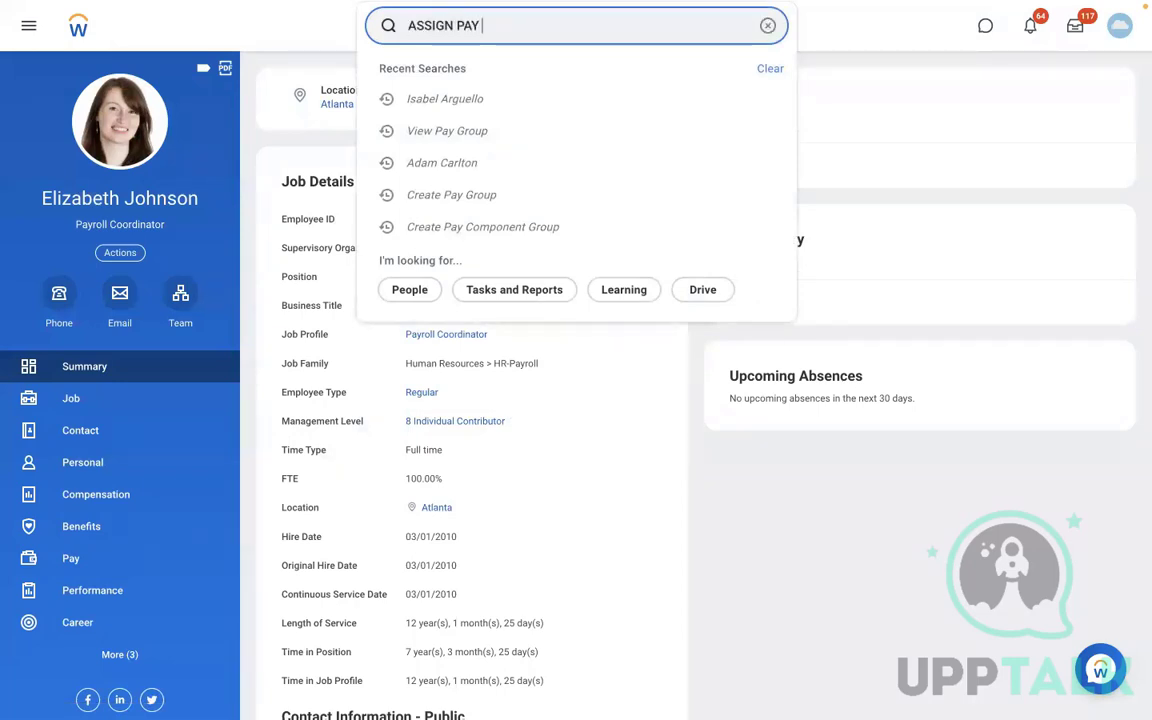
type("GROUP")
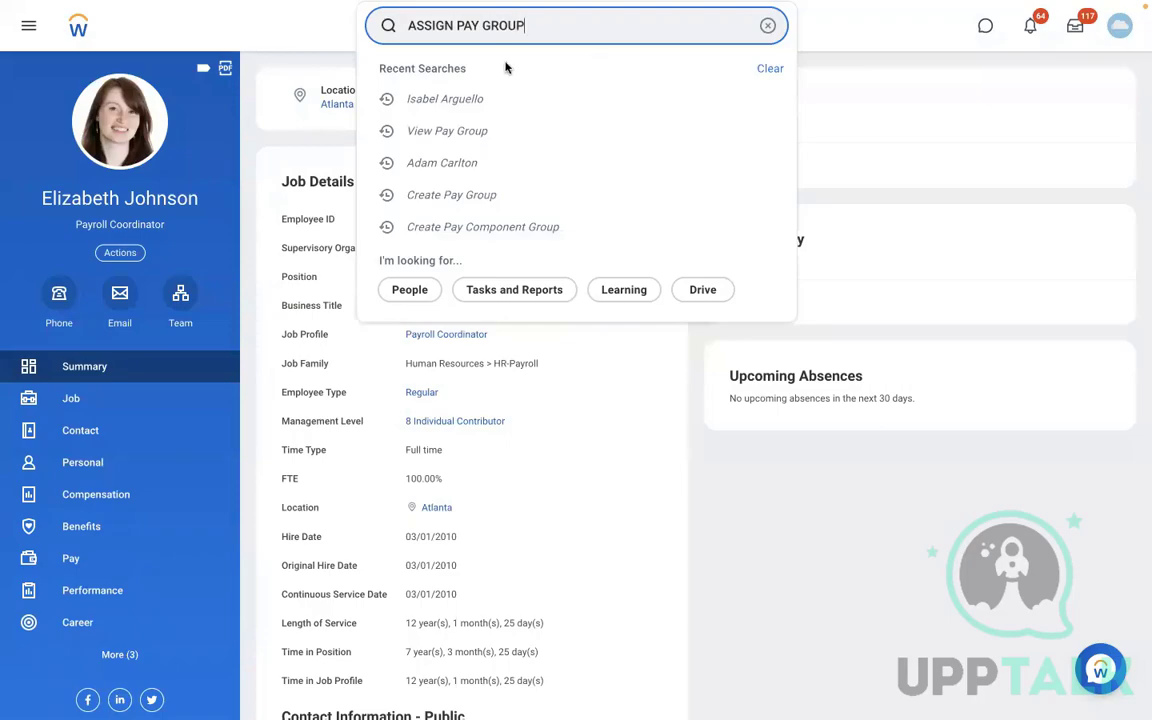
left_click(477, 80)
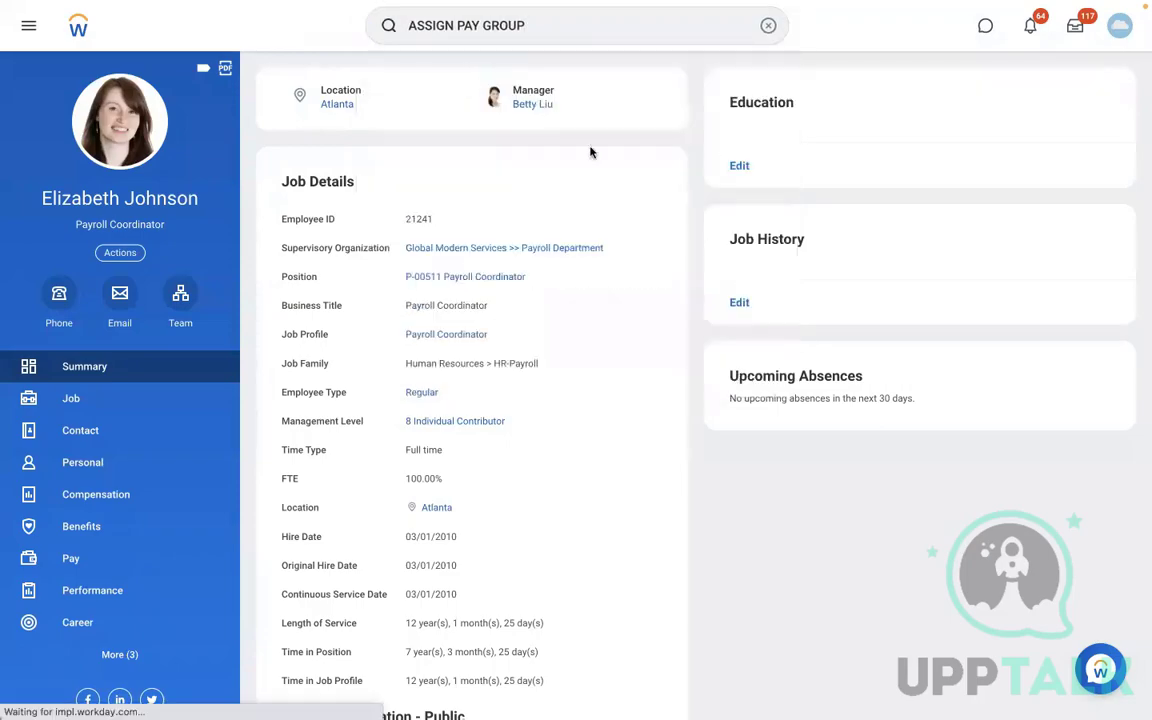
left_click(445, 205)
type("01012022")
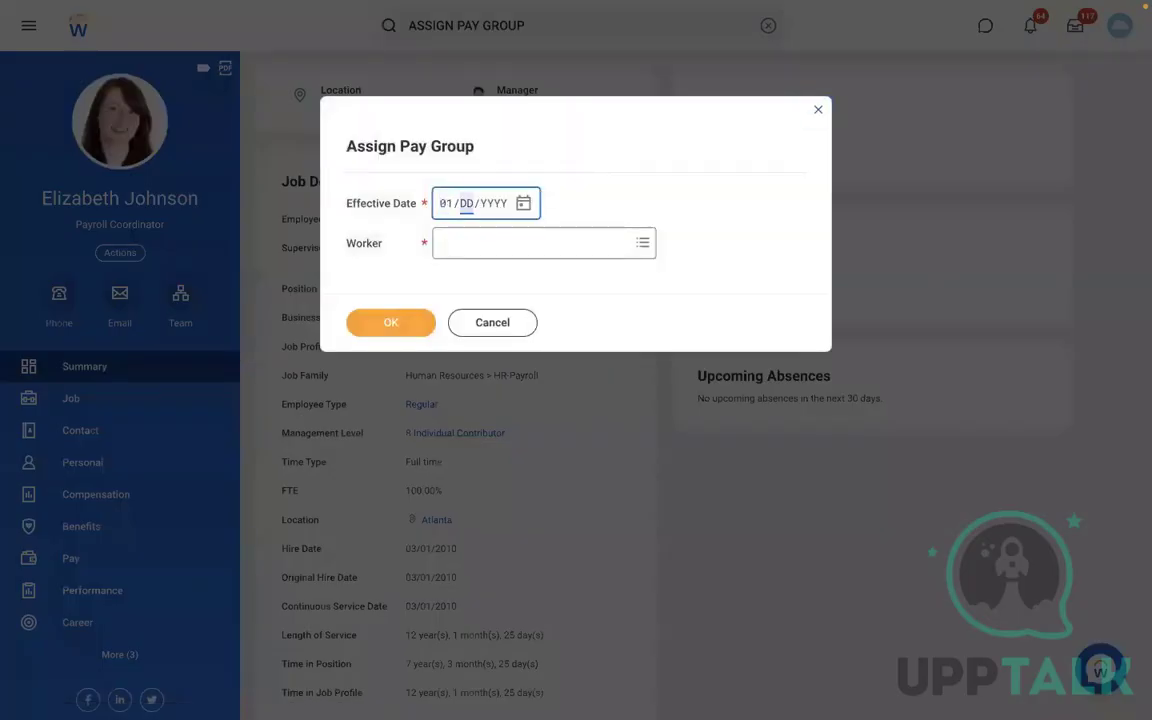
left_click(476, 244)
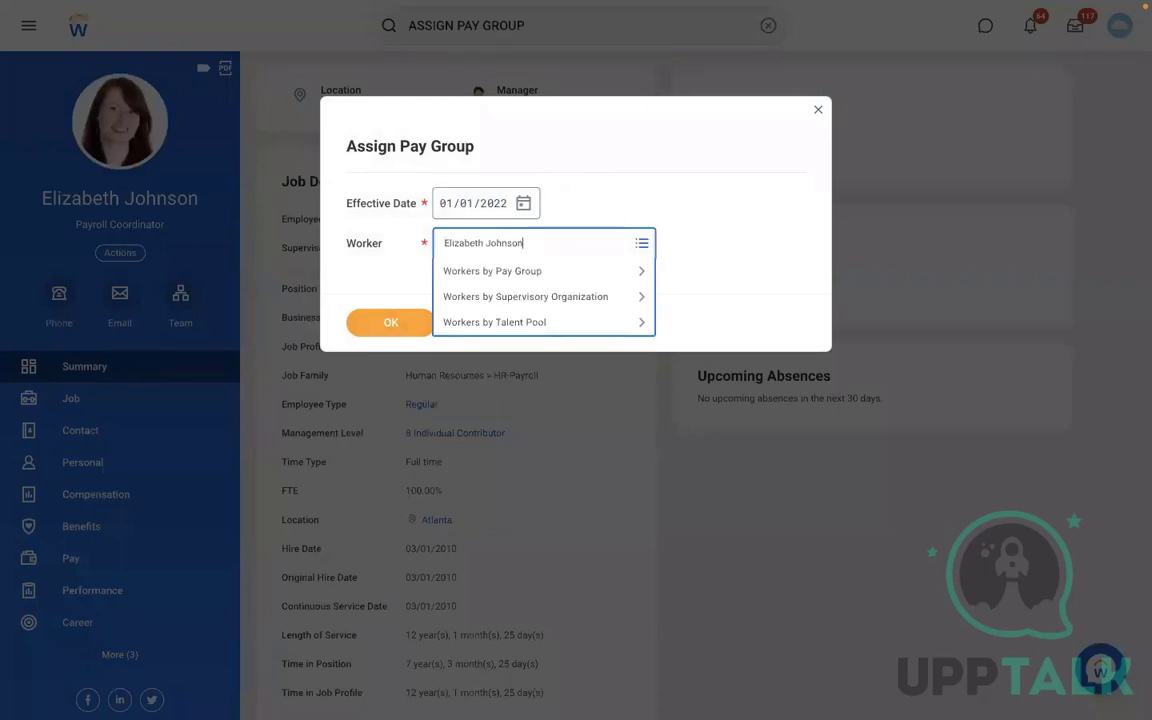
key("Return")
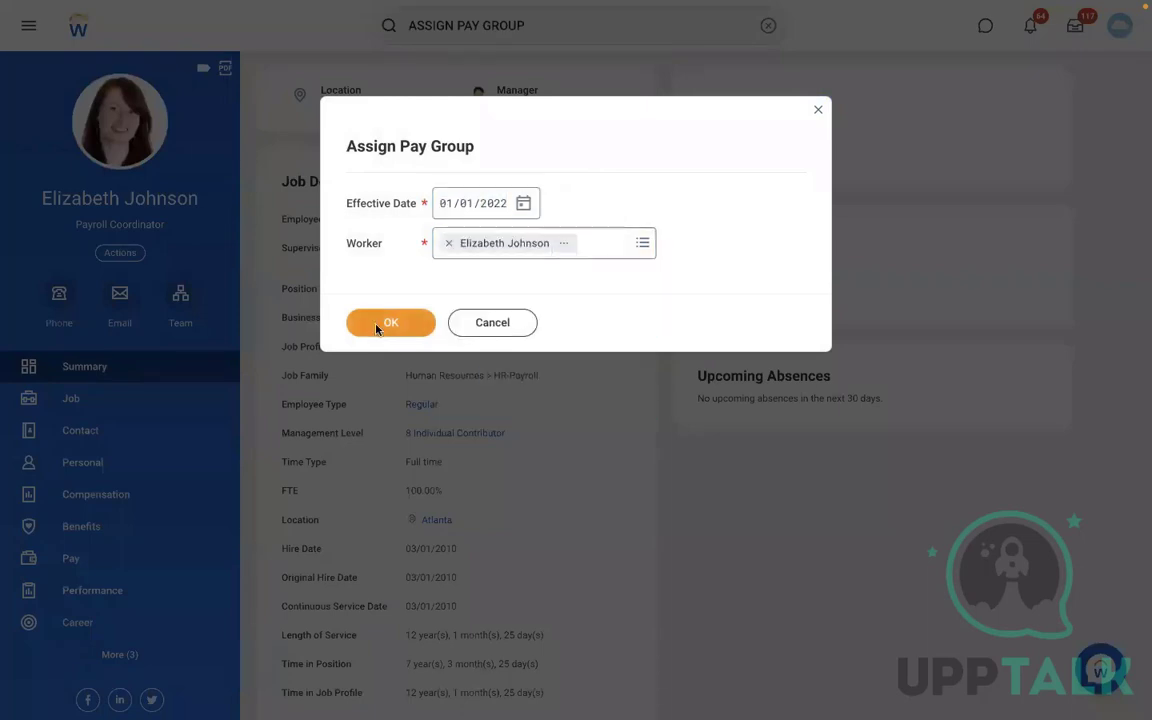
left_click(386, 322)
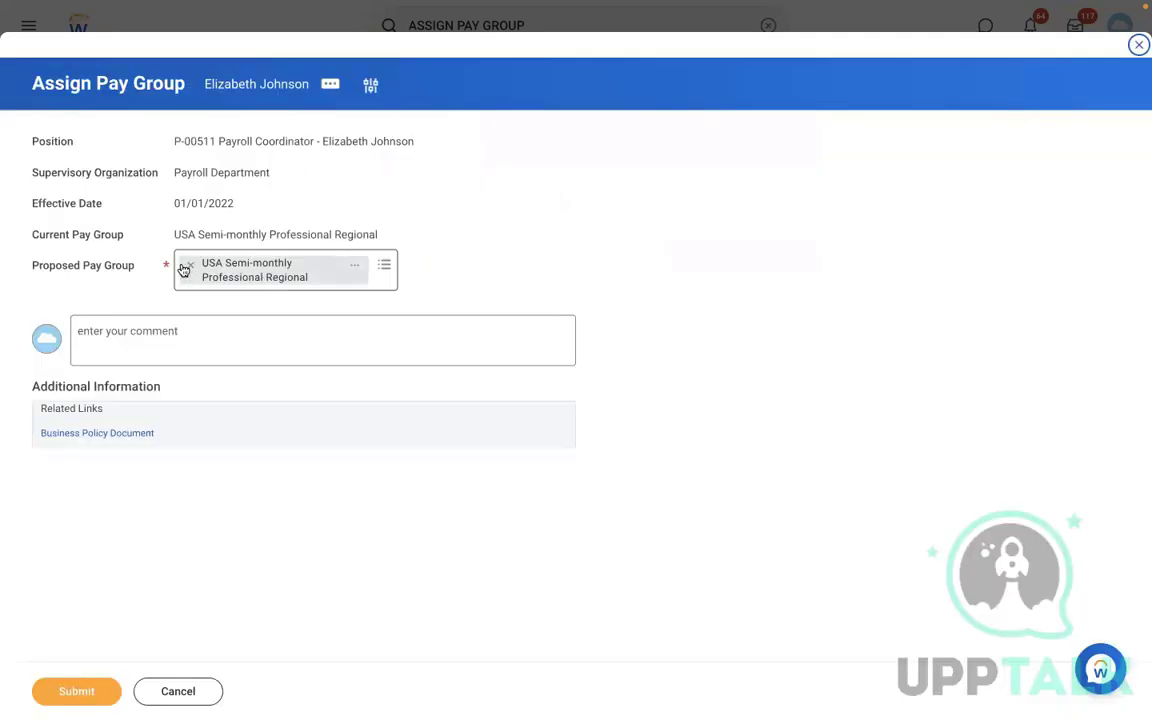
- Replace the proposed pay group with RBS - Monthly PYG and submit the assignment
left_click(191, 268)
type("RBS")
key("Return")
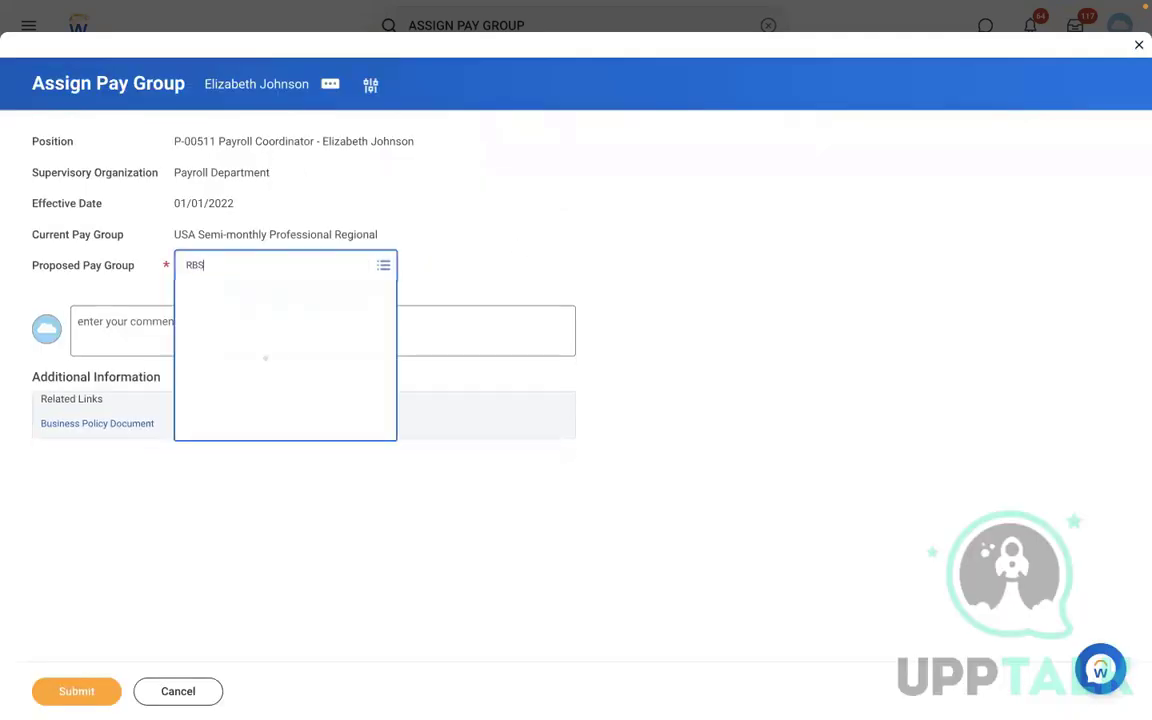
left_click(63, 692)
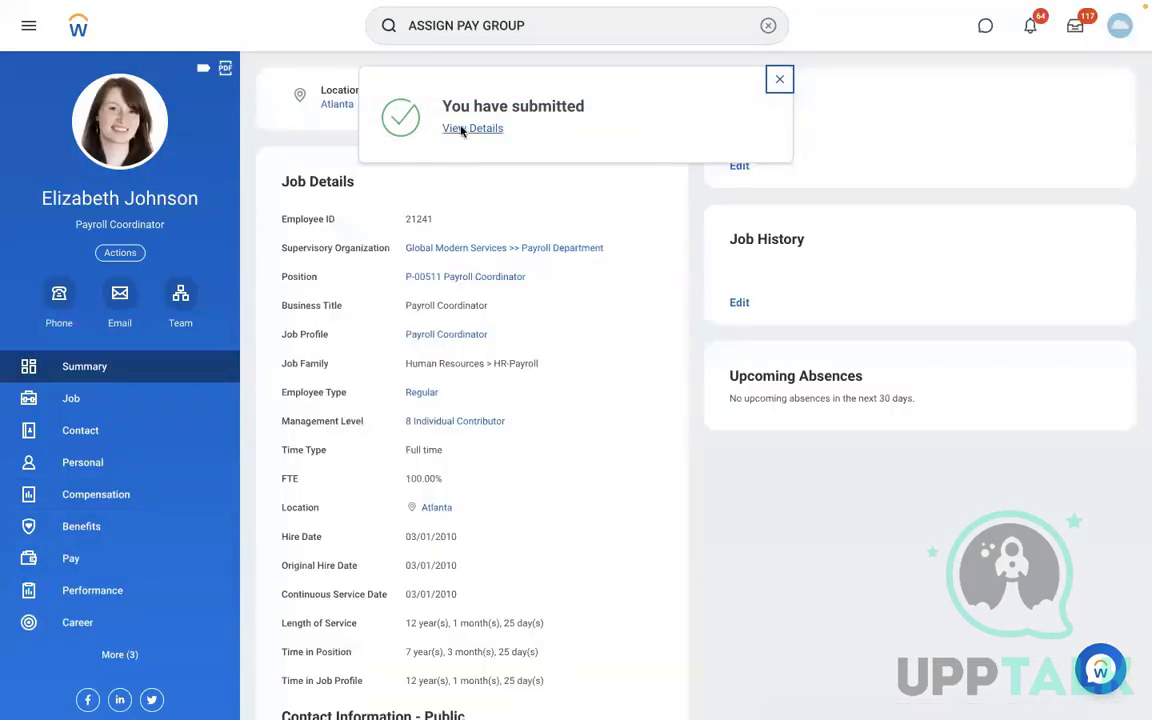
- Open the submitted assignment's details and view the RBS - Monthly PYG members list
left_click(462, 130)
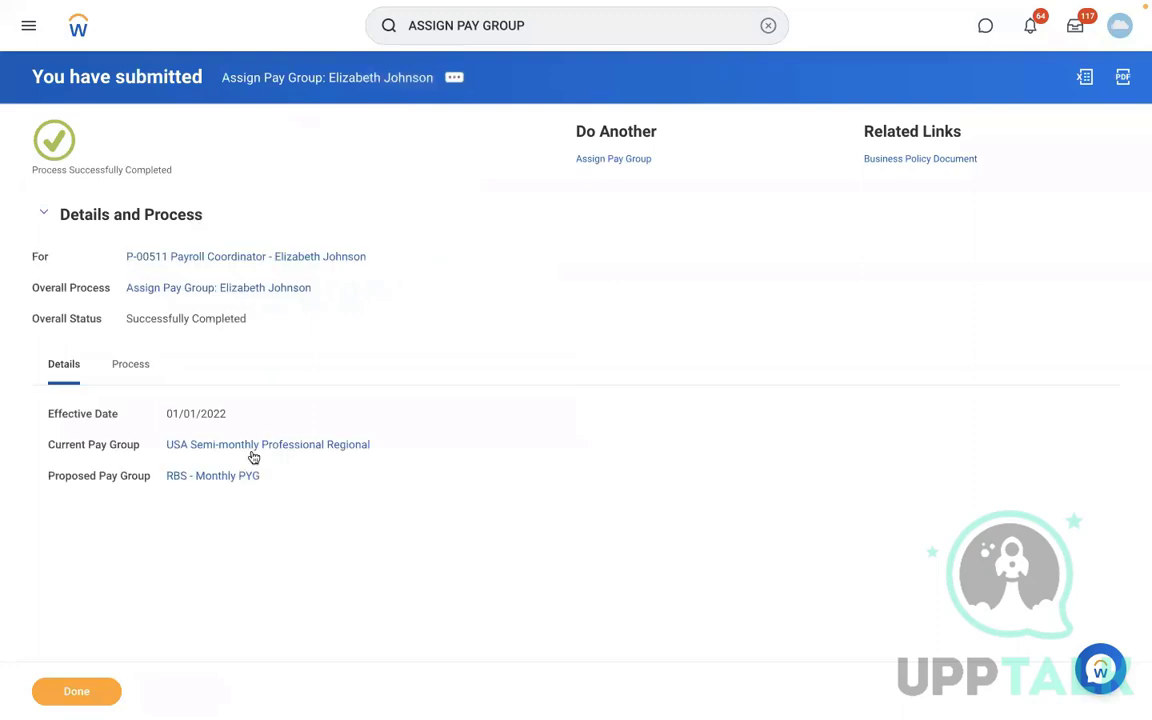
left_click(220, 476)
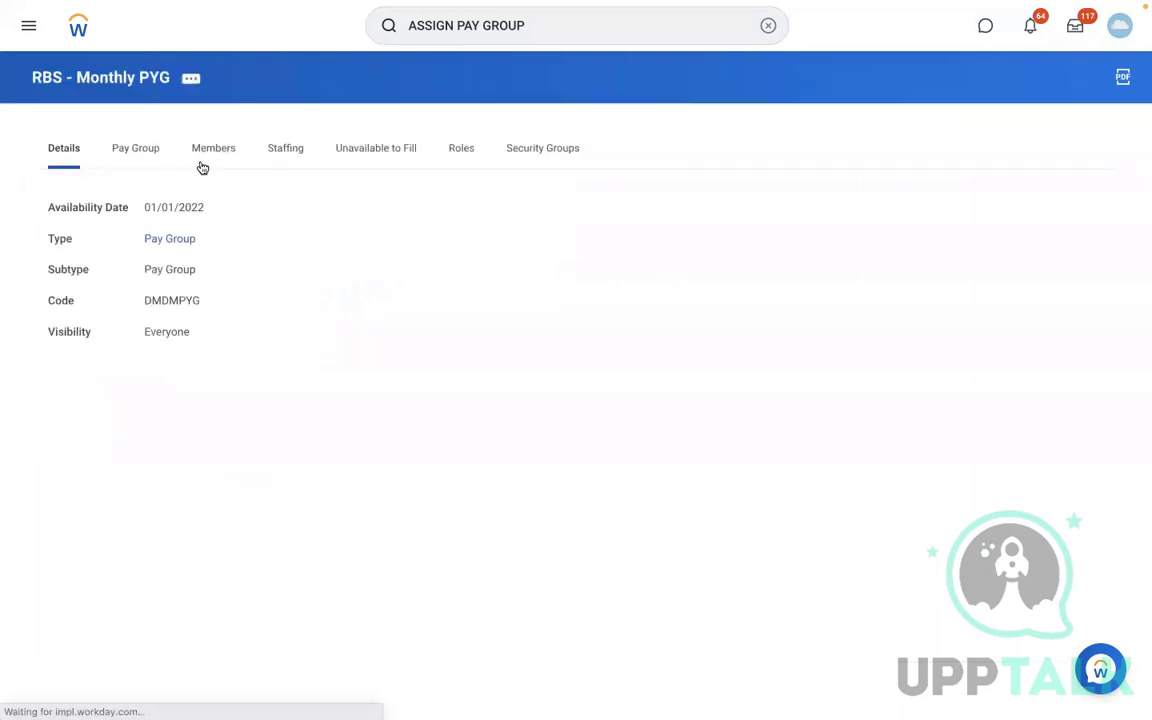
left_click(204, 160)
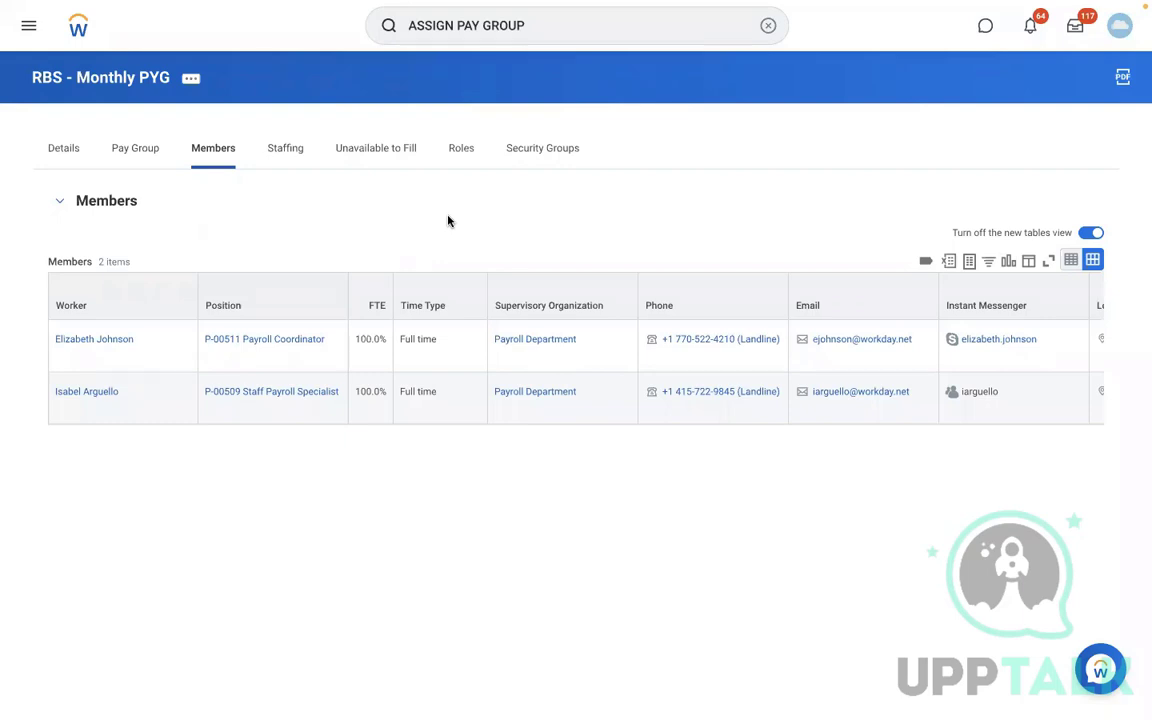
- Open Edit Organization for the RBS - Monthly PYG pay group, review its assignment rules and details, and confirm
left_click(193, 80)
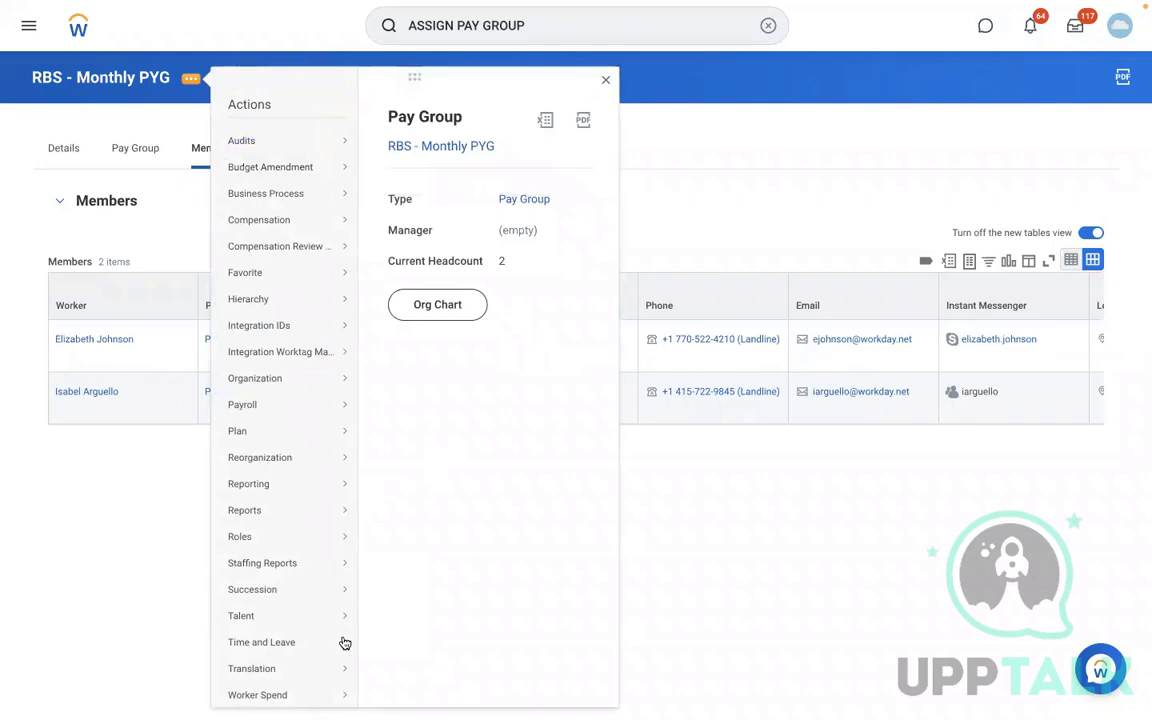
mouse_move(313, 385)
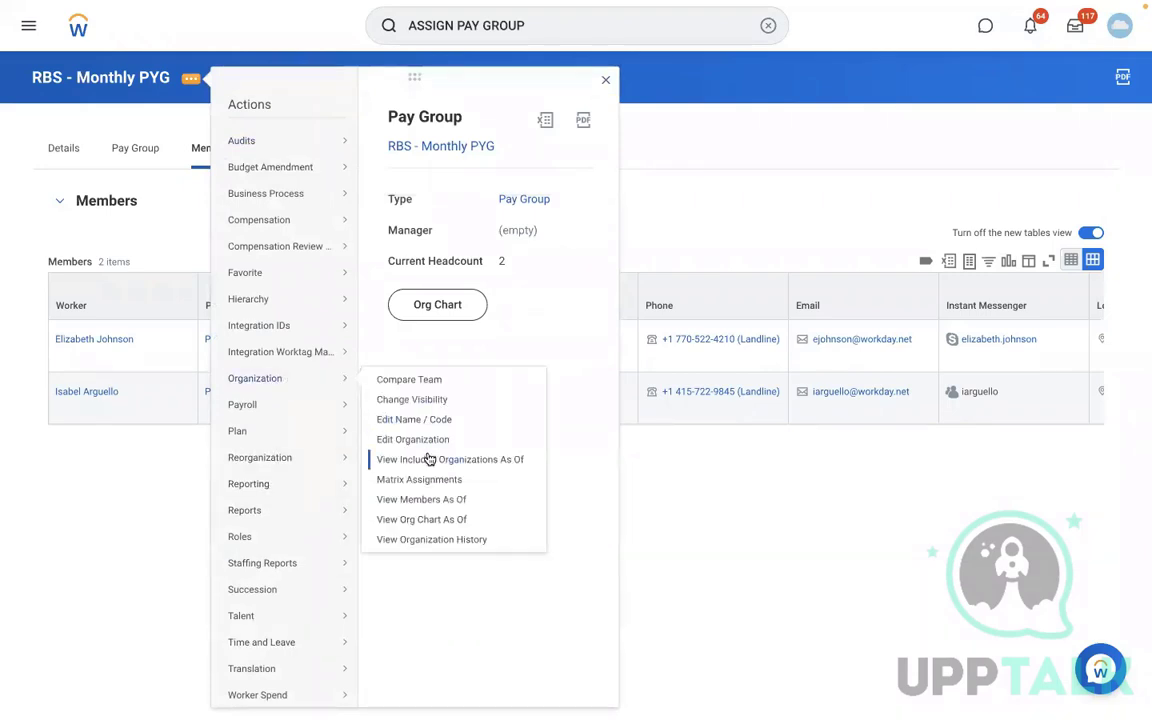
left_click(368, 399)
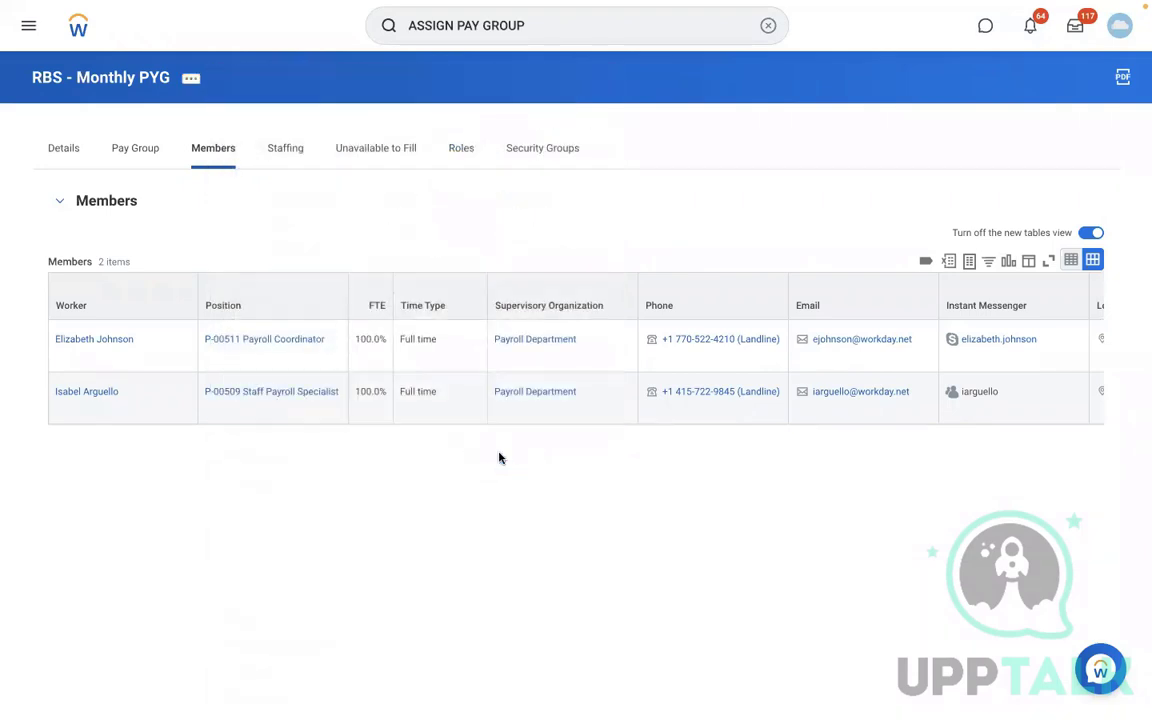
scroll(500, 458, "down", 5)
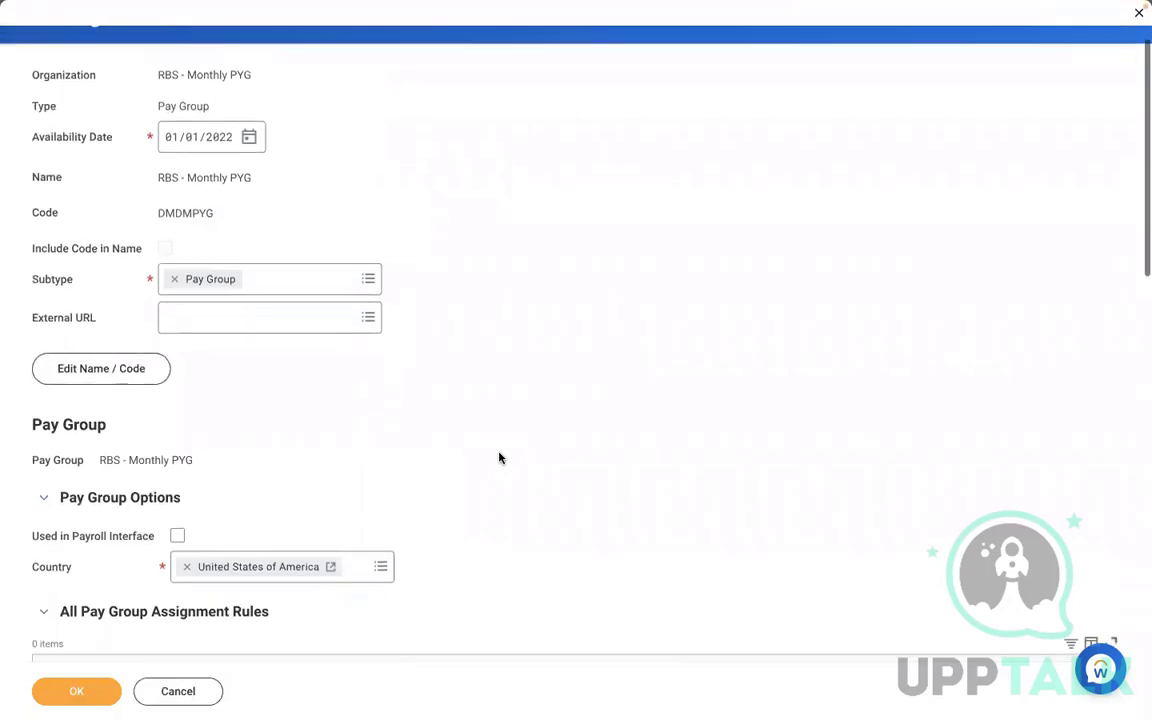
scroll(501, 458, "down", 1)
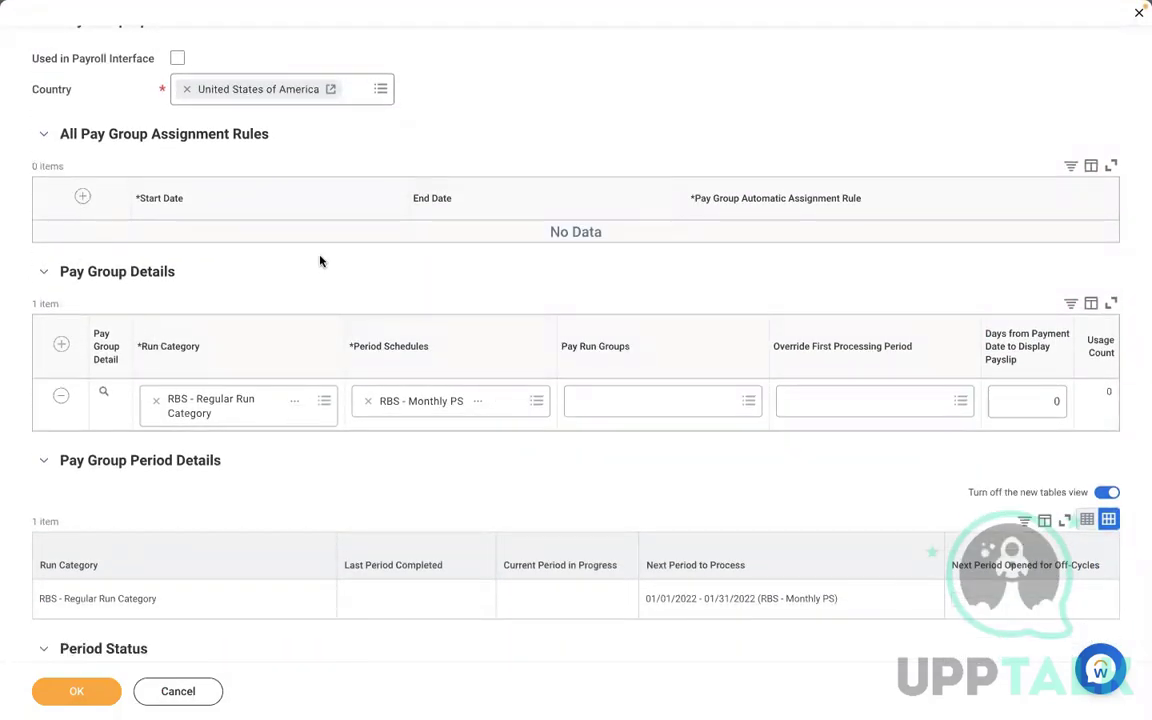
left_click(85, 197)
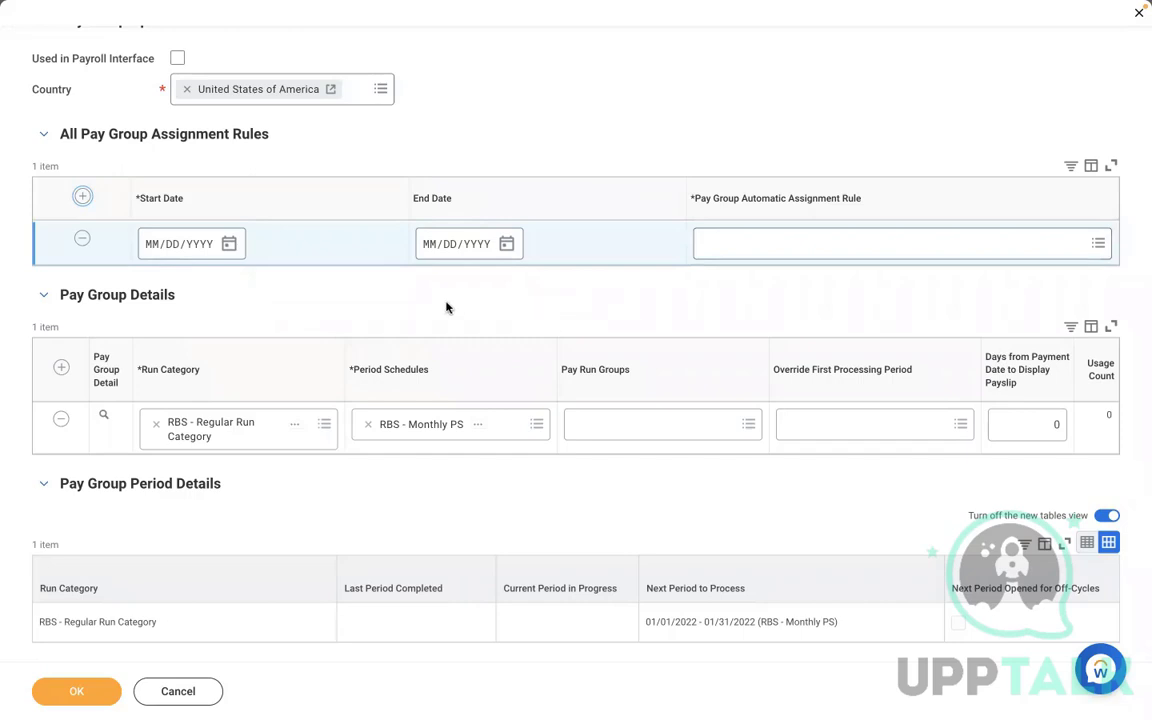
left_click(82, 238)
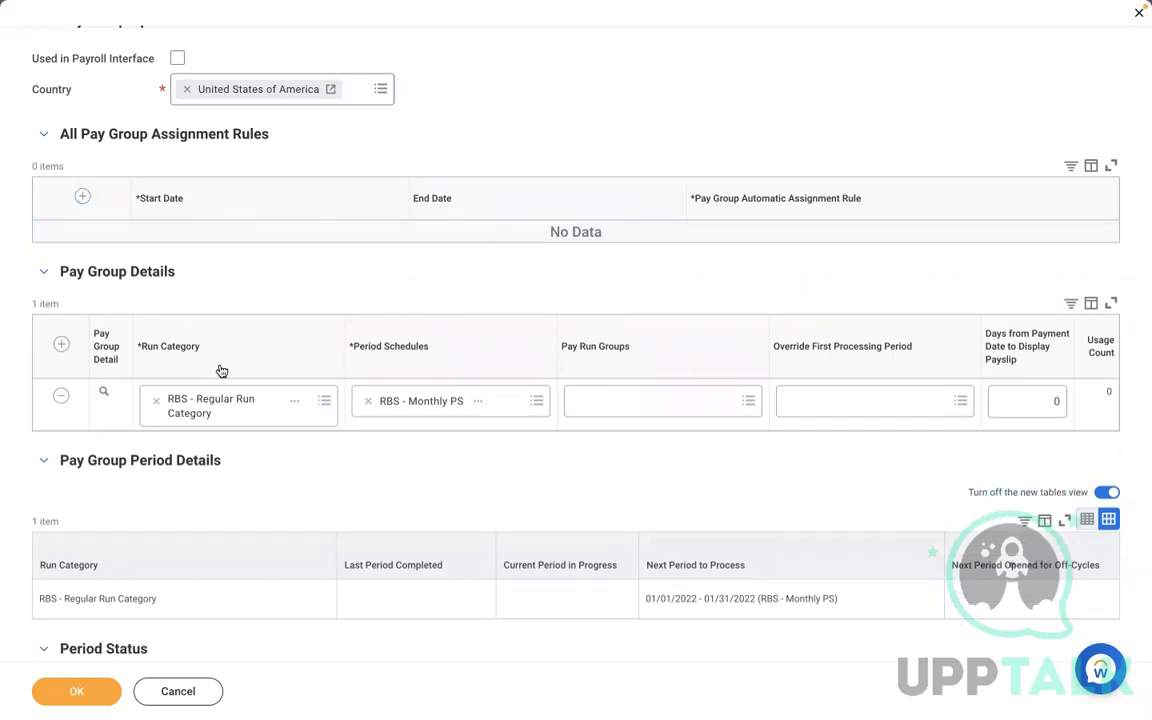
left_click(77, 692)
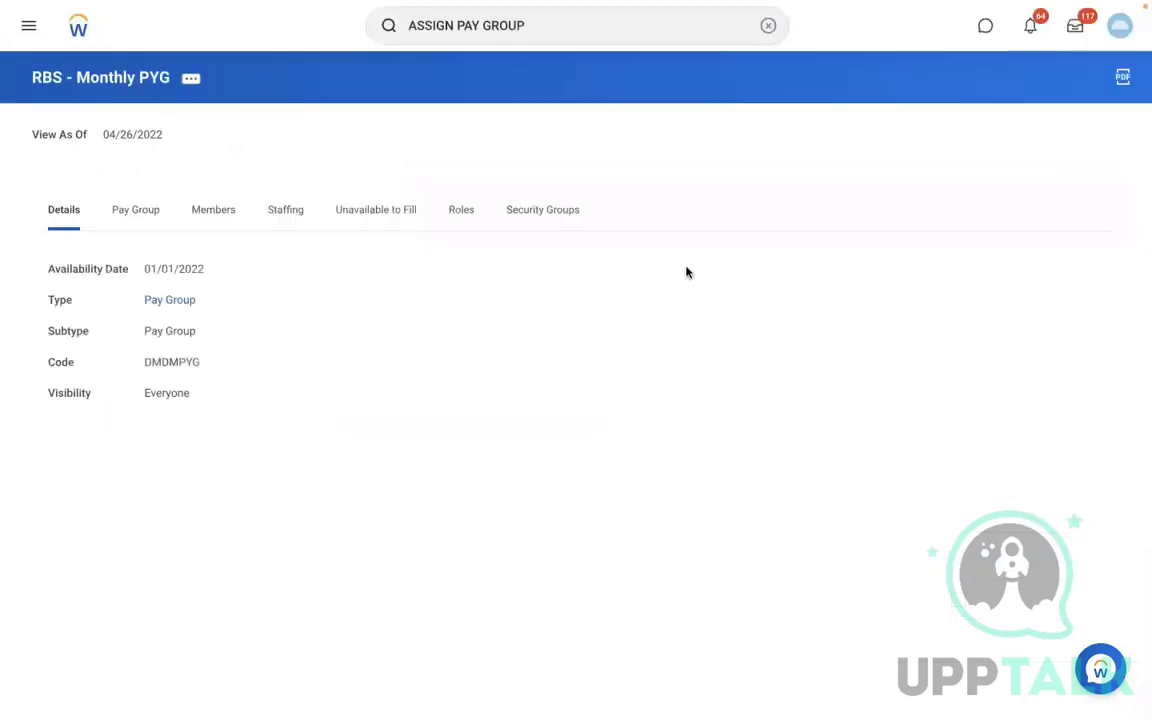
- Launch Create Supervisory Organization from the search and start creating a new reorganization
left_click(766, 26)
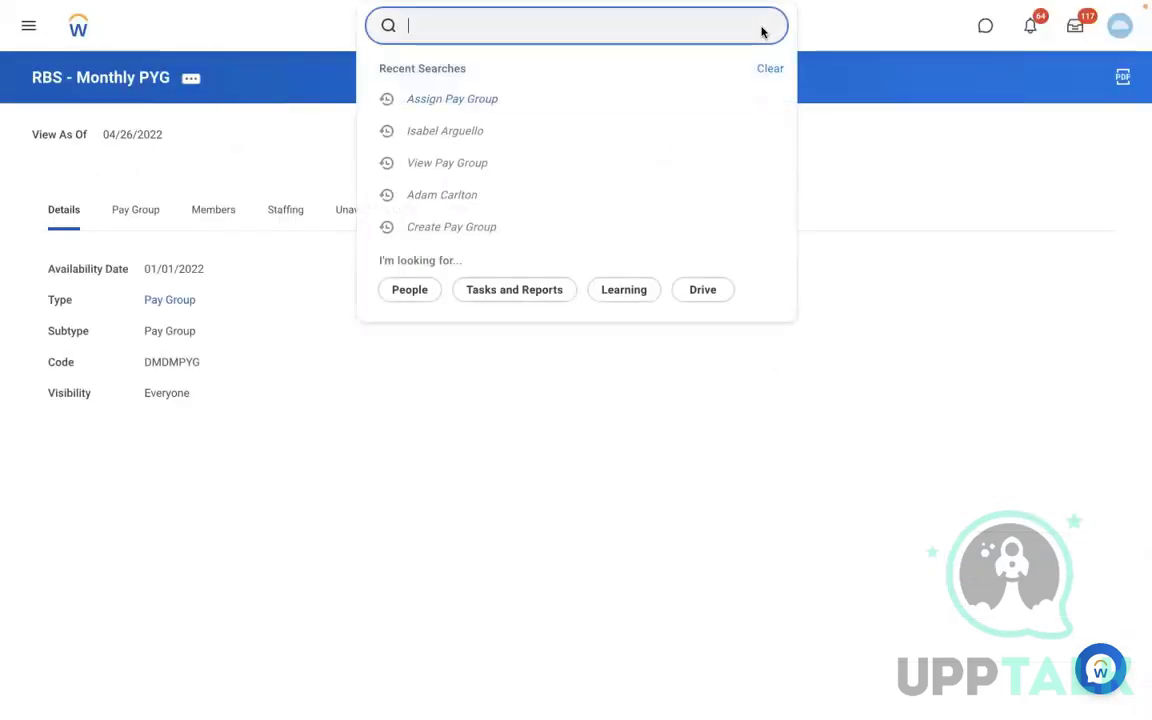
type("create")
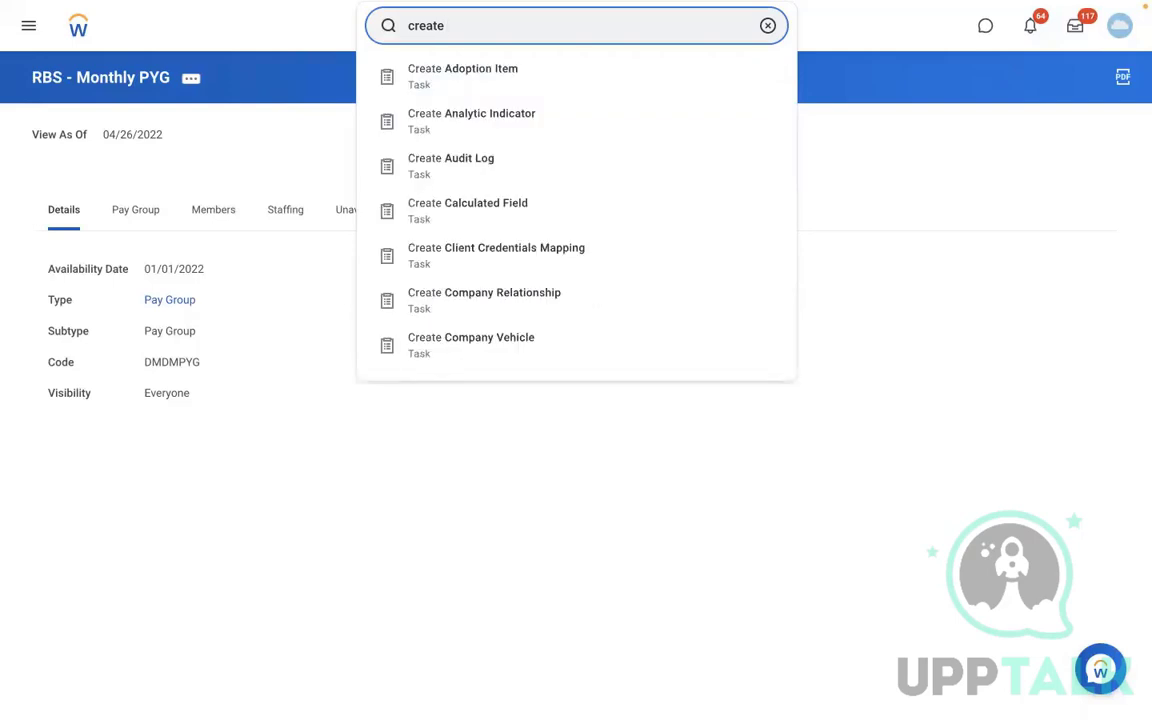
key("BackSpace")
key("BackSpace")
key("BackSpace")
key("BackSpace")
key("BackSpace")
key("BackSpace")
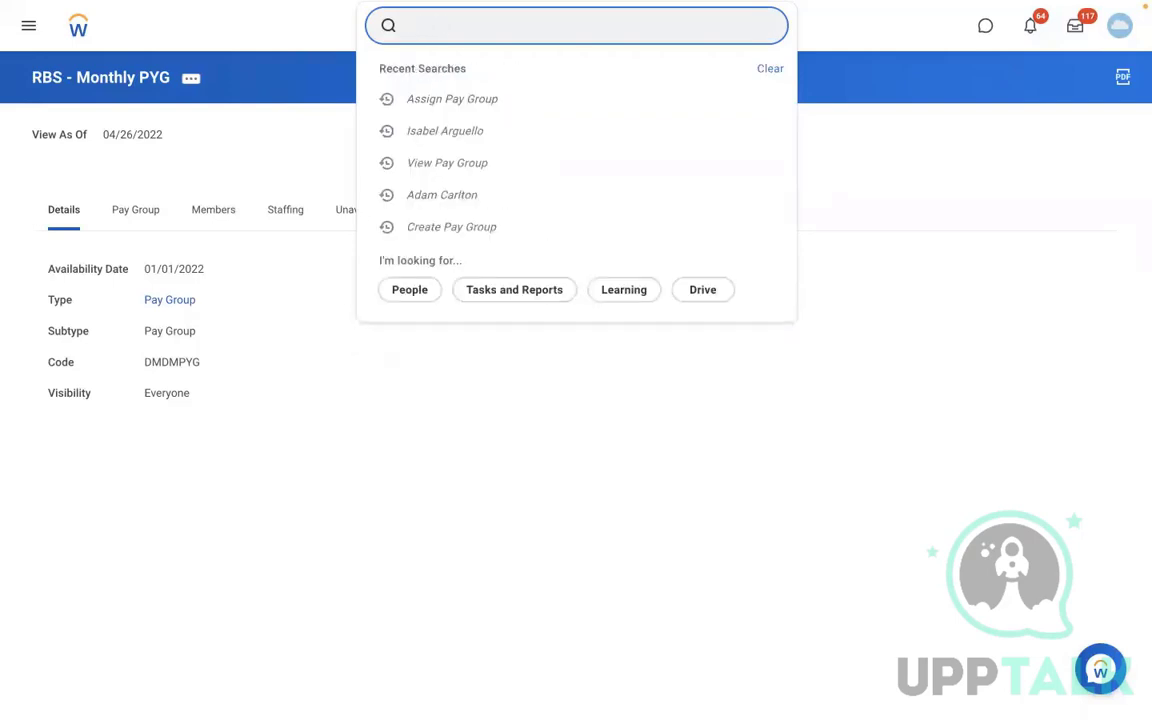
type("create")
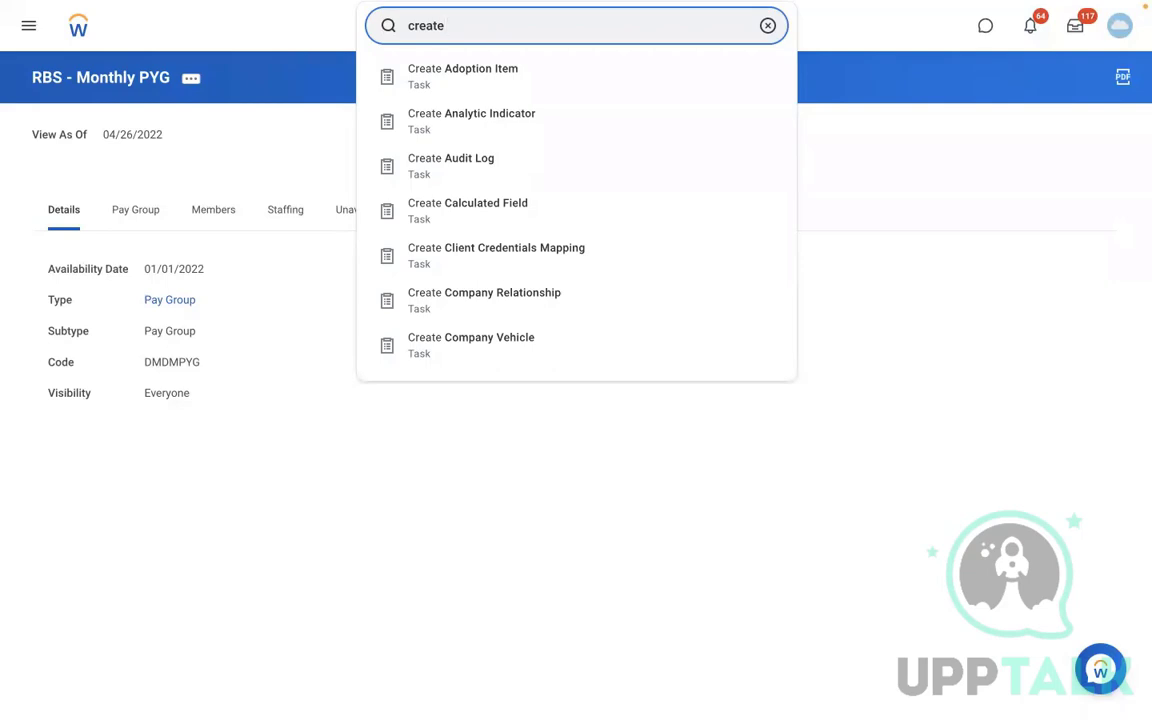
type("sup org:")
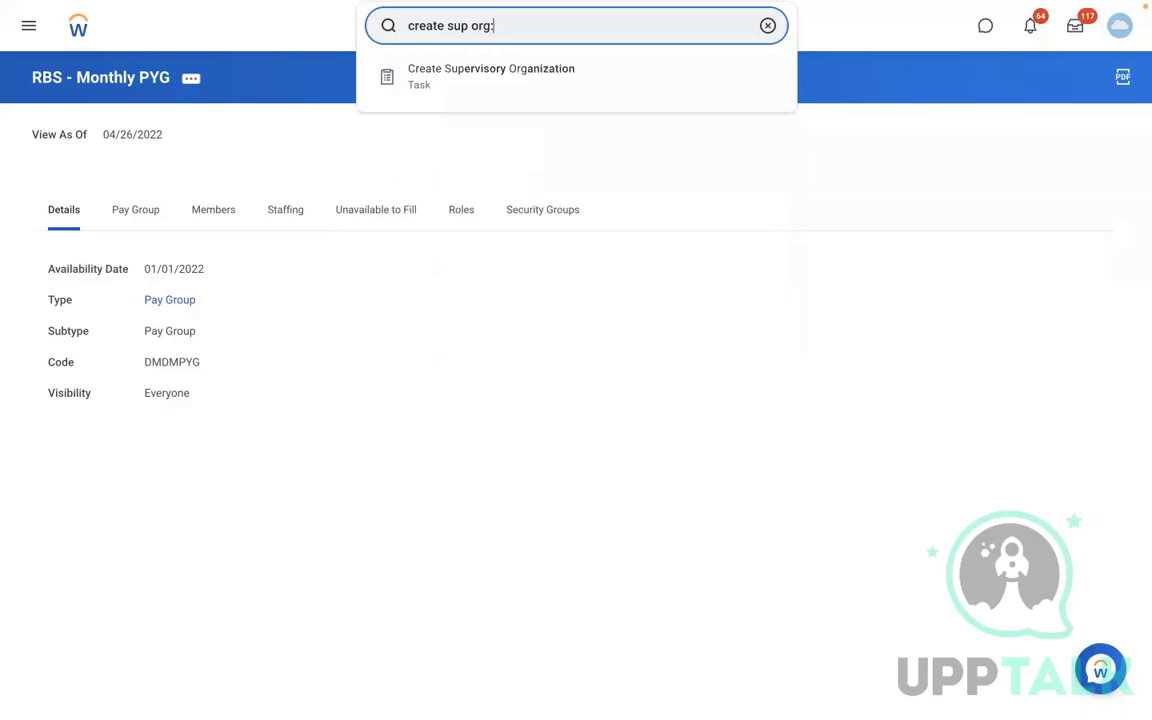
left_click(580, 78)
left_click(480, 199)
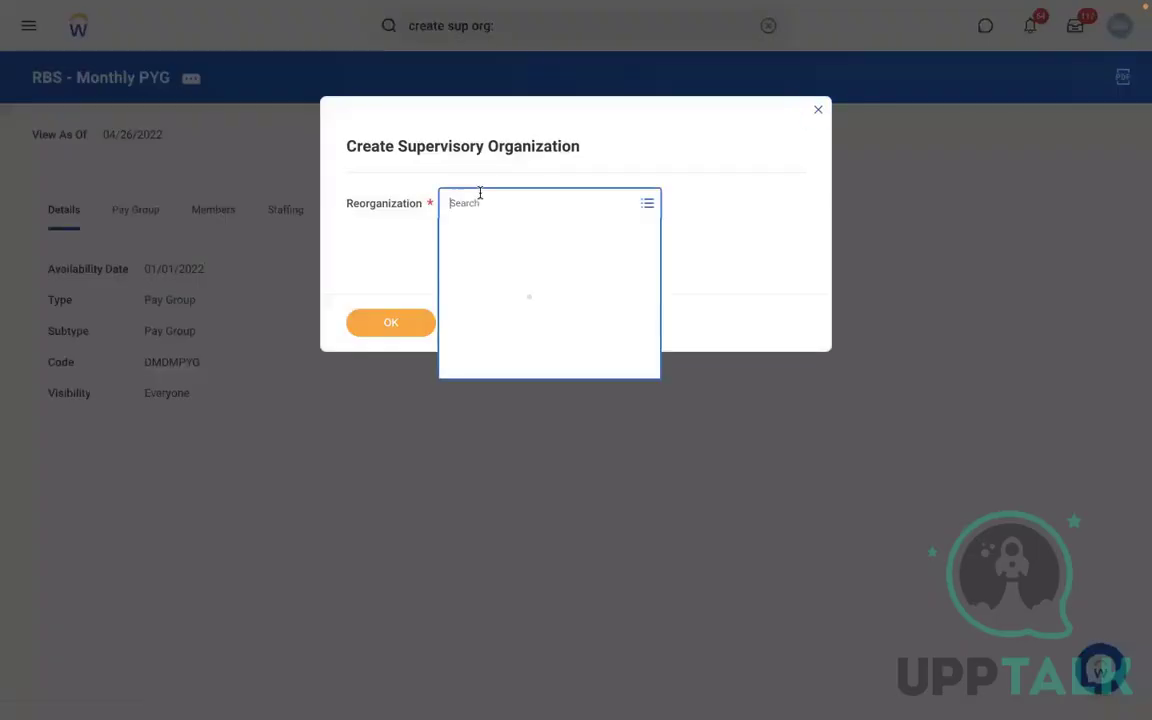
left_click(478, 330)
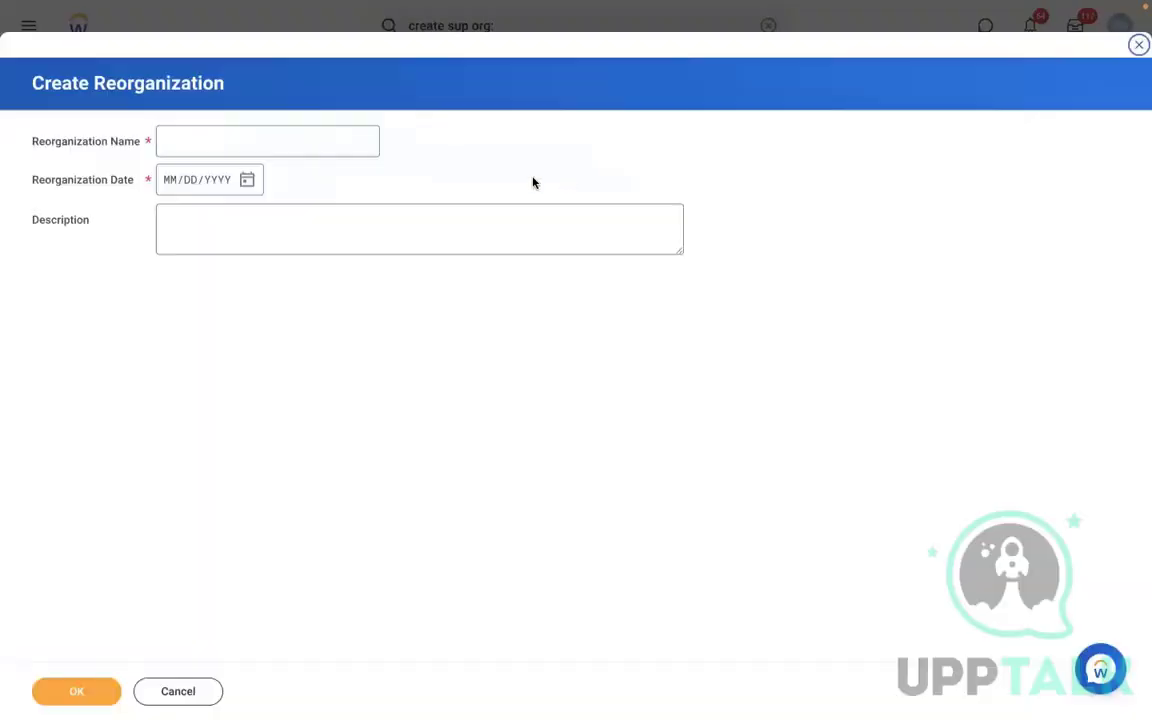
- Create the reorganization RMS - Reorganization dated 01/01/2022 and continue with it
left_click(195, 139)
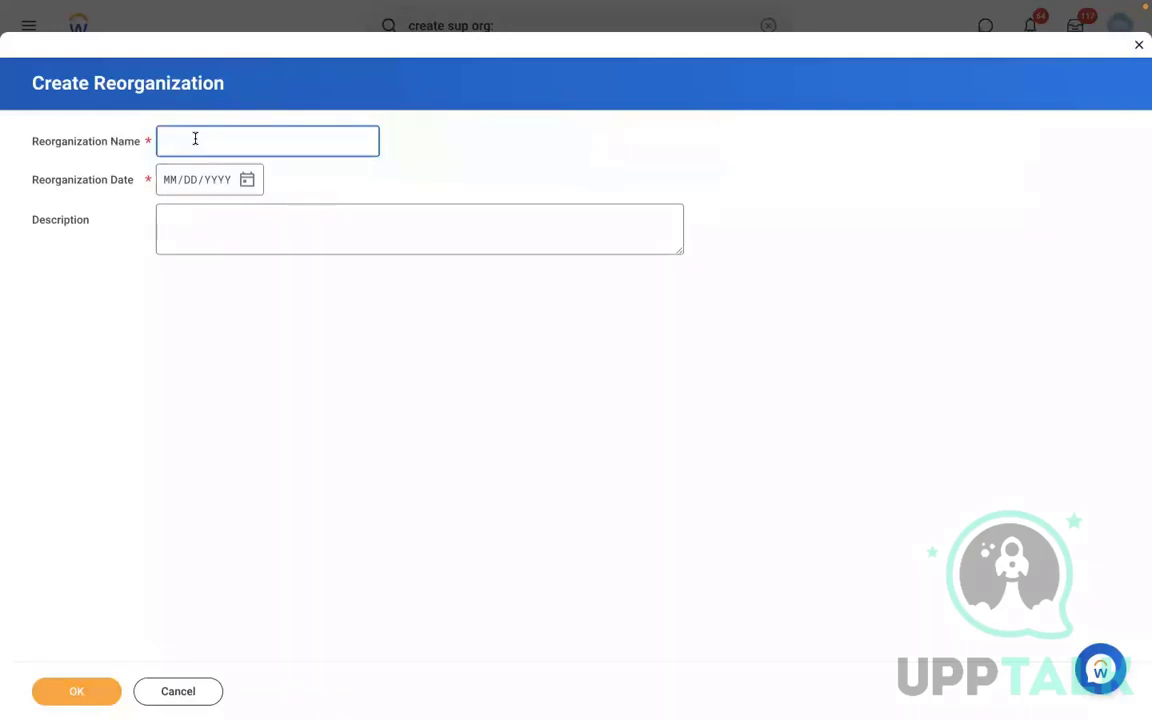
type("RMS - Reorganization")
left_click(167, 183)
type("01")
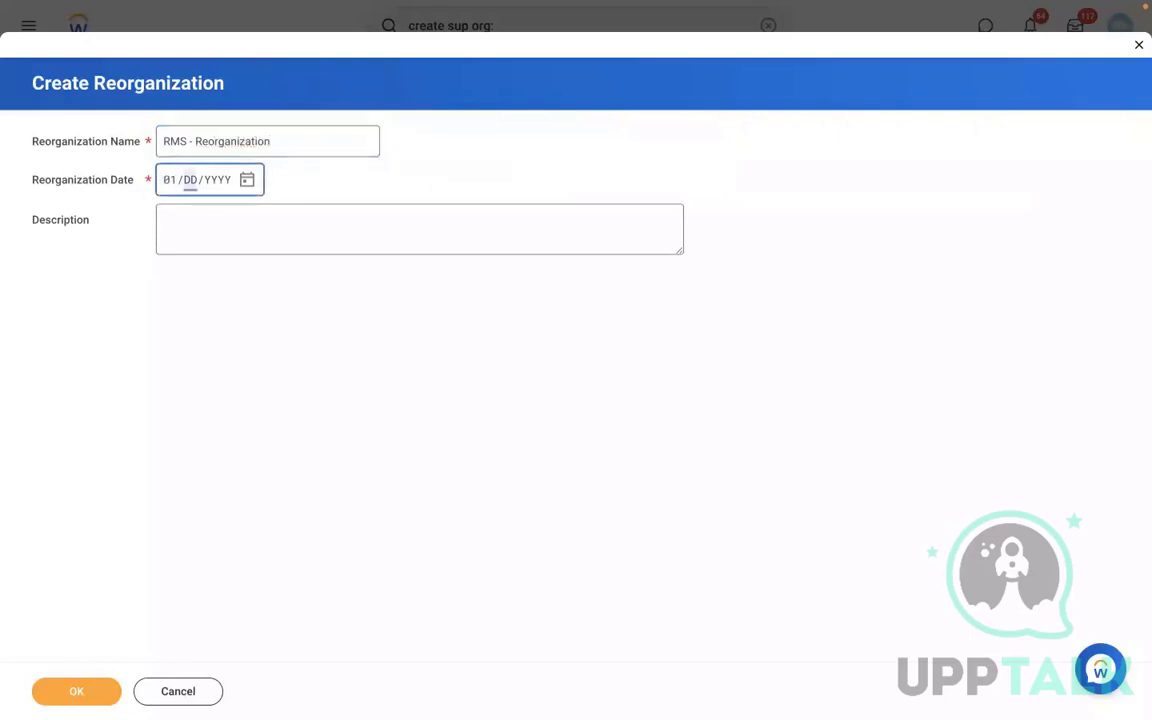
type("/01/2022")
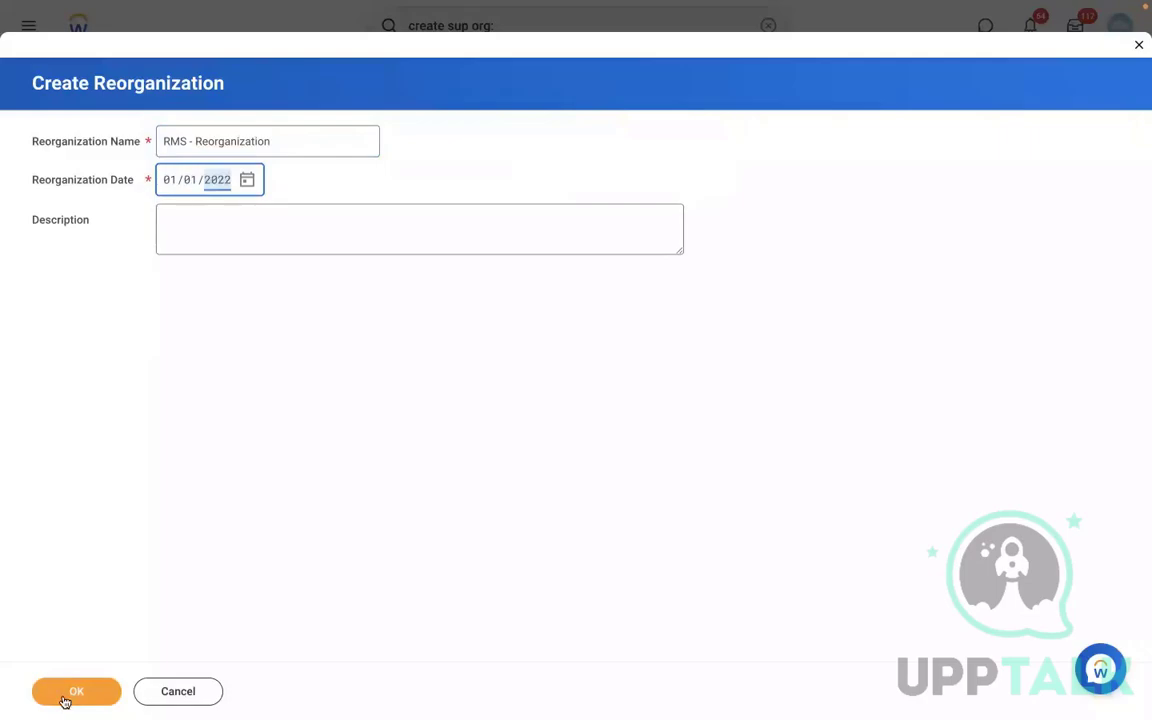
left_click(64, 699)
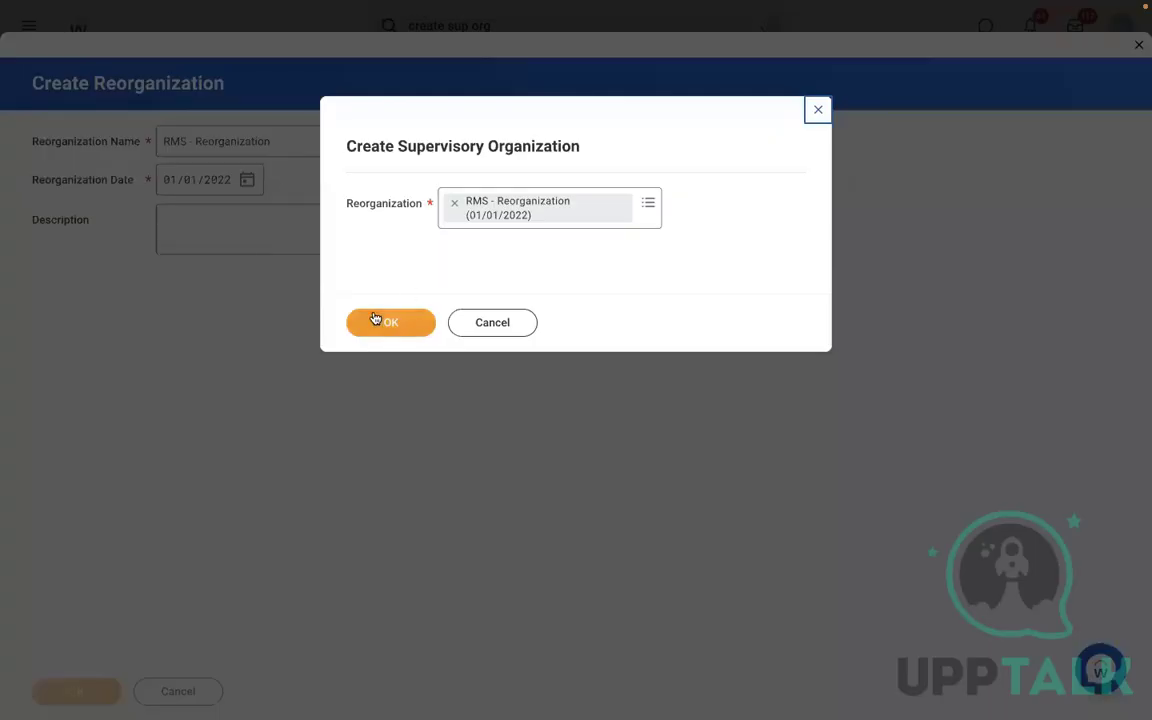
left_click(375, 318)
- Name the new supervisory organization RMS - Manufacturing and set its code to RMS
left_click(262, 218)
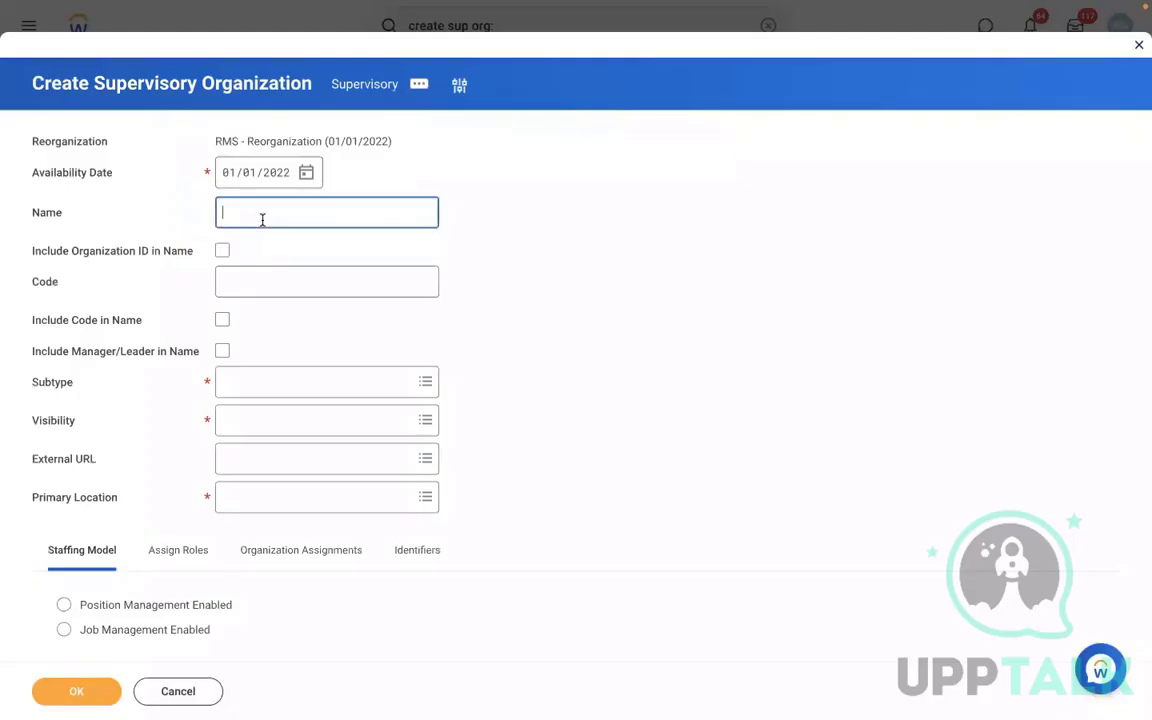
type("RMS - Manufacturing")
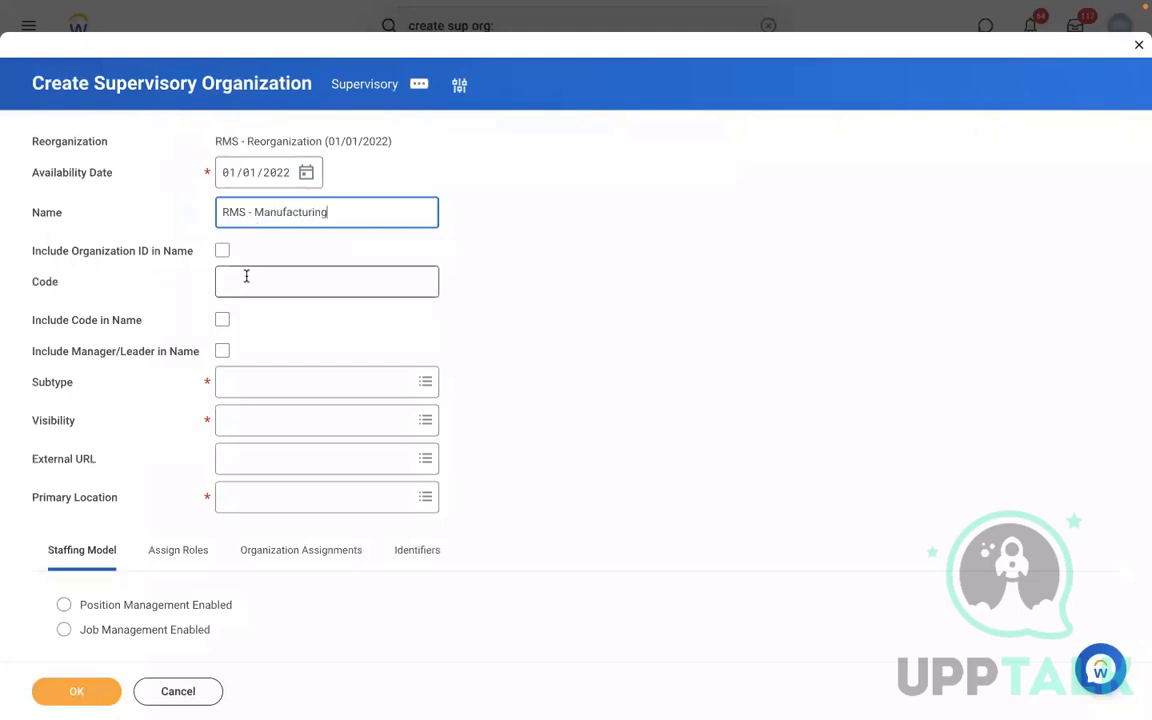
left_click(246, 276)
type("RMS")
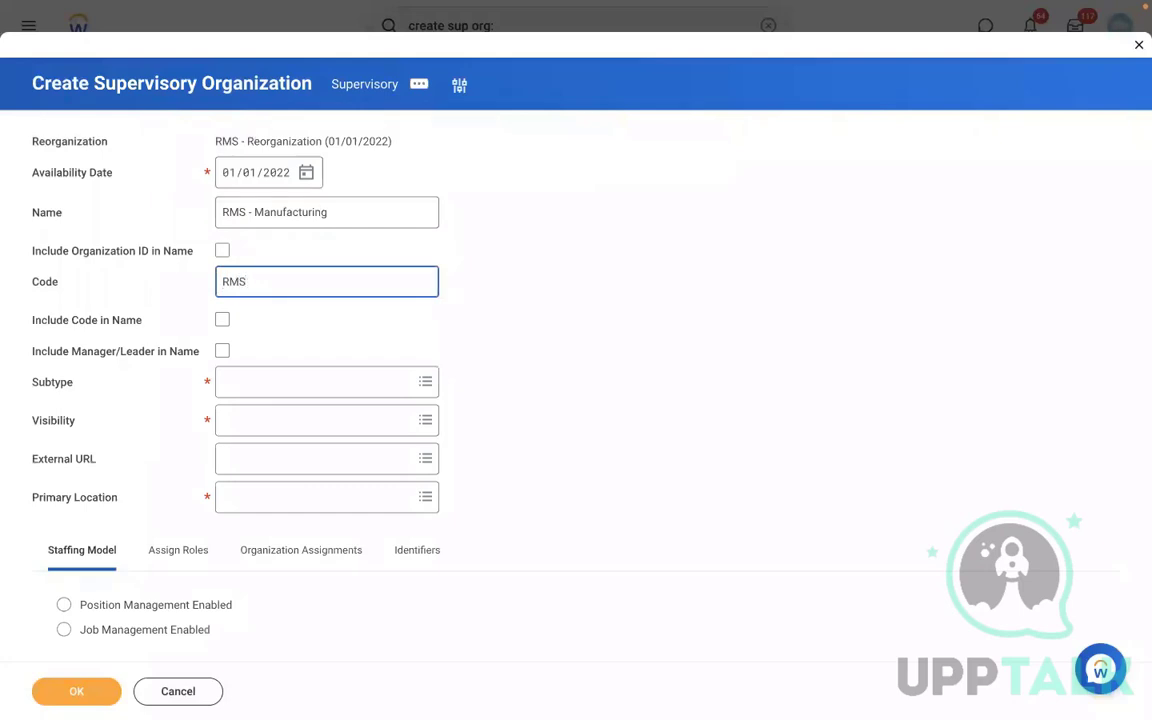
type(" 001")
- Fill in the organization fields: code RMS 001, include manager/leader in name, subtype Division, and visibility Everyone
left_click(223, 352)
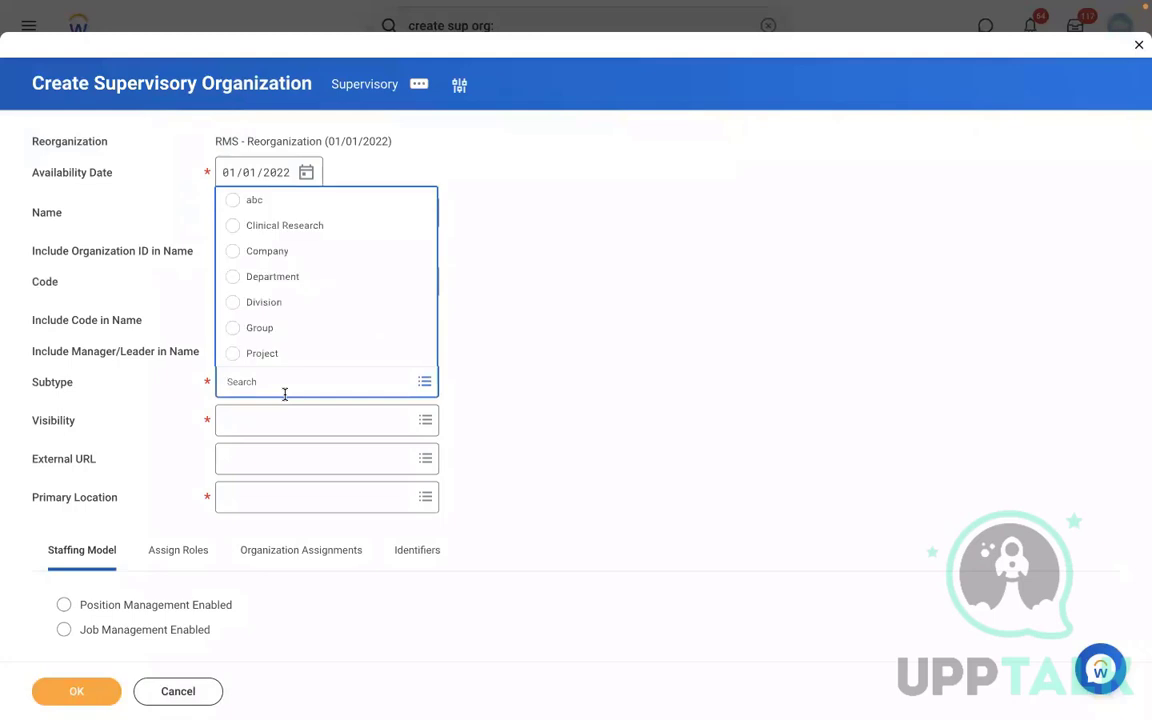
left_click(255, 304)
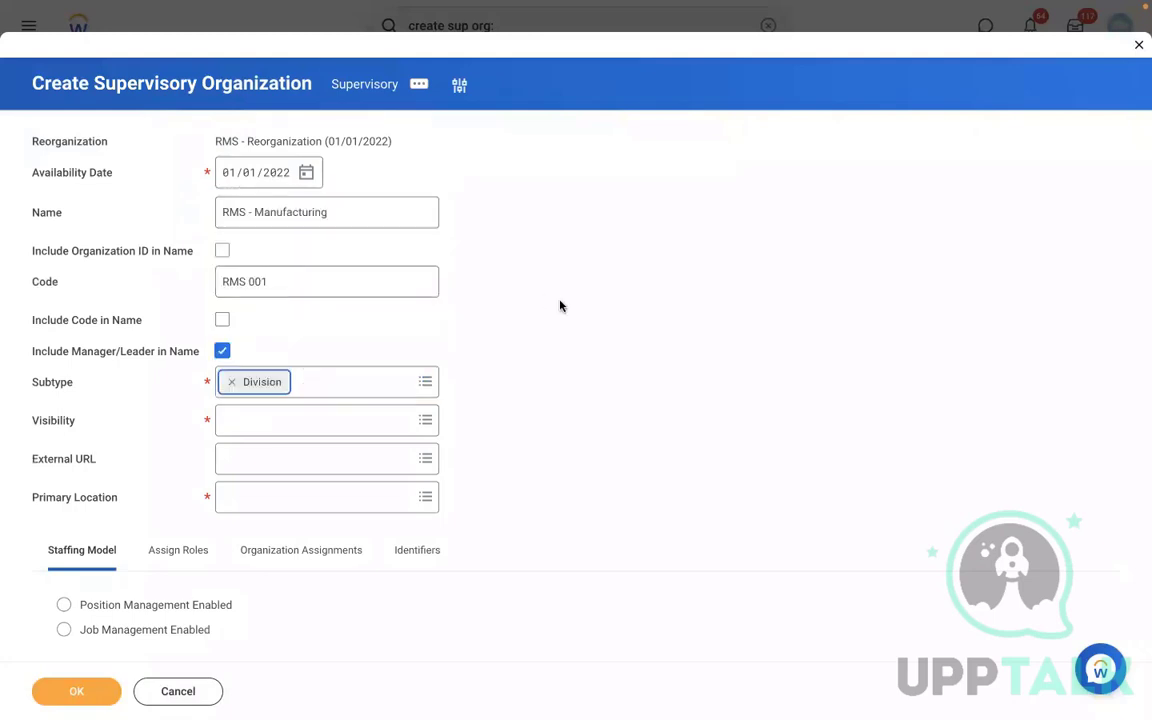
left_click(236, 425)
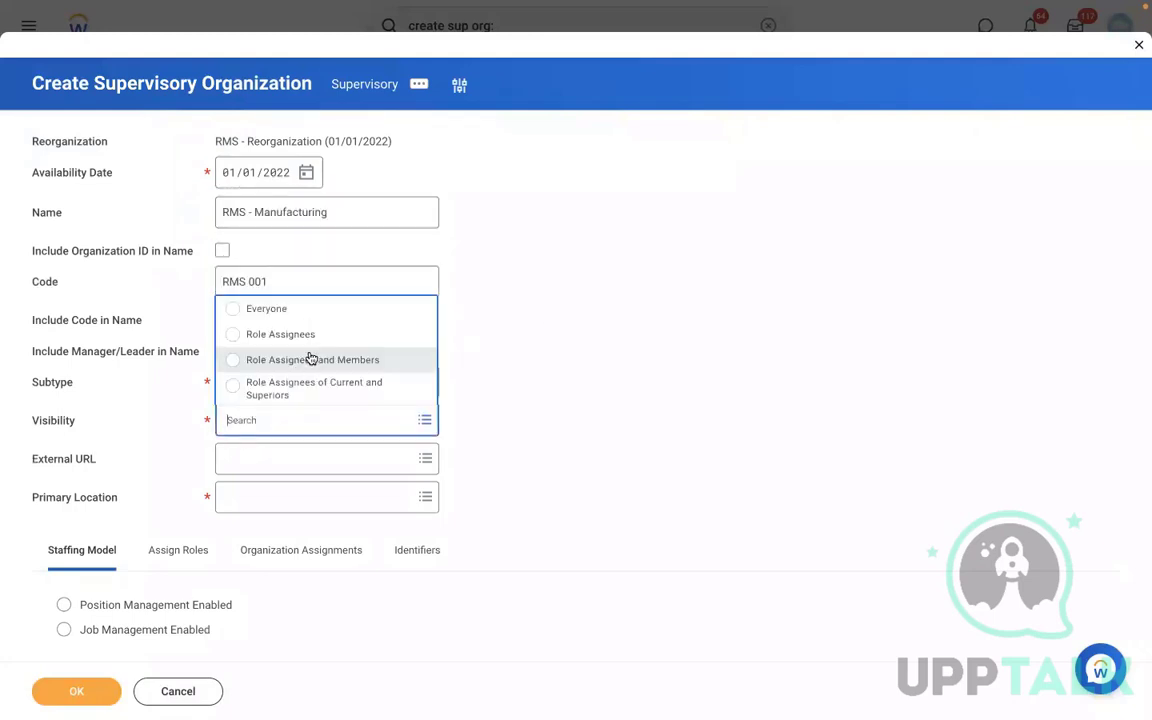
left_click(257, 310)
- Set the primary location to New York, enable Position Management as the staffing model, and submit the organization
left_click(260, 494)
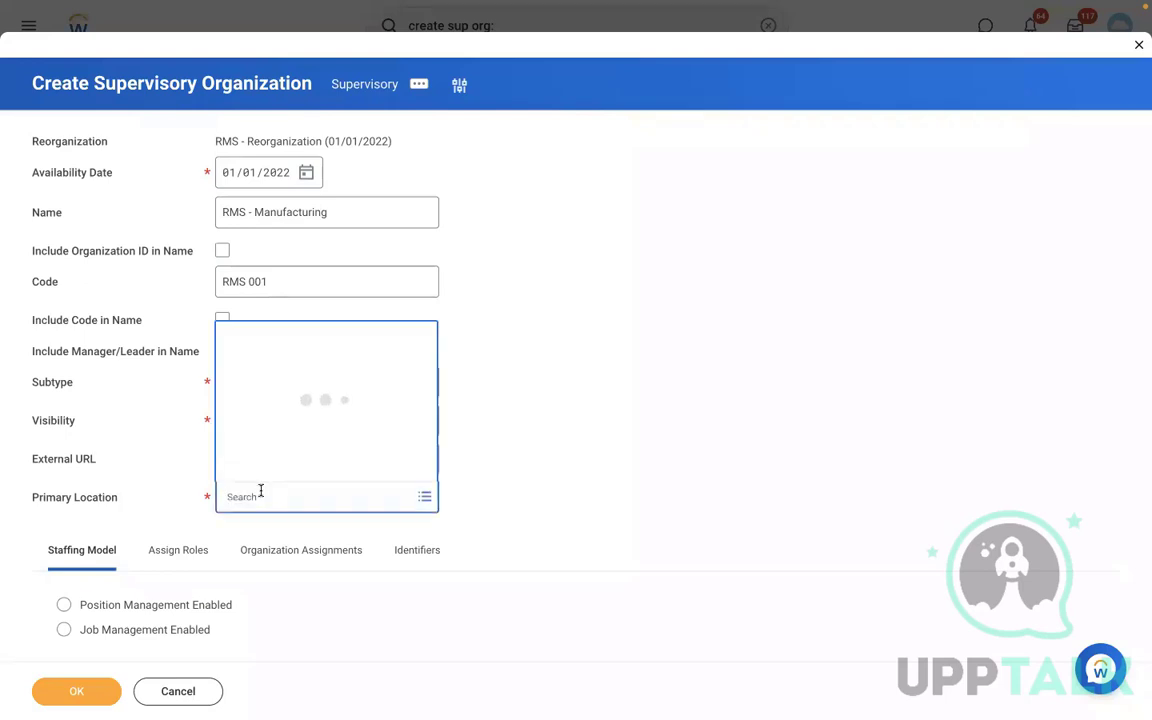
type("NEW YORK")
key("Return")
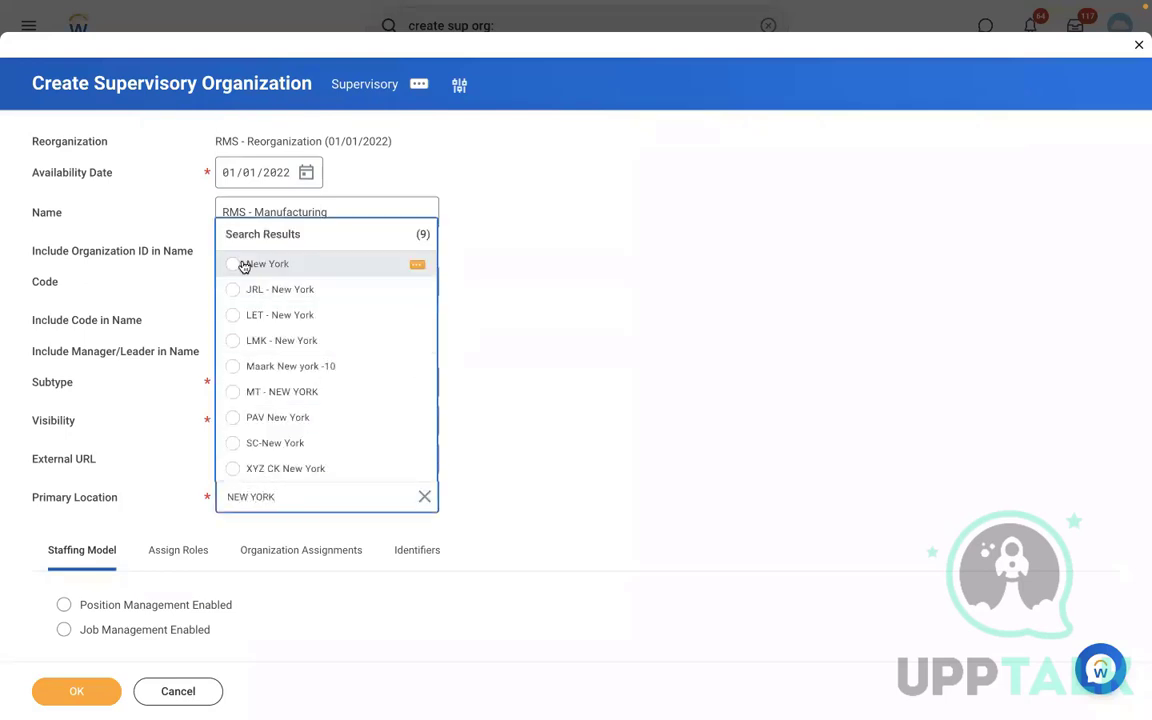
left_click(242, 264)
left_click(110, 606)
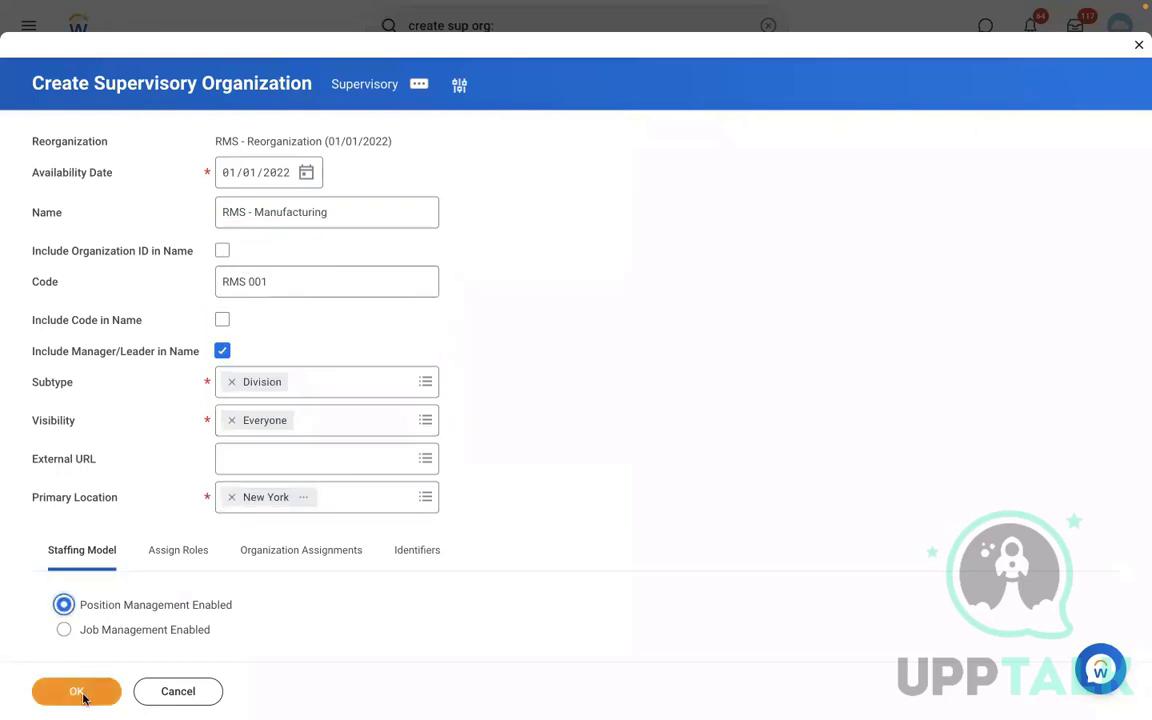
left_click(77, 689)
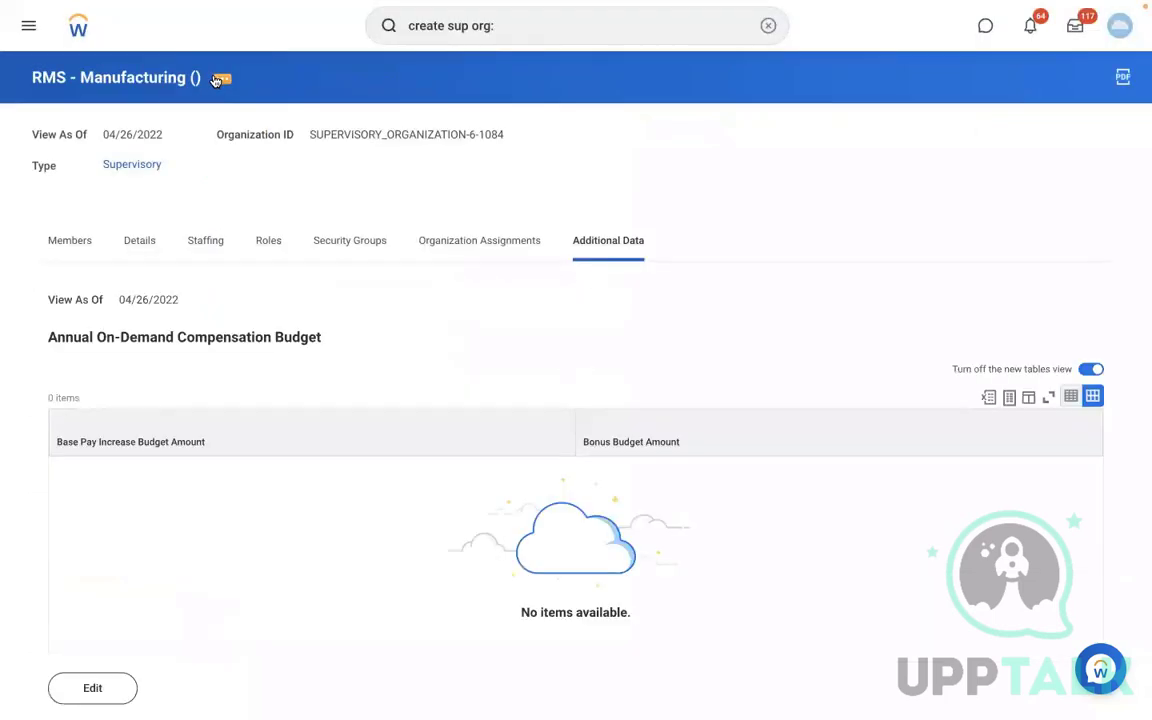
- Create a new Create Position business process definition for RMS - Manufacturing and save it with its default initiation step
left_click(218, 79)
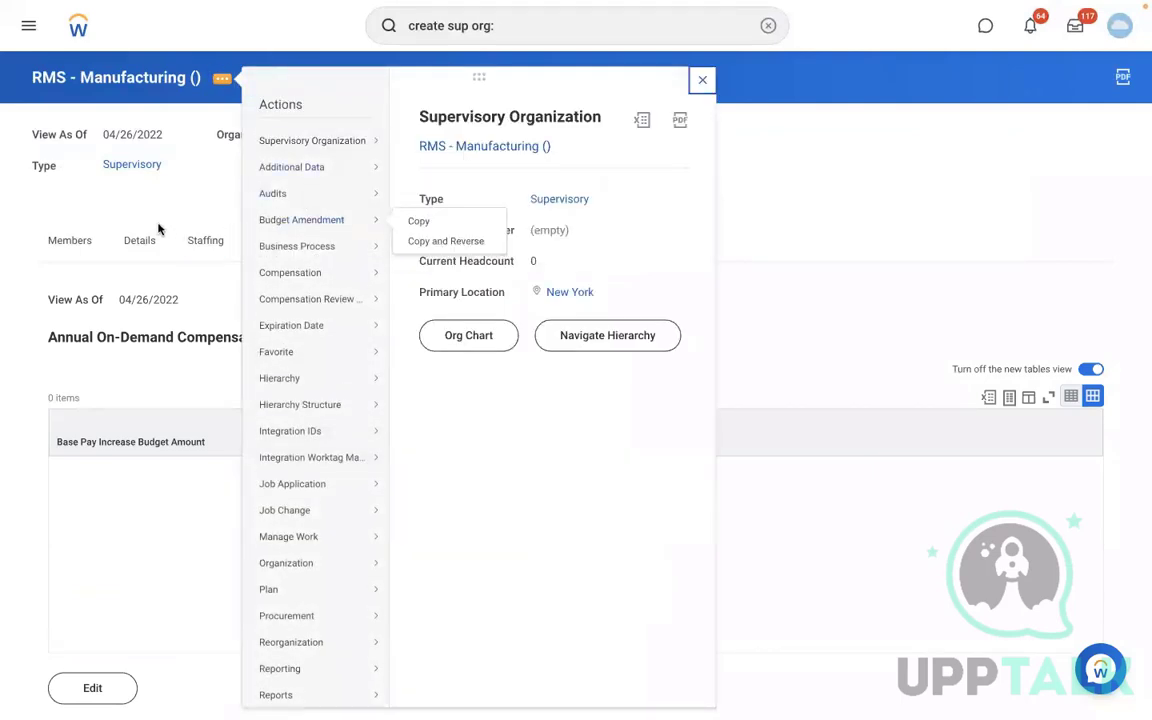
mouse_move(321, 141)
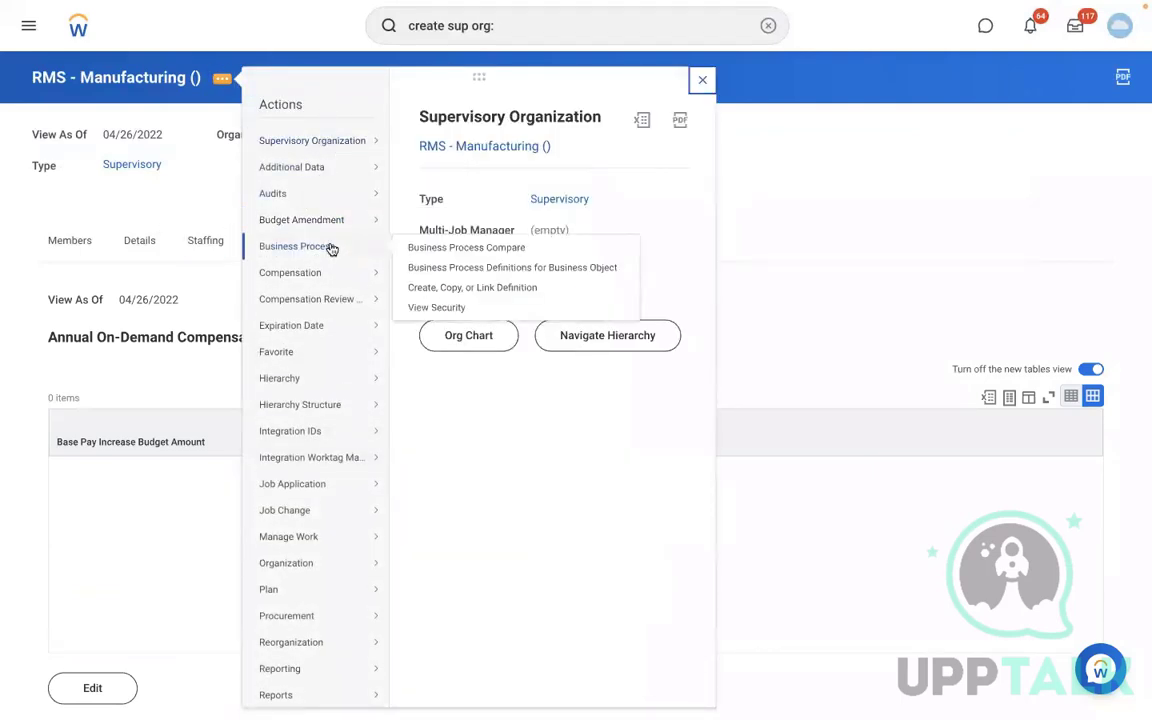
key("Escape")
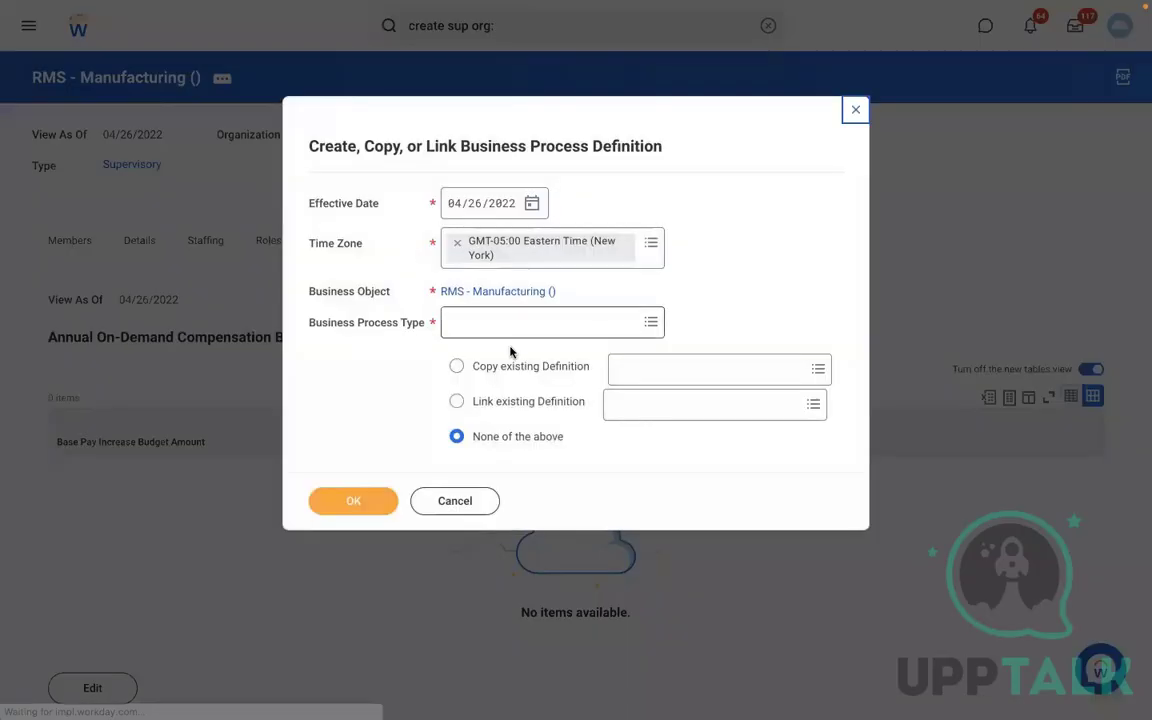
left_click(481, 327)
type("CREAT")
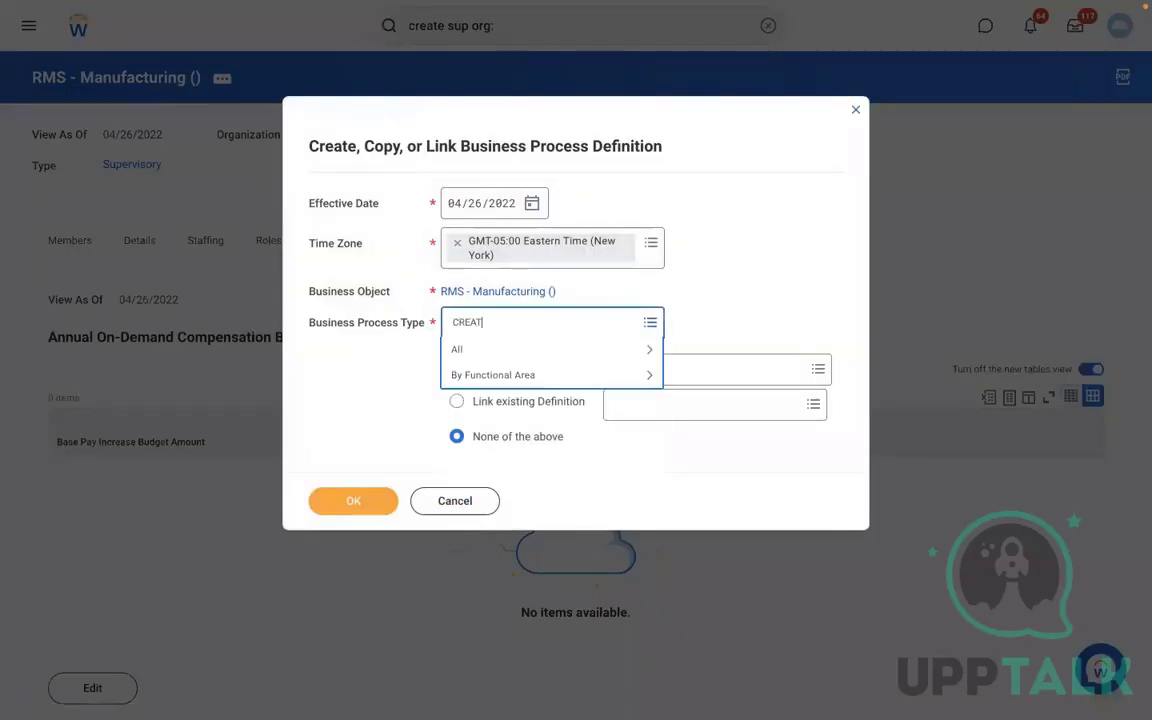
type("E POSITION")
key("Return")
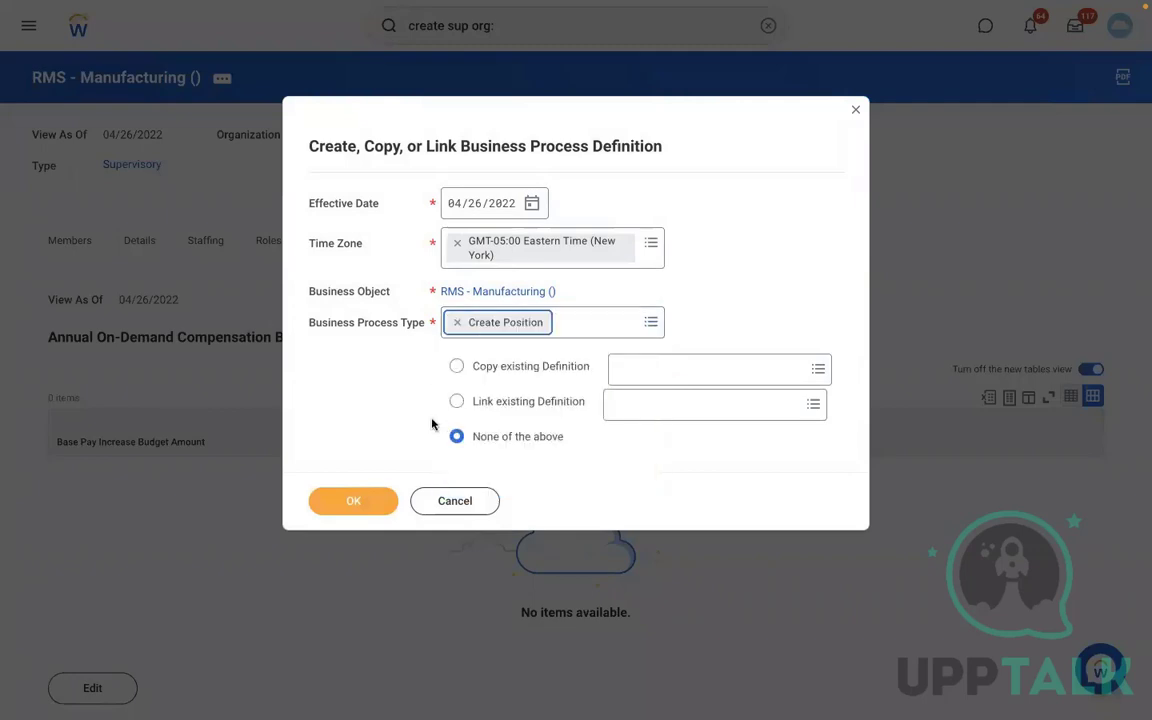
left_click(358, 506)
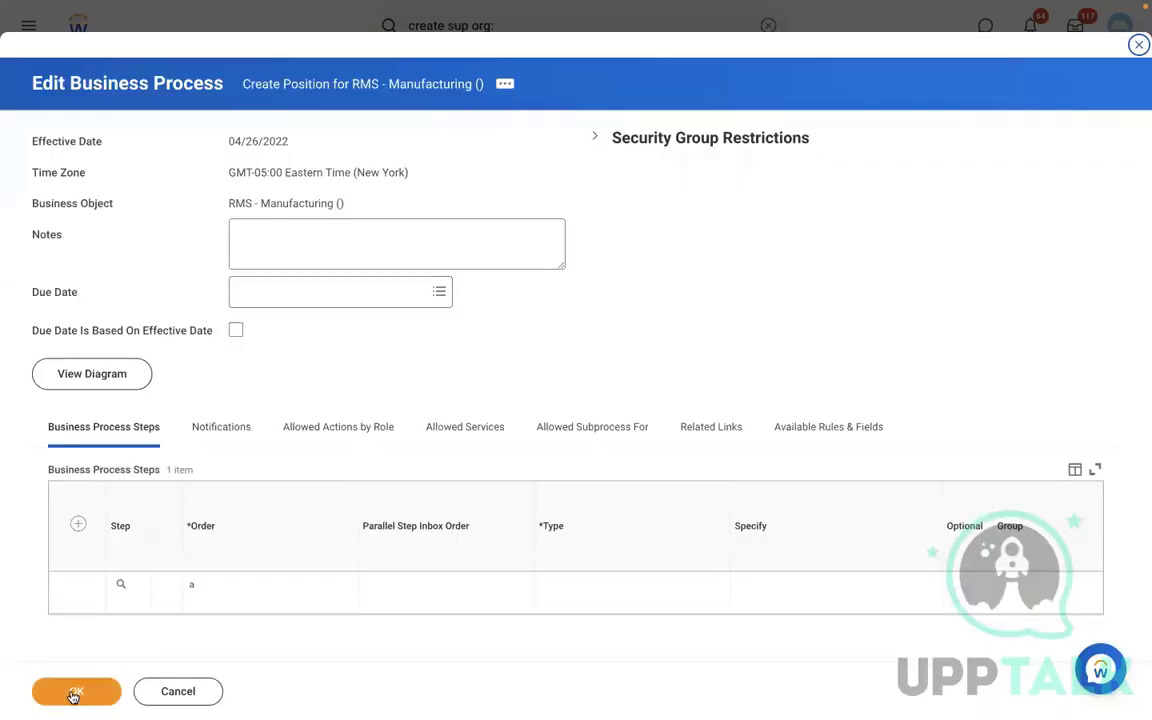
left_click(77, 691)
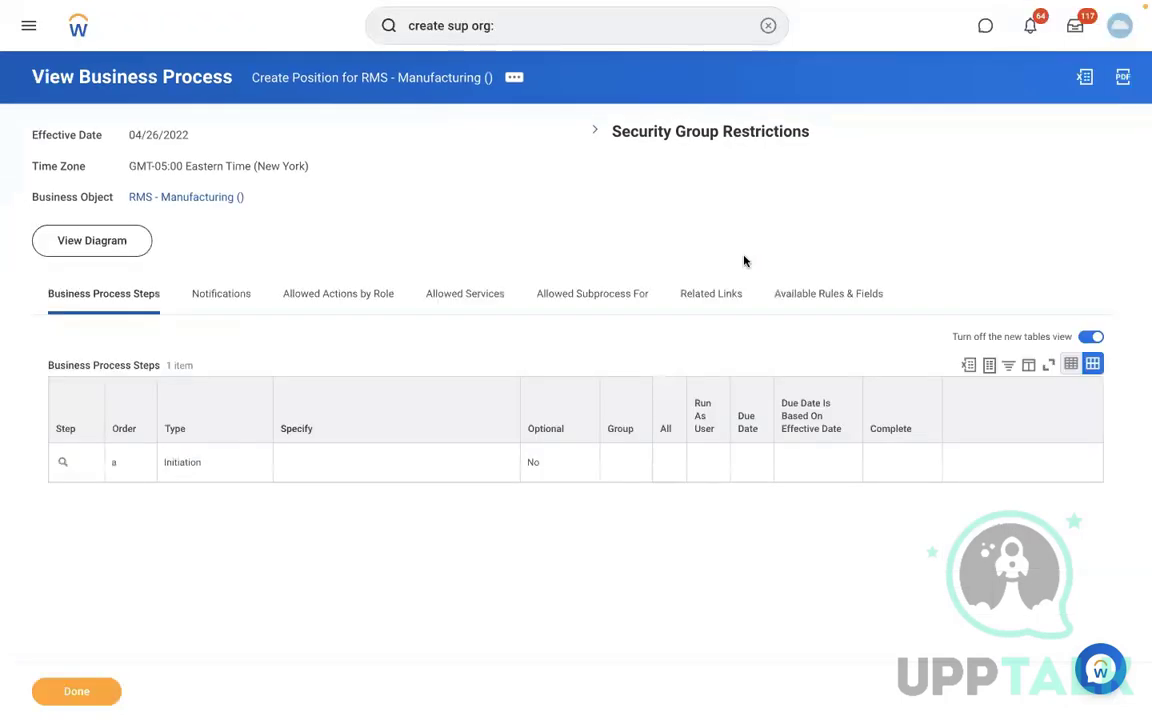
- Return to the RMS - Manufacturing organization and view its staffing model
left_click(180, 196)
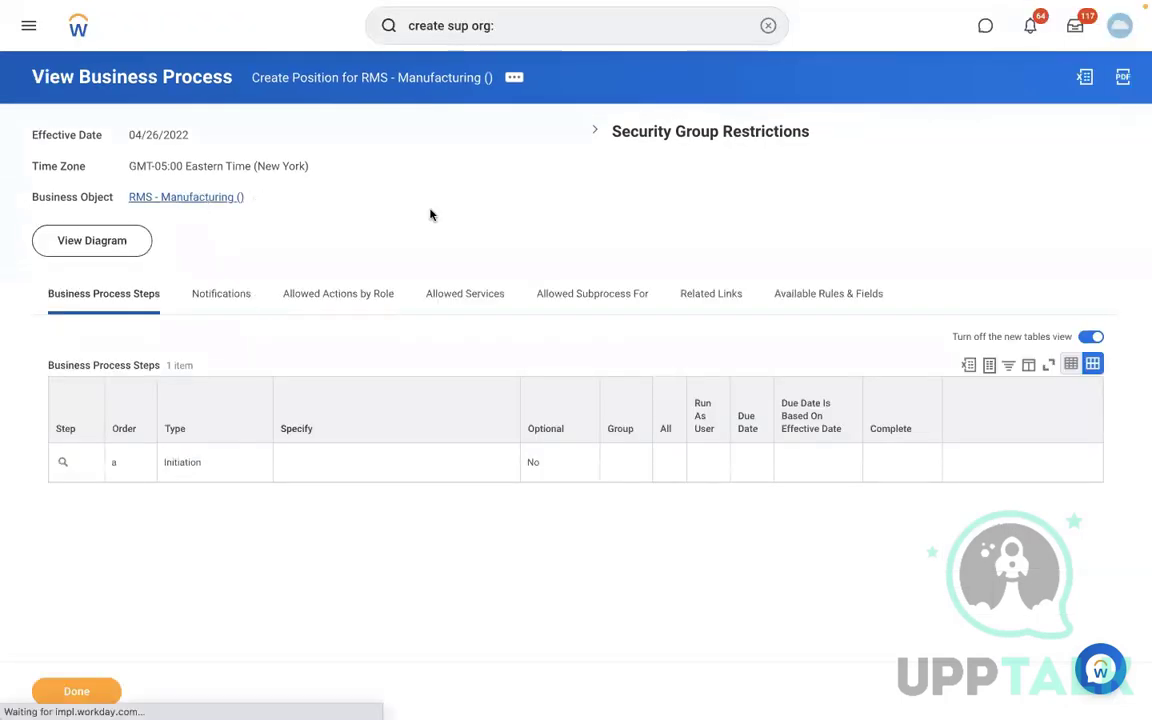
left_click(219, 240)
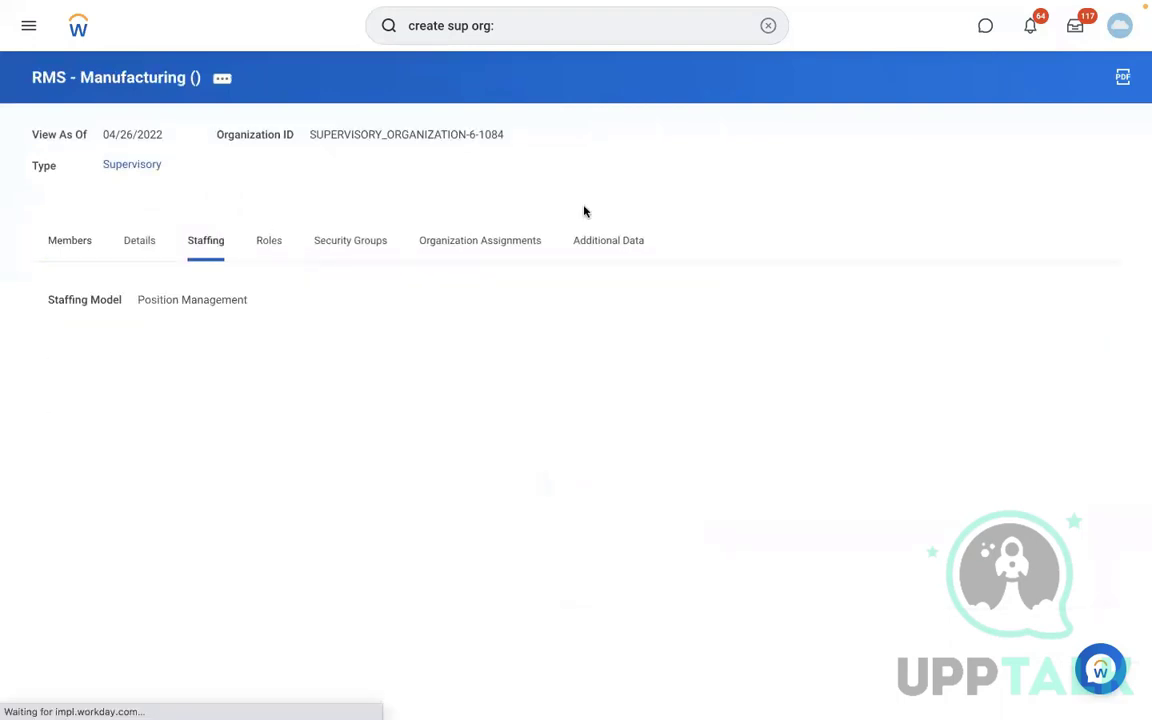
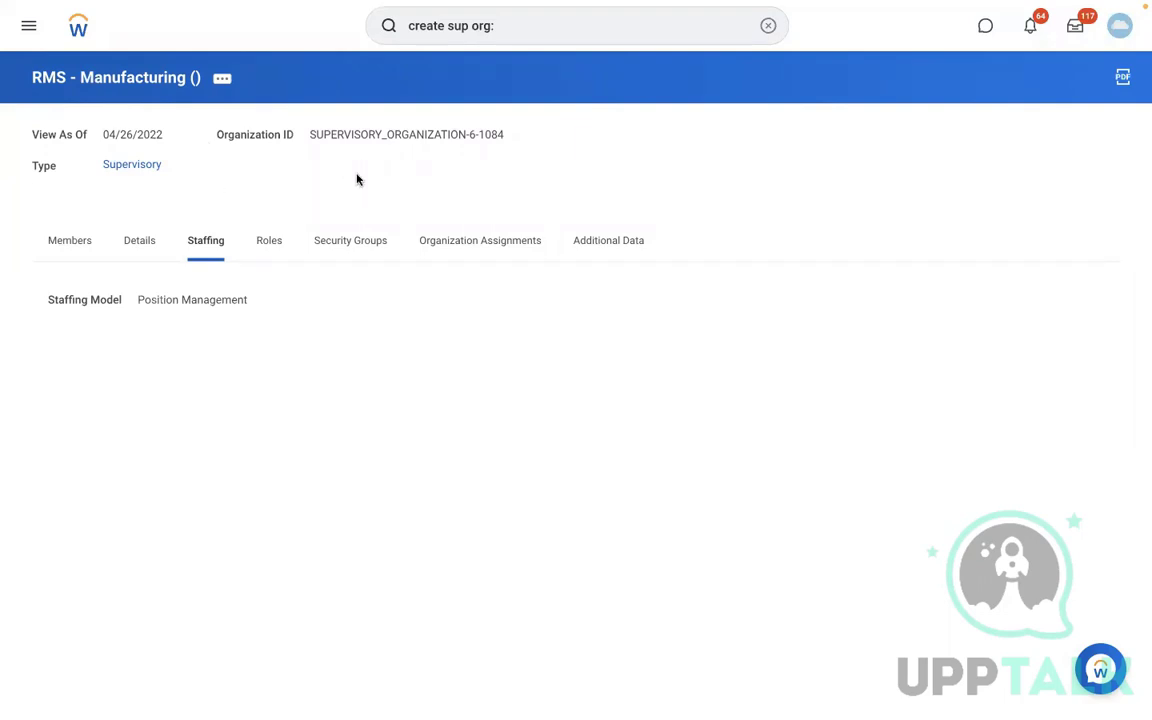
- Search for and open the Create Pay Group Automatic Assignment Rule task
left_click(768, 28)
type("C")
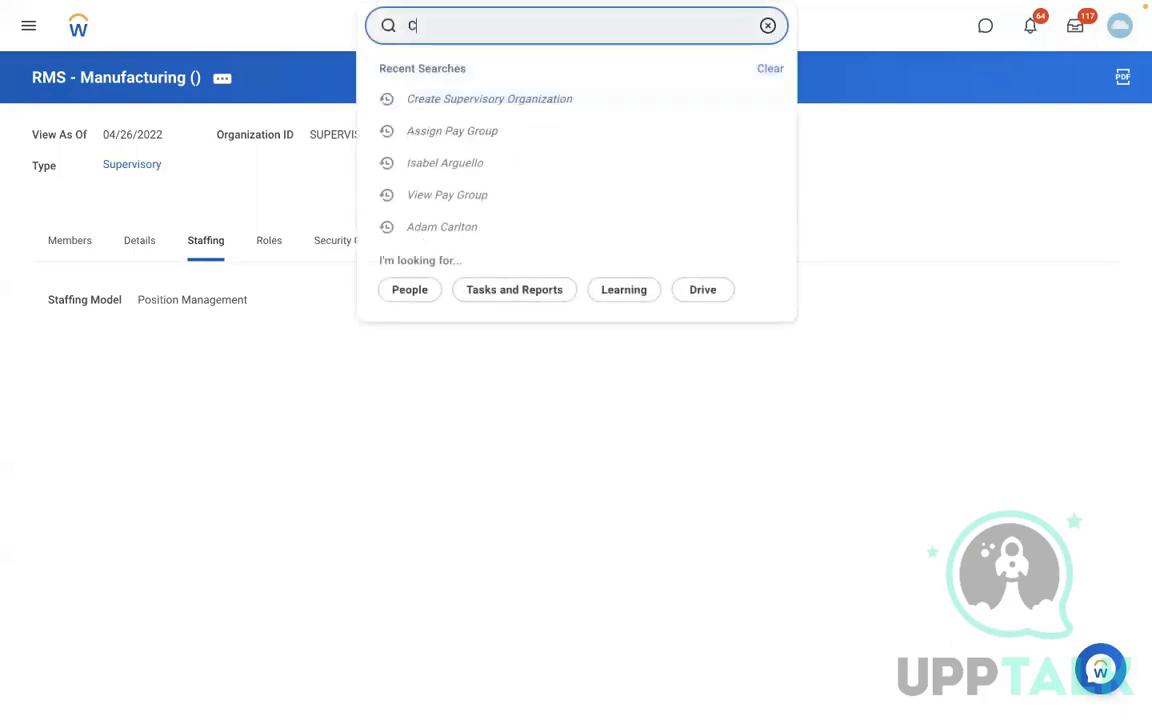
type("REATE PAY G")
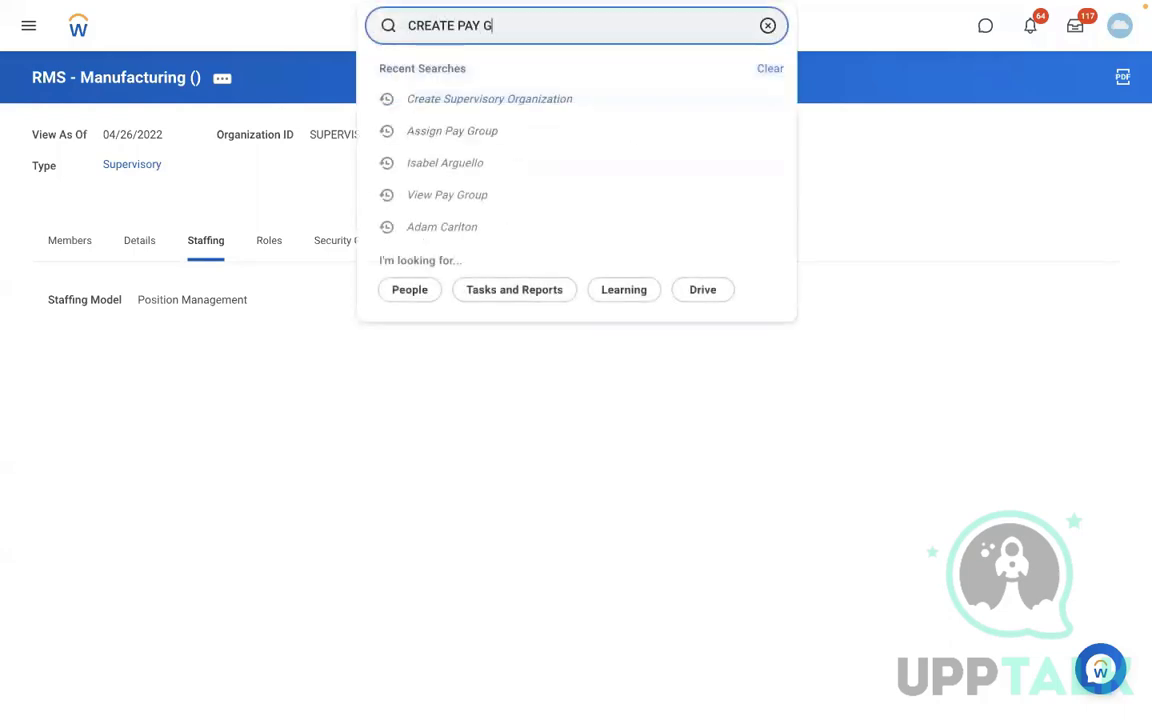
type("ROUP AUTO RULE")
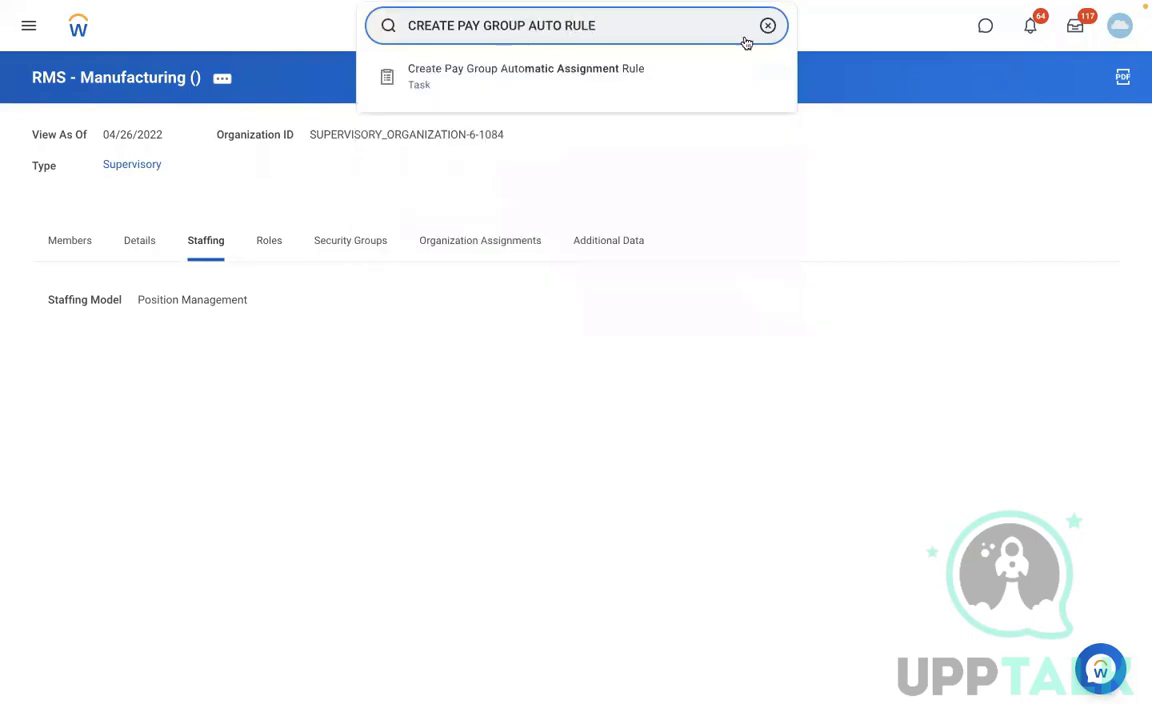
left_click(610, 70)
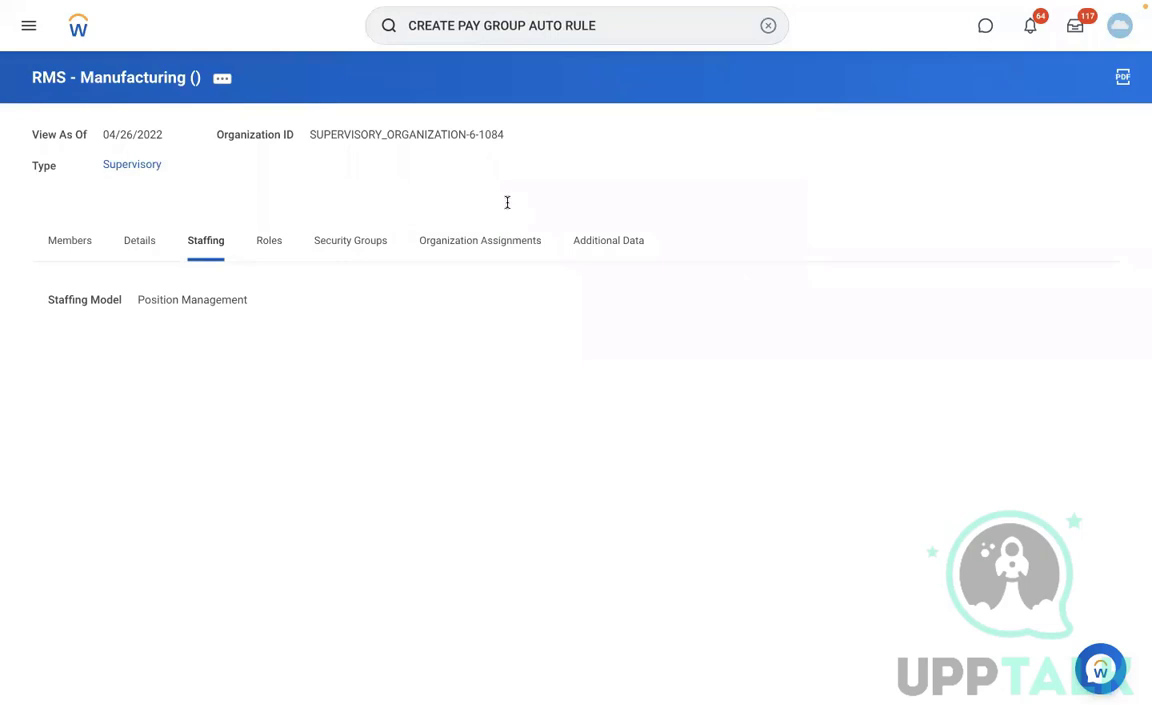
left_click(253, 147)
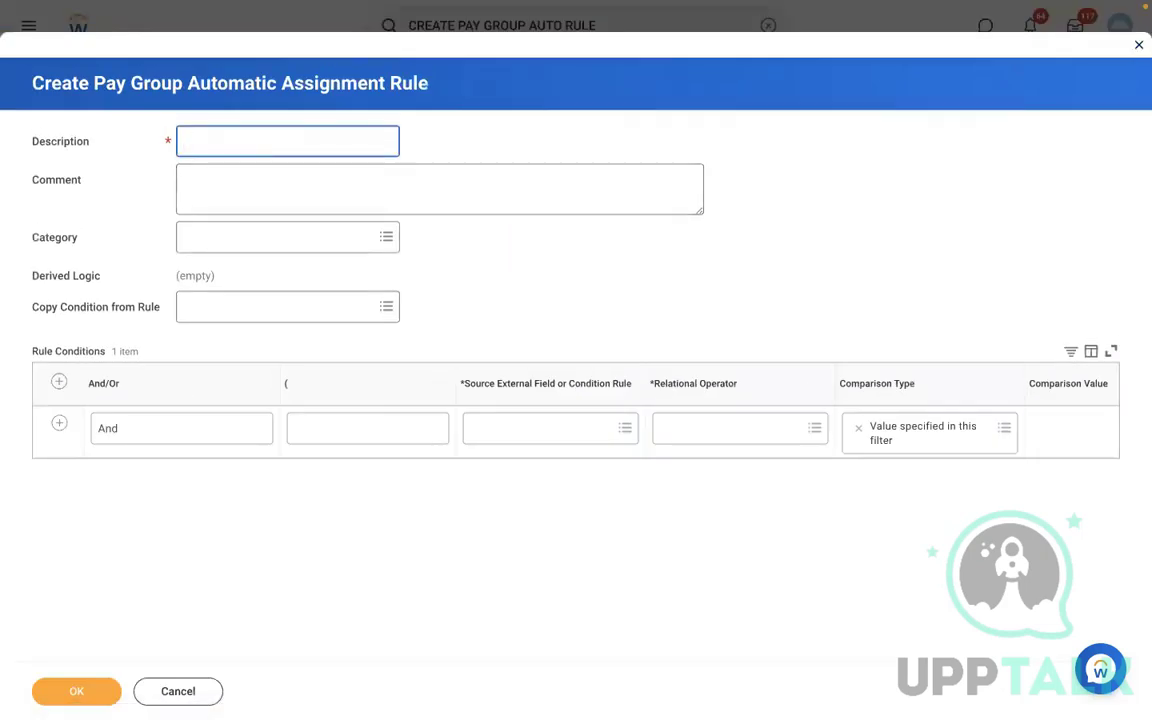
- Enter the rule description RBS - PYG Automatic Assignment rule
type("RBS")
type("- PYG Automatic A")
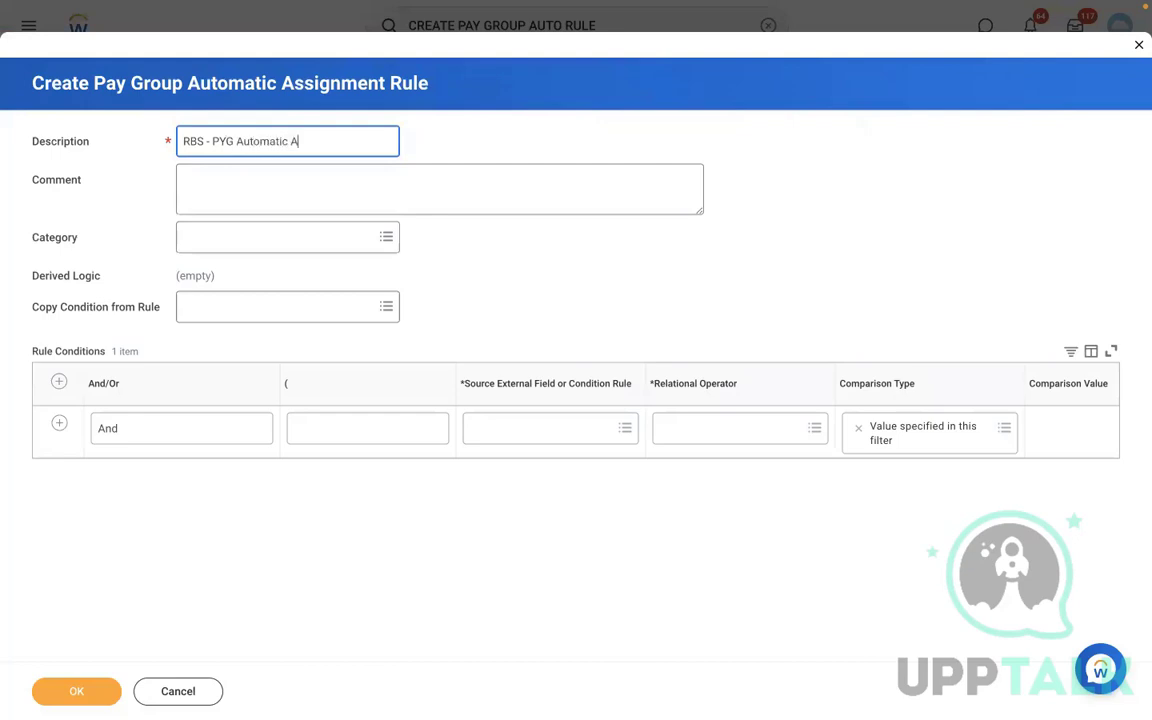
type("ssignment rule")
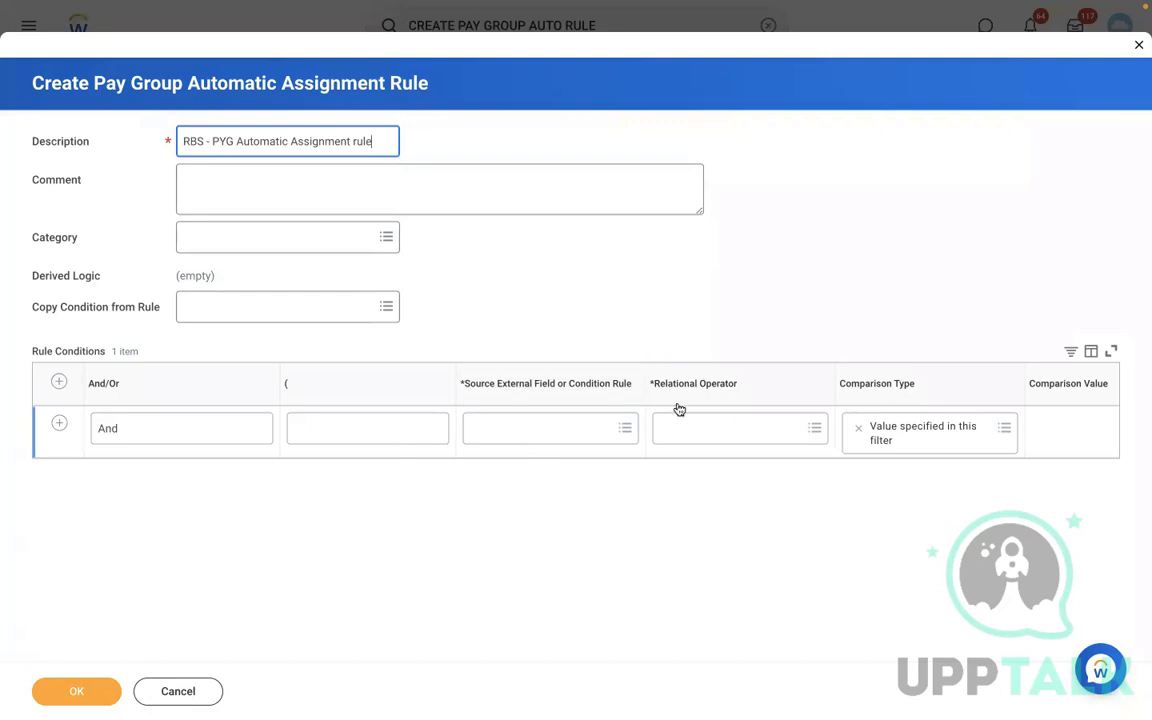
- Add a second condition row and set the first condition's source field to Supervisory Organization for Worker
left_click(502, 431)
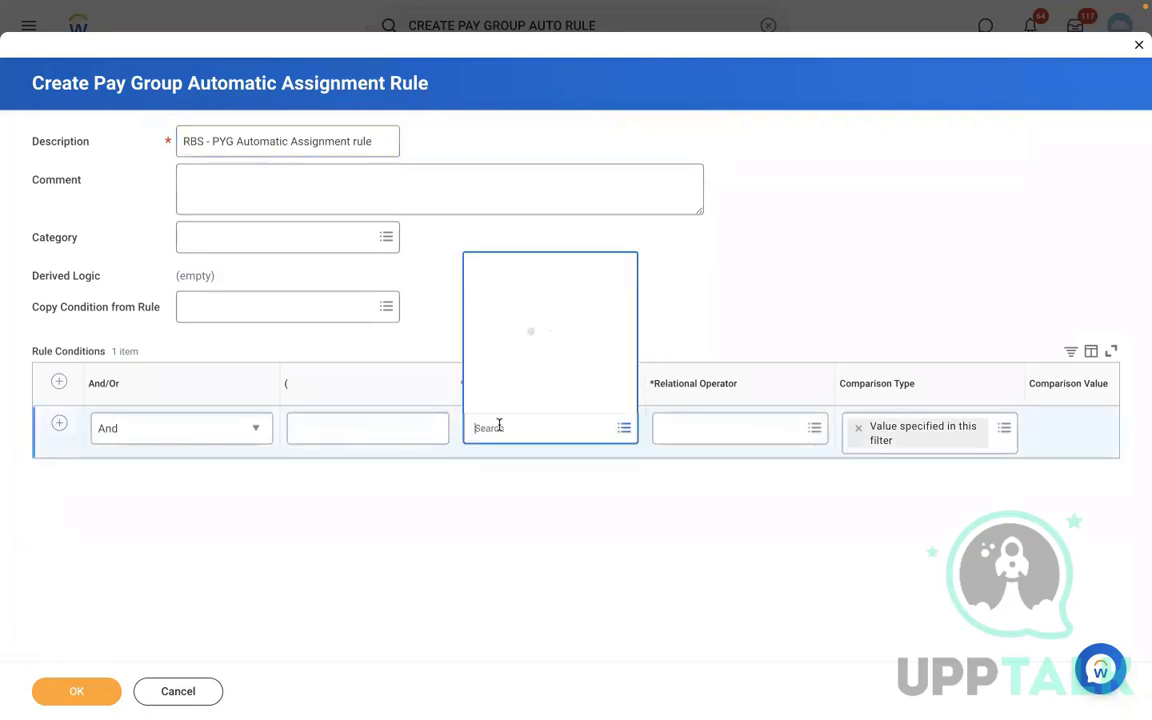
left_click(746, 264)
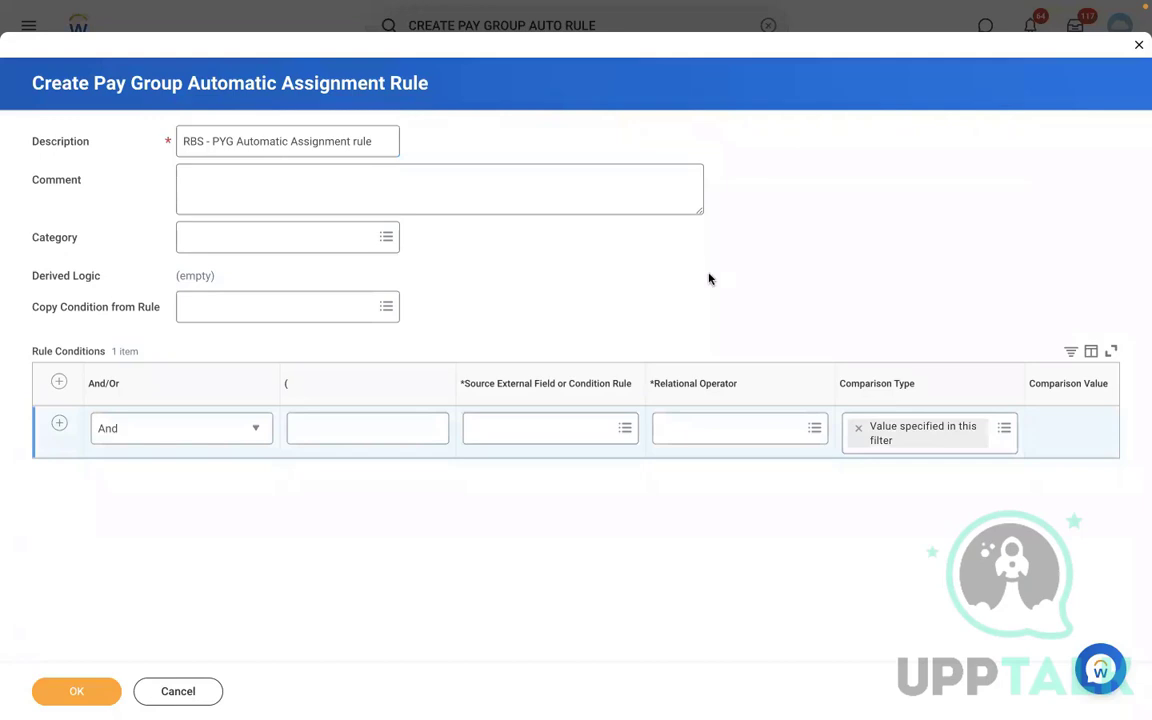
left_click(60, 424)
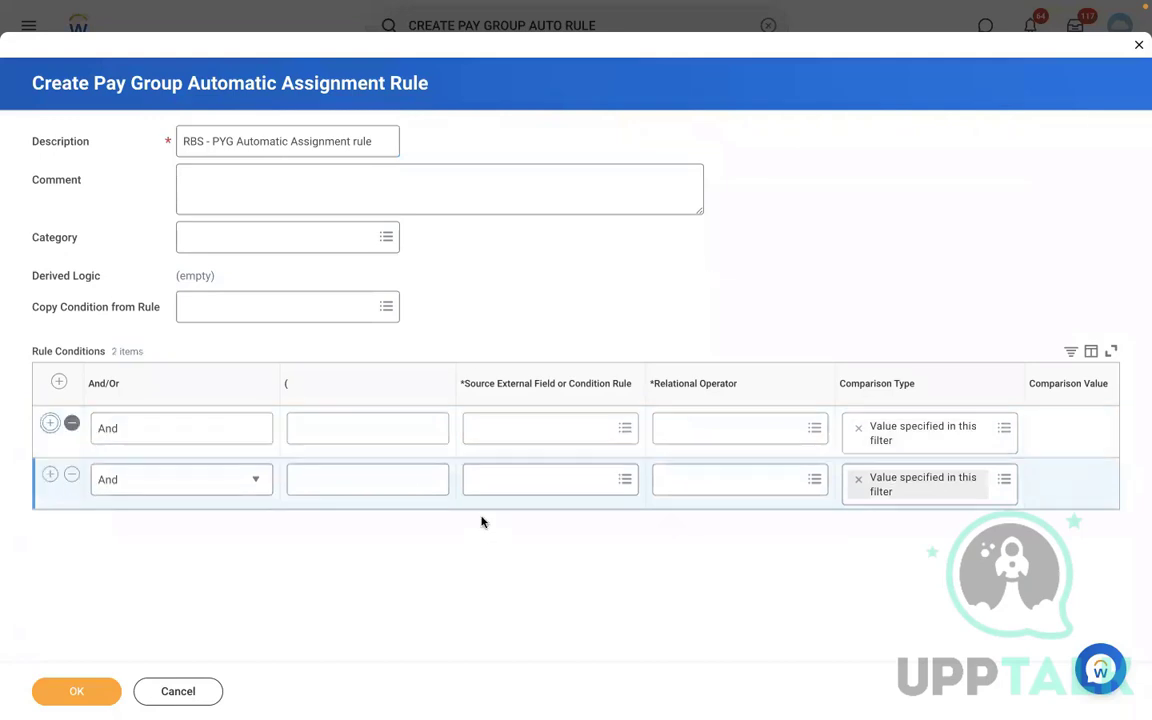
left_click(502, 425)
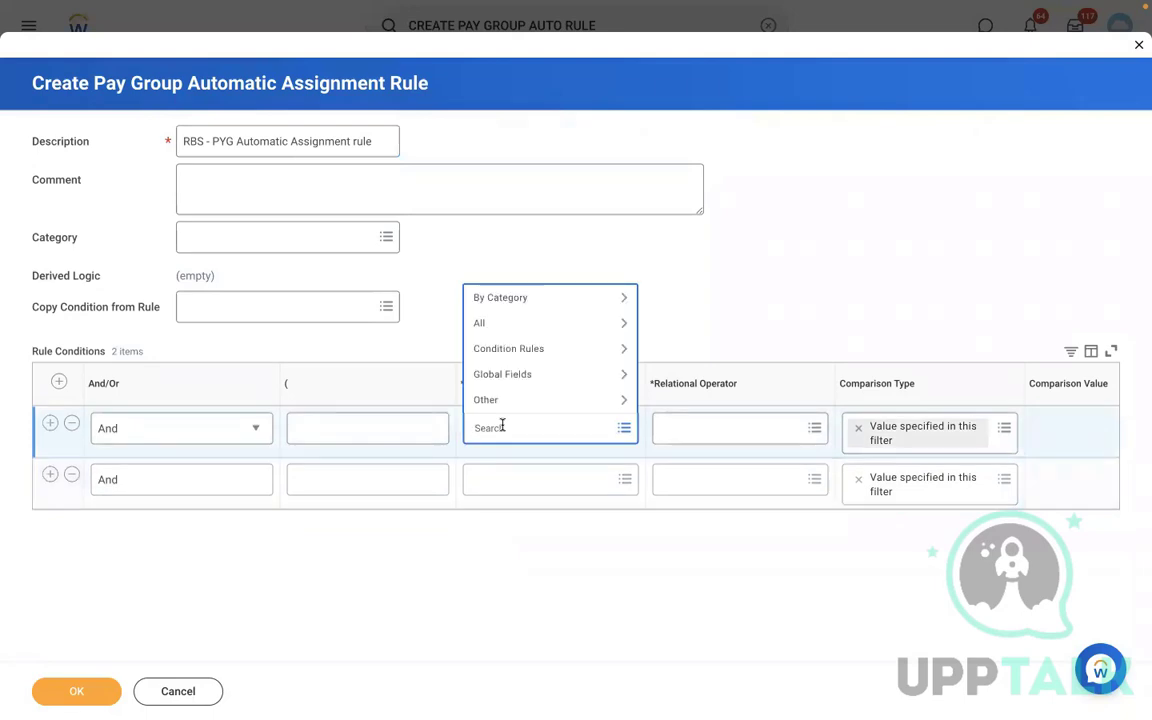
type("supervisory org")
key("Return")
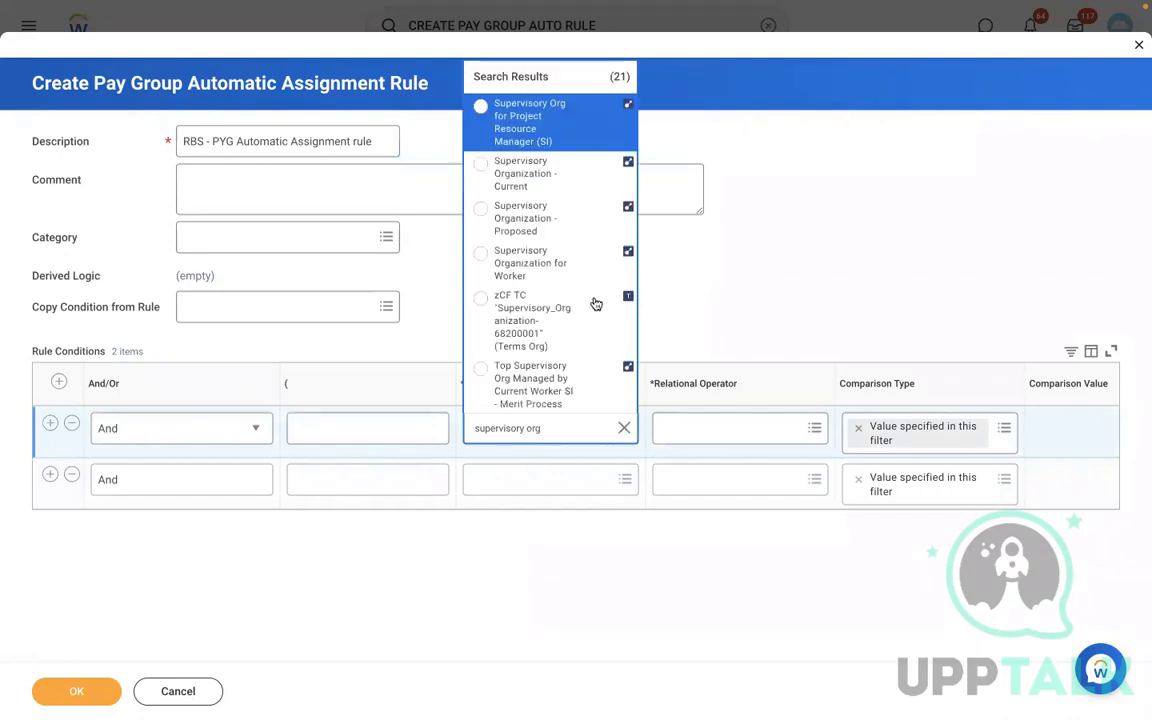
left_click(543, 258)
- Set the first condition's operator to in the selection list and its comparison value to RMS - Manufacturing ()
left_click(725, 428)
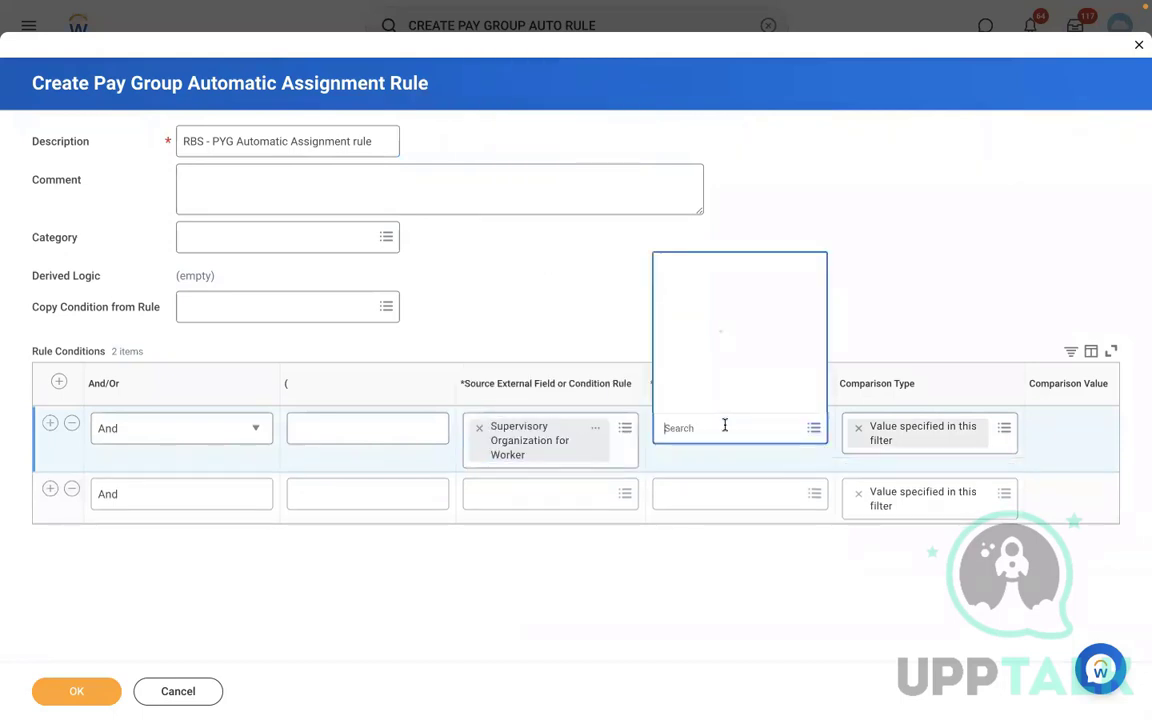
left_click(704, 380)
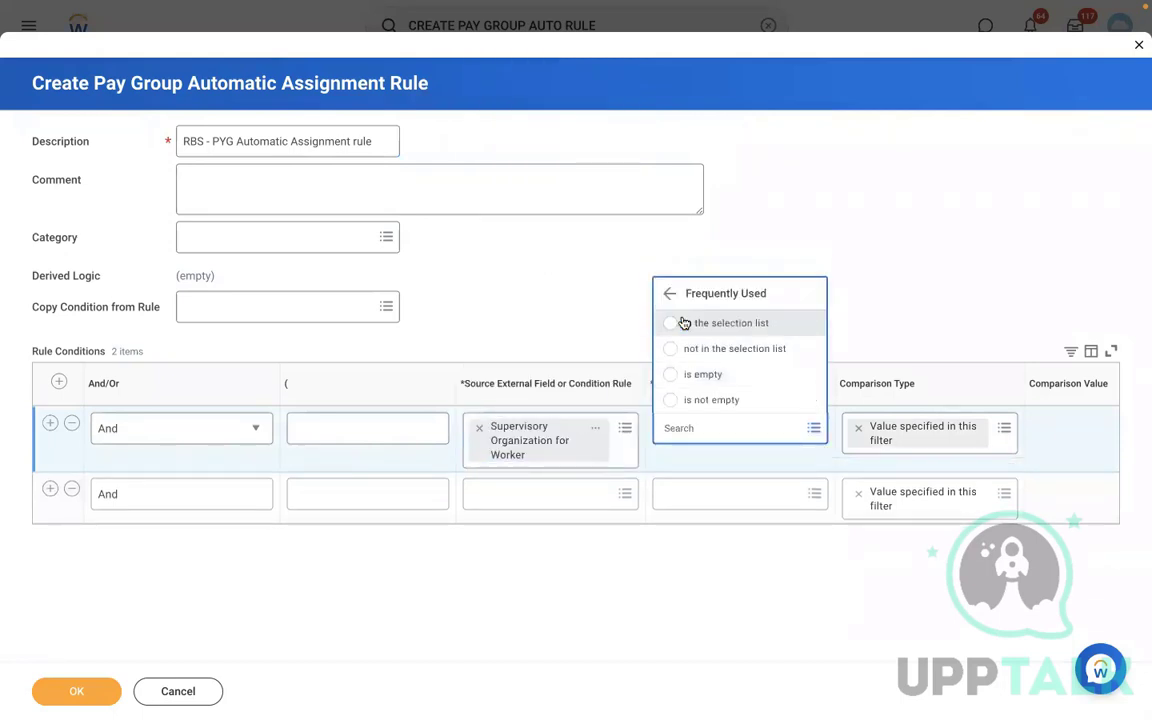
left_click(683, 323)
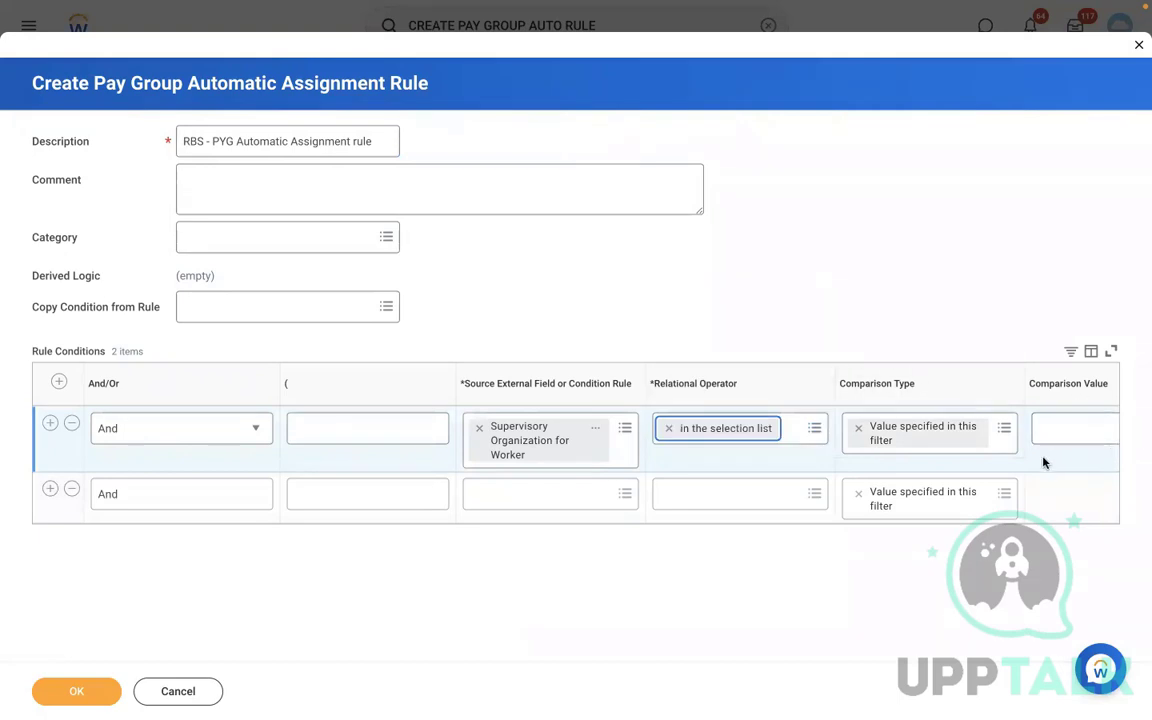
scroll(1043, 462, "right", 3)
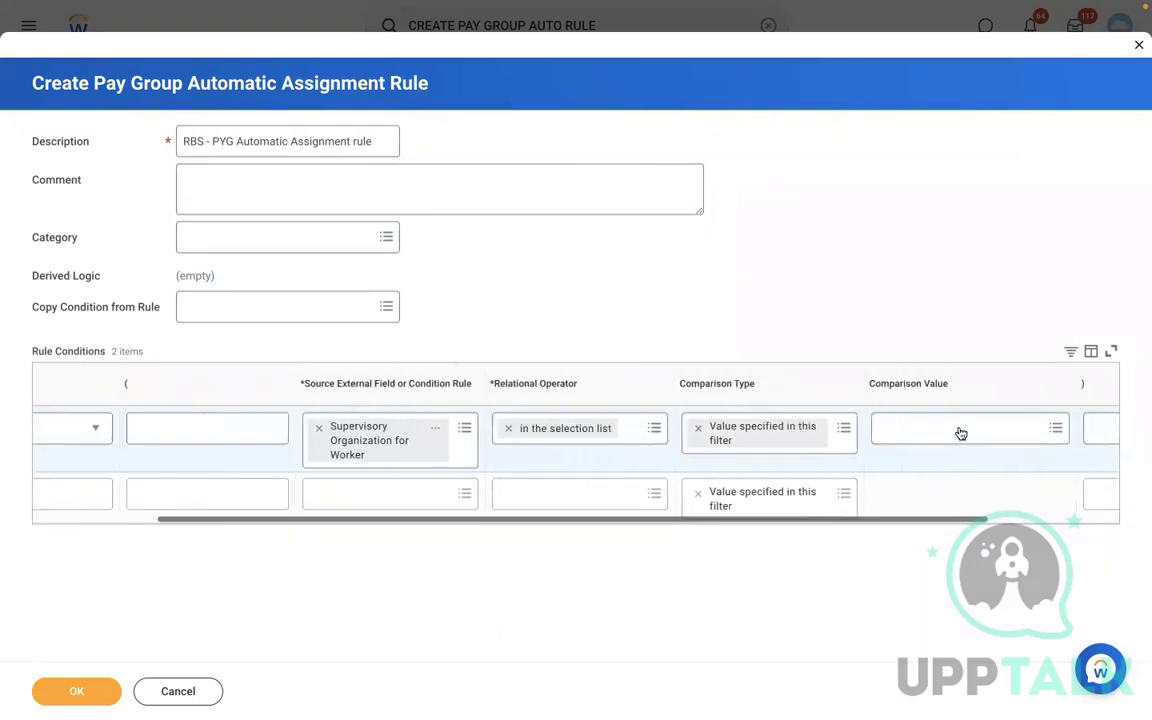
left_click(960, 433)
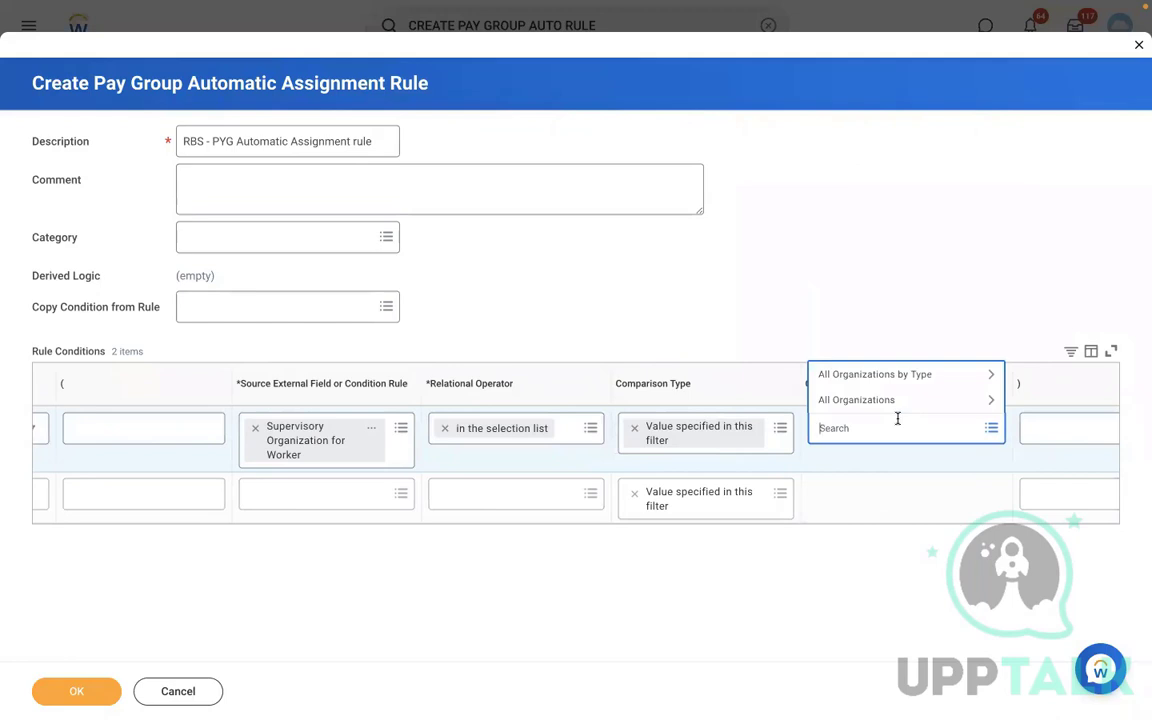
type("rms")
key("Return")
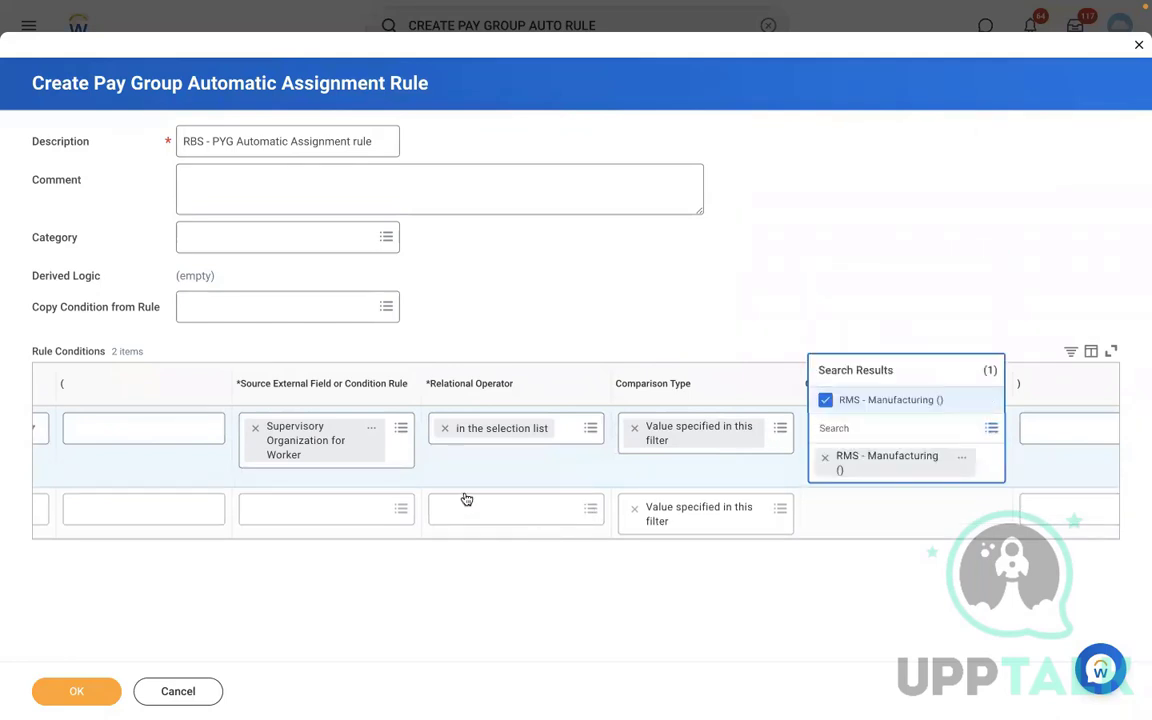
left_click(432, 519)
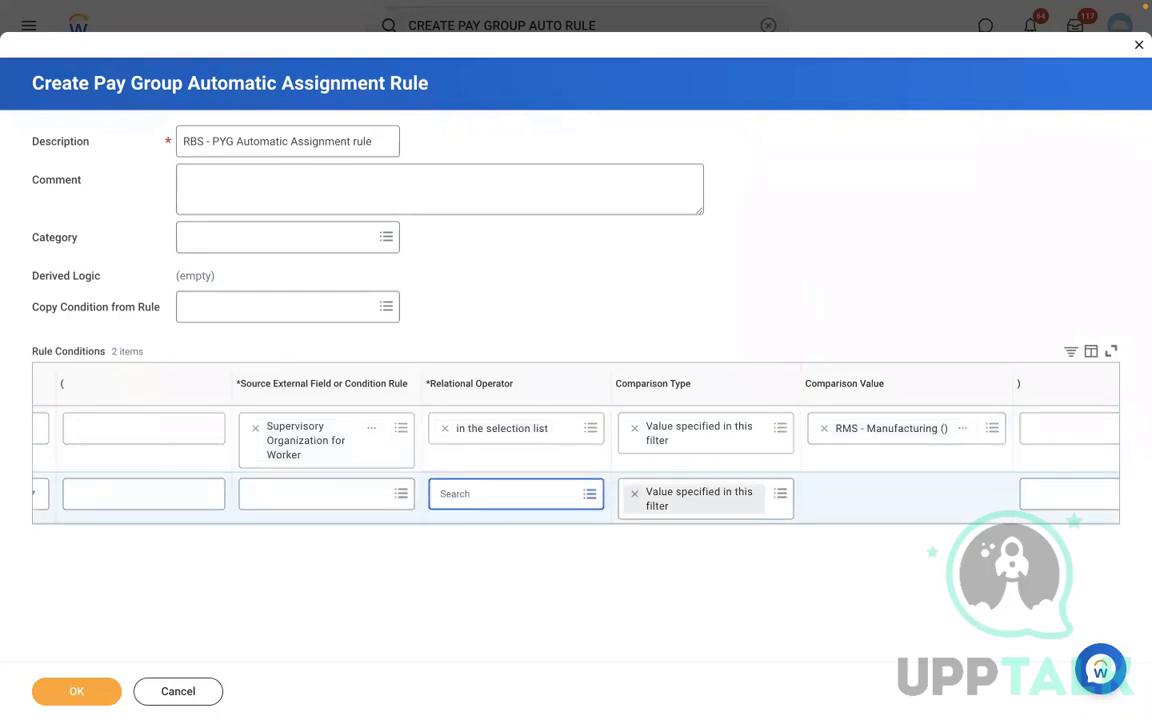
left_click(375, 522)
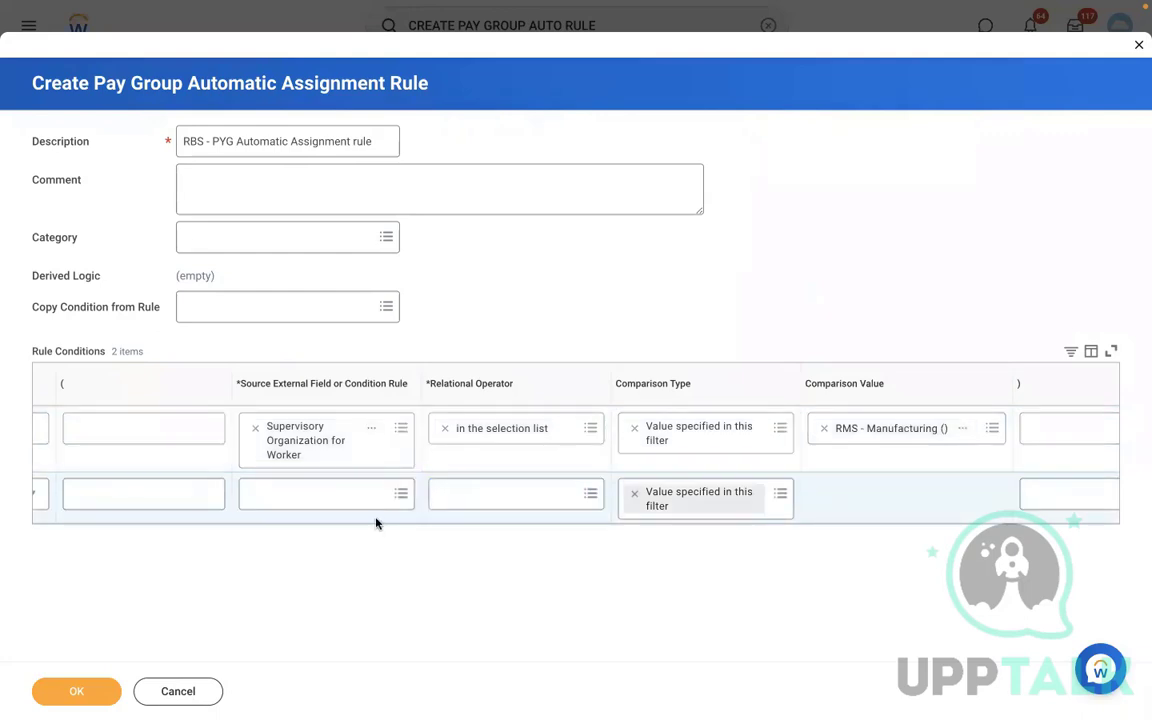
- Set the second condition's source field to Country for Location - Proposed with operator any in the selection list
scroll(375, 522, "left", 3)
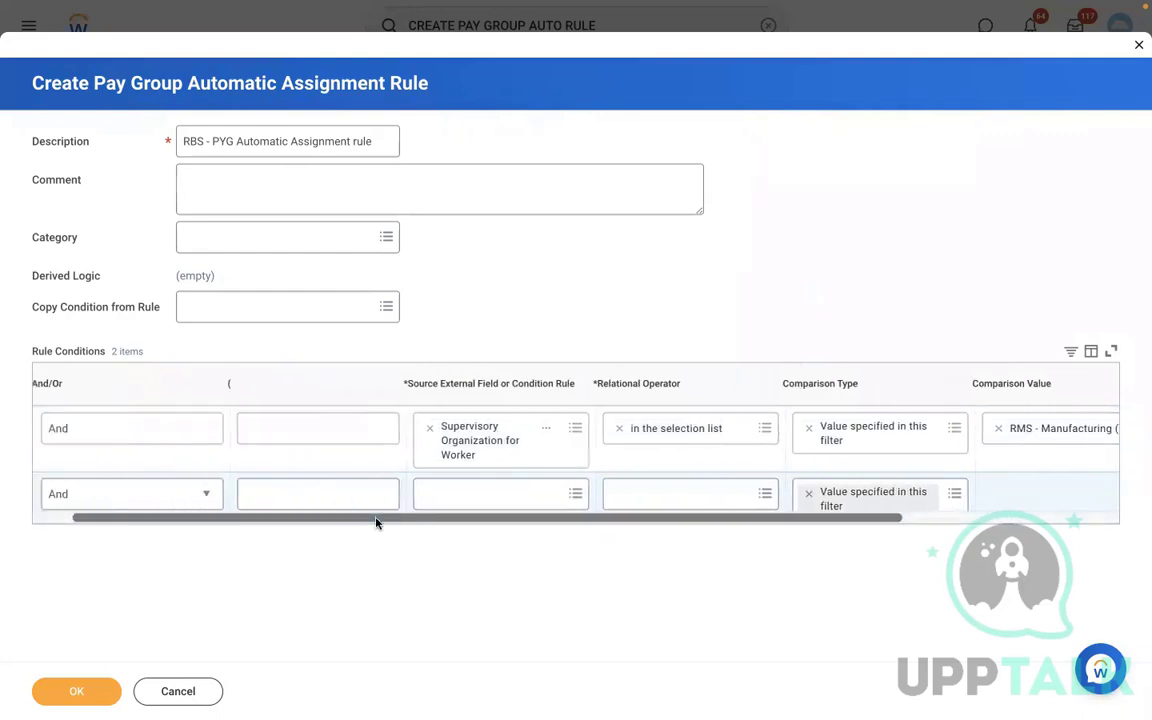
left_click(507, 495)
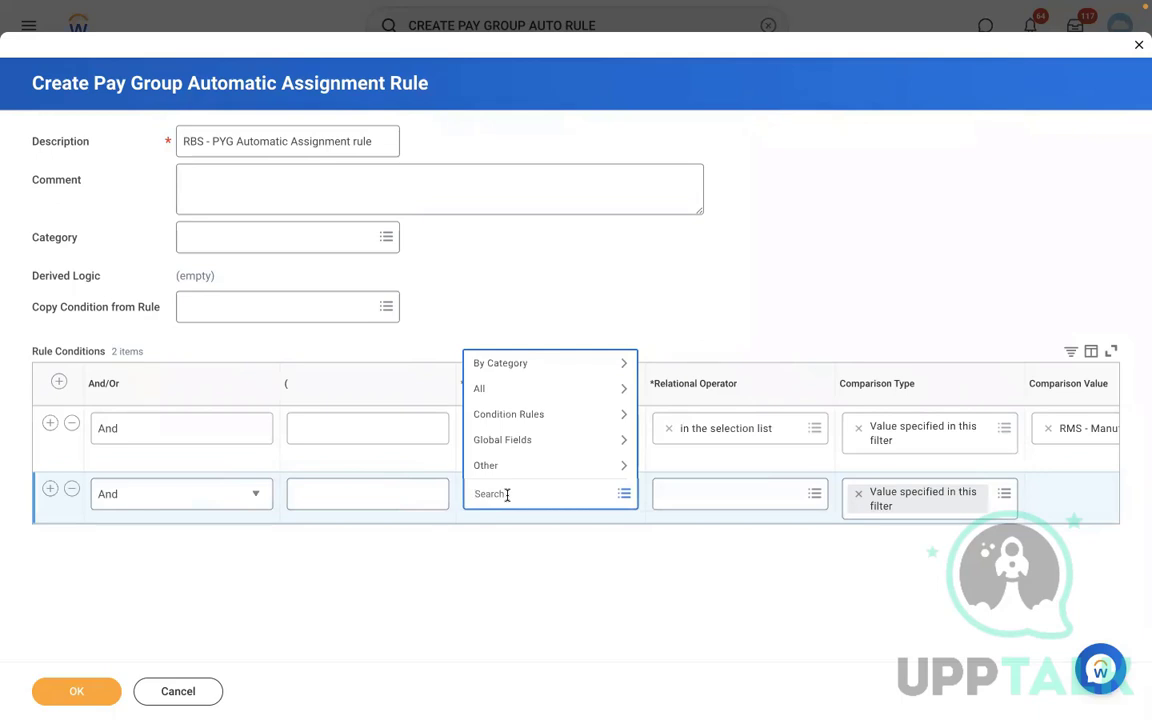
type("loc country")
key("Return")
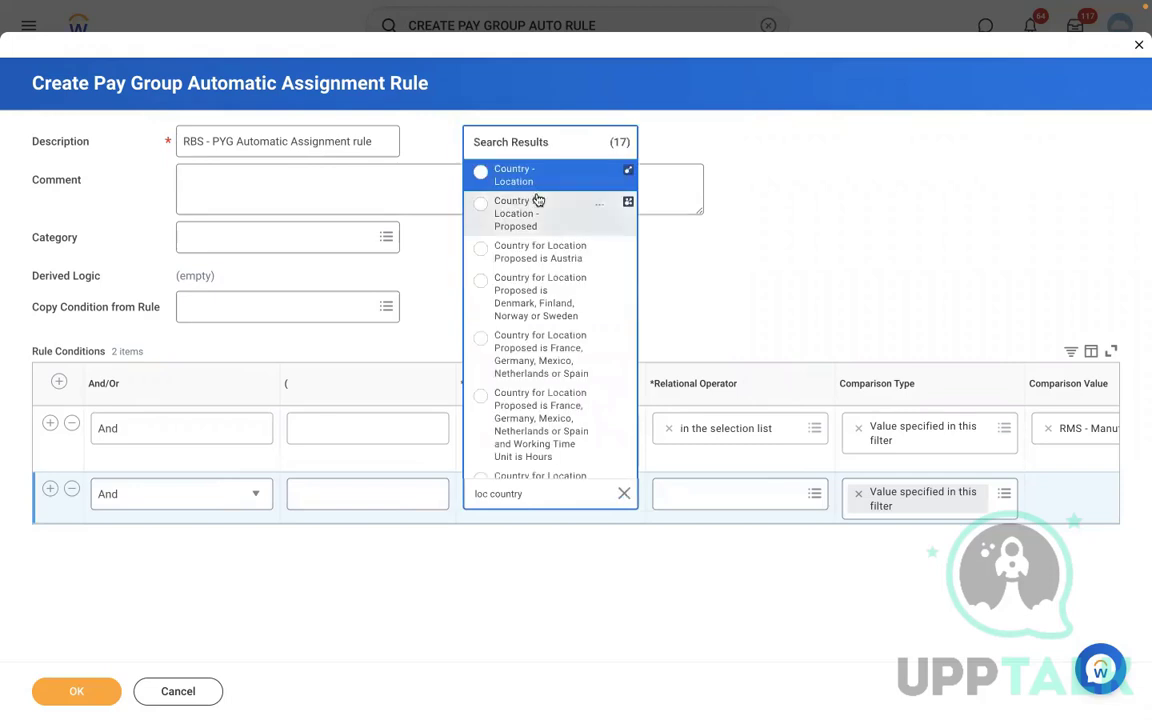
left_click(528, 224)
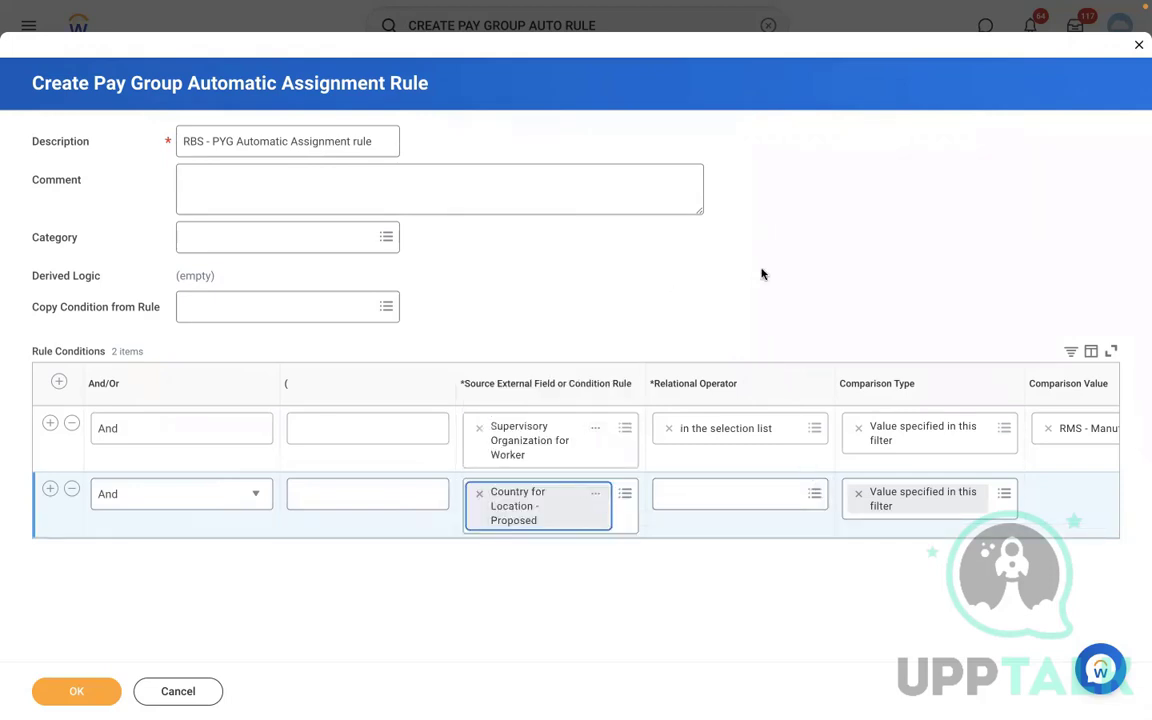
left_click(715, 494)
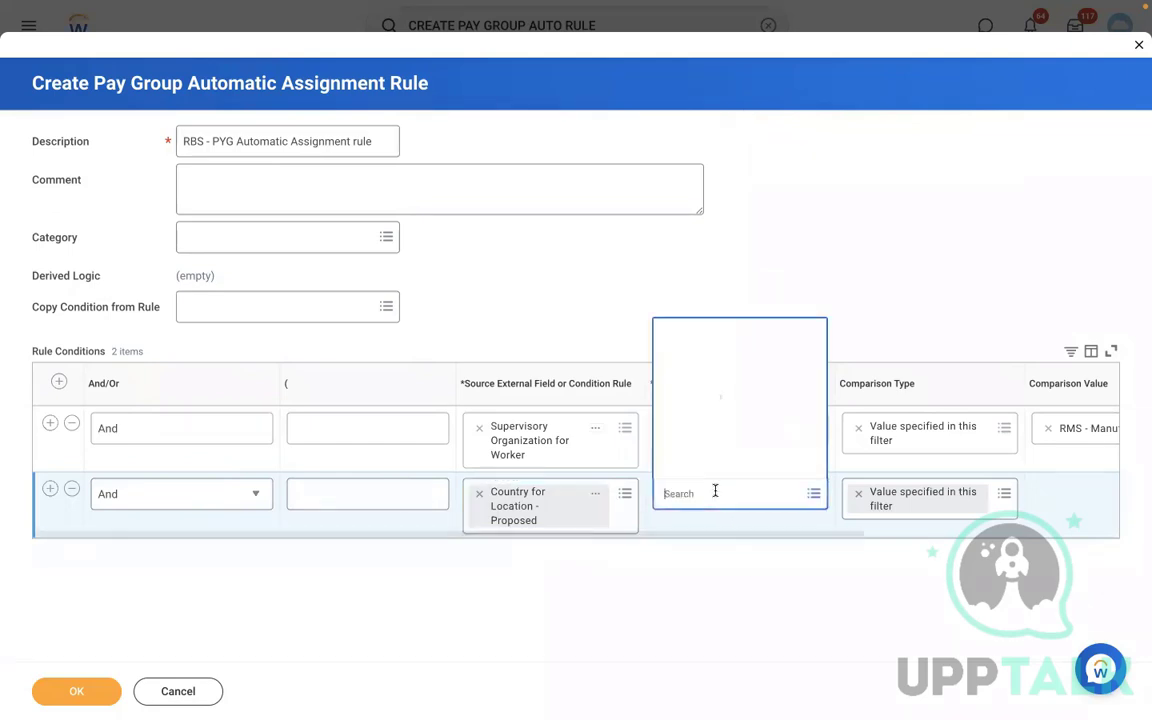
left_click(704, 441)
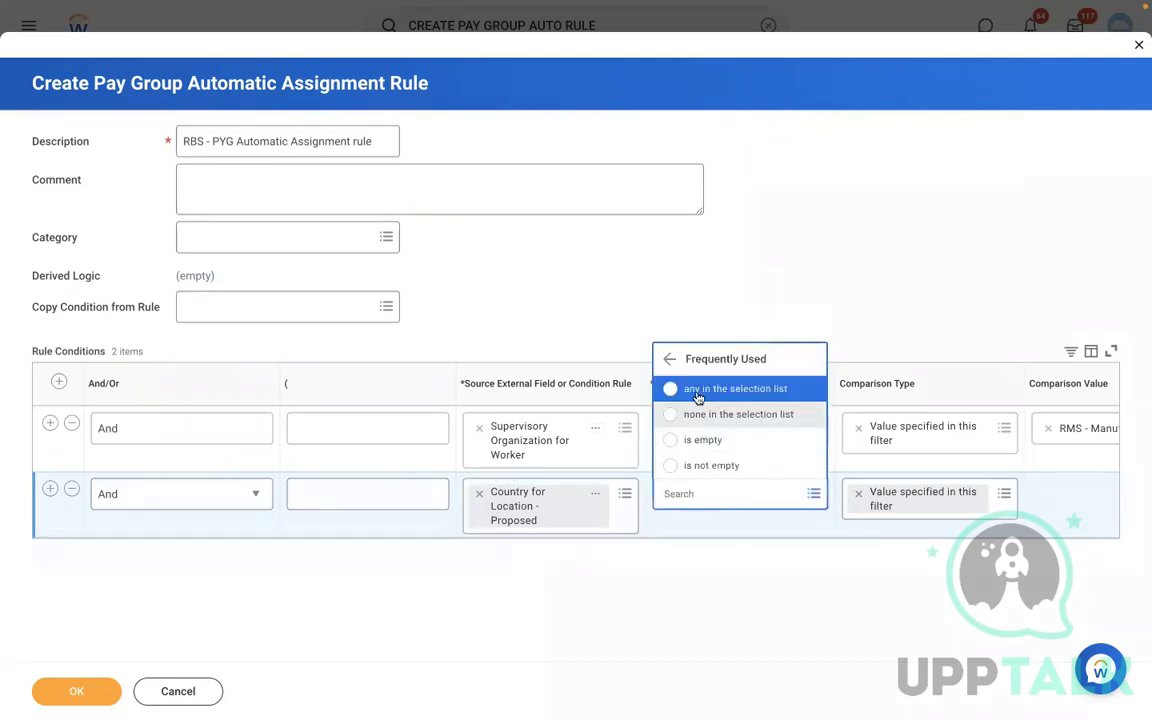
left_click(697, 394)
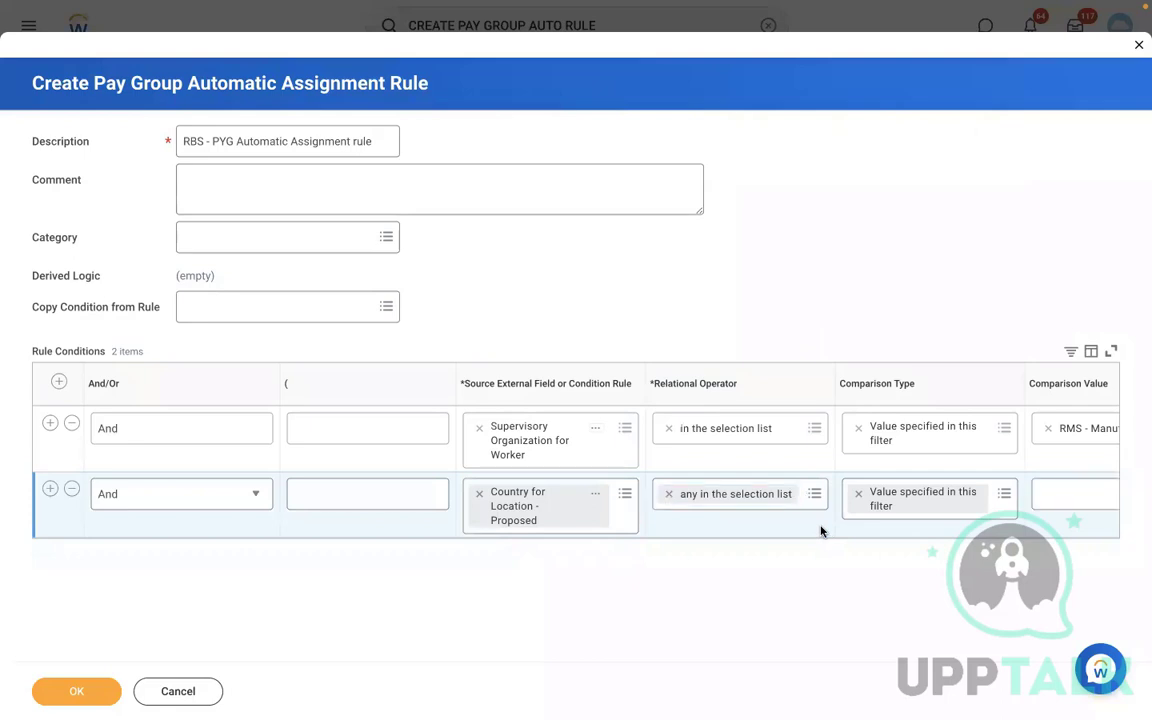
- Set the second condition's comparison value to United States of America and submit the rule
scroll(820, 531, "right", 3)
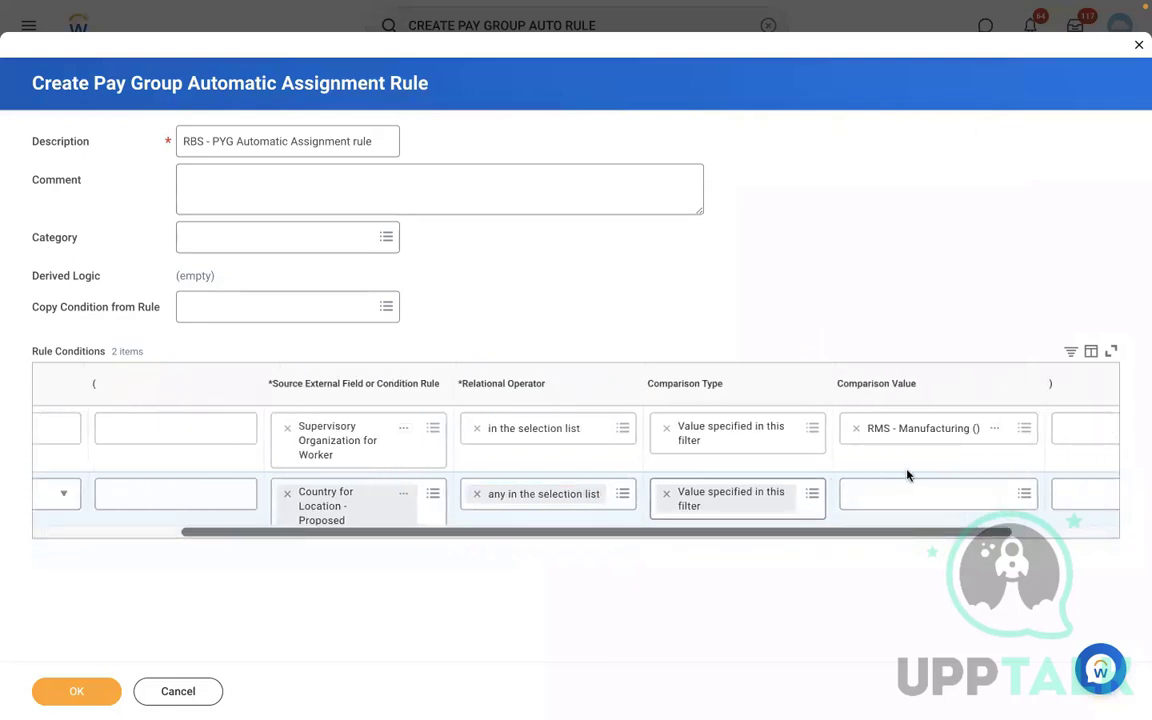
left_click(889, 496)
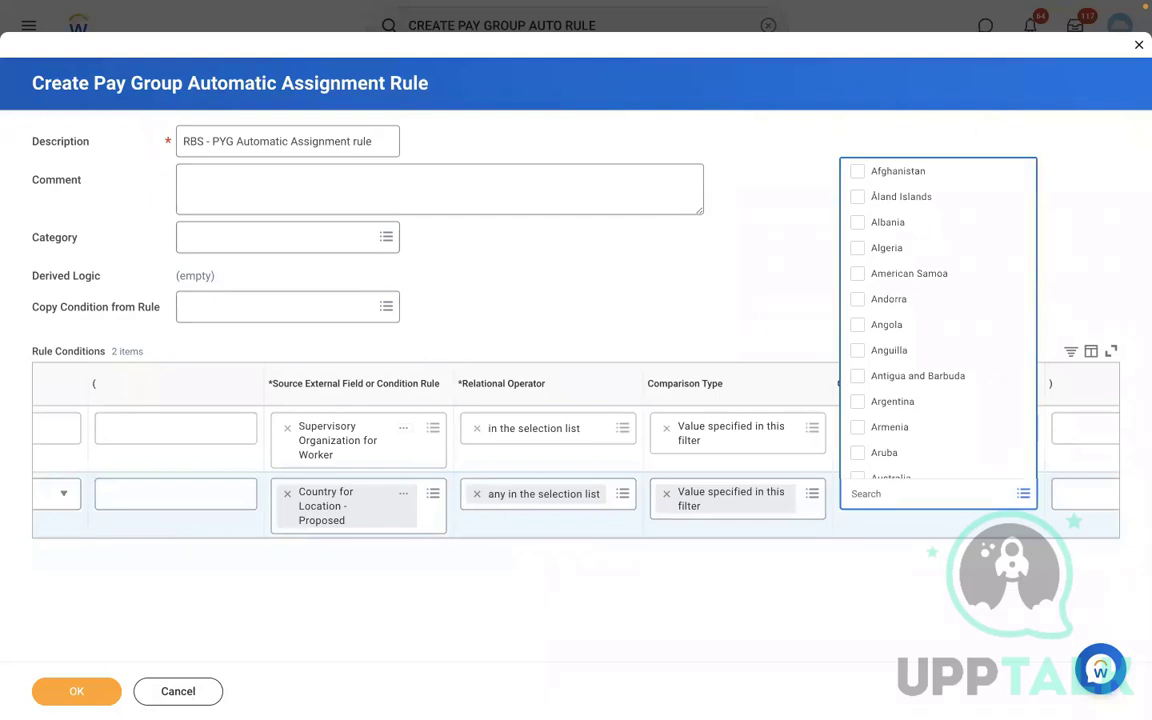
type("USA")
key("Return")
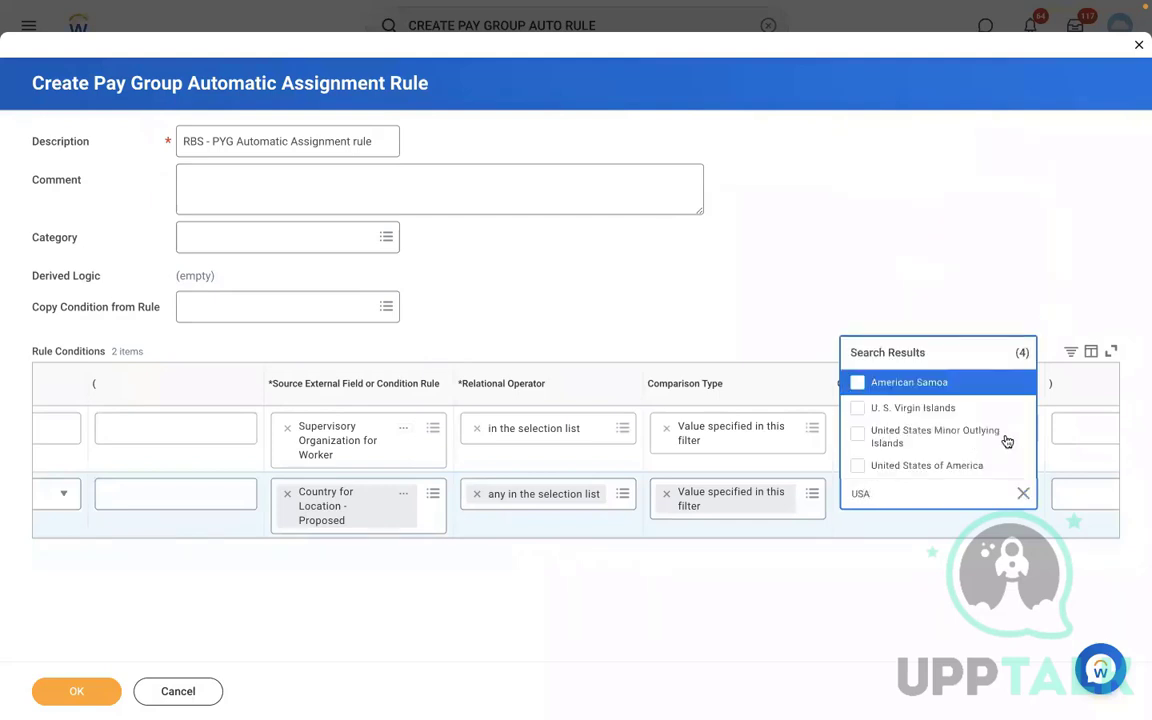
left_click(938, 467)
left_click(73, 692)
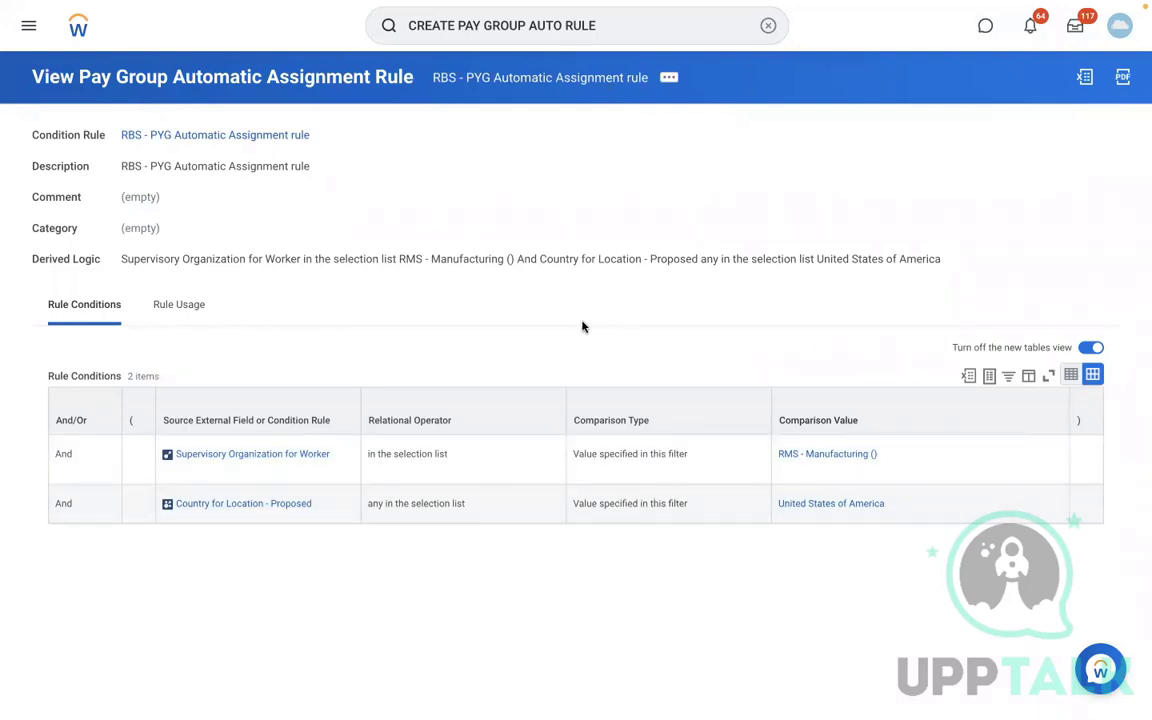
- Open the RBS - Monthly PYG pay group through the View Pay Group task
left_click(667, 80)
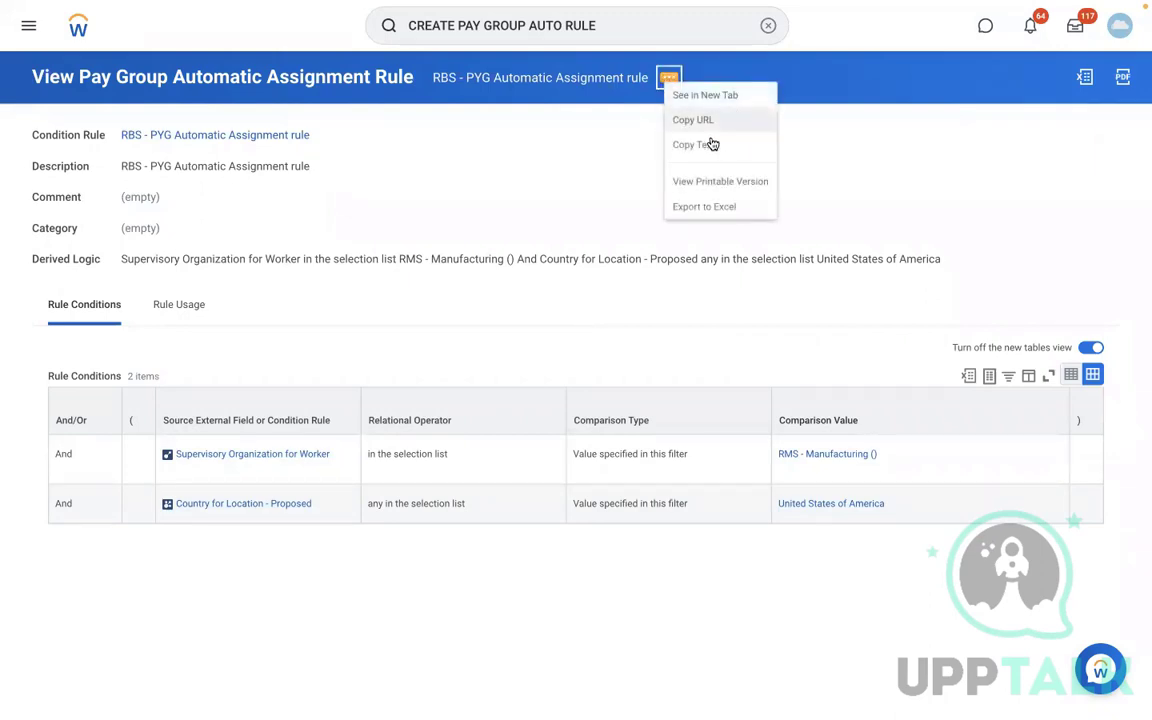
left_click(768, 25)
type("EDIT")
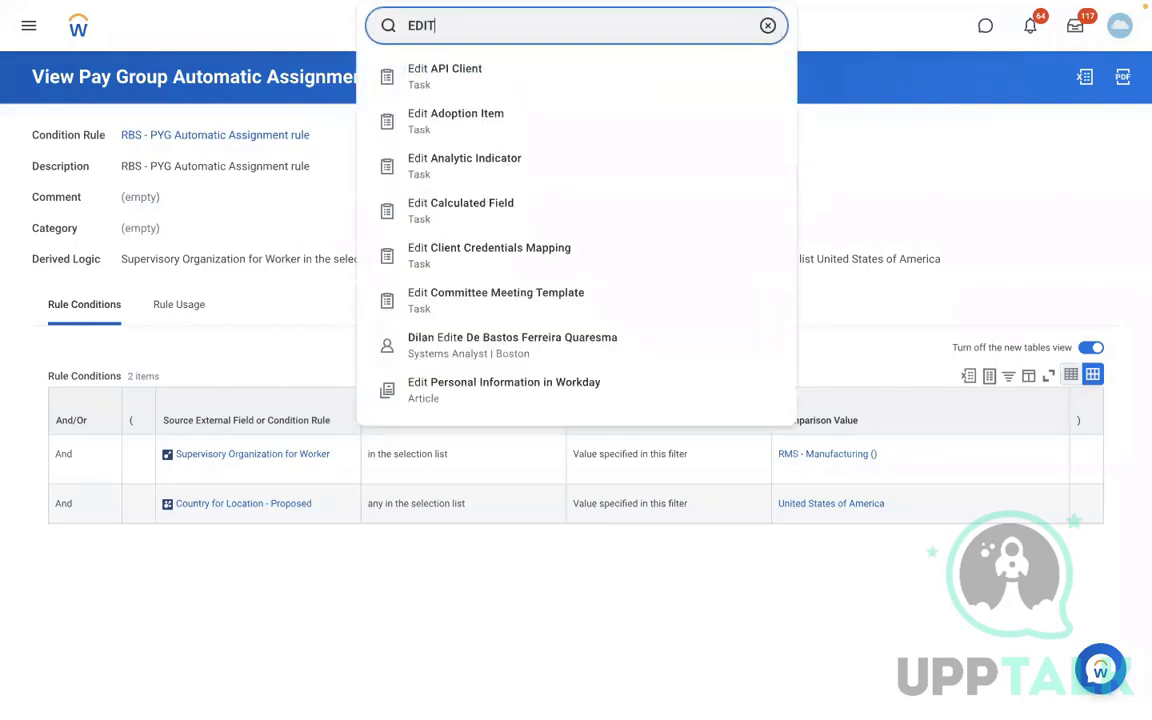
key("BackSpace")
key("BackSpace")
key("BackSpace")
key("BackSpace")
type("VIEW PAY")
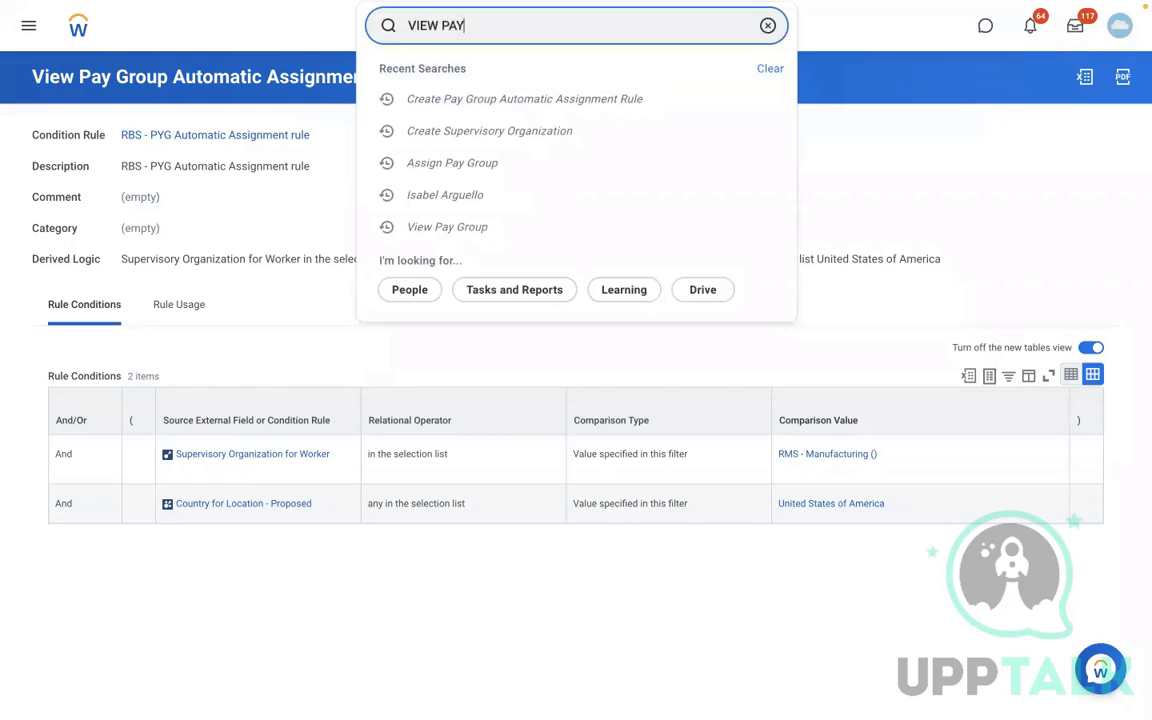
type(" GROUP")
left_click(573, 85)
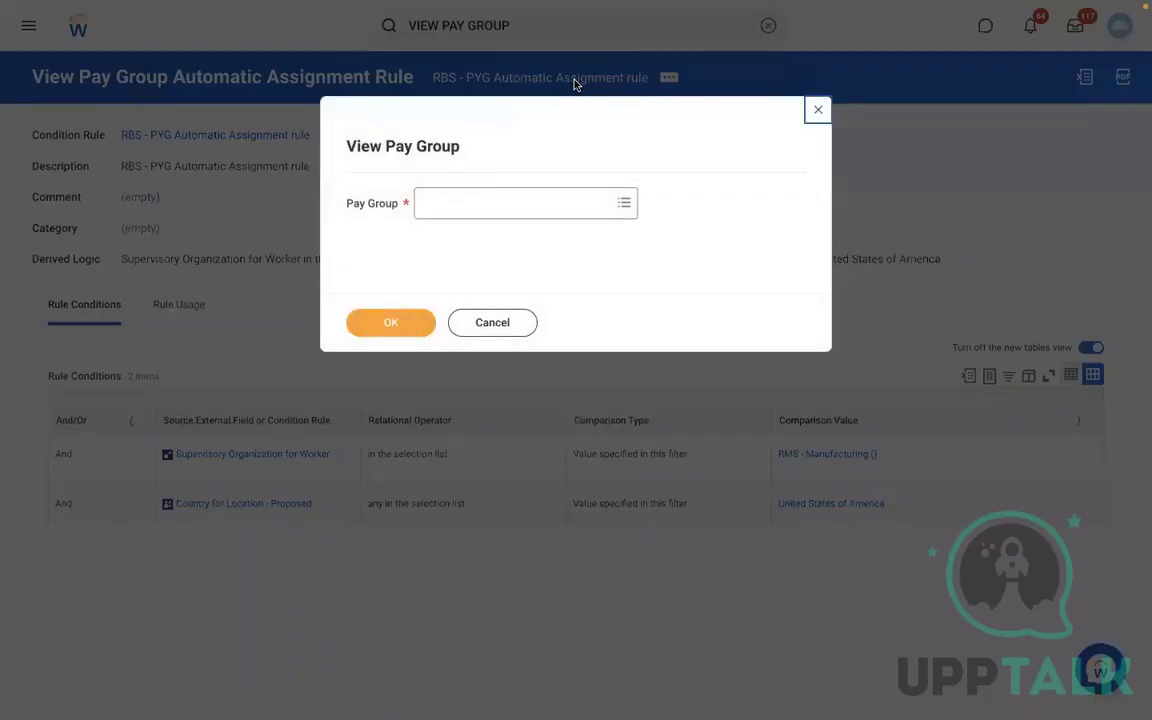
left_click(473, 202)
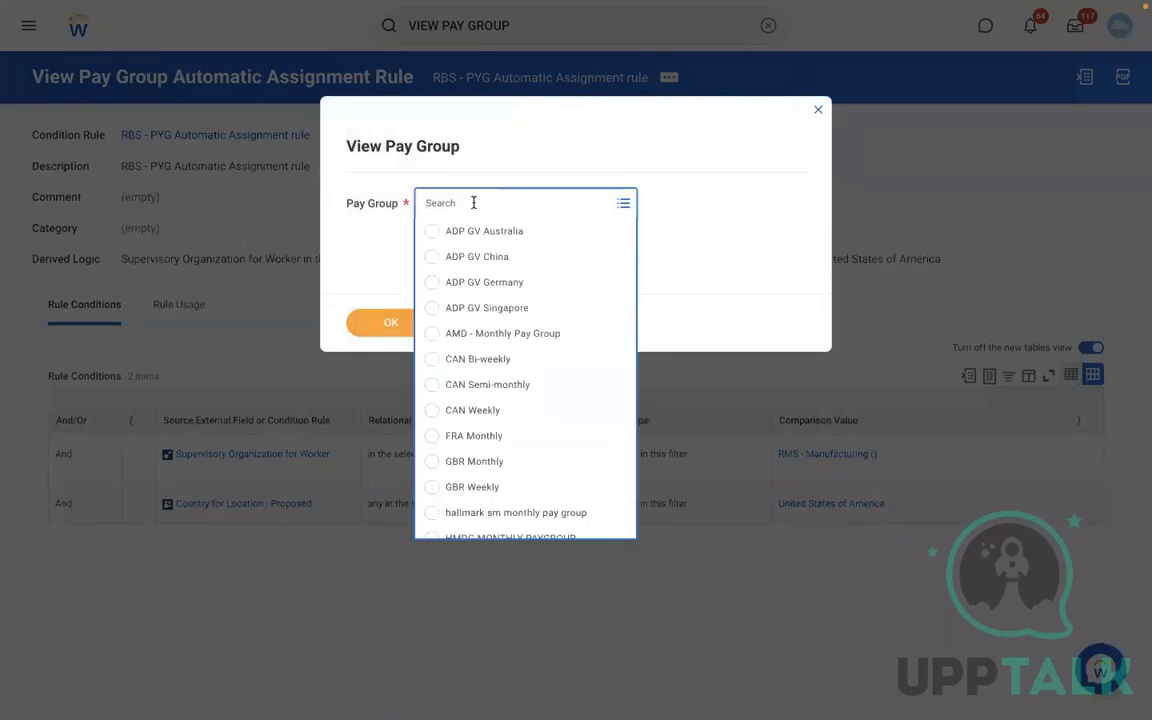
type("RBS")
key("Return")
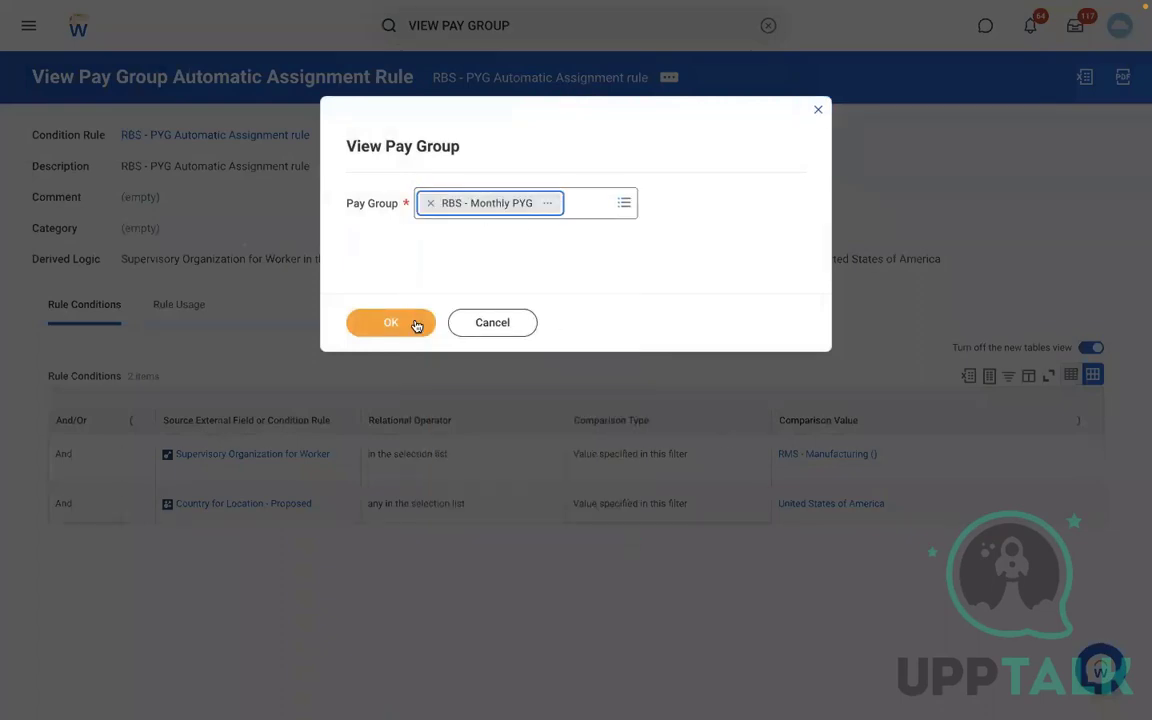
left_click(391, 324)
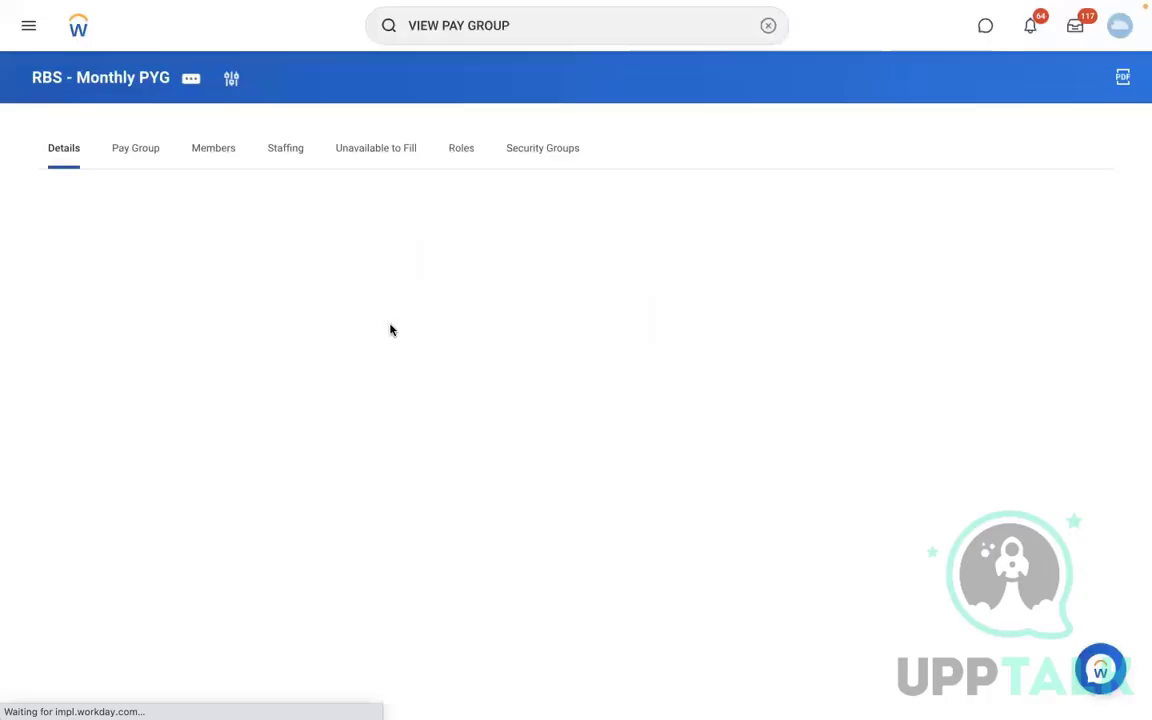
- Edit the pay group's organization and add an assignment rule row with start date 01/01/2022
left_click(191, 86)
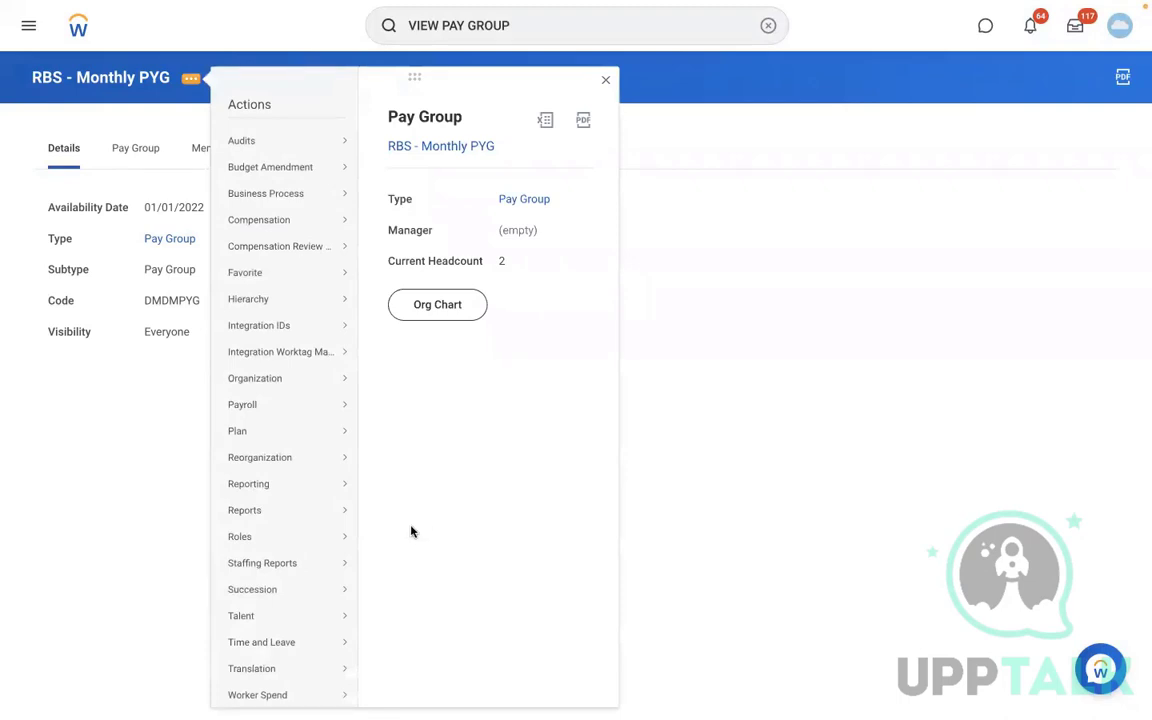
mouse_move(262, 382)
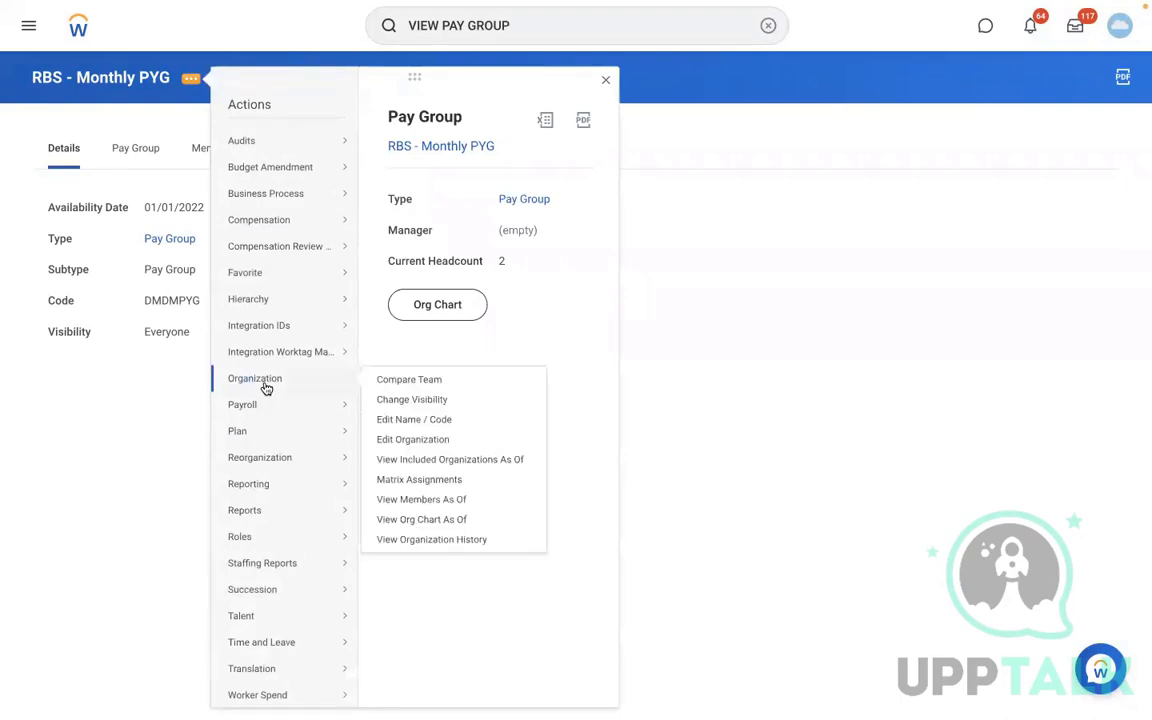
left_click(391, 441)
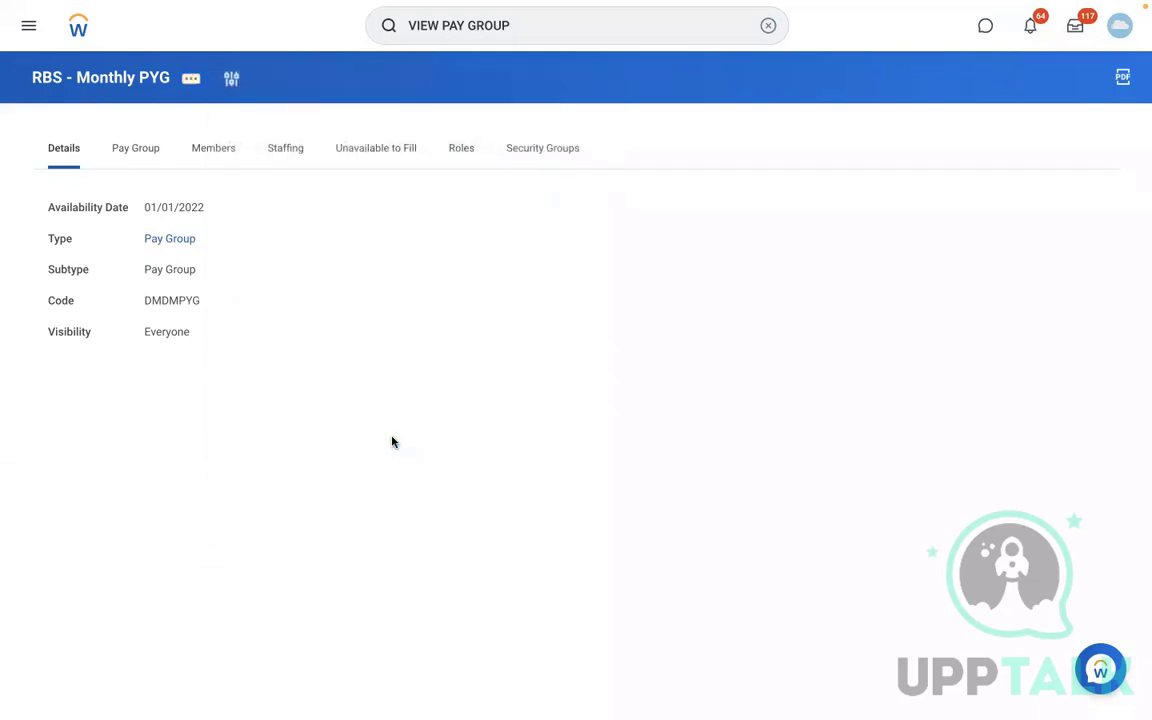
scroll(637, 485, "down", 1)
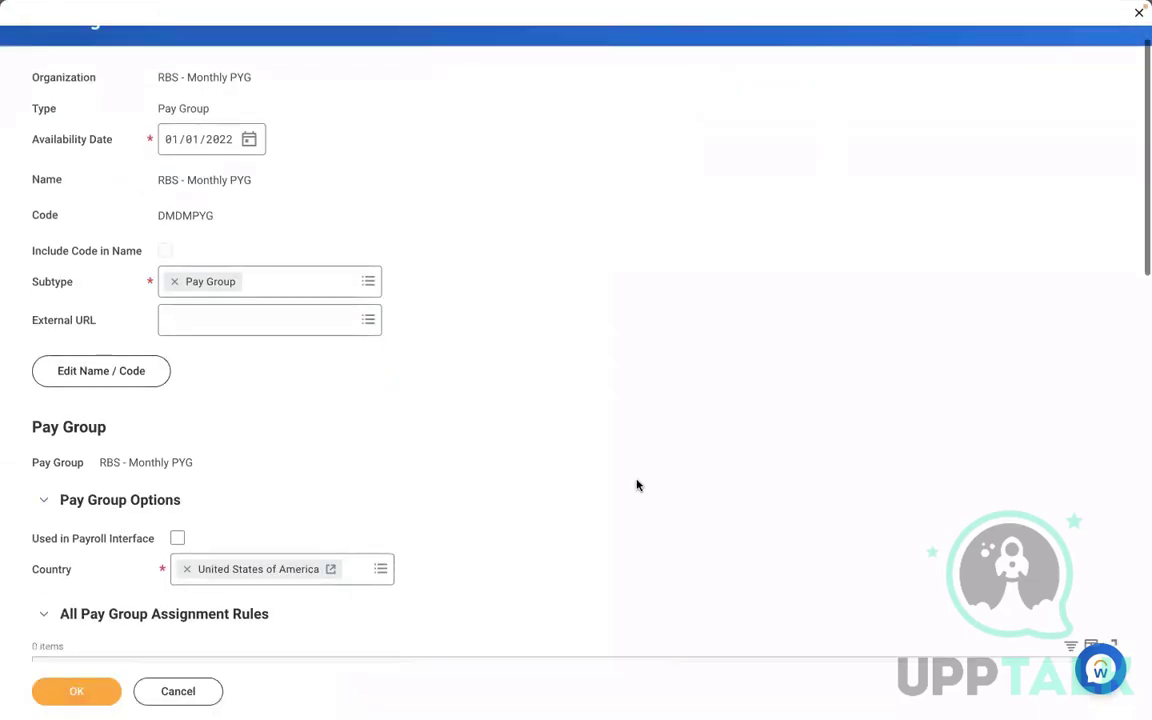
scroll(637, 485, "down", 5)
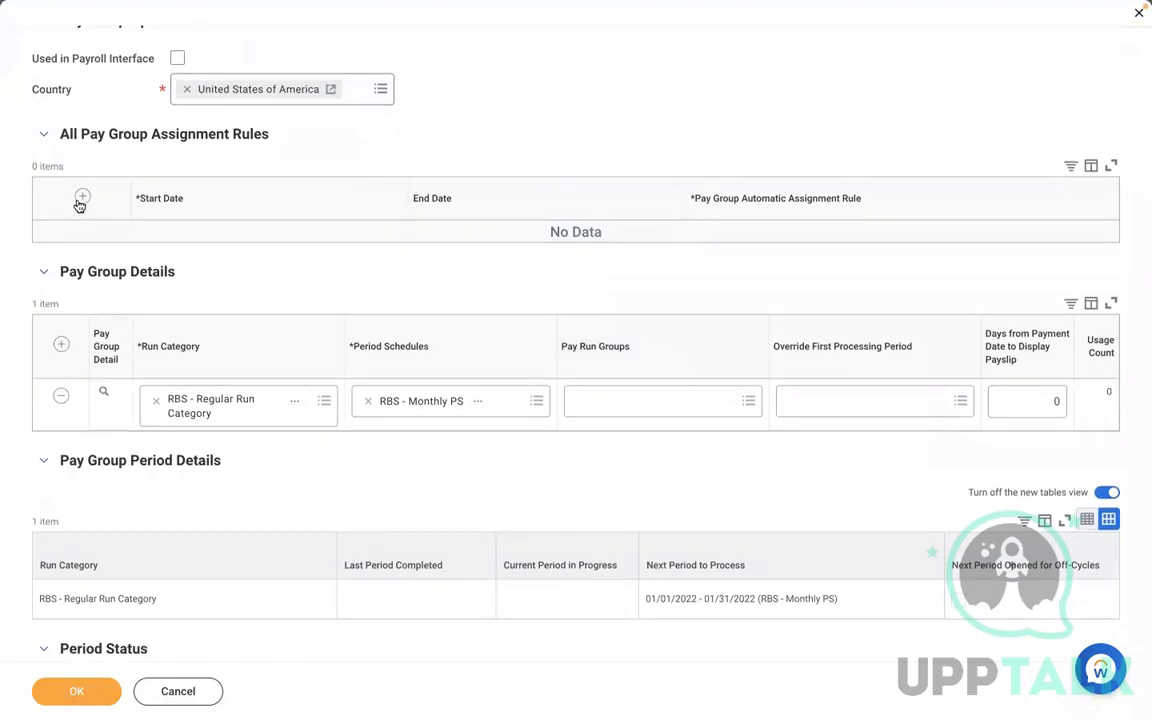
left_click(80, 200)
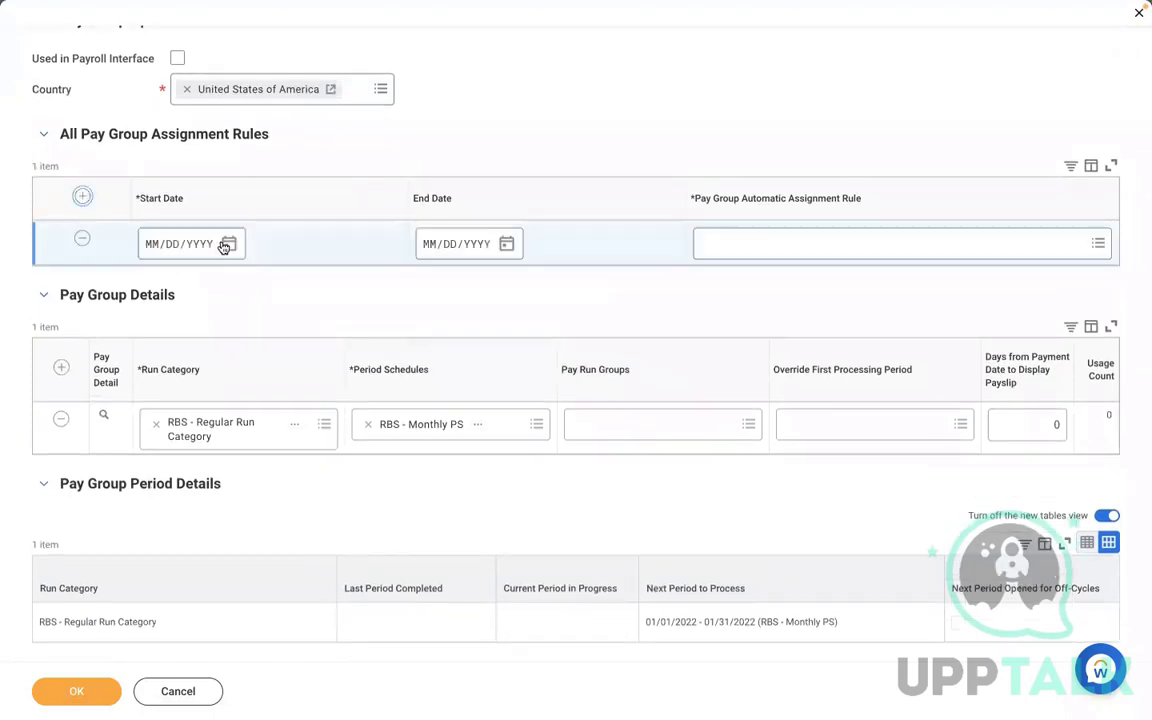
left_click(158, 246)
type("01012022")
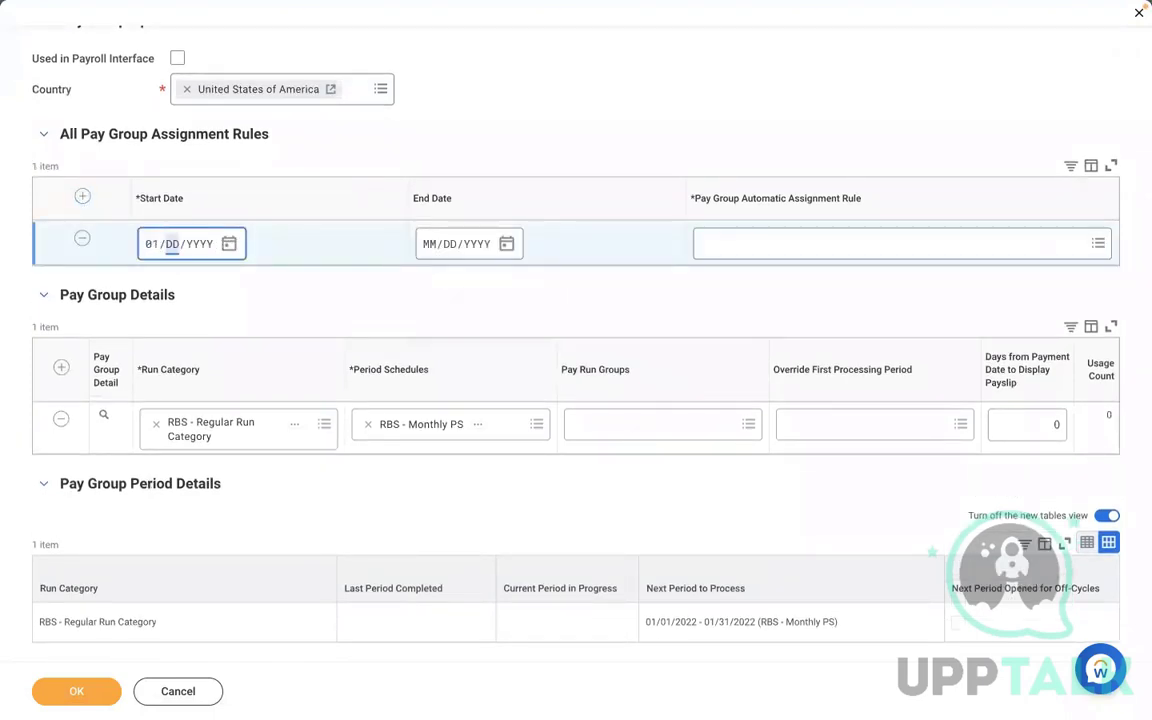
- Set the row's automatic assignment rule to RBS - PYG Automatic Assignment rule and save the pay group
left_click(764, 246)
type("RBS - PYG Automatic Assignment rule")
key("Return")
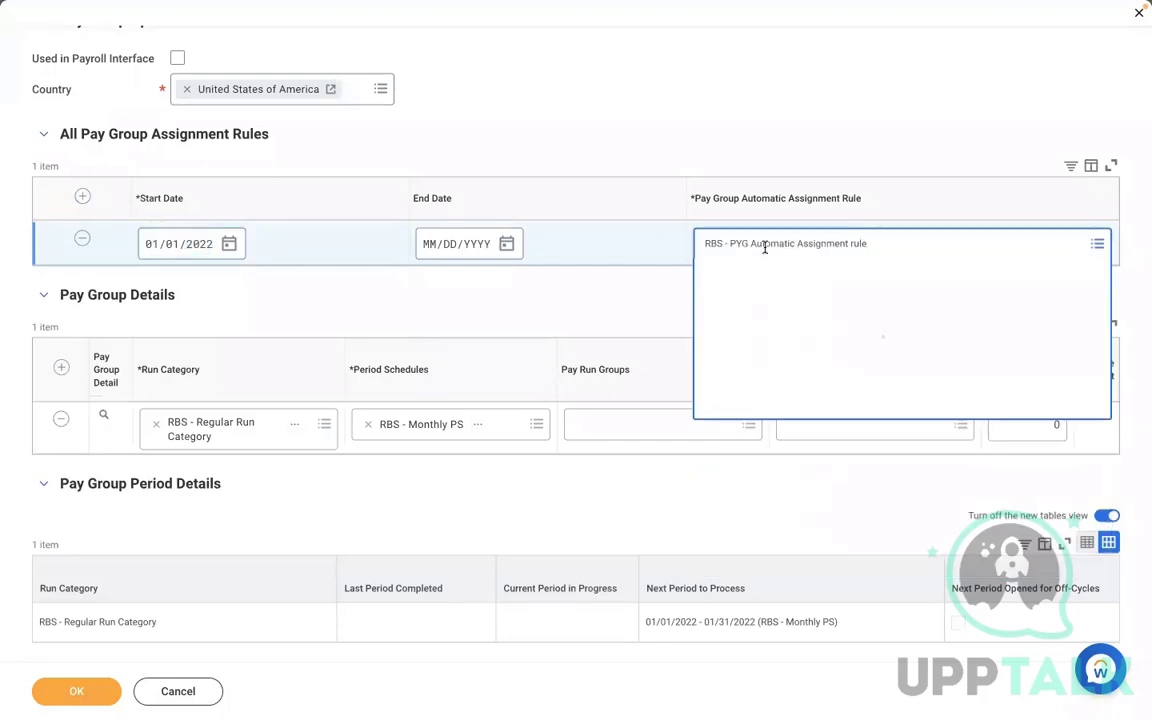
left_click(491, 145)
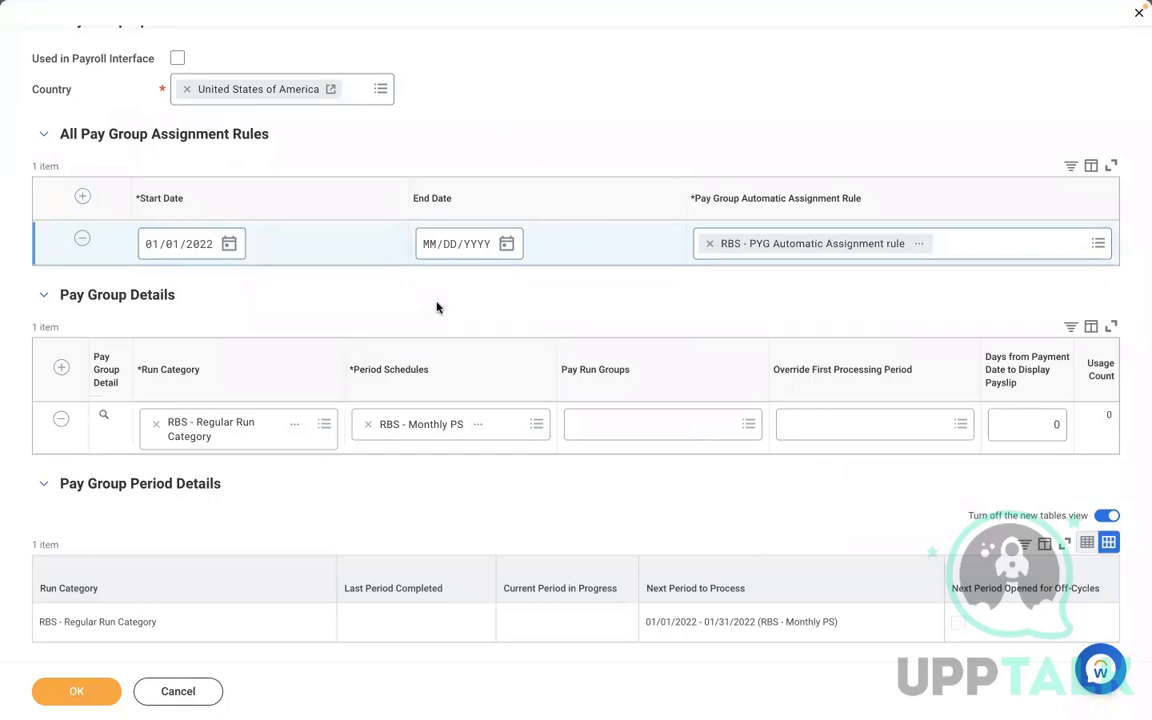
left_click(82, 690)
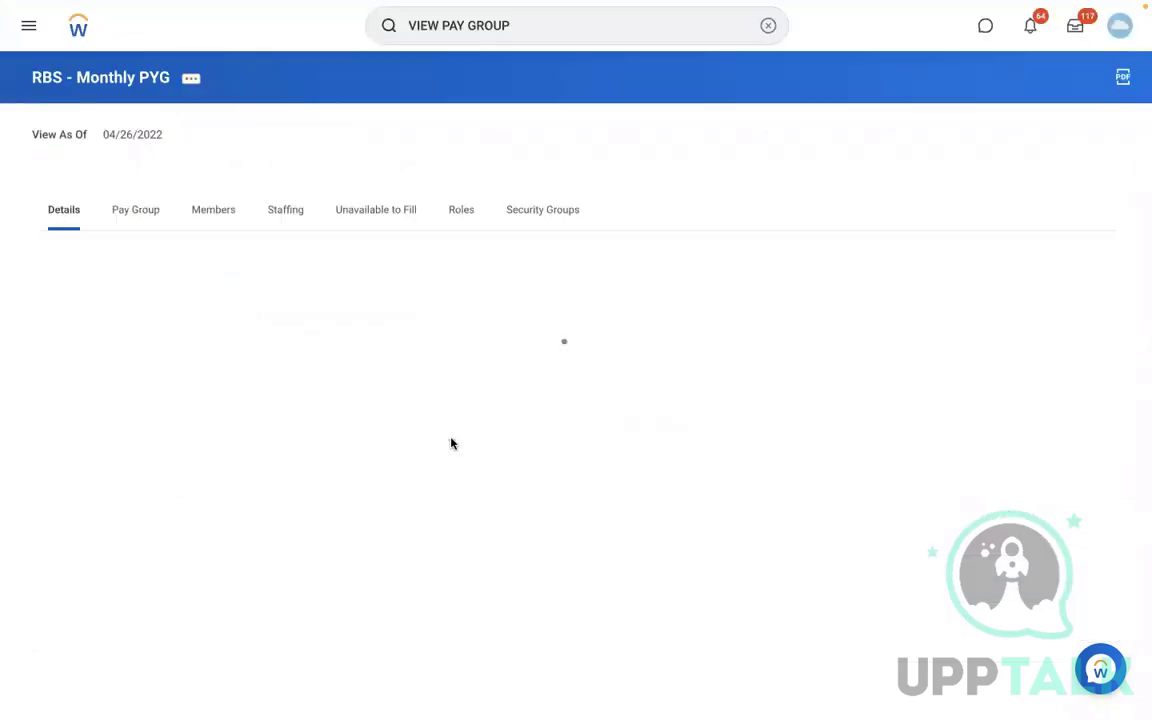
- Review the pay group's assignment rule and members, and the linked RMS - Manufacturing organization's details
left_click(140, 226)
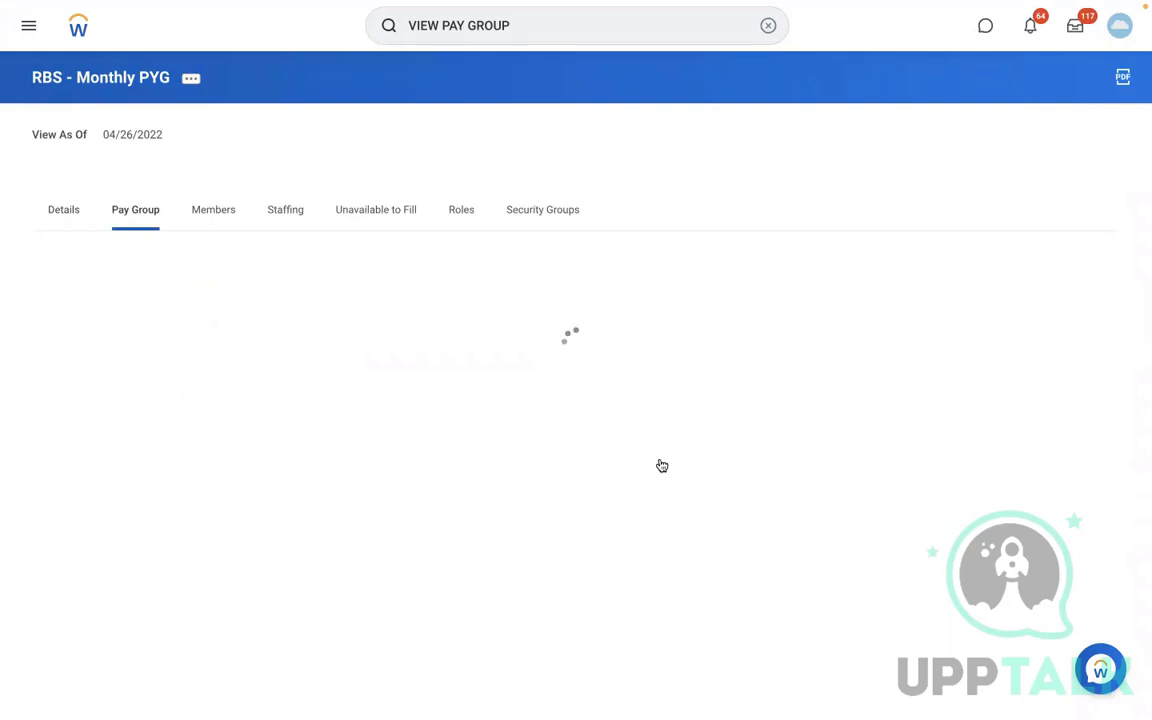
left_click(219, 216)
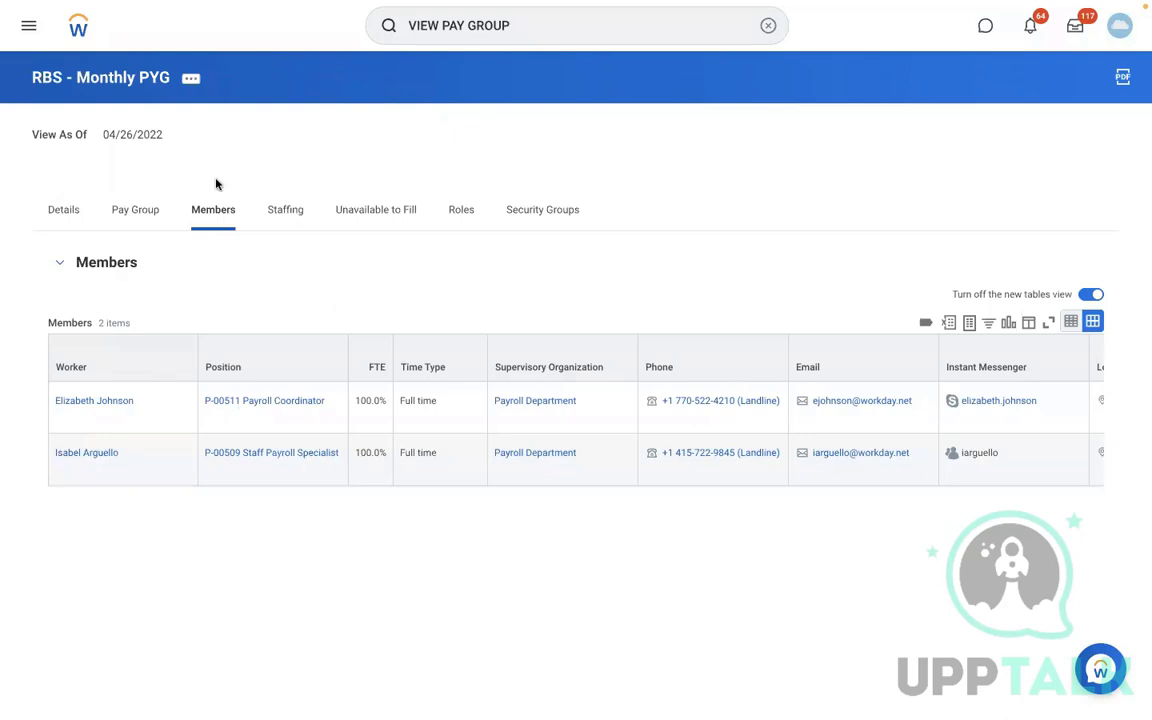
left_click(135, 209)
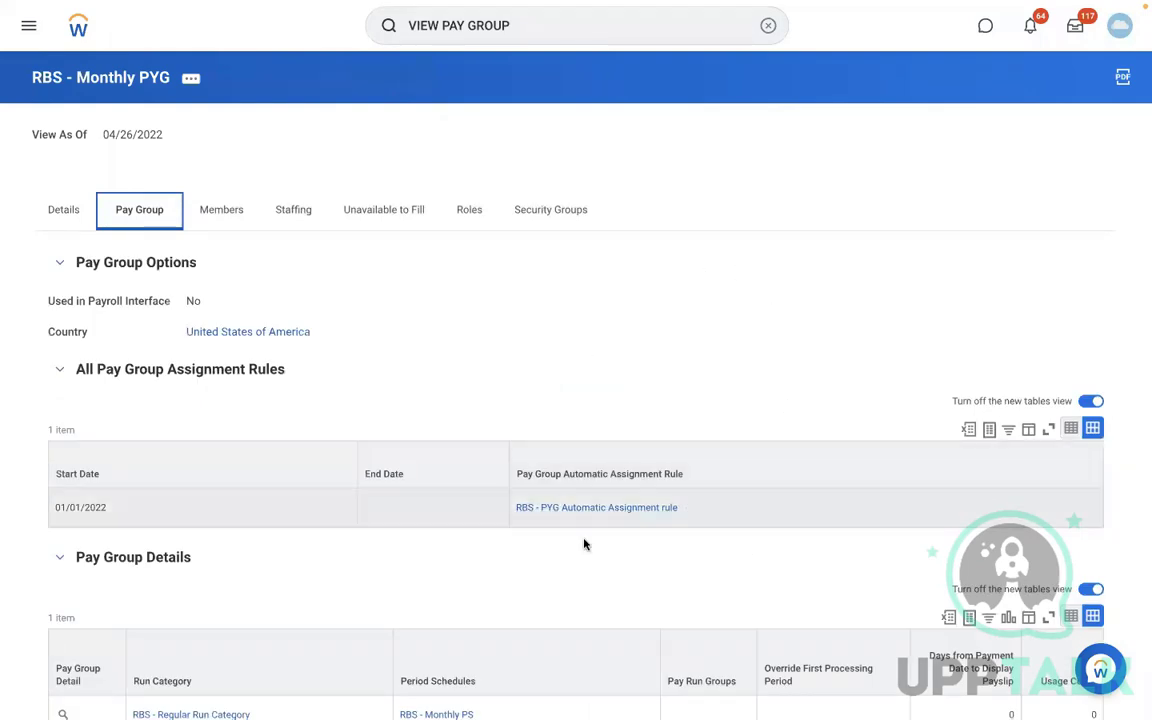
left_click(633, 509)
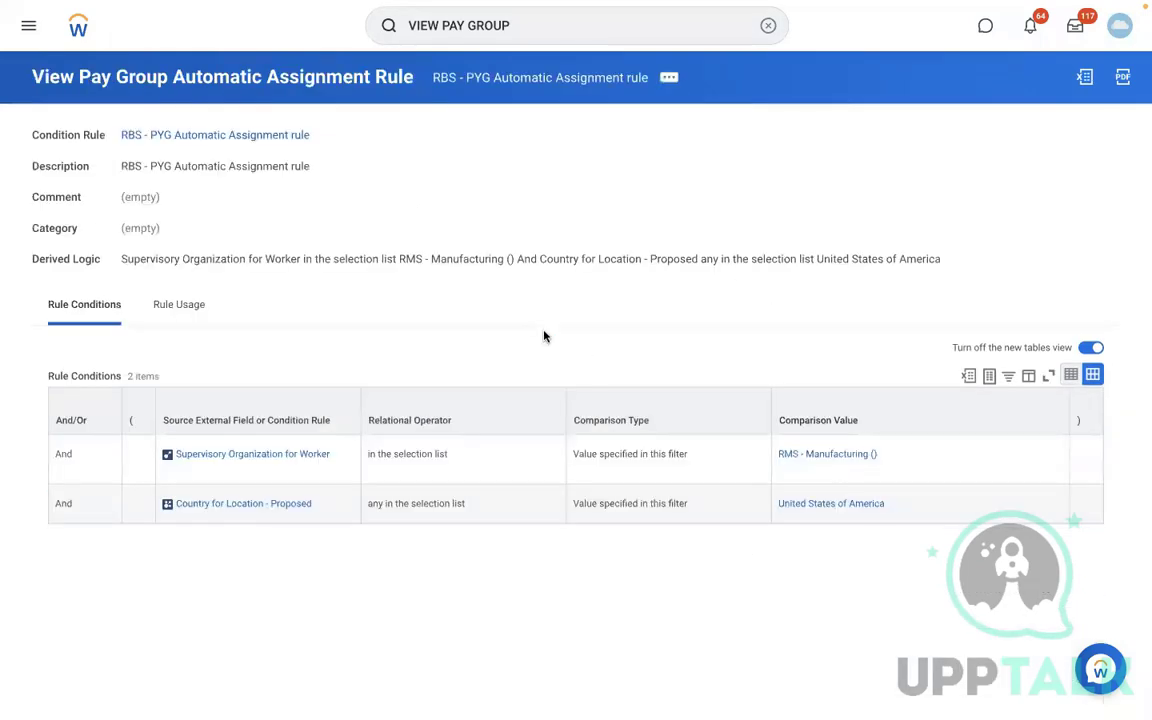
left_click(817, 460)
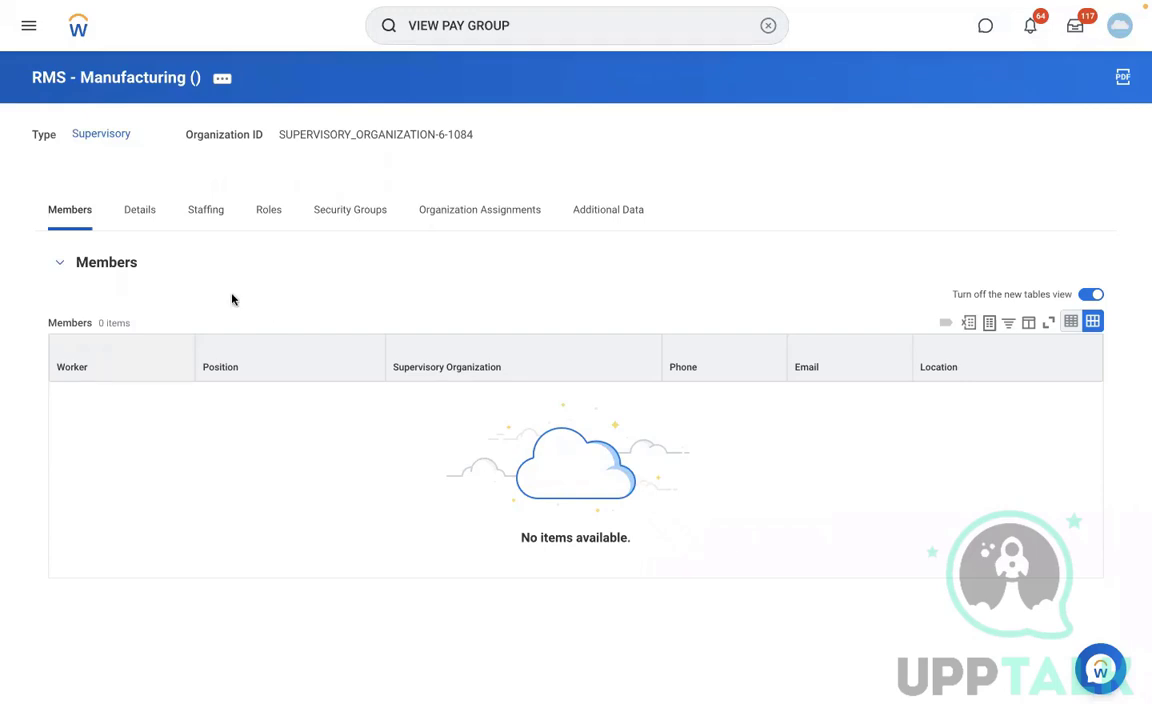
left_click(145, 220)
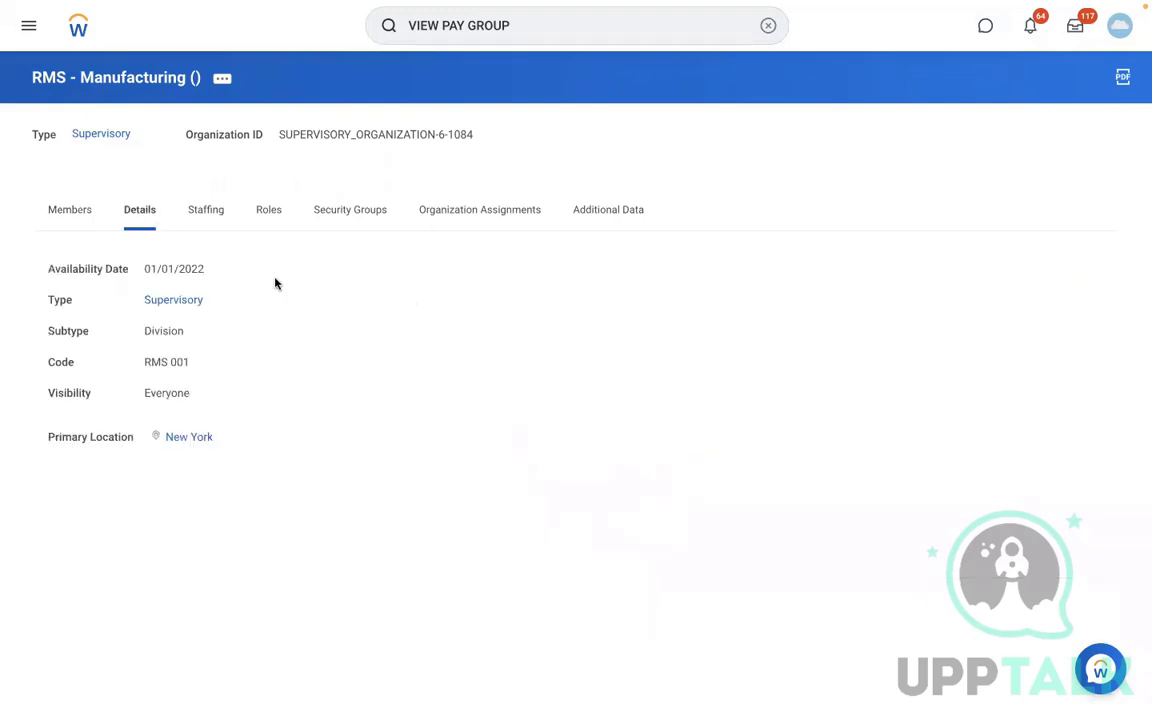
left_click(530, 31)
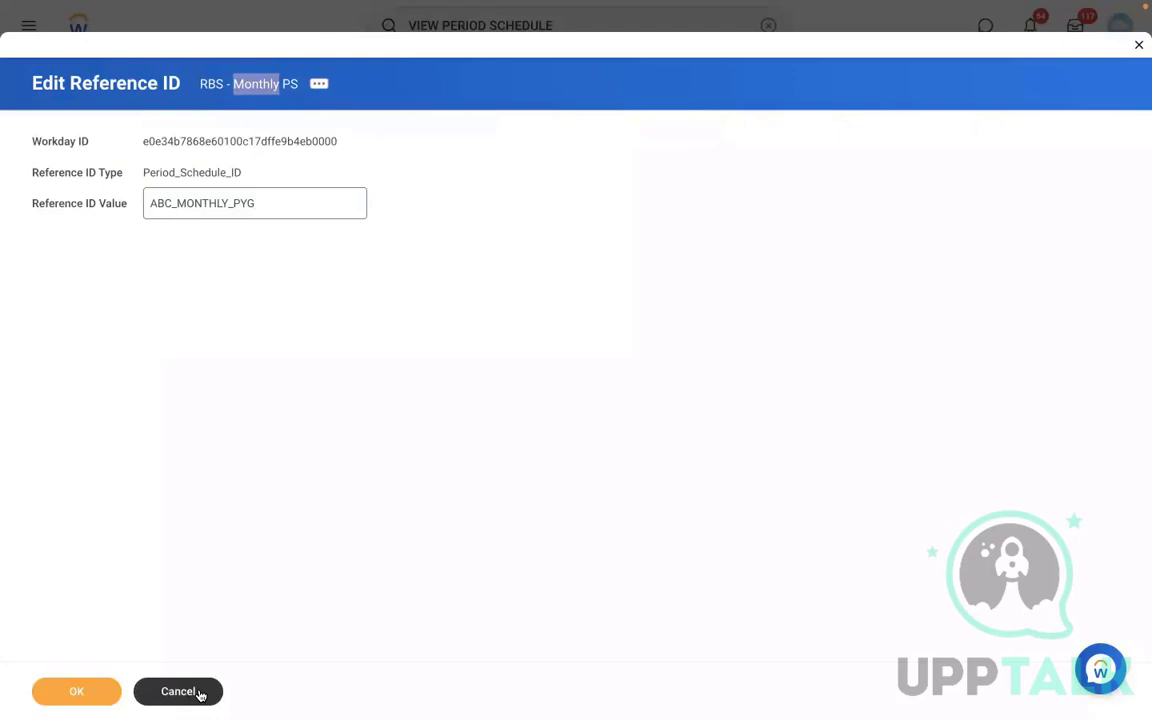
left_click(200, 693)
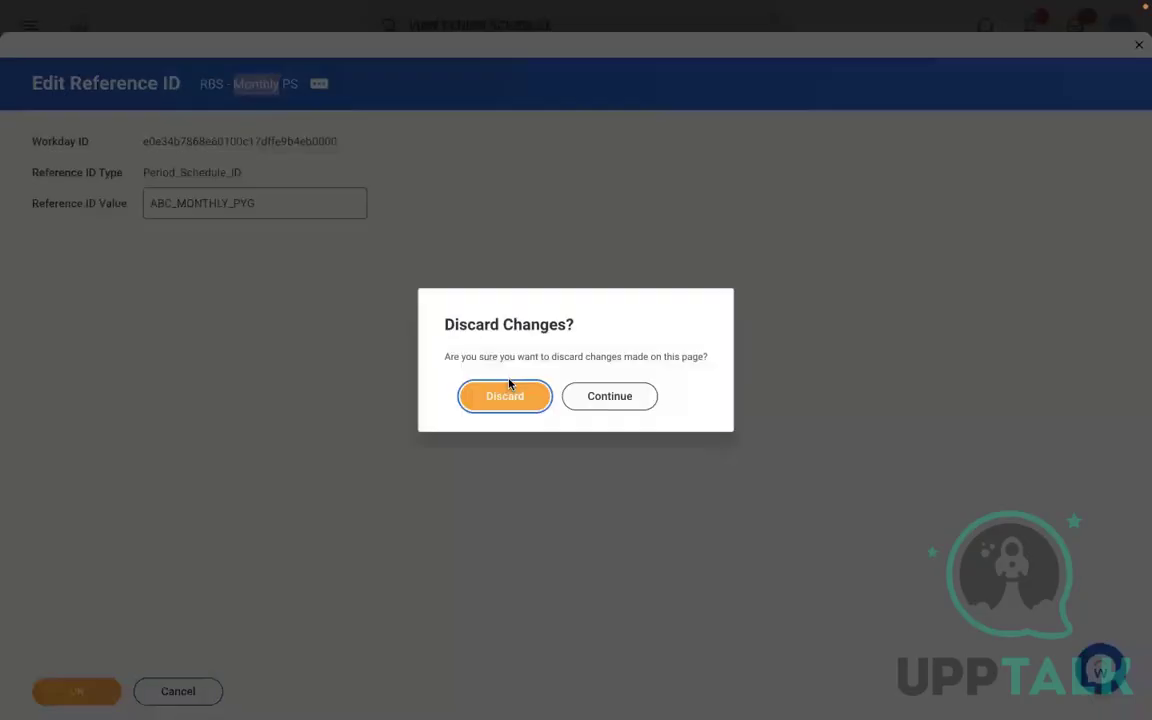
left_click(484, 396)
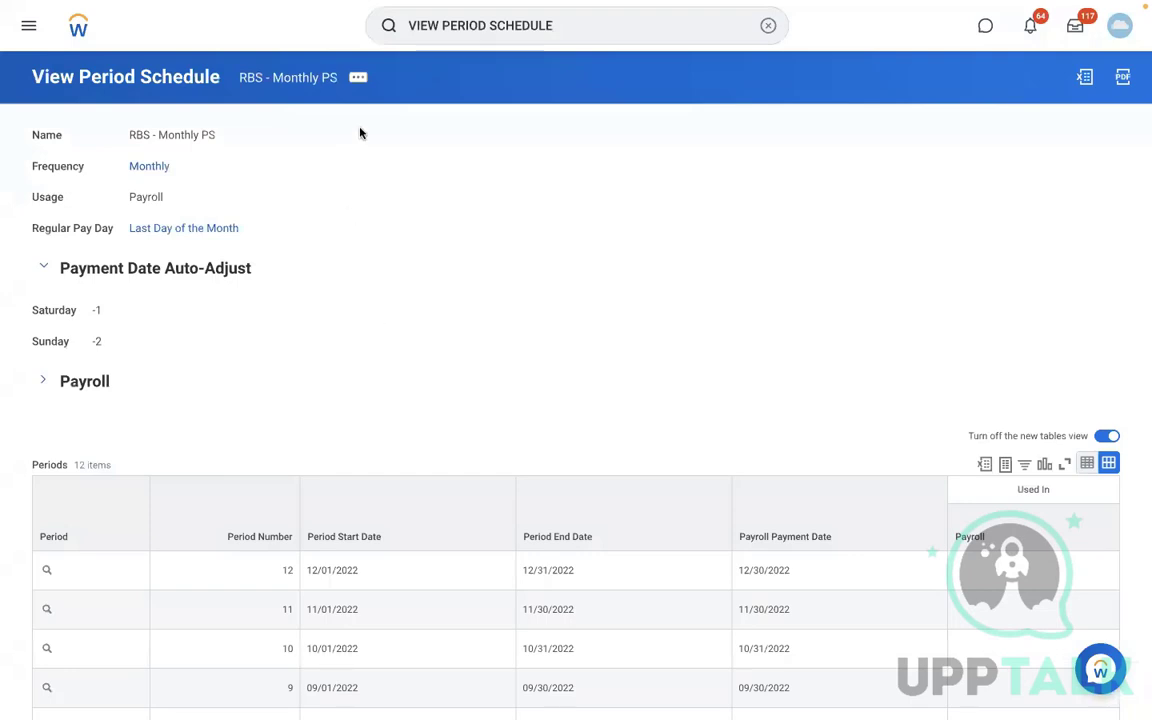
- Open the Maintain Reference IDs task for the Period Schedule business object and review its reference ID values
left_click(767, 30)
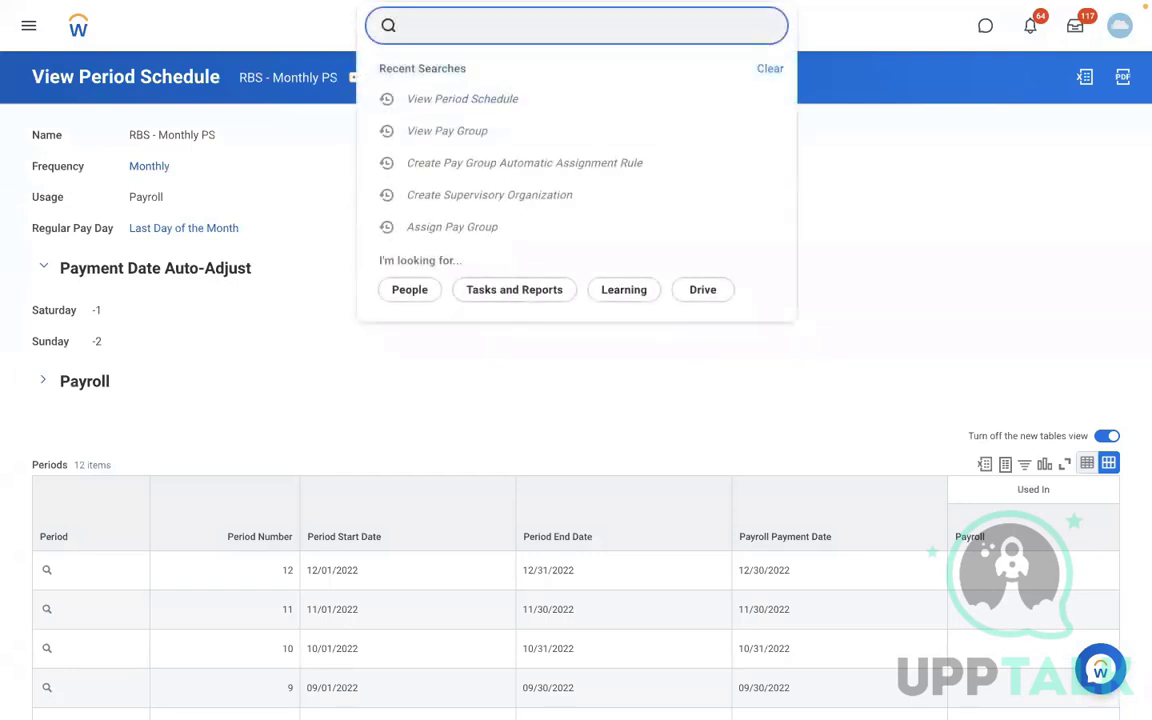
type("MAINTAIN REF ID")
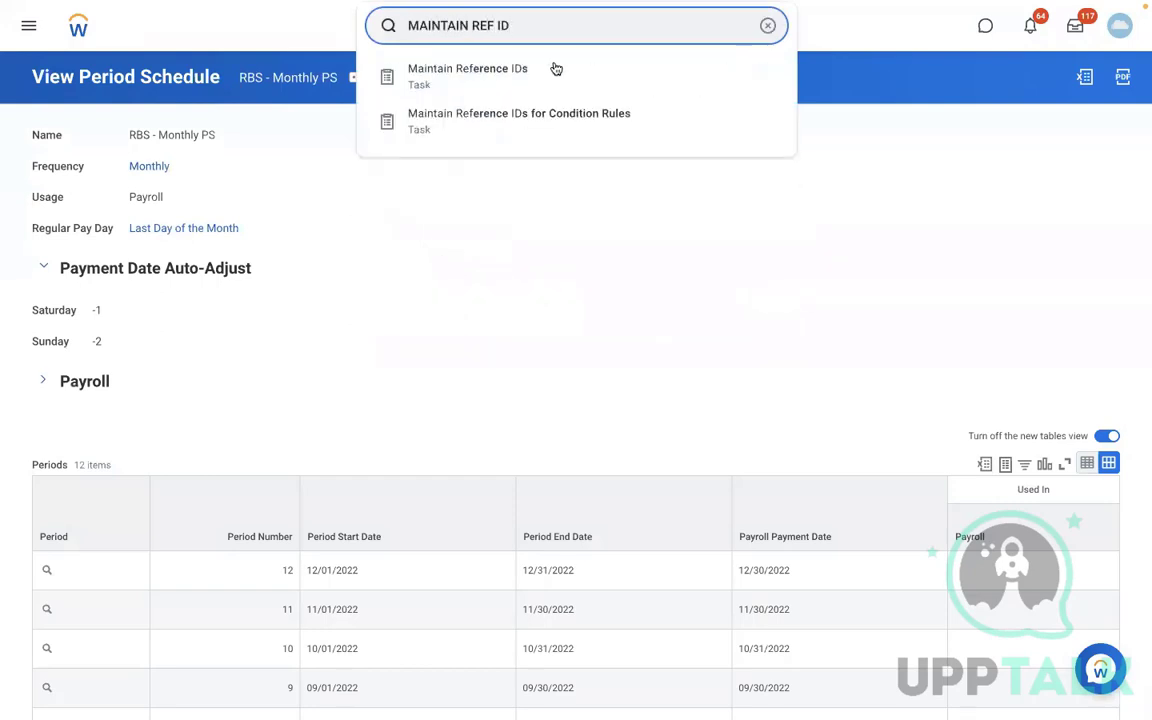
left_click(553, 69)
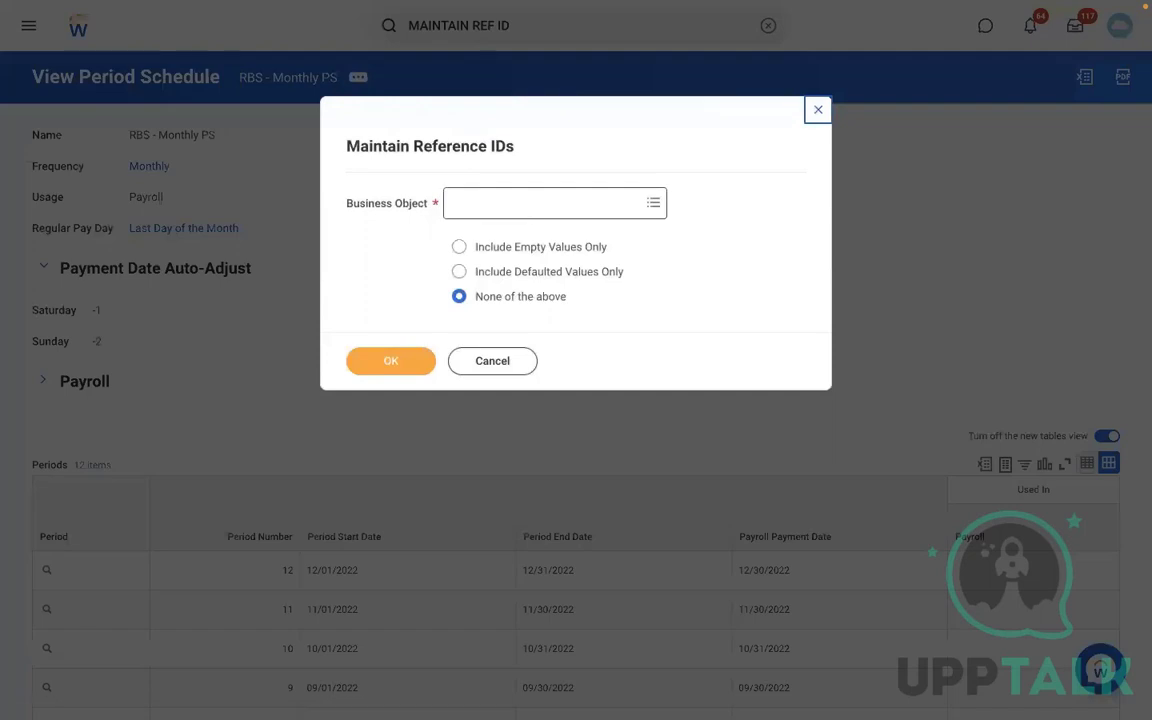
type("PERIOD SCH")
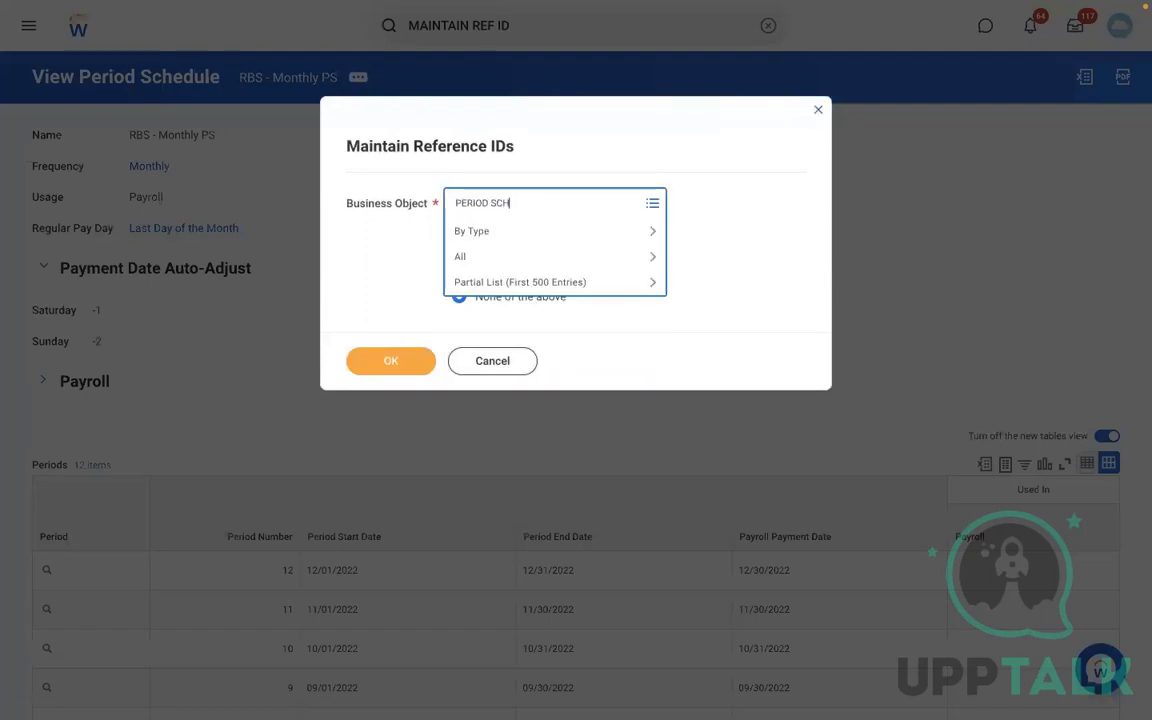
left_click(485, 231)
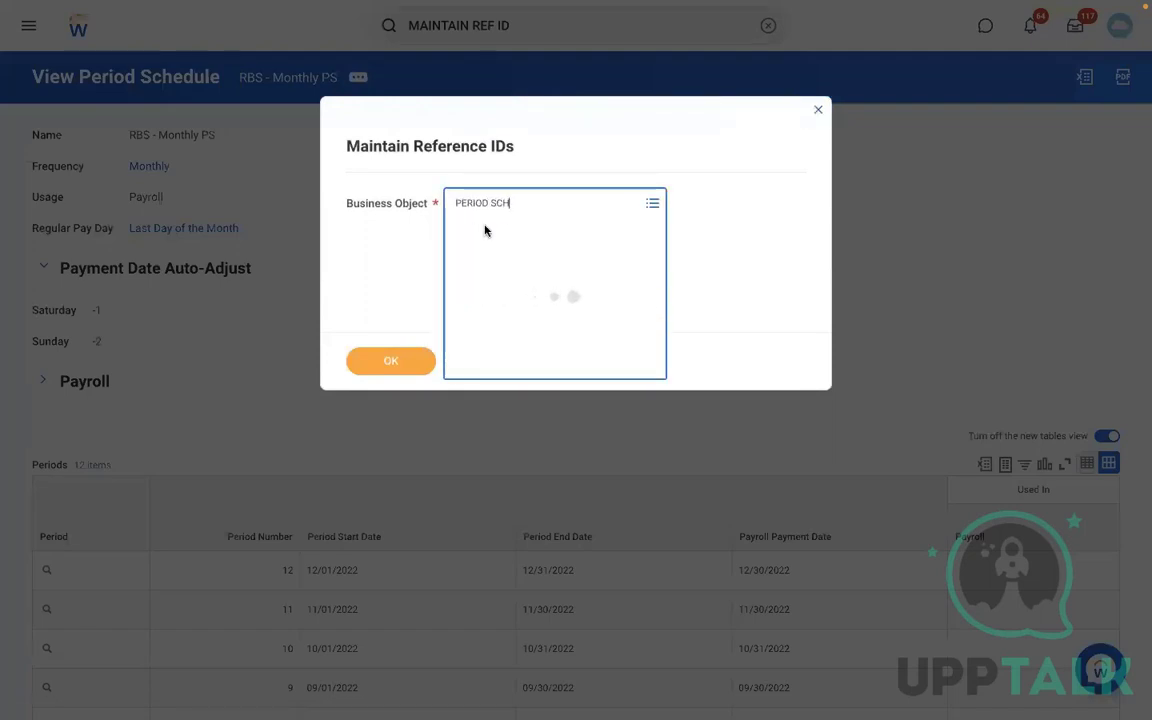
left_click(545, 264)
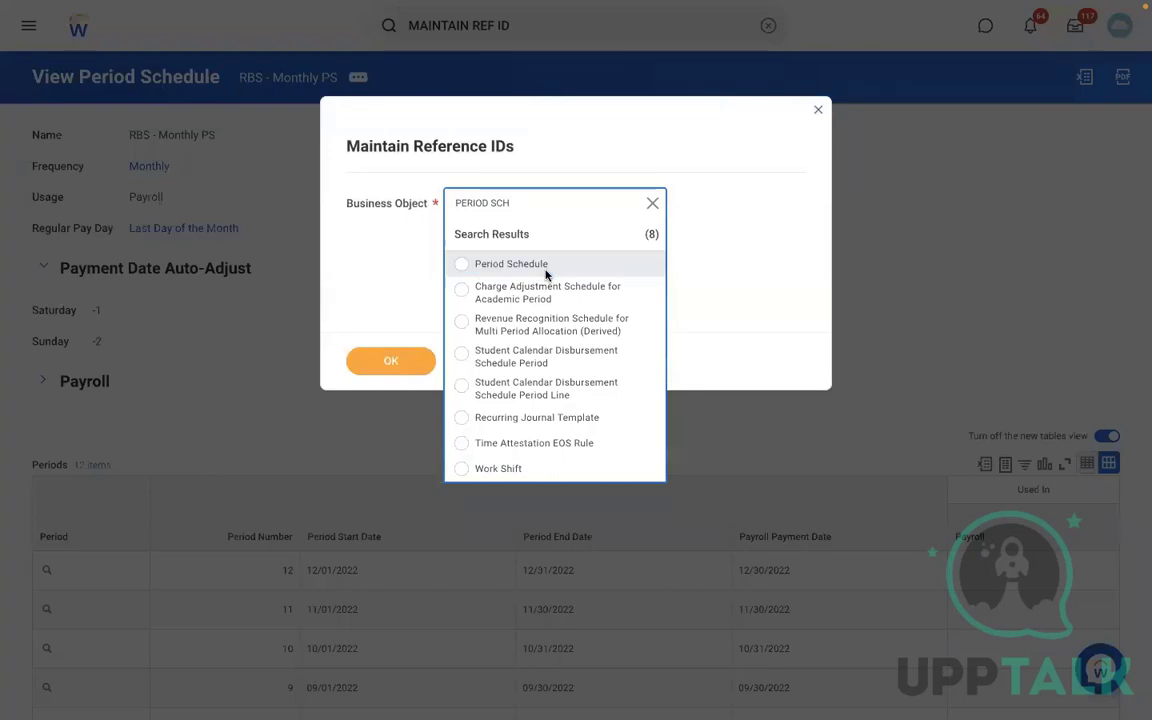
left_click(392, 360)
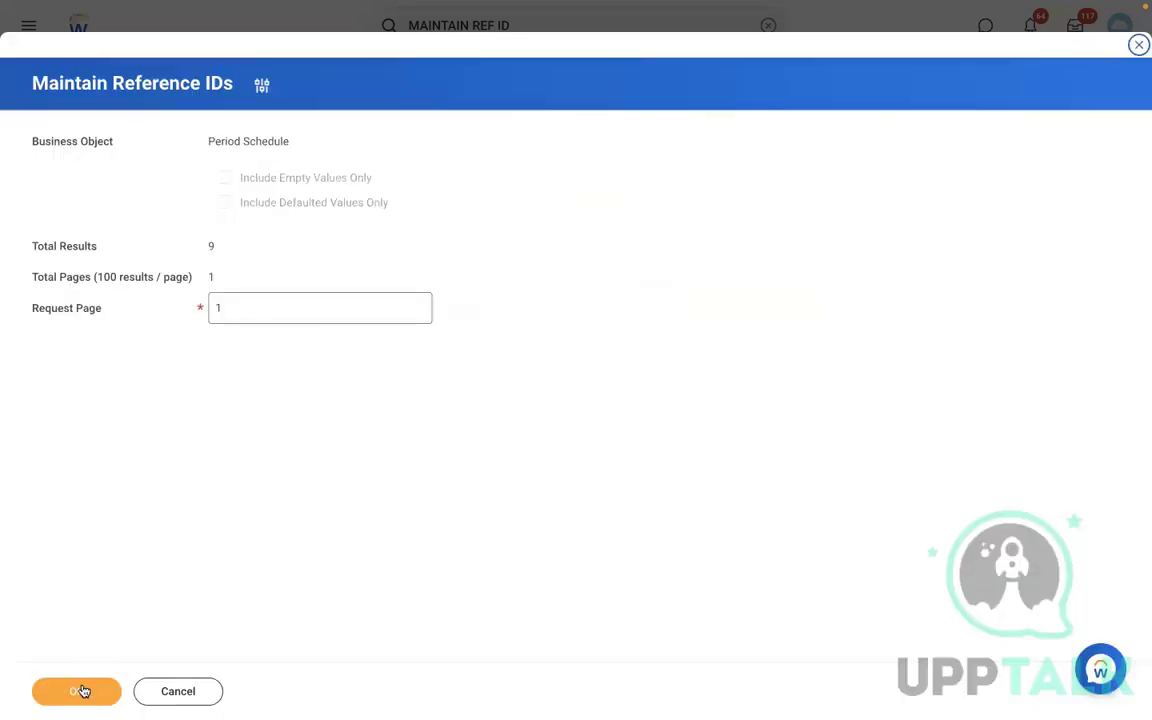
left_click(80, 691)
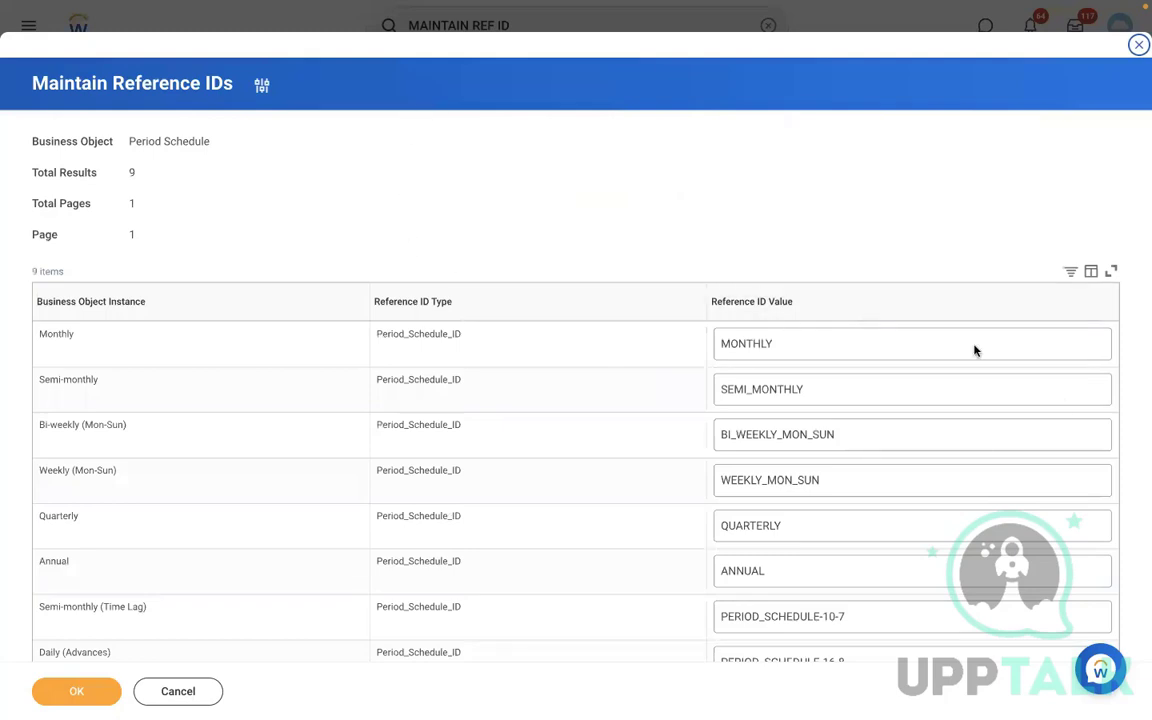
double_click(977, 430)
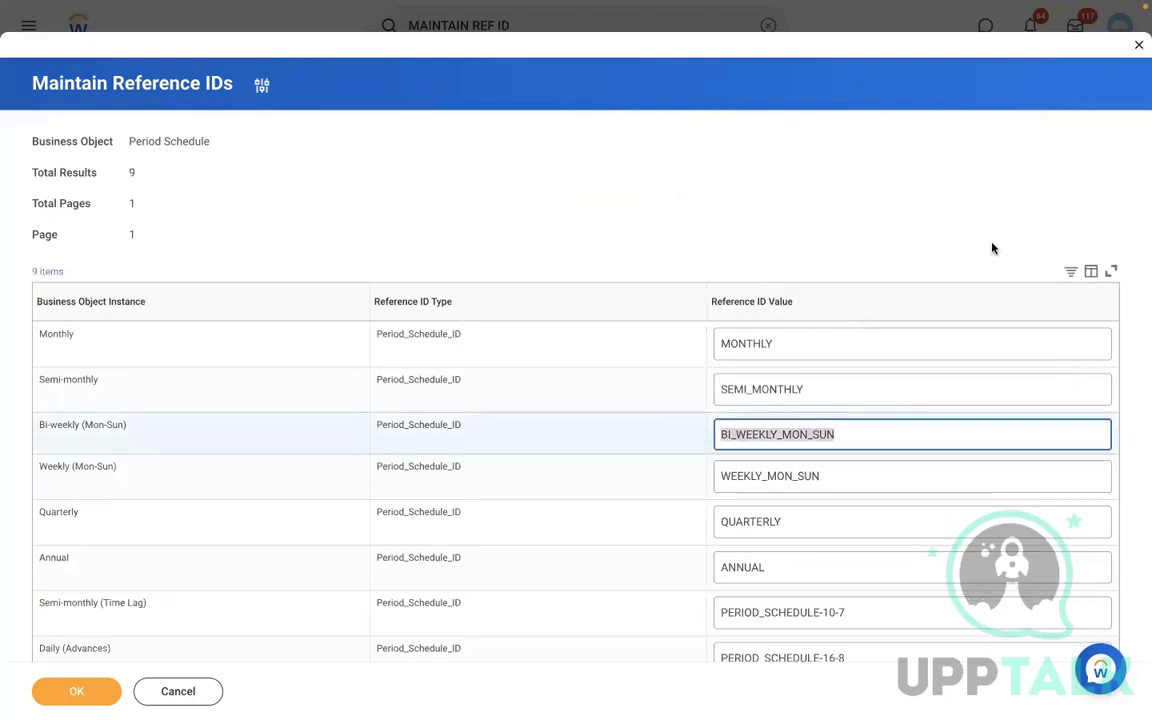
left_click(992, 248)
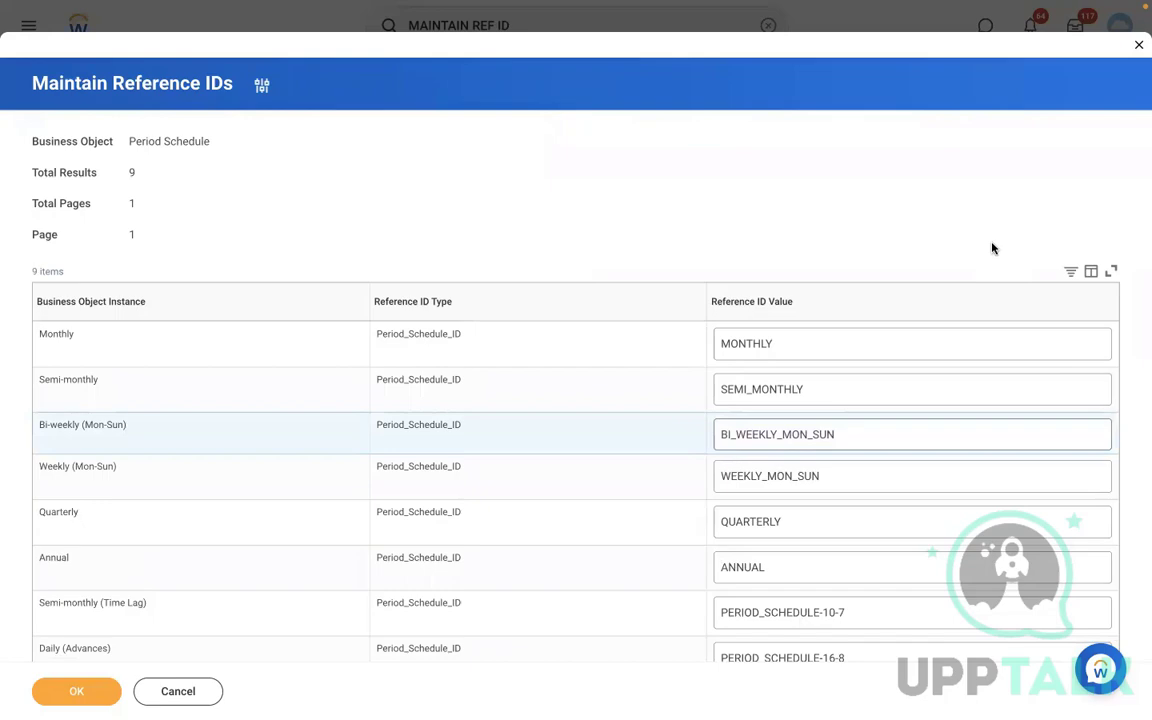
- Switch to the Word document and start a new numbered list below the existing one with 'Assign PYG at worker level.'
key("ctrl+Left")
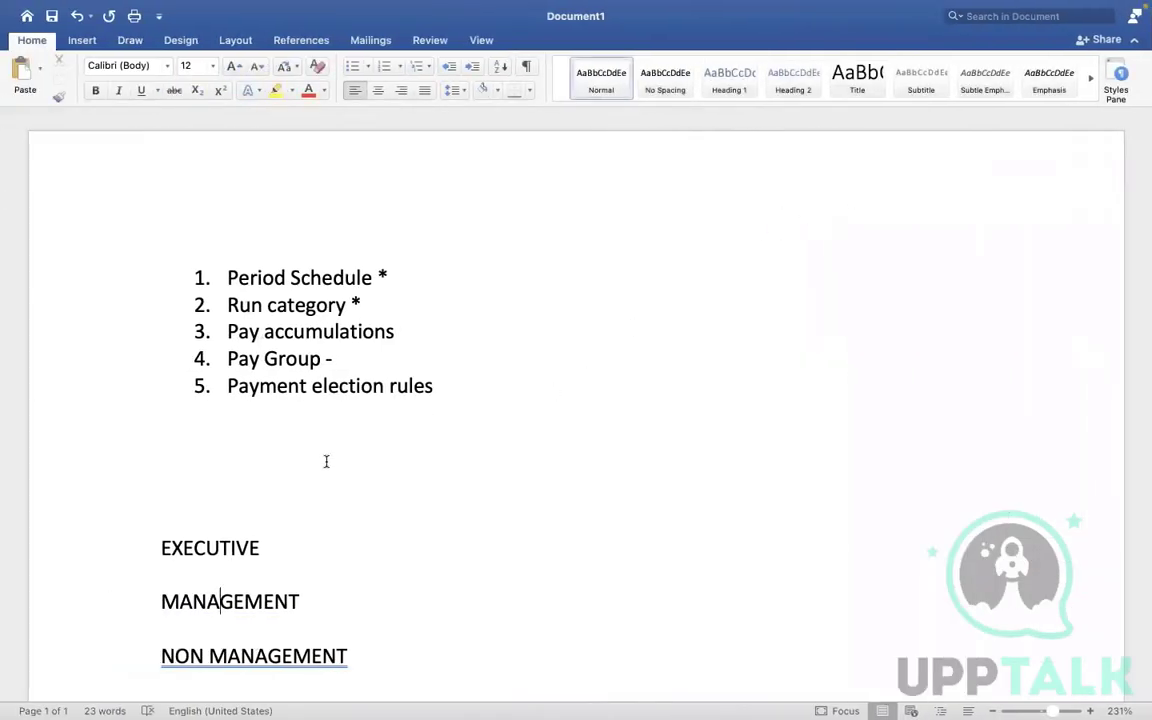
left_click(224, 500)
key("Up")
key("Return")
key("Return")
key("Return")
key("Return")
key("Return")
key("Return")
key("Return")
key("Return")
key("Return")
key("Return")
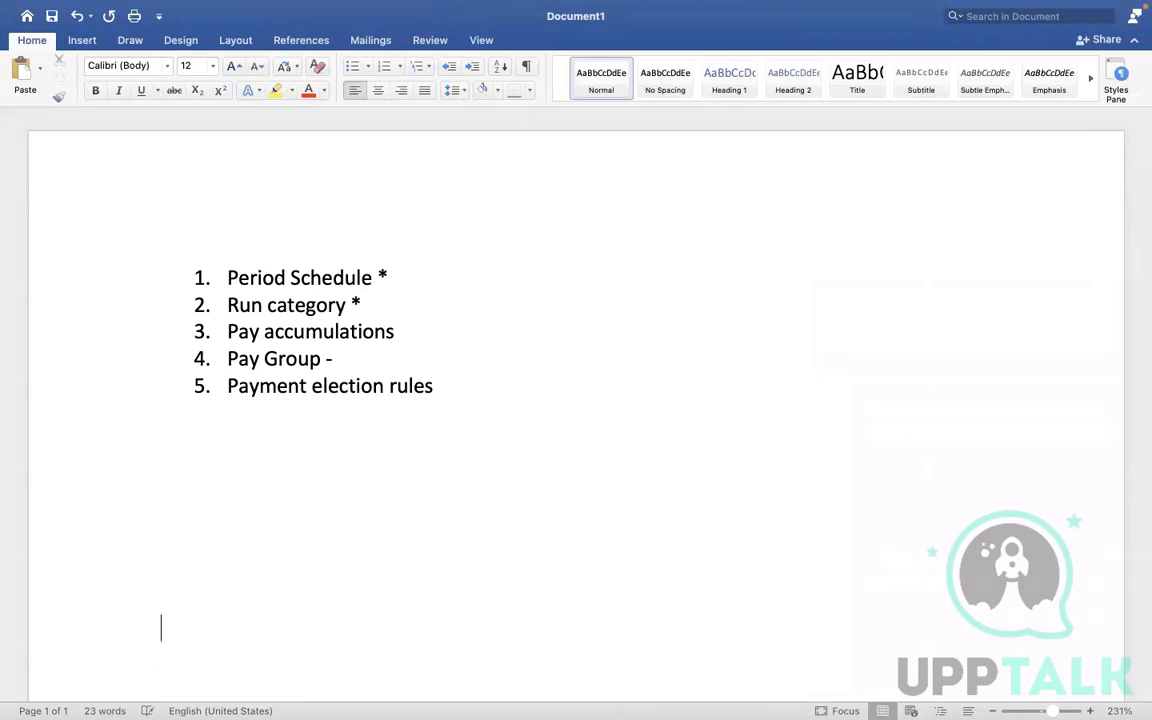
left_click(227, 445)
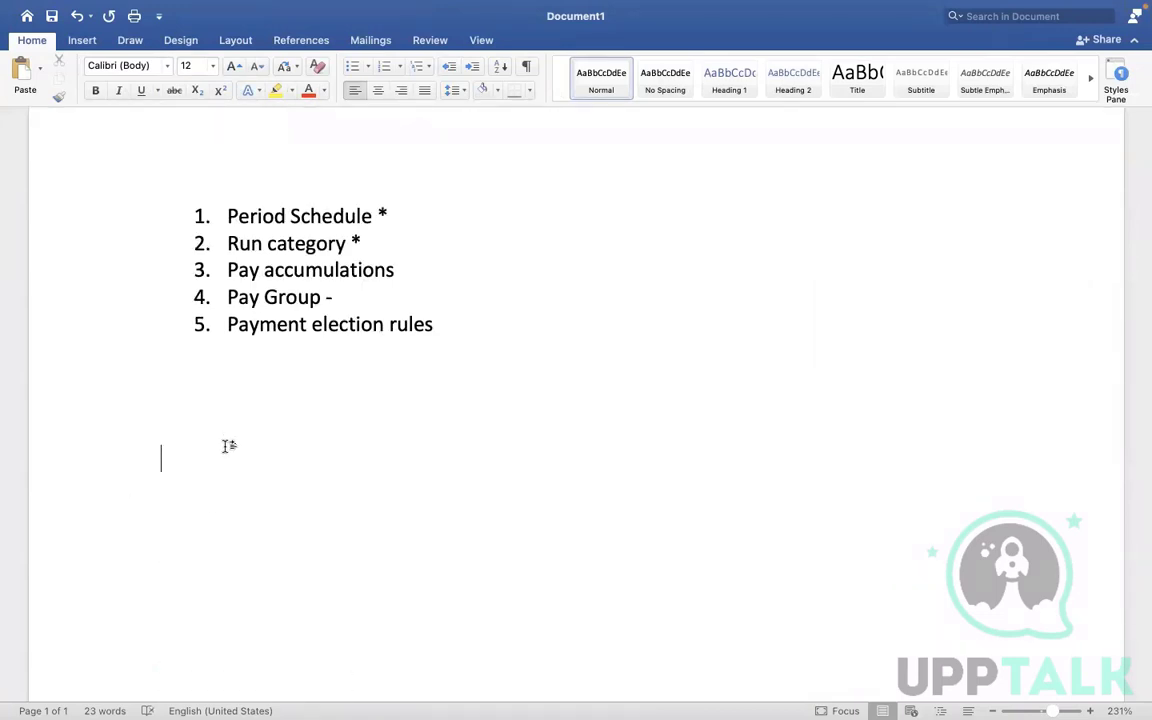
type("1. aSSI")
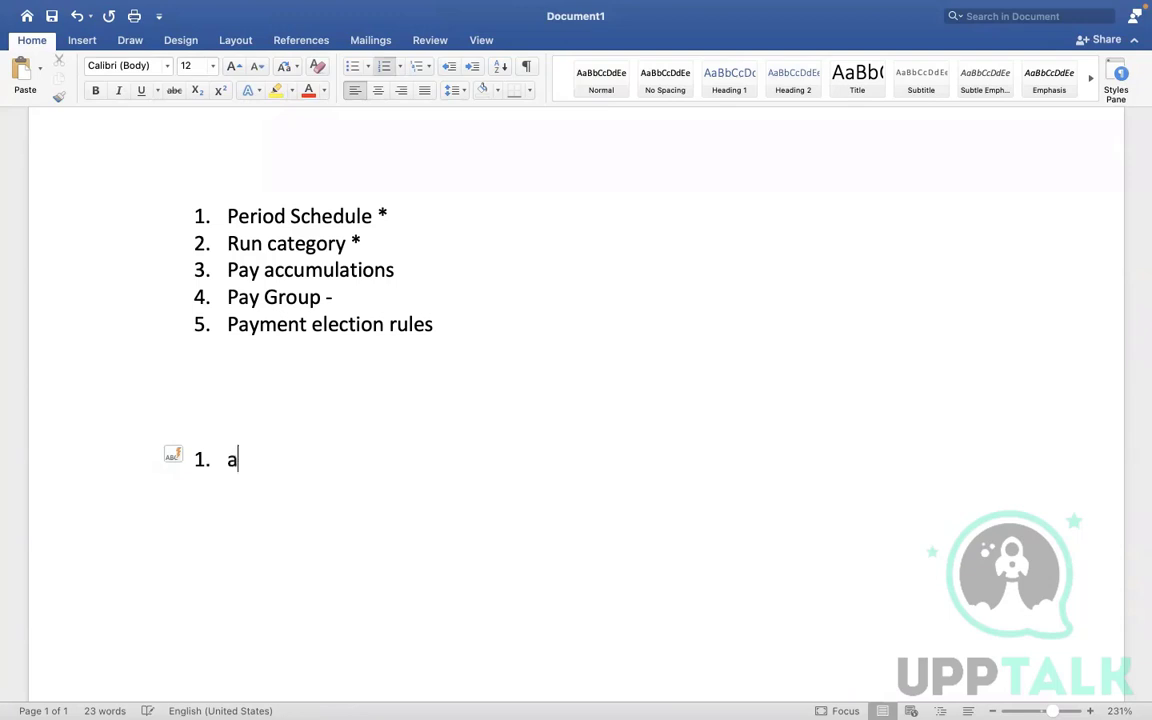
type("GN pyg")
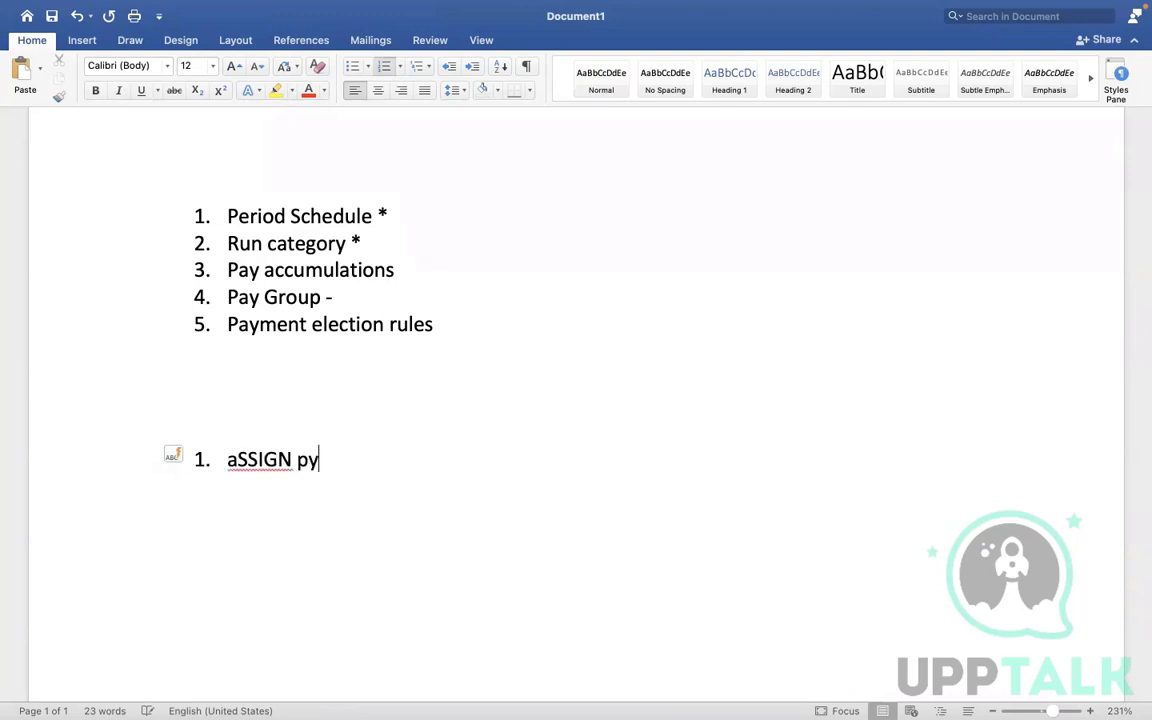
key("BackSpace")
key("BackSpace")
key("BackSpace")
key("BackSpace")
key("BackSpace")
key("BackSpace")
key("BackSpace")
key("BackSpace")
key("BackSpace")
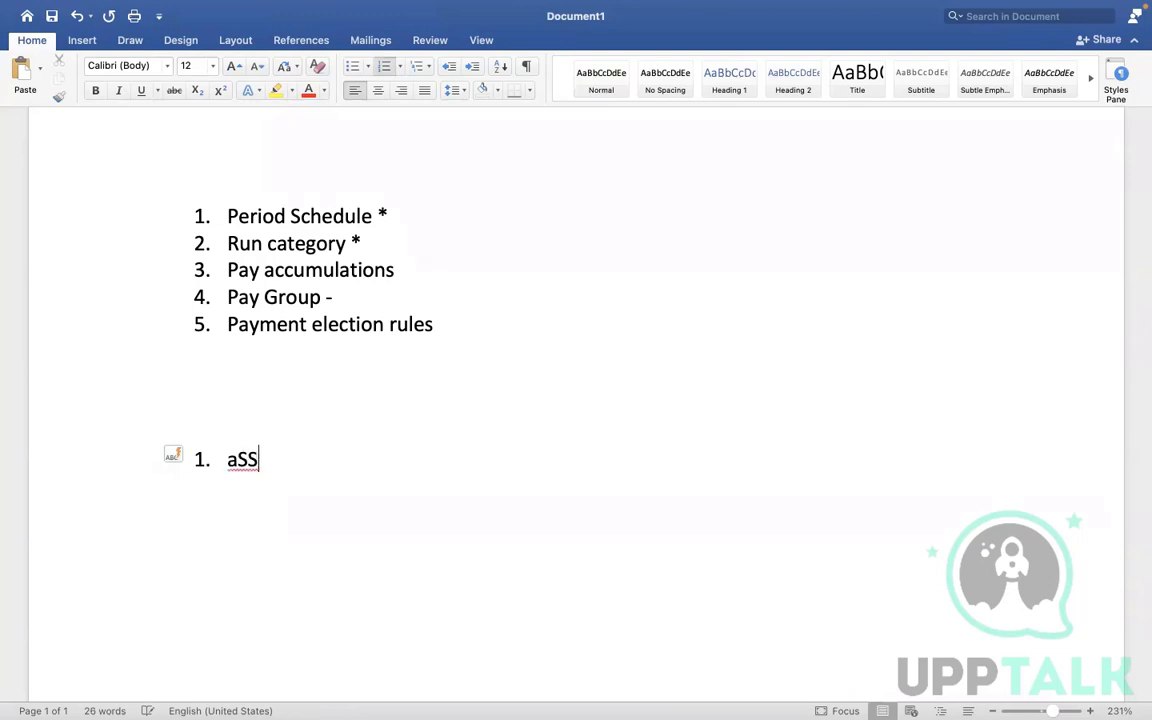
key("BackSpace")
type("Assign PYG")
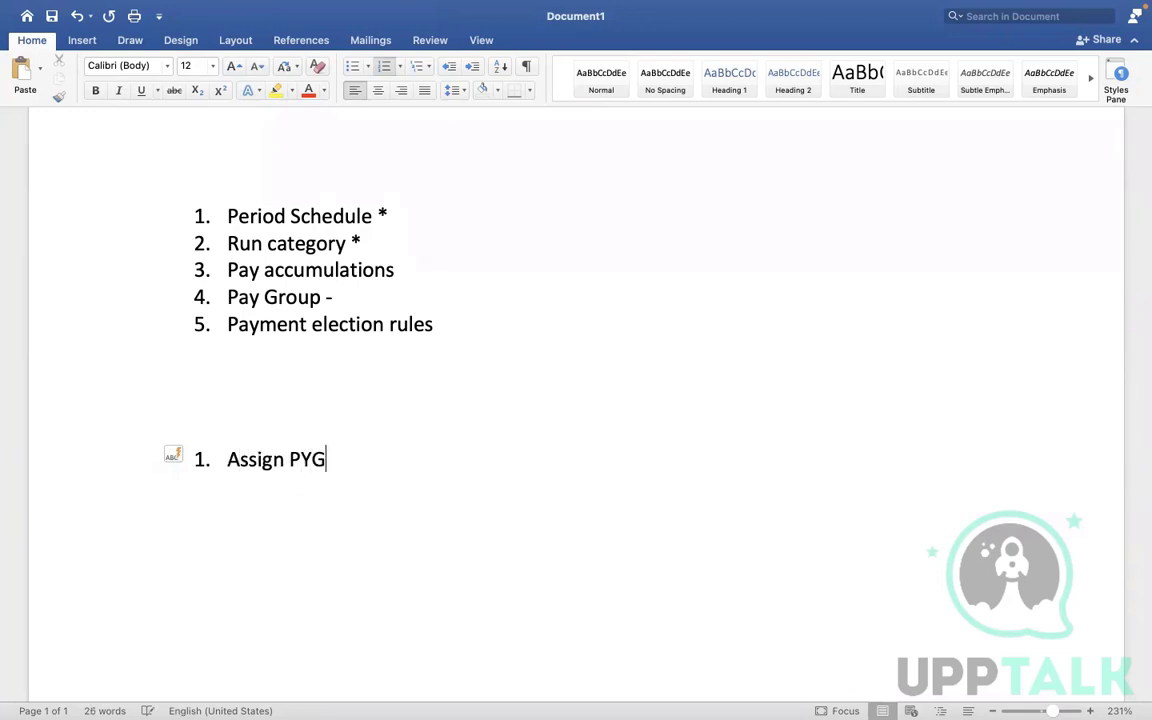
type(" at worker level.")
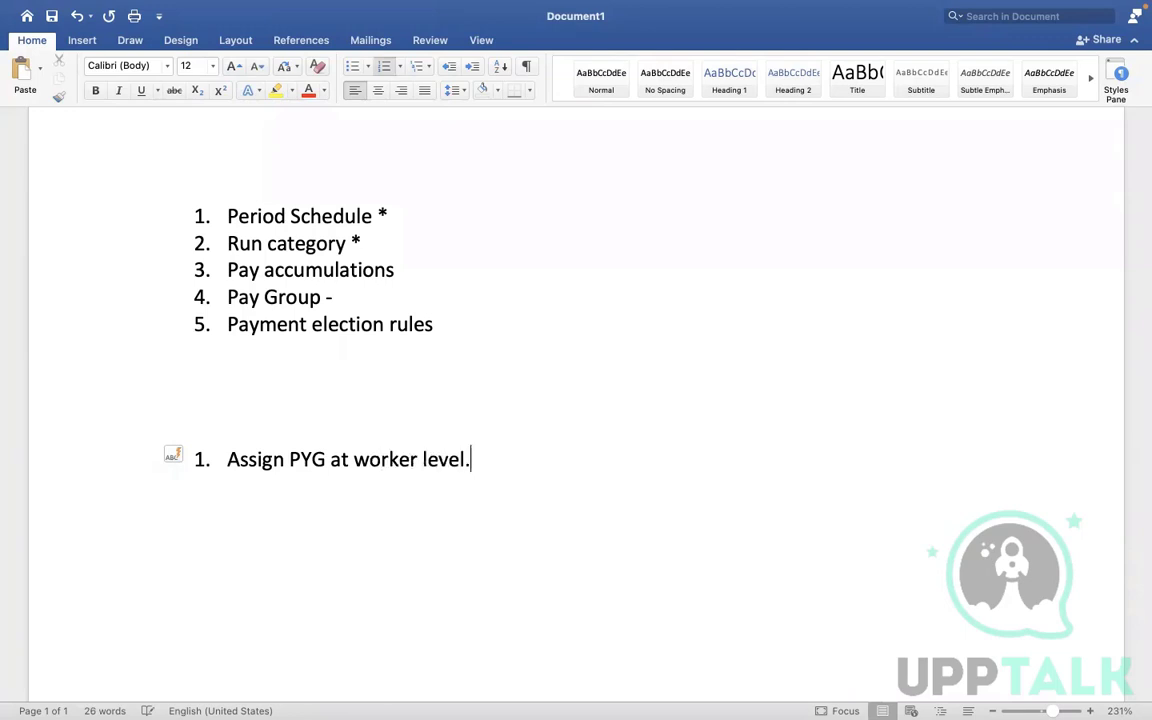
- Add the list items 'Assign PYG task' and 'Assign pay group – Auto rule'
key("Return")
type("Assi")
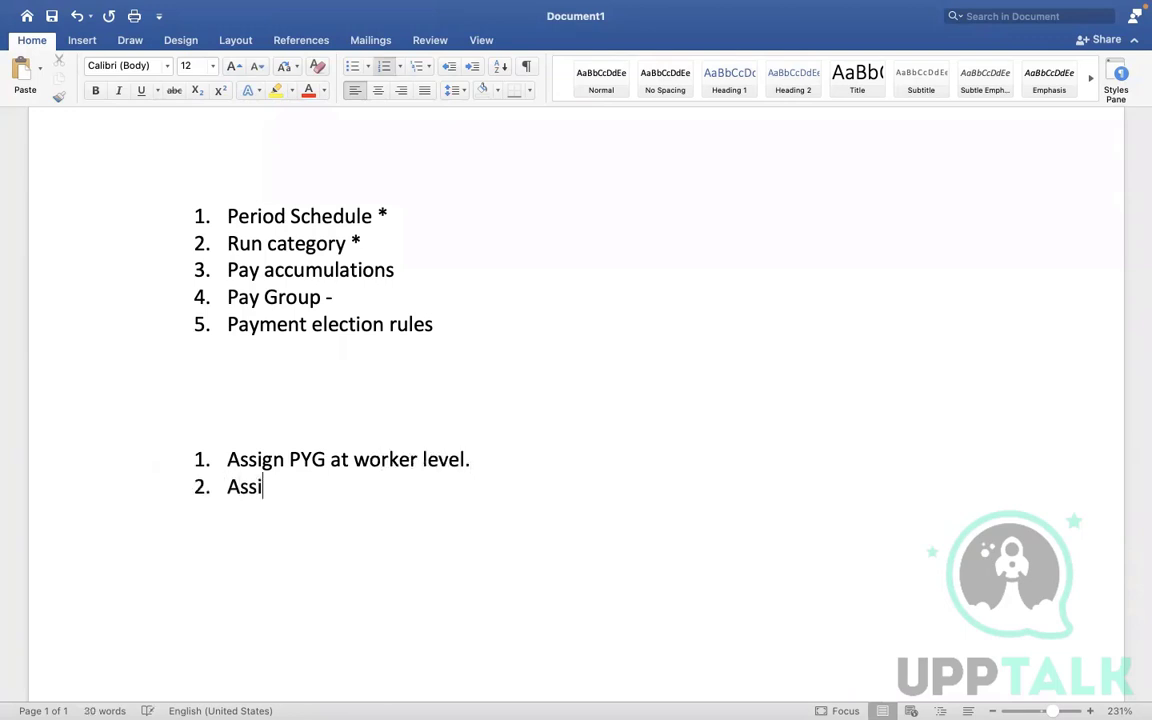
type("gn PYG ")
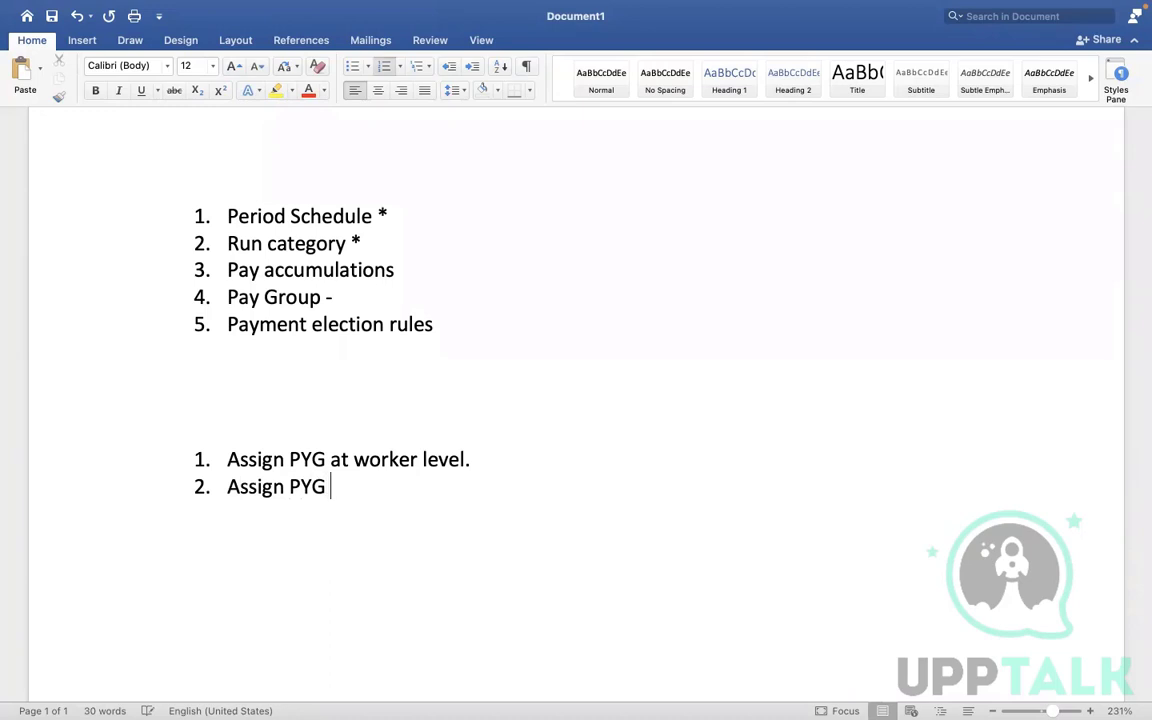
type("at")
key("BackSpace")
key("BackSpace")
key("BackSpace")
type("task")
key("Return")
type("A")
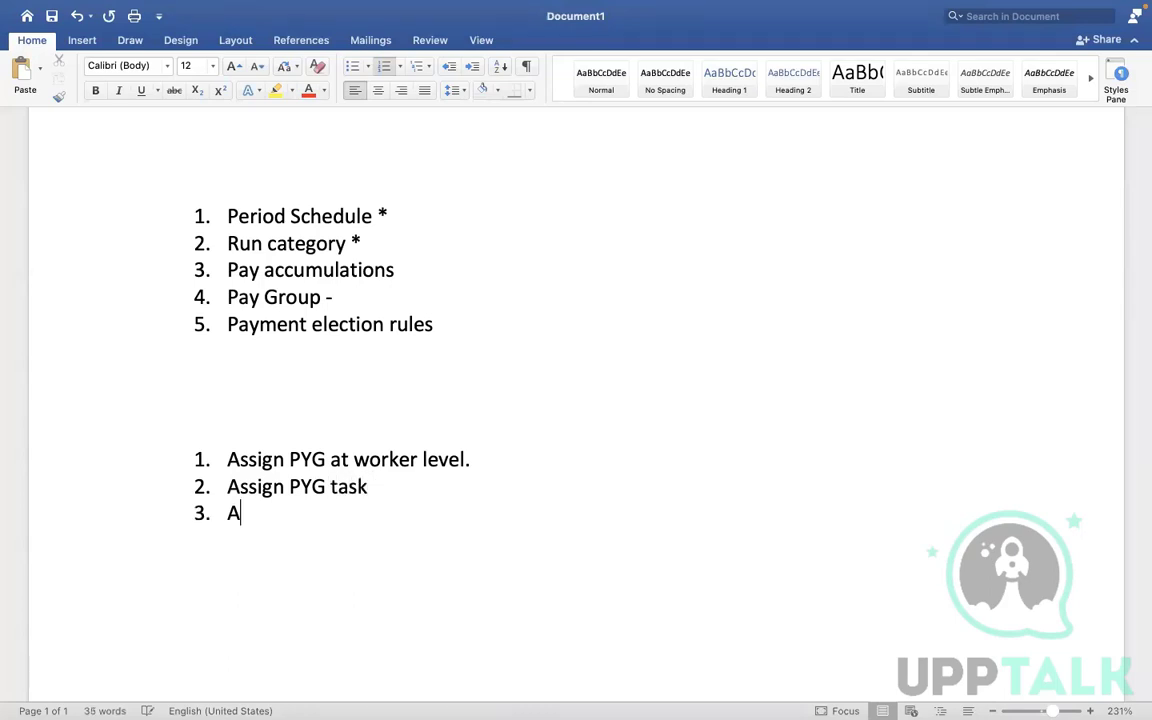
type("ssign p")
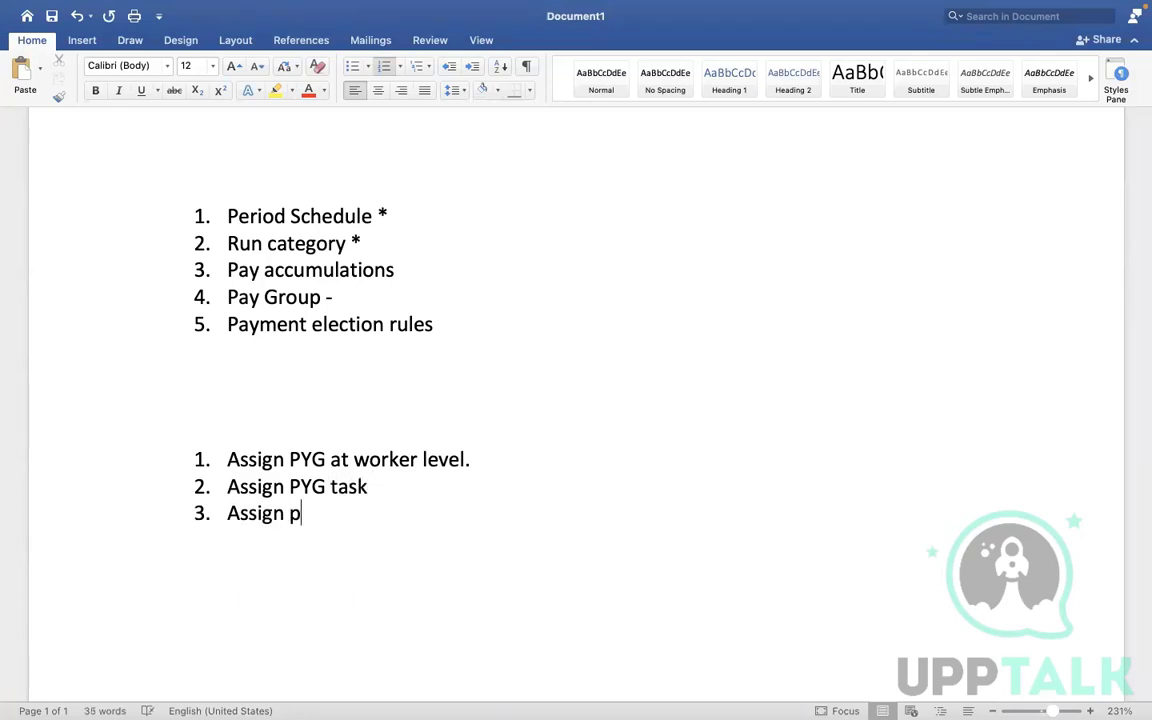
type("ay group - A")
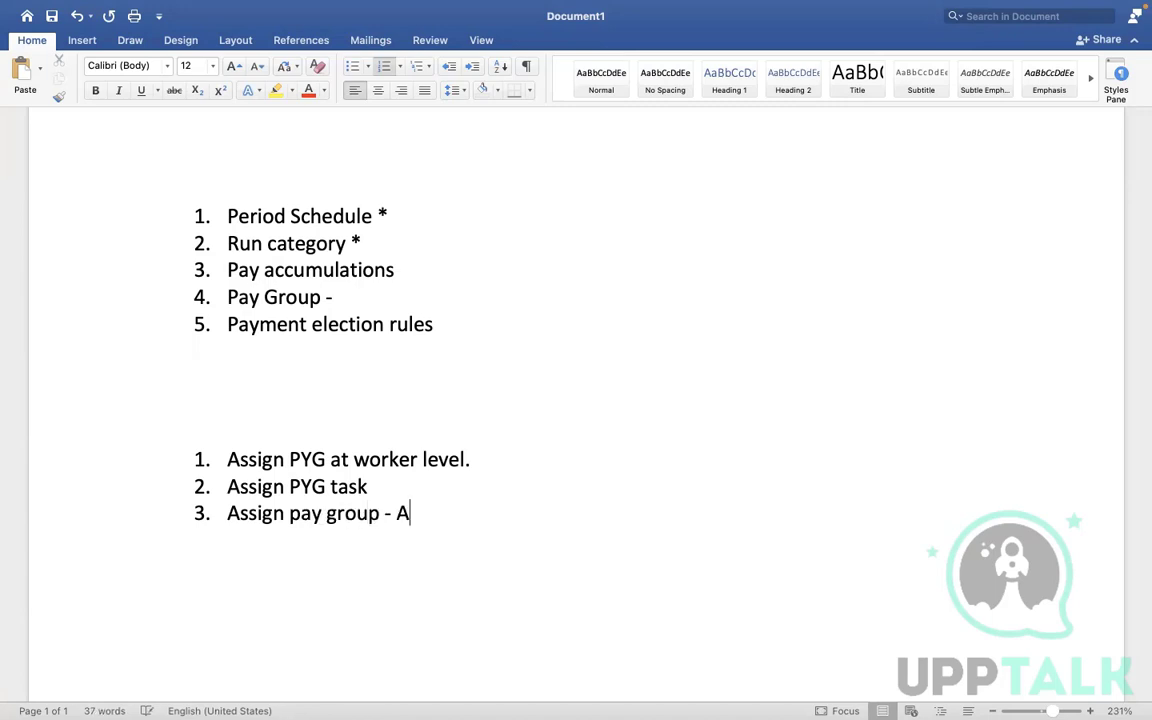
type("uto rule")
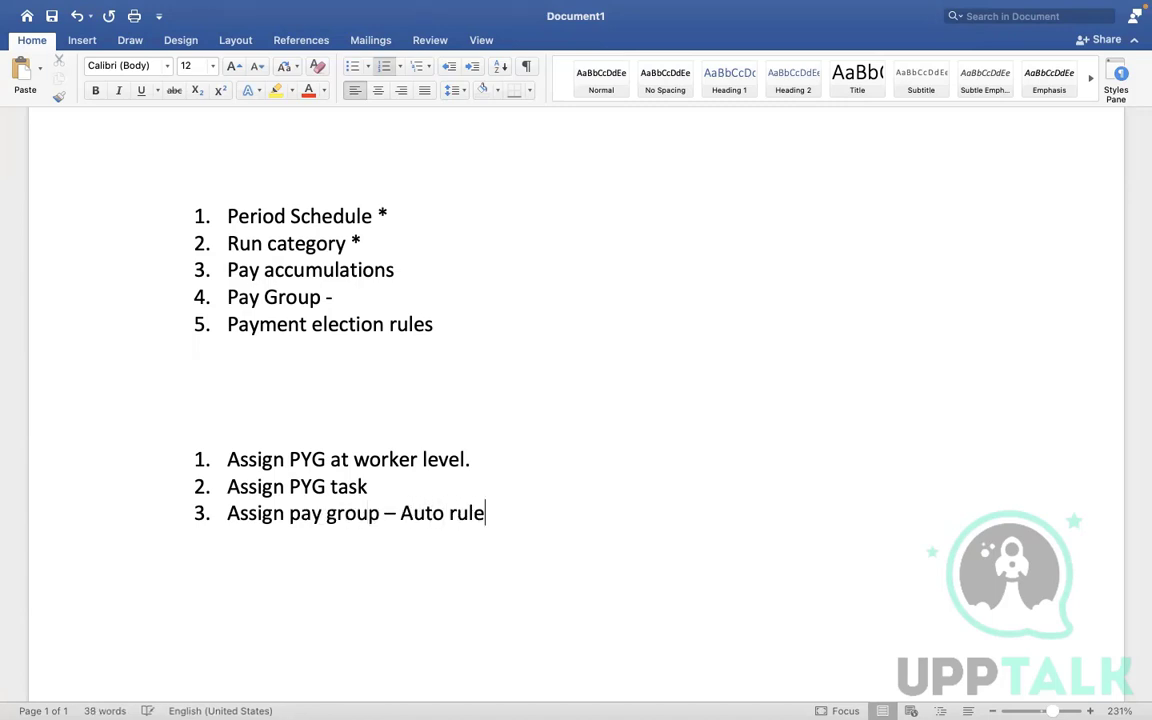
- Add 'Assign pay group - EIB' as the fourth list item
key("Return")
type("Assign ")
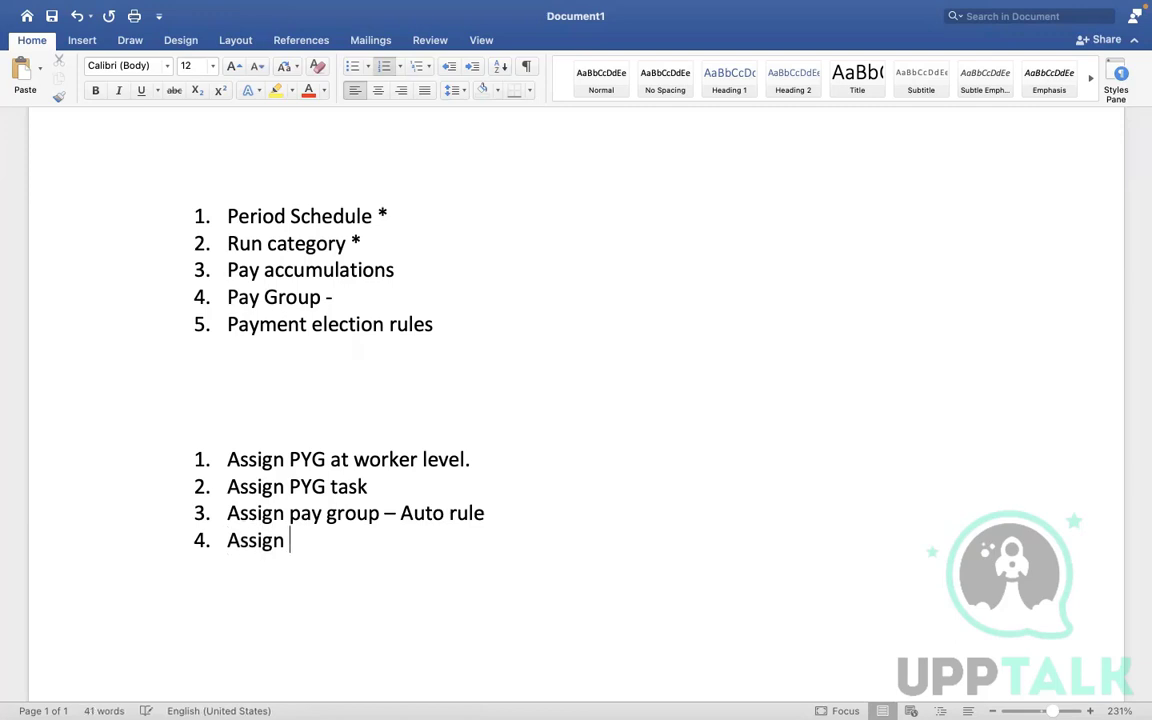
type("pay group - ")
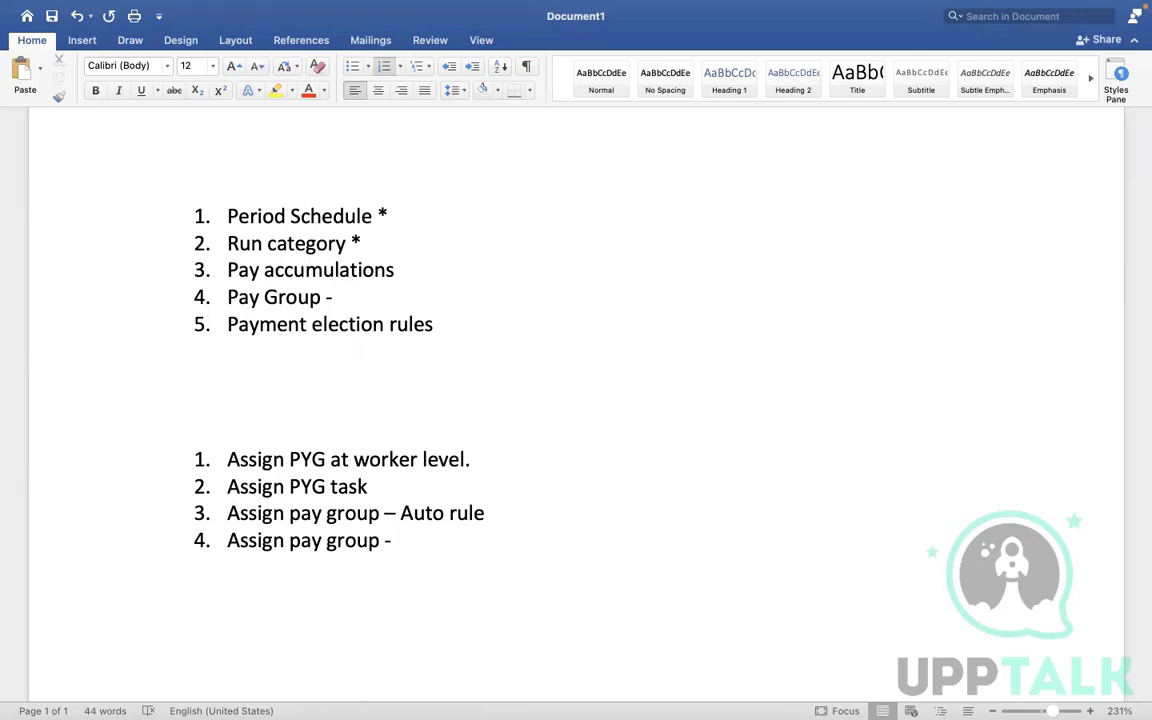
type("EIB")
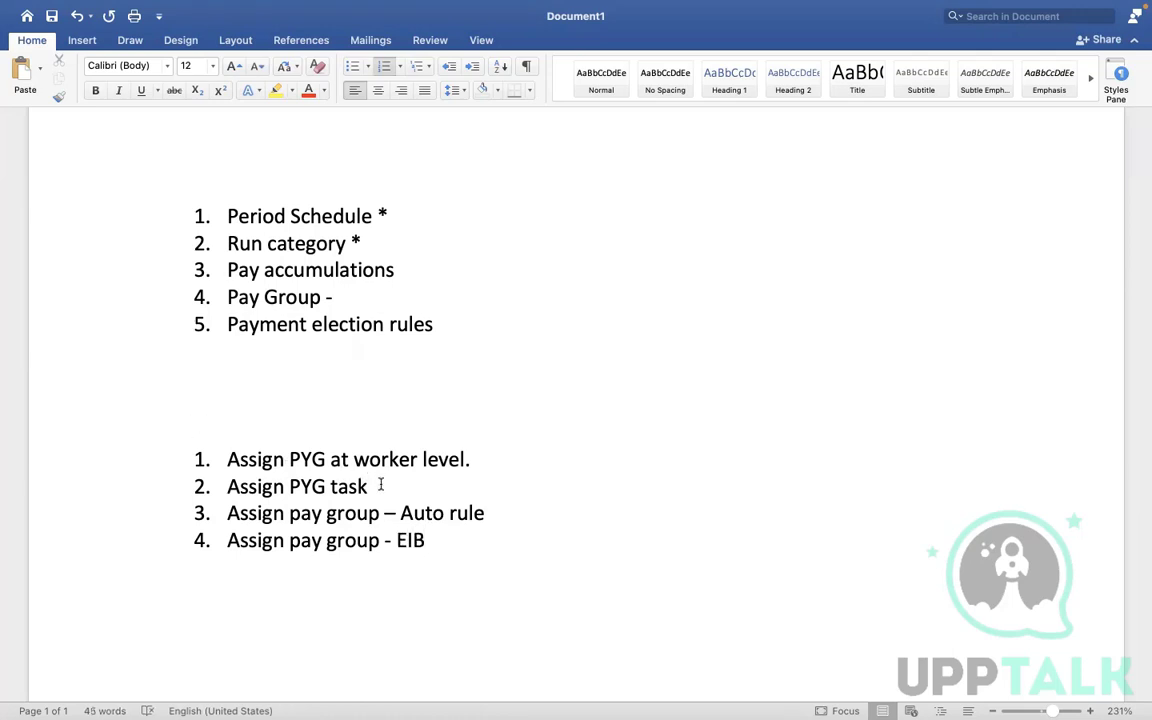
- Select the first two items of the new list
left_click_drag(381, 485, 230, 439)
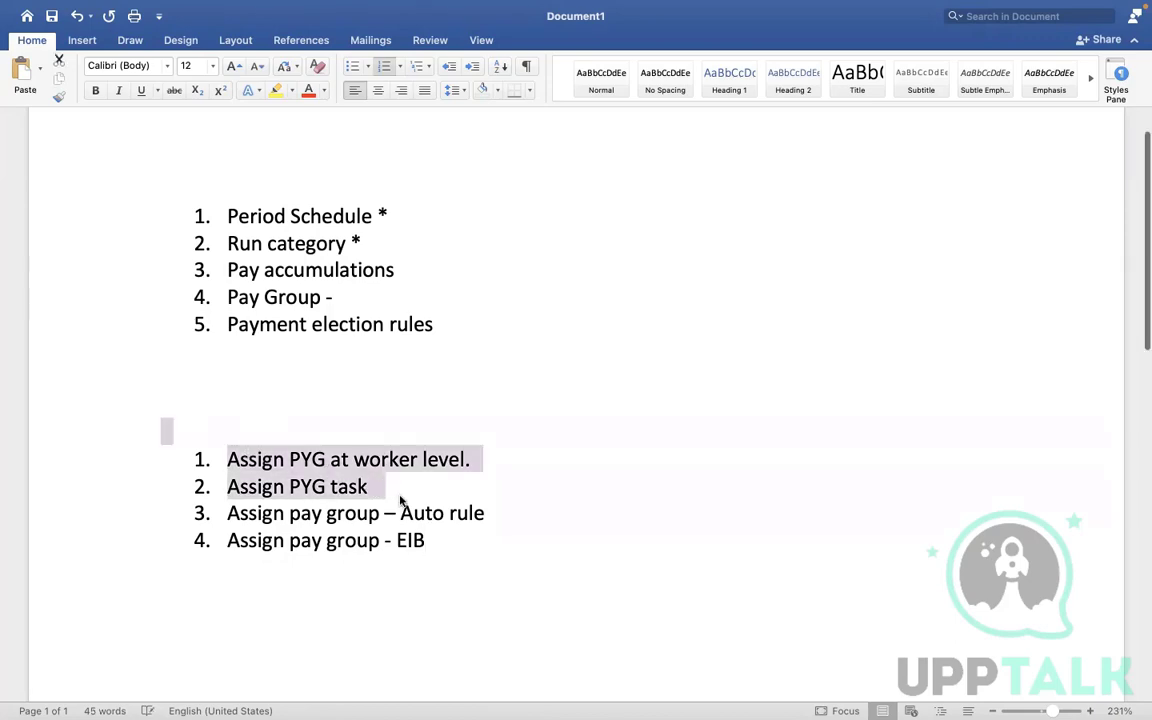